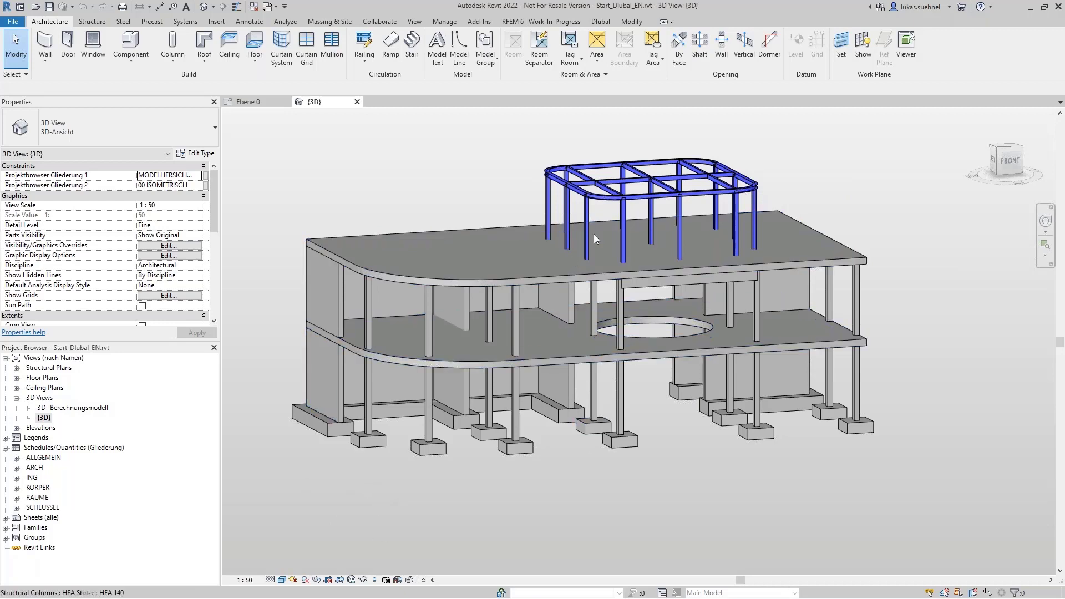
Examine the physical 3D building model from the front, including the roof steel frame and both concrete storeys
{"action": "middle_click_drag", "start_coordinate": [674, 479], "coordinate": [659, 382], "text": "shift"}
{"action": "scroll", "coordinate": [633, 264], "scroll_direction": "up", "scroll_amount": 5}
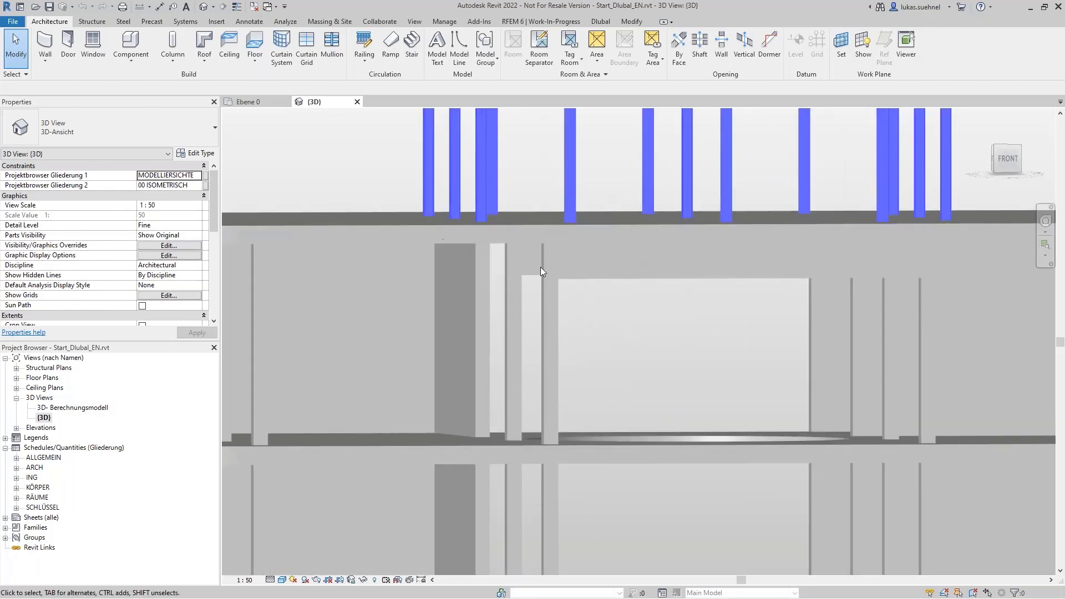
{"action": "scroll", "coordinate": [601, 304], "scroll_direction": "down", "scroll_amount": 3}
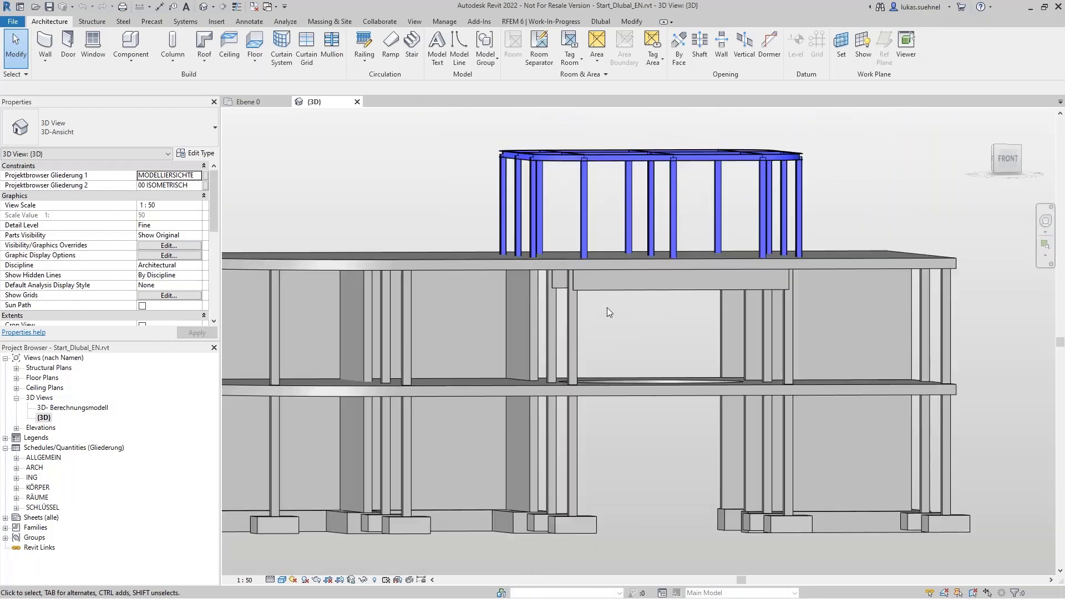
{"action": "mouse_move", "coordinate": [648, 414]}
{"action": "middle_mouse_down", "text": "shift"}
{"action": "mouse_move", "coordinate": [677, 468]}
{"action": "mouse_move", "coordinate": [650, 401]}
{"action": "middle_mouse_up", "text": "shift"}
{"action": "scroll", "coordinate": [655, 485], "scroll_direction": "down", "scroll_amount": 2}
{"action": "scroll", "coordinate": [654, 485], "scroll_direction": "up", "scroll_amount": 1}
{"action": "middle_click_drag", "start_coordinate": [659, 485], "coordinate": [631, 439]}
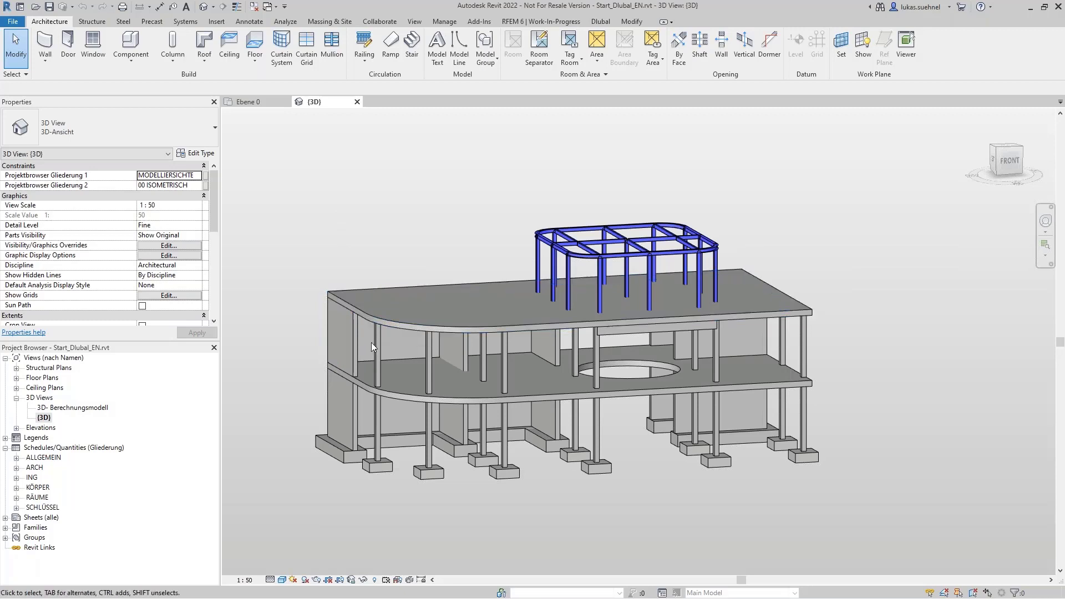
Inspect the intermediate floor slab and the upper-storey STB 200 x 200 column beside the rounded slab corner, including the column's slab connections
{"action": "left_click", "coordinate": [386, 395]}
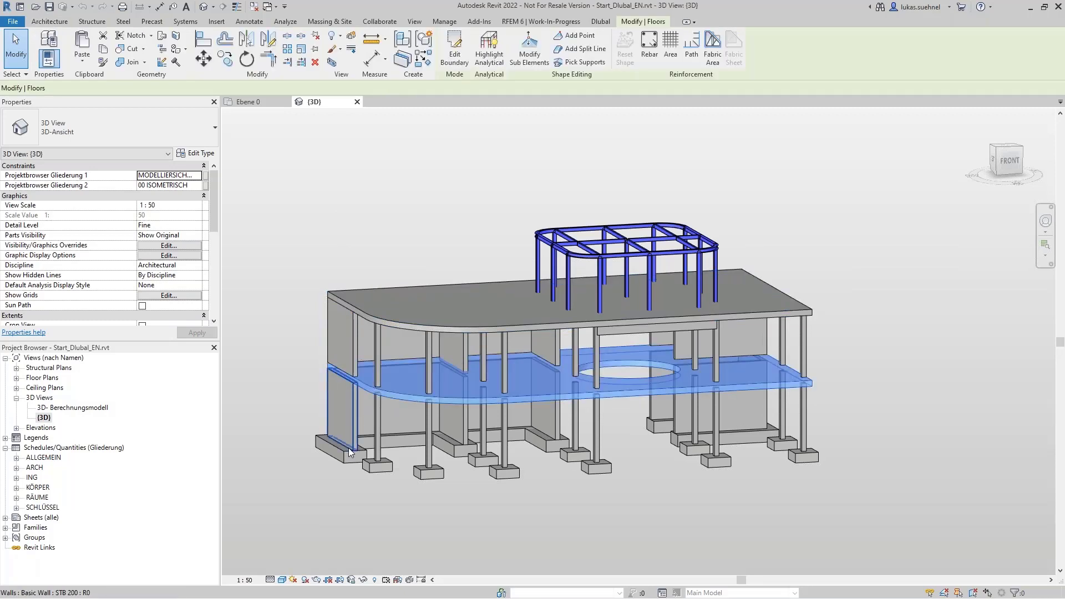
{"action": "left_click", "coordinate": [380, 362]}
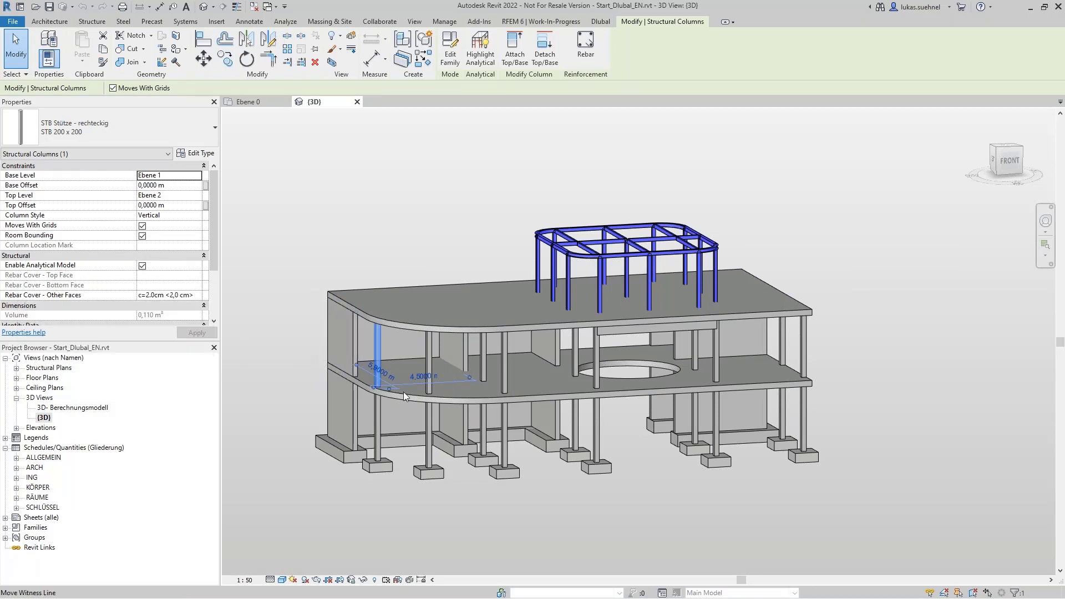
{"action": "scroll", "coordinate": [311, 341], "scroll_direction": "up", "scroll_amount": 3}
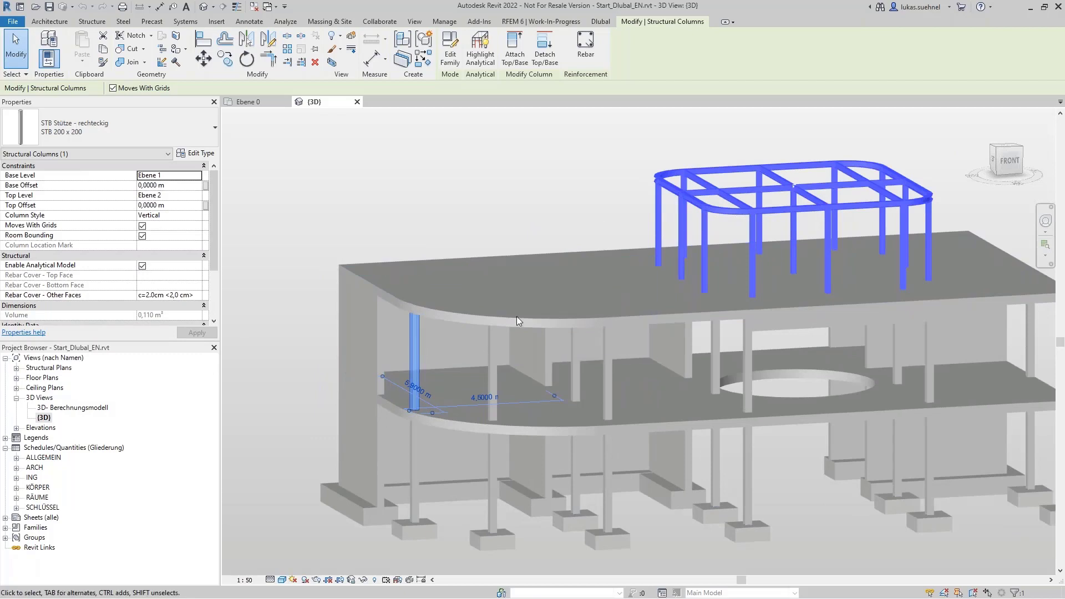
{"action": "scroll", "coordinate": [428, 392], "scroll_direction": "up", "scroll_amount": 3}
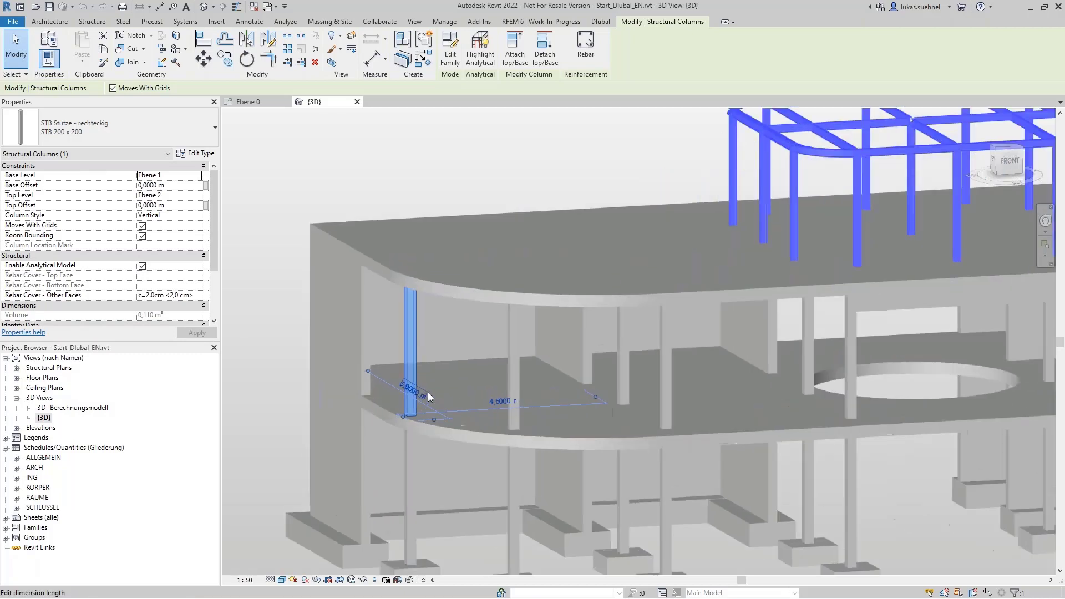
{"action": "scroll", "coordinate": [427, 392], "scroll_direction": "up", "scroll_amount": 2}
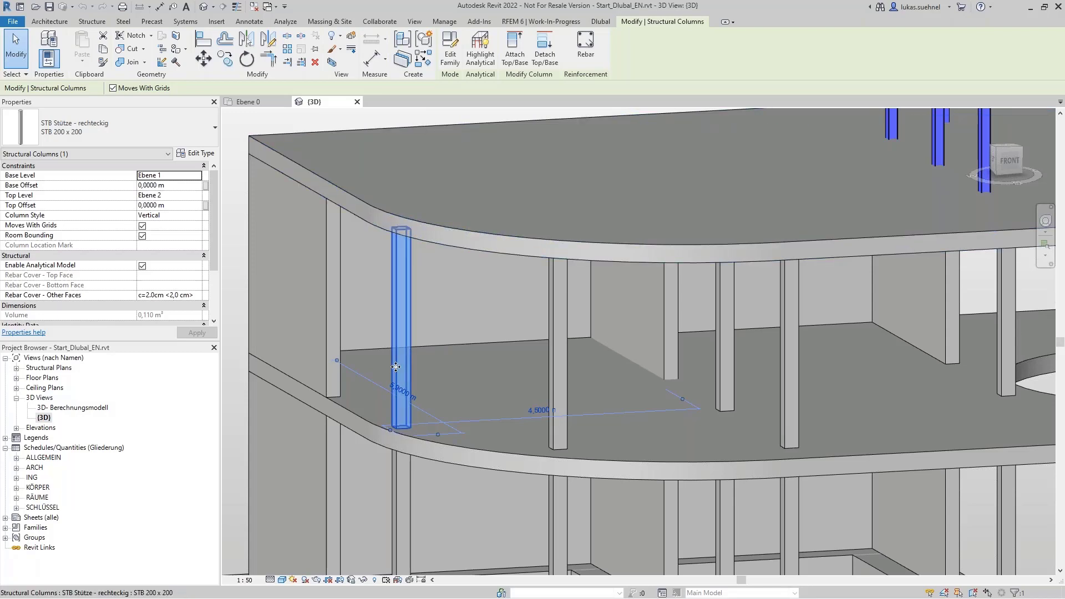
{"action": "scroll", "coordinate": [397, 375], "scroll_direction": "down", "scroll_amount": 1}
{"action": "scroll", "coordinate": [397, 375], "scroll_direction": "down", "scroll_amount": 3}
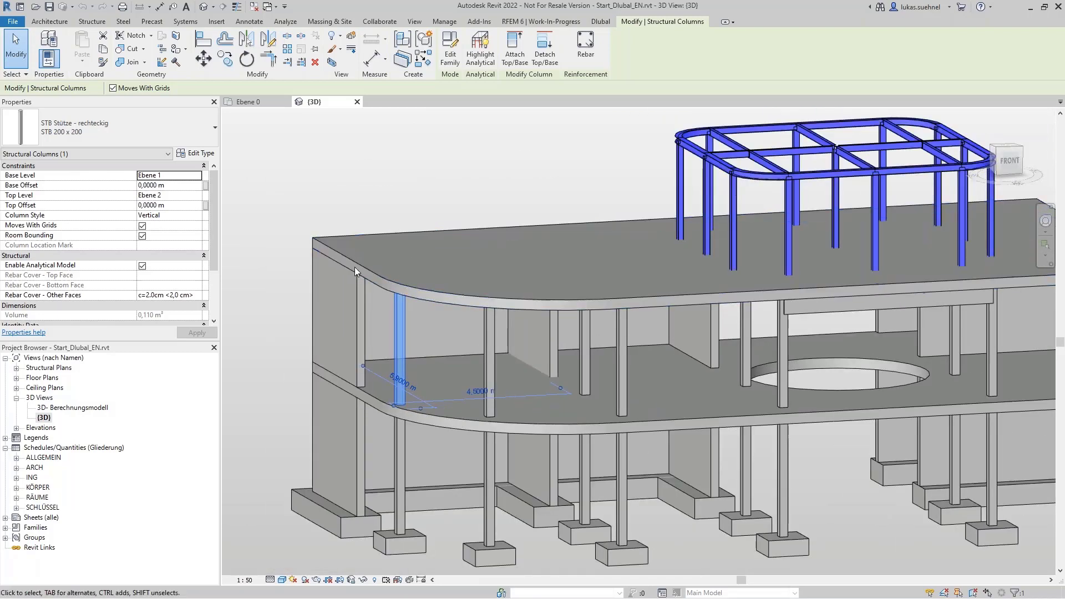
{"action": "left_click", "coordinate": [262, 368]}
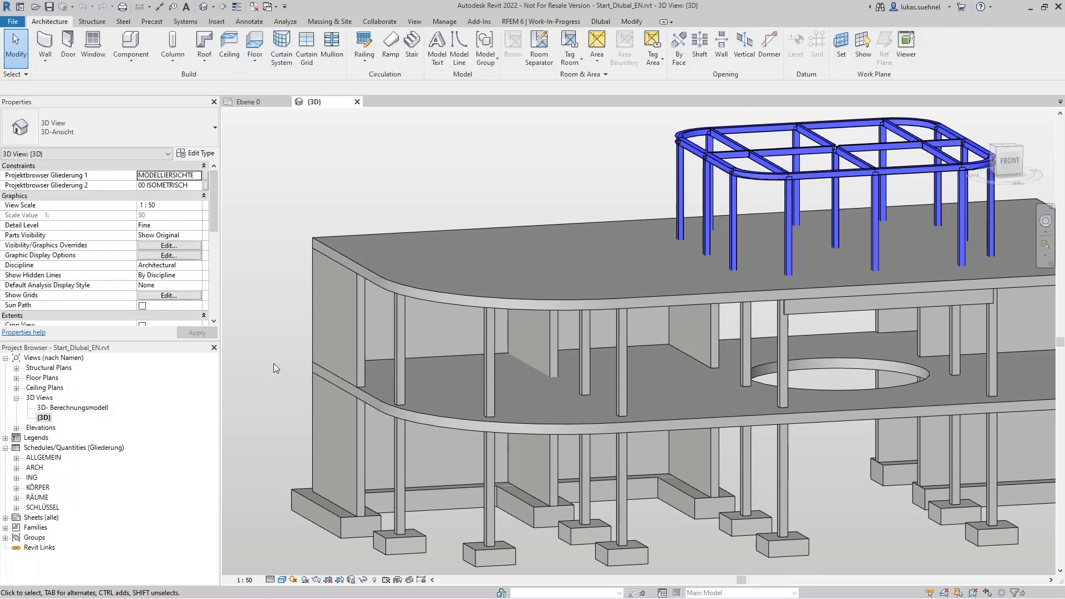
Review the analytical properties of the upper-storey corner column, including its Top Alignment Method options, at the roof slab joint
{"action": "middle_click_drag", "start_coordinate": [277, 363], "coordinate": [254, 318], "text": "shift"}
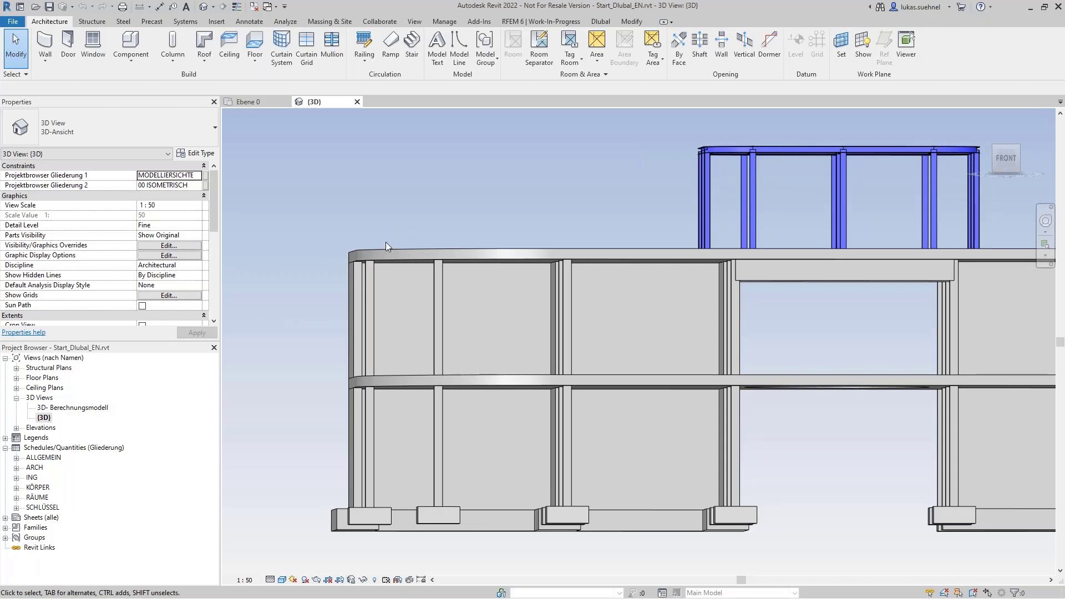
{"action": "scroll", "coordinate": [385, 241], "scroll_direction": "up", "scroll_amount": 5}
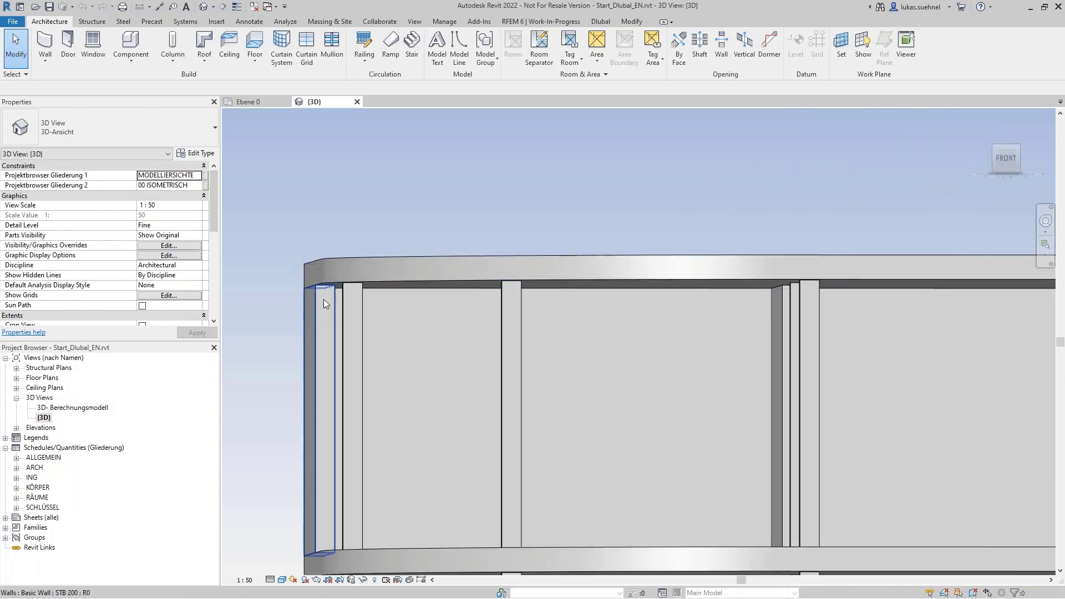
{"action": "scroll", "coordinate": [338, 287], "scroll_direction": "up", "scroll_amount": 3}
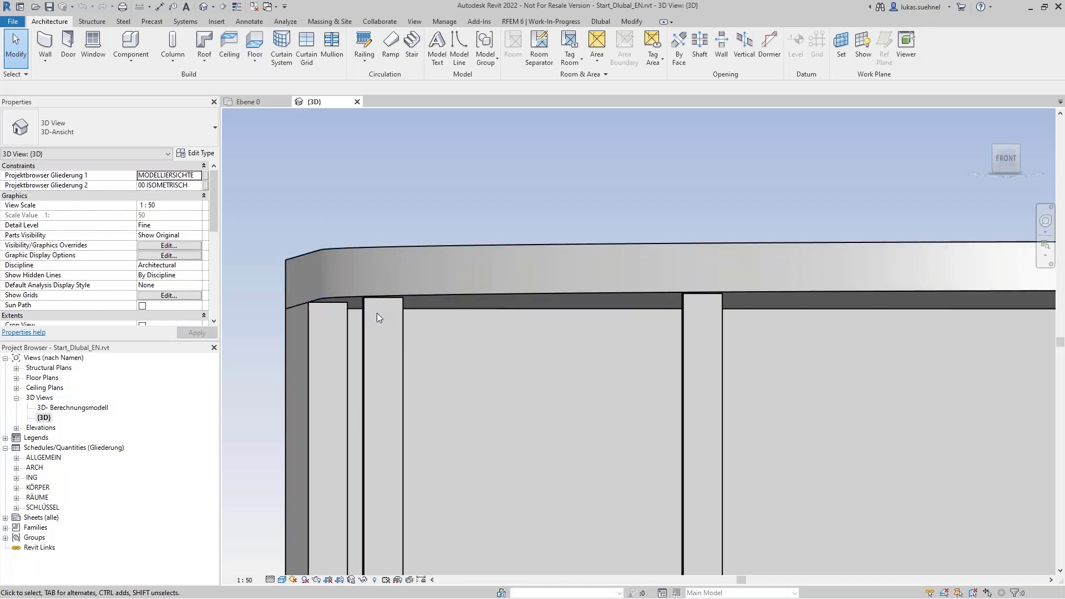
{"action": "middle_click_drag", "start_coordinate": [400, 308], "coordinate": [354, 285], "text": "shift"}
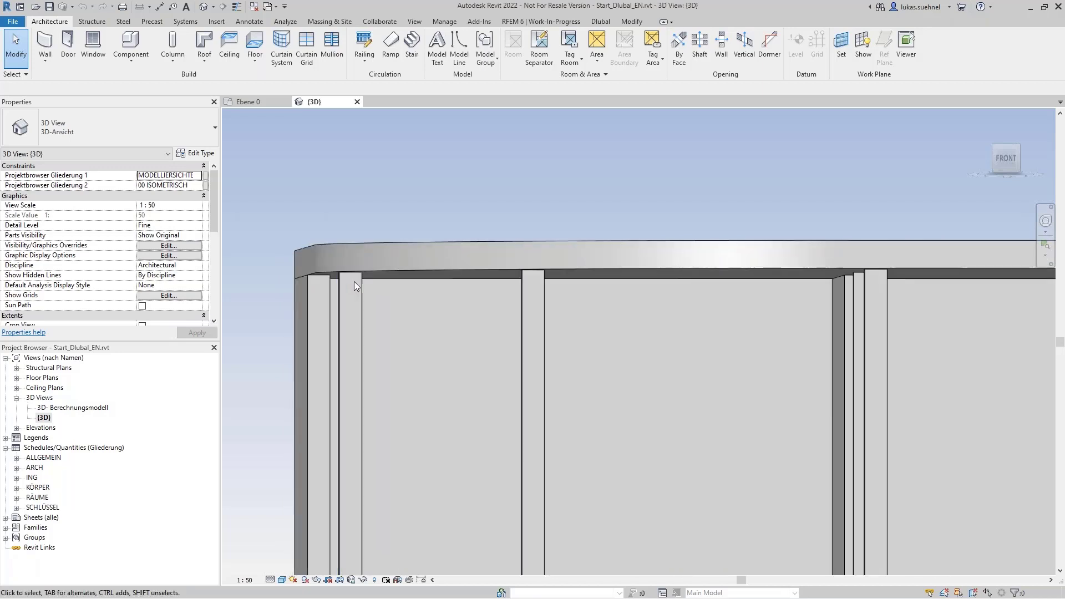
{"action": "left_click", "coordinate": [361, 295]}
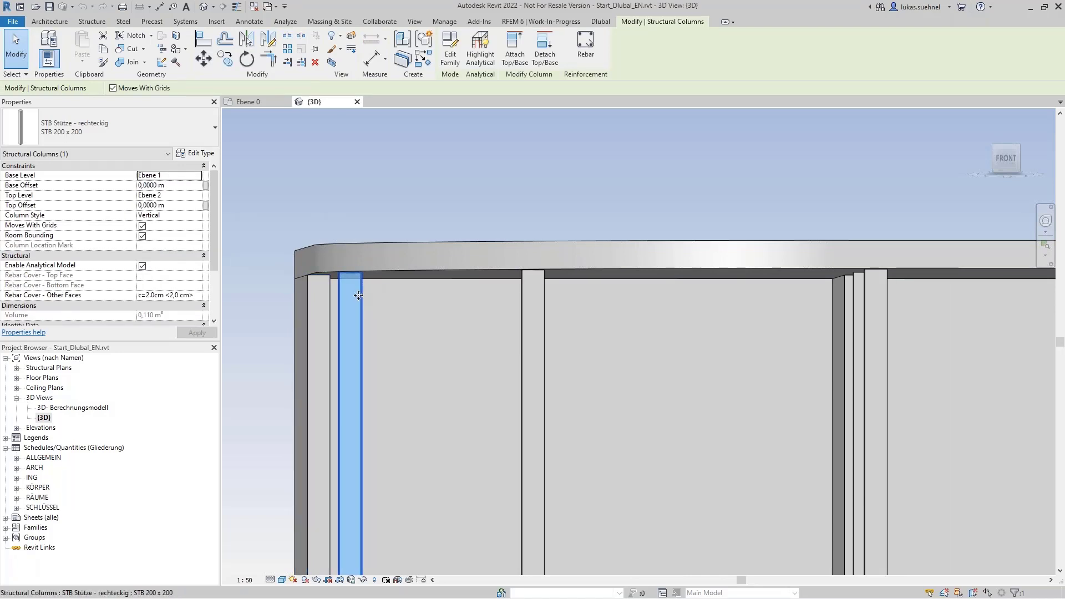
{"action": "left_click", "coordinate": [69, 155]}
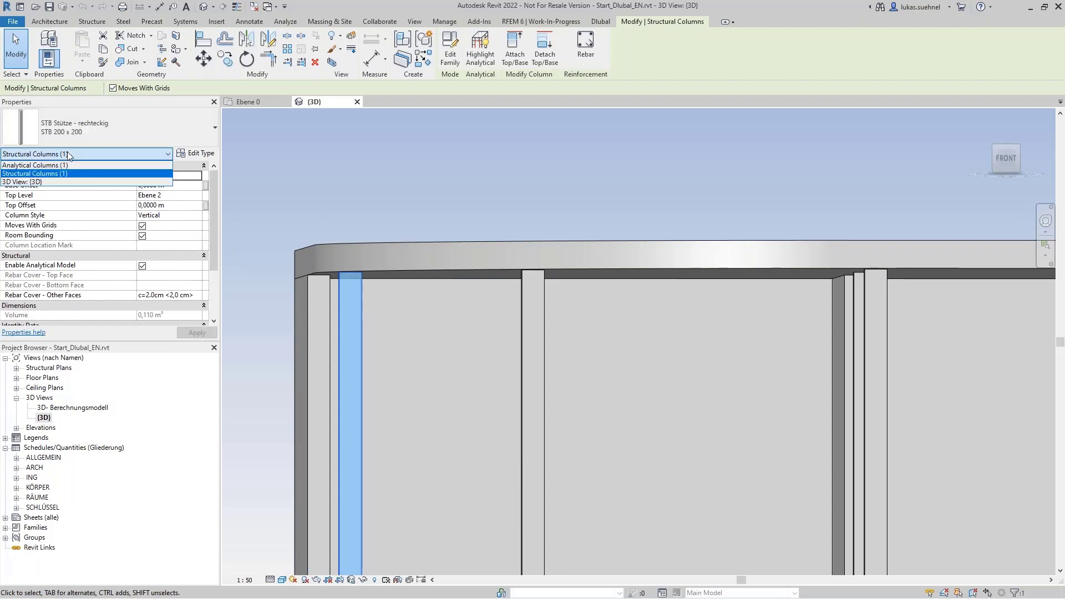
{"action": "left_click", "coordinate": [27, 167]}
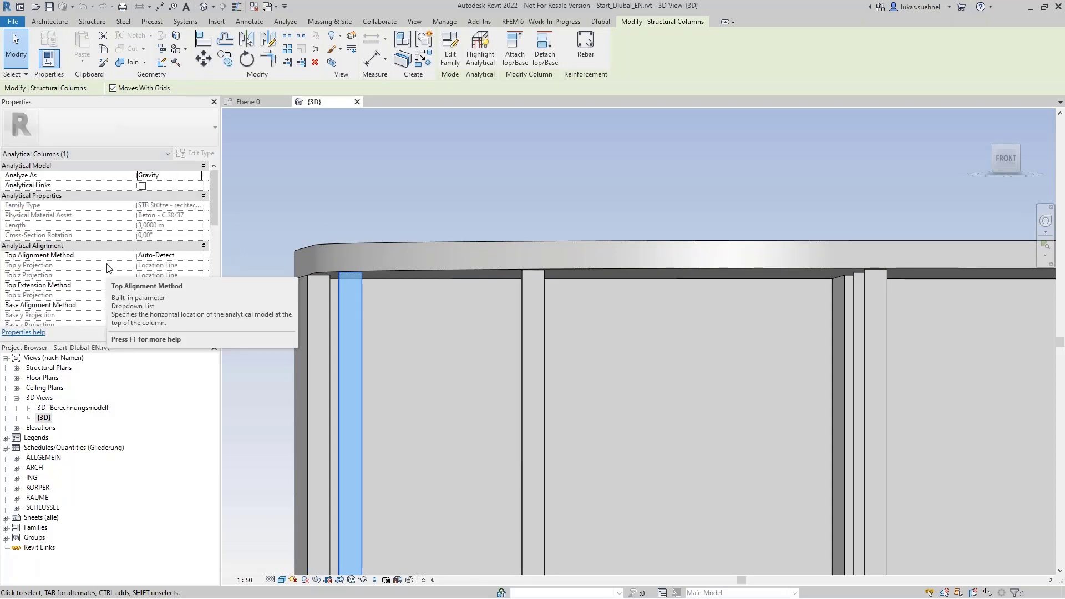
{"action": "left_click_drag", "start_coordinate": [214, 202], "coordinate": [214, 223]}
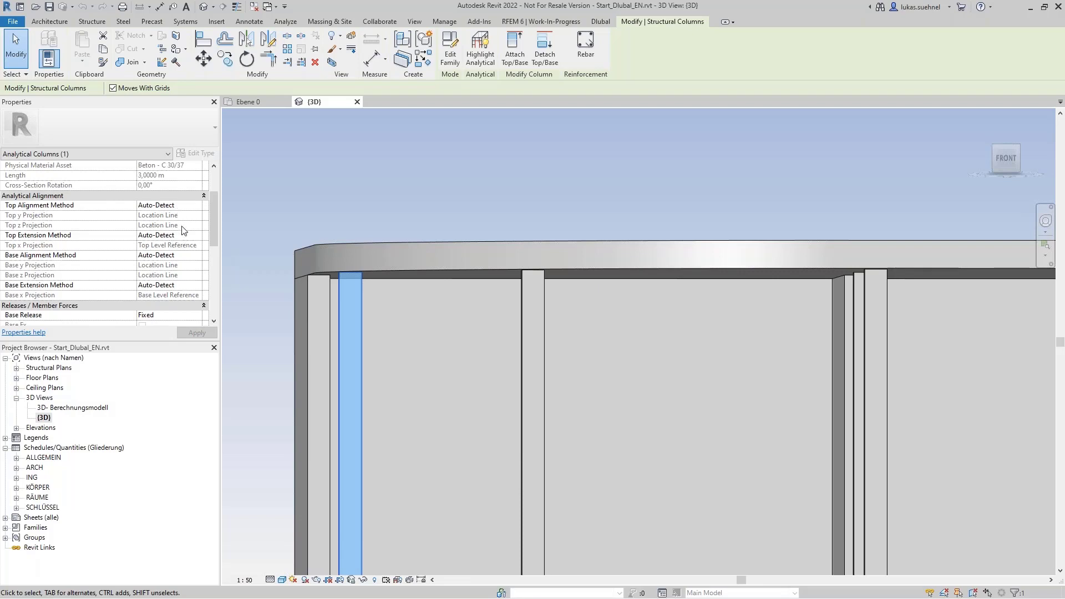
{"action": "left_click", "coordinate": [184, 206]}
{"action": "left_click", "coordinate": [196, 205]}
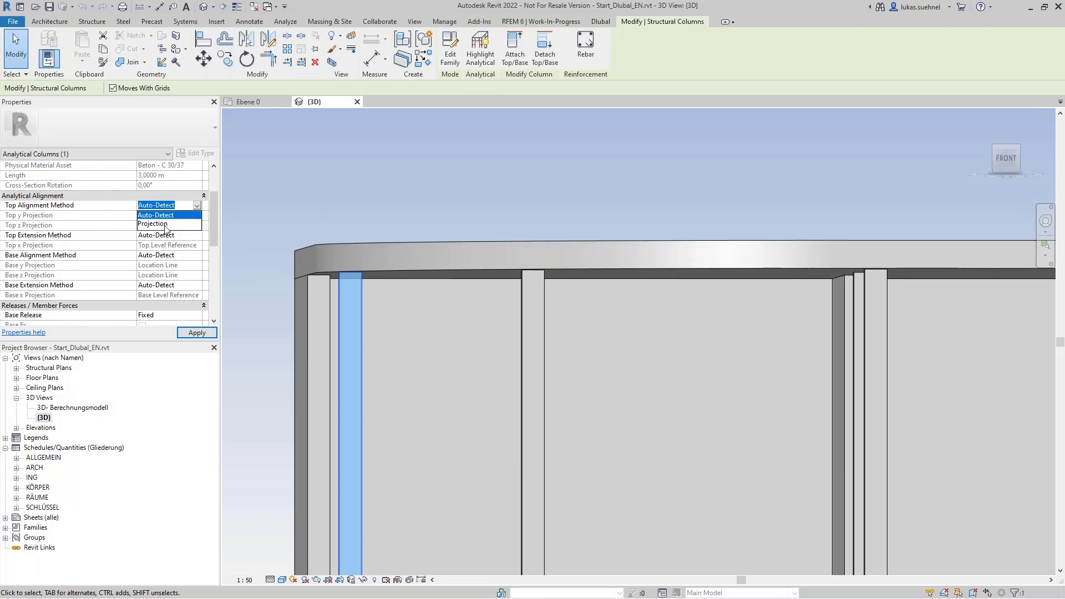
{"action": "left_click", "coordinate": [197, 206]}
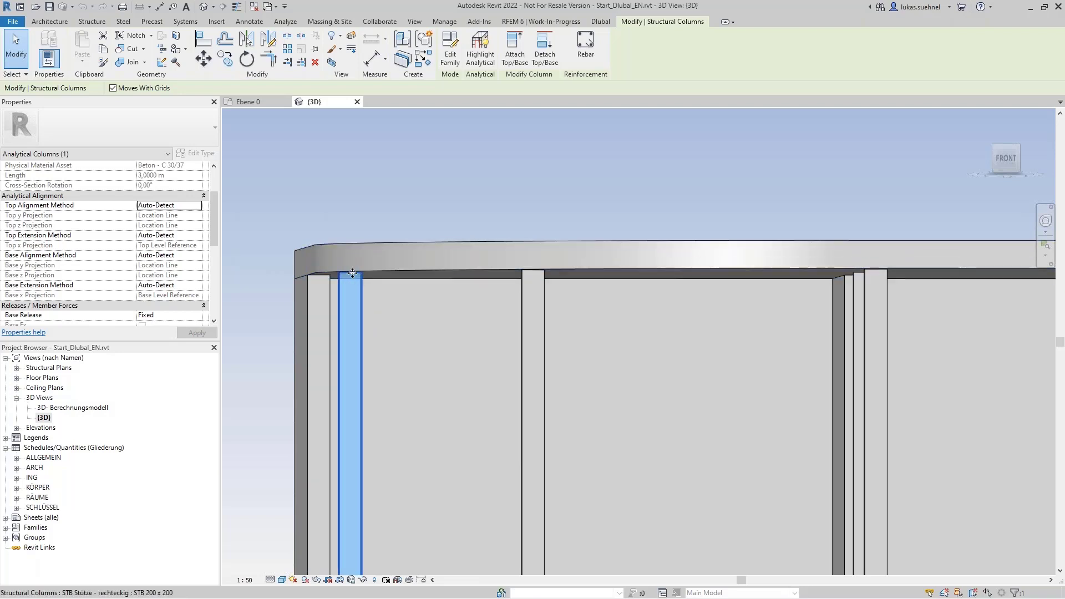
{"action": "left_click", "coordinate": [312, 176]}
Open the 3D- Berechnungsmodell view and examine how the analytical slabs, walls and columns connect at the rounded corner
{"action": "scroll", "coordinate": [312, 175], "scroll_direction": "down", "scroll_amount": 5}
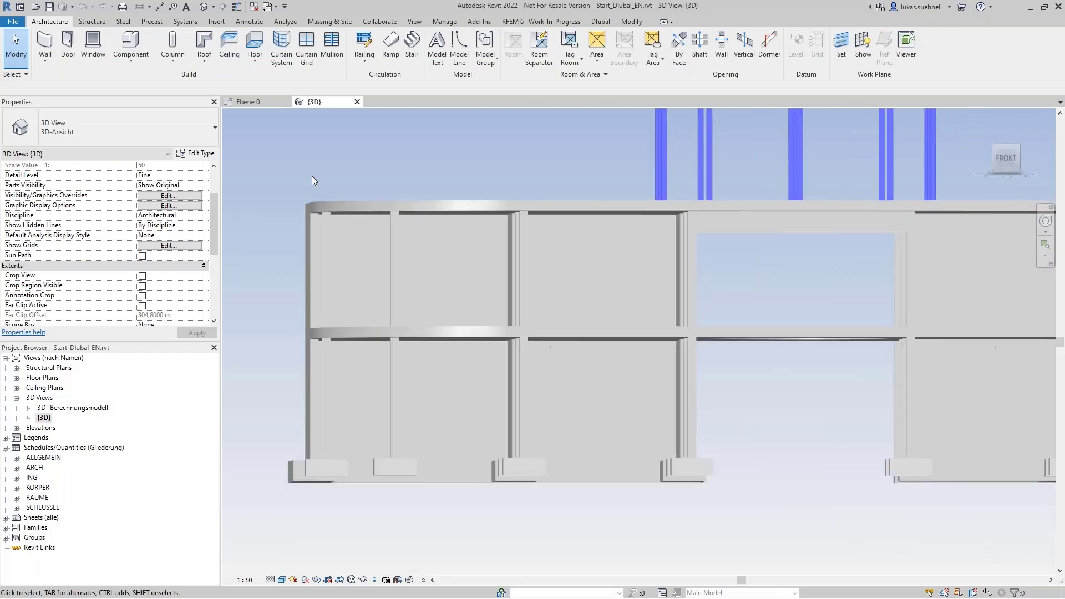
{"action": "middle_click_drag", "start_coordinate": [312, 176], "coordinate": [320, 201], "text": "shift"}
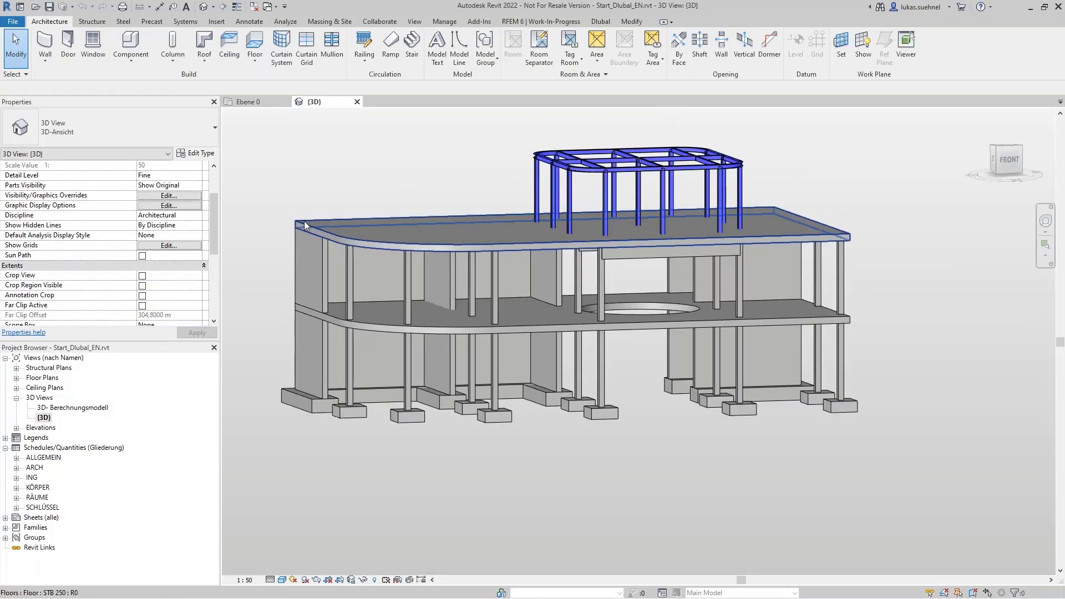
{"action": "double_click", "coordinate": [64, 408]}
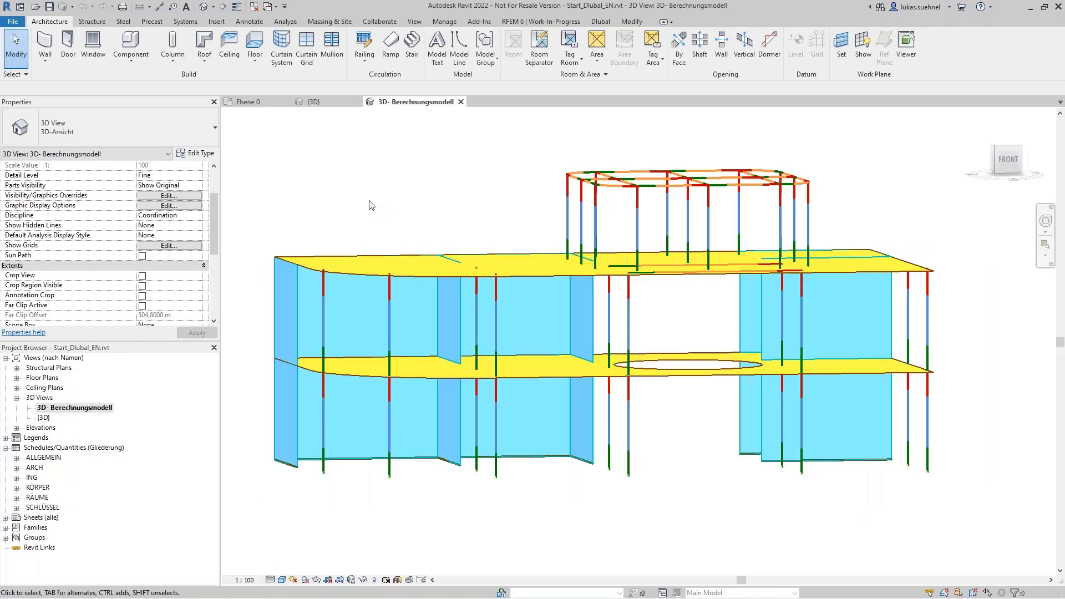
{"action": "middle_click_drag", "start_coordinate": [368, 202], "coordinate": [356, 207], "text": "shift"}
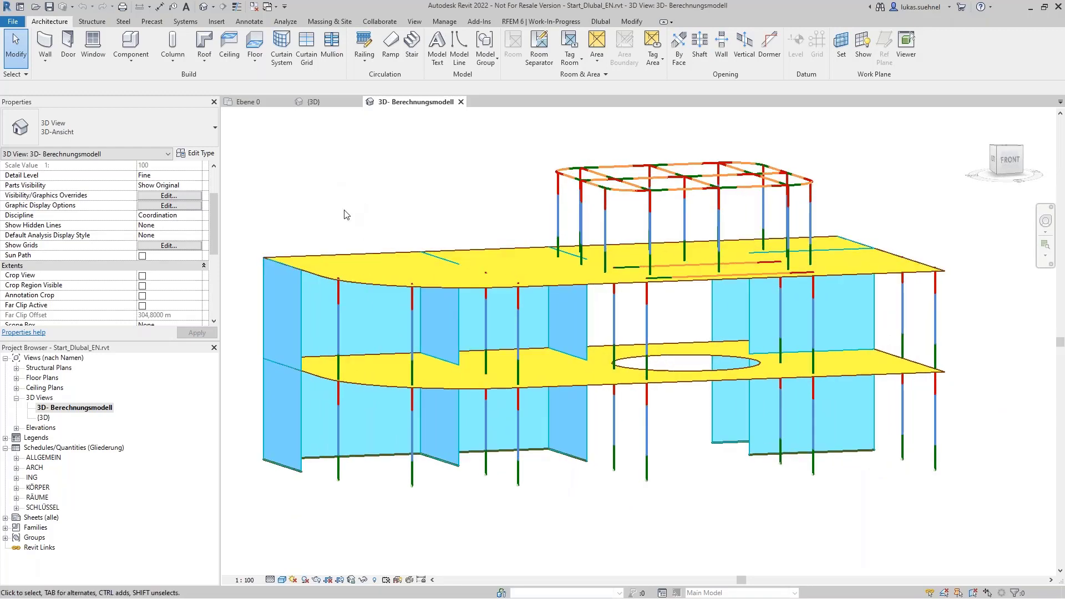
{"action": "middle_click_drag", "start_coordinate": [344, 208], "coordinate": [341, 208], "text": "shift"}
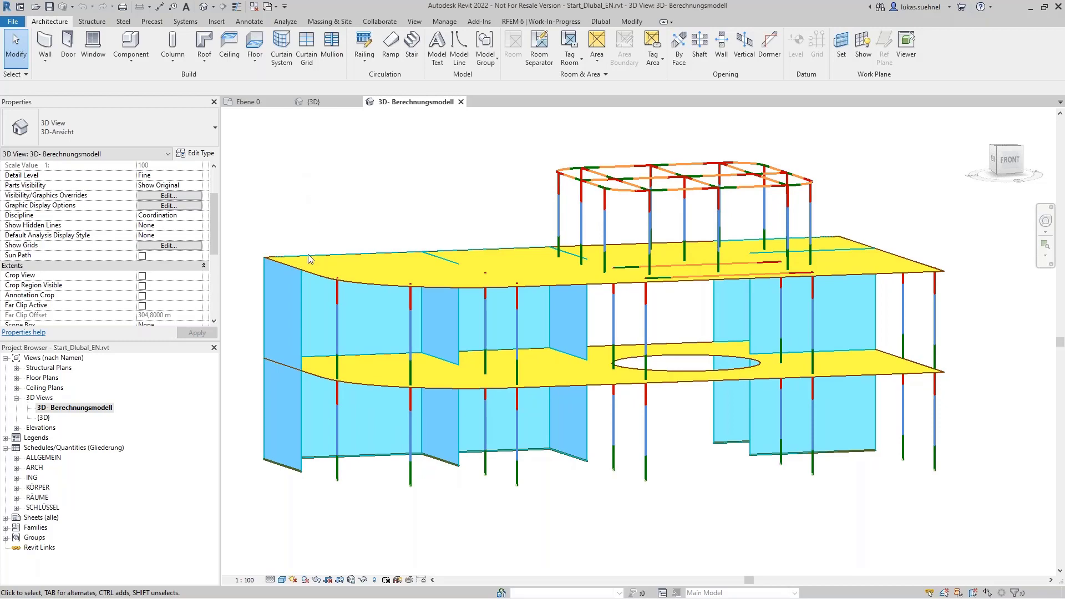
{"action": "scroll", "coordinate": [307, 254], "scroll_direction": "up", "scroll_amount": 8}
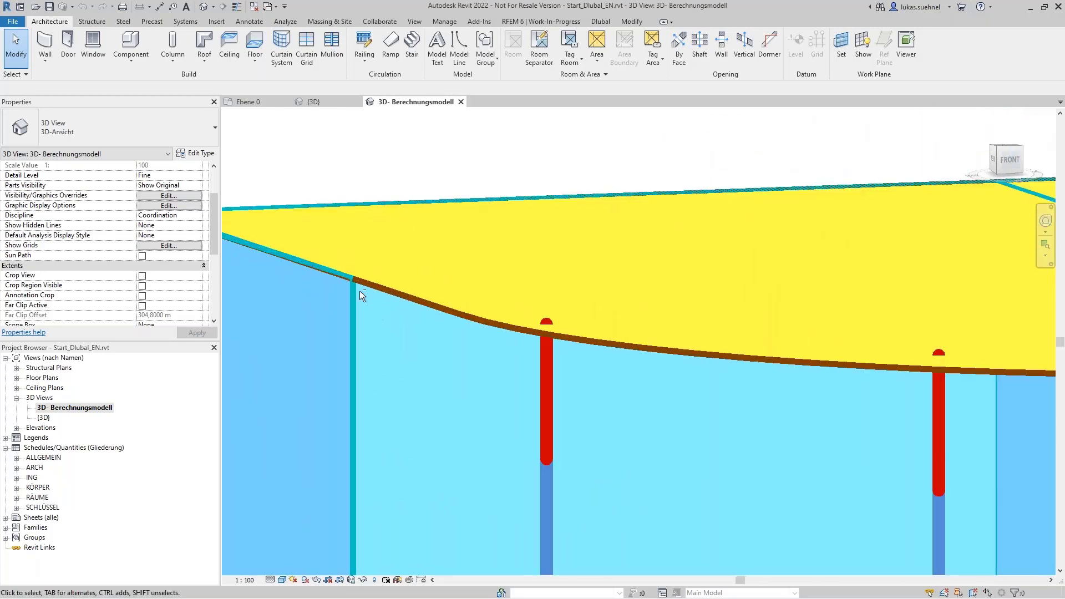
{"action": "scroll", "coordinate": [359, 290], "scroll_direction": "down", "scroll_amount": 8}
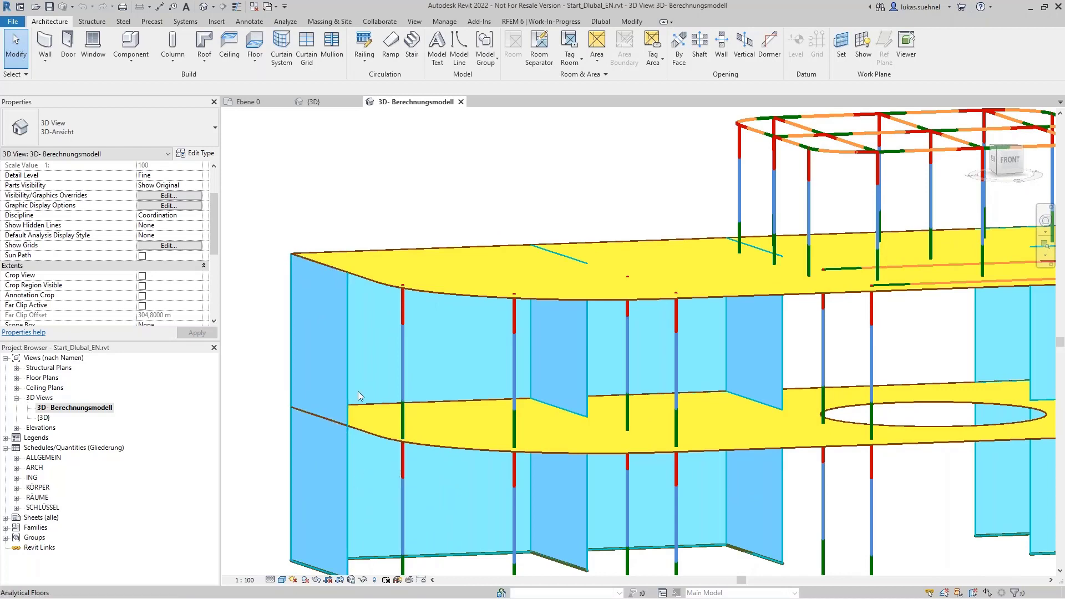
{"action": "scroll", "coordinate": [363, 296], "scroll_direction": "up", "scroll_amount": 2}
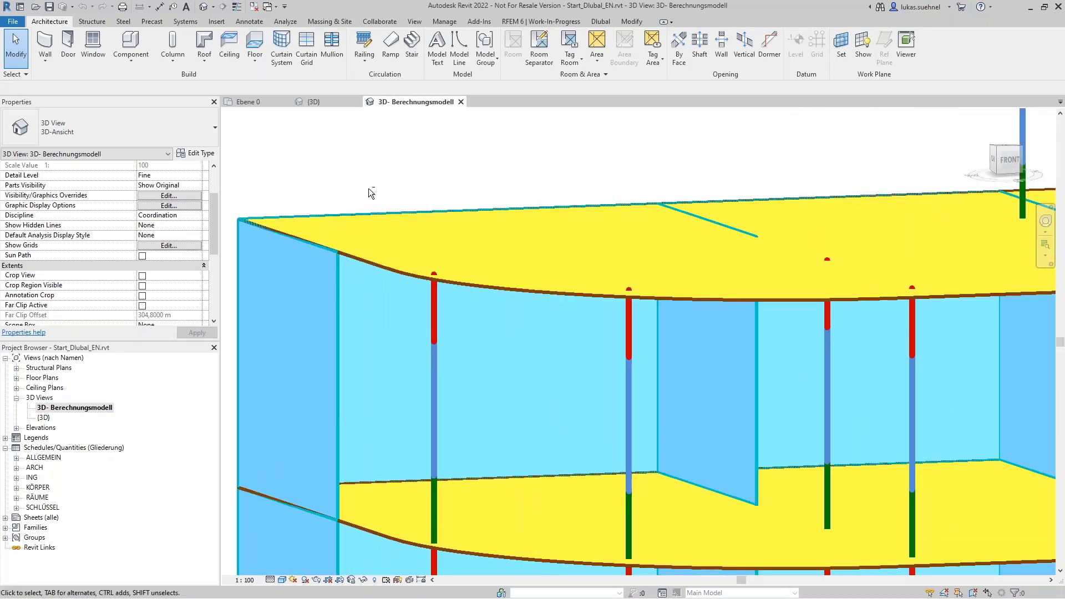
{"action": "middle_click_drag", "start_coordinate": [368, 191], "coordinate": [321, 158], "text": "shift"}
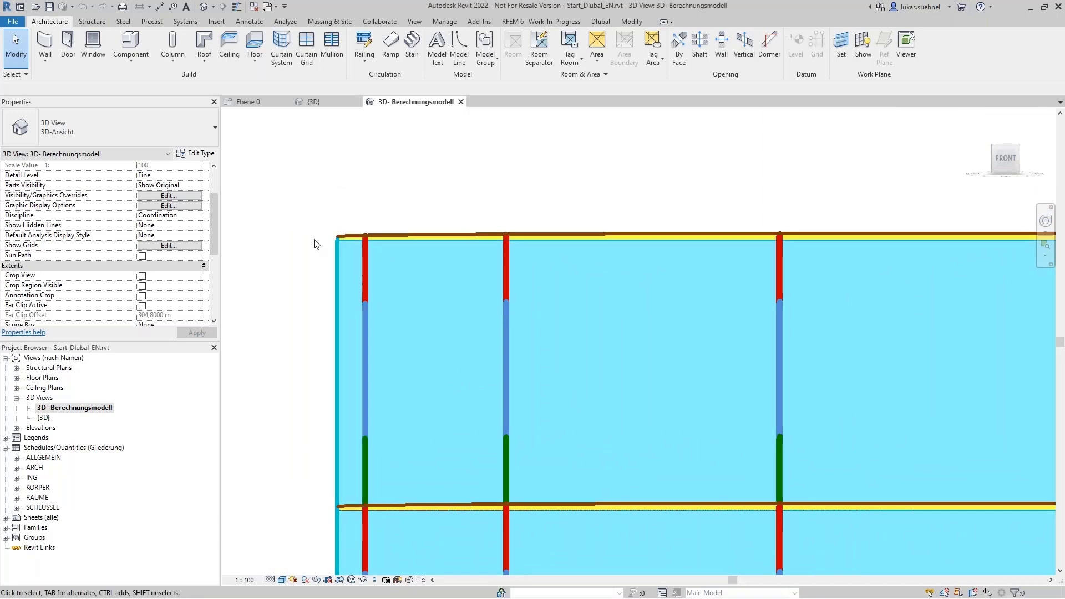
Compare the analytical beams below the roof slab with the physical concrete beams in the {3D} view
{"action": "scroll", "coordinate": [316, 240], "scroll_direction": "down", "scroll_amount": 4}
{"action": "mouse_move", "coordinate": [592, 266]}
{"action": "middle_mouse_down", "text": "shift"}
{"action": "mouse_move", "coordinate": [610, 304]}
{"action": "mouse_move", "coordinate": [593, 261]}
{"action": "middle_mouse_up", "text": "shift"}
{"action": "scroll", "coordinate": [596, 264], "scroll_direction": "up", "scroll_amount": 3}
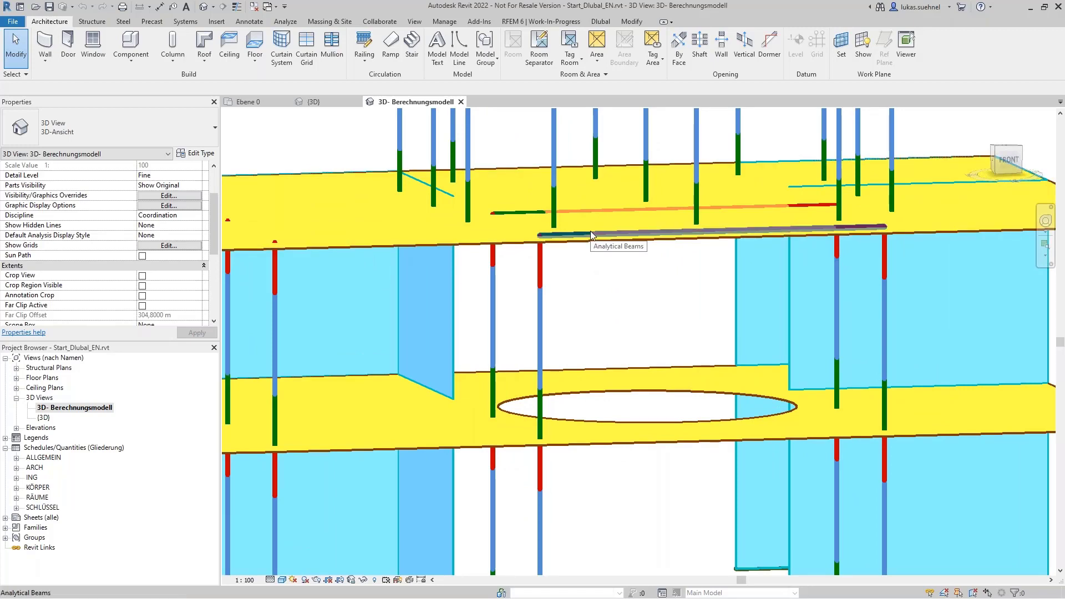
{"action": "left_click", "coordinate": [340, 103]}
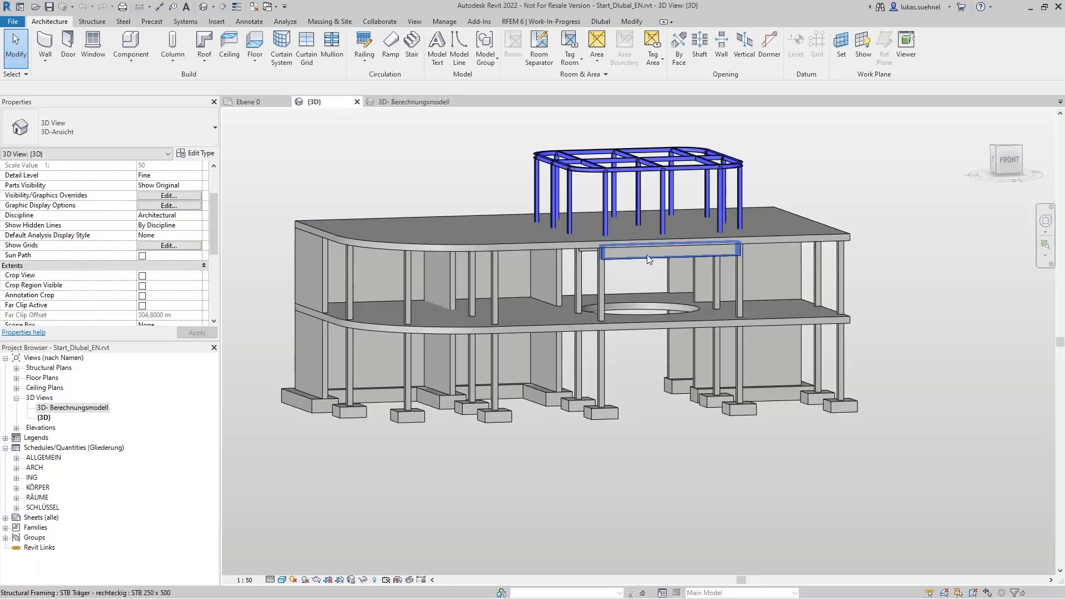
{"action": "scroll", "coordinate": [647, 254], "scroll_direction": "up", "scroll_amount": 5}
{"action": "mouse_move", "coordinate": [607, 309]}
{"action": "middle_mouse_down", "text": "shift"}
{"action": "mouse_move", "coordinate": [599, 290]}
{"action": "mouse_move", "coordinate": [605, 311]}
{"action": "middle_mouse_up", "text": "shift"}
{"action": "left_click", "coordinate": [415, 102]}
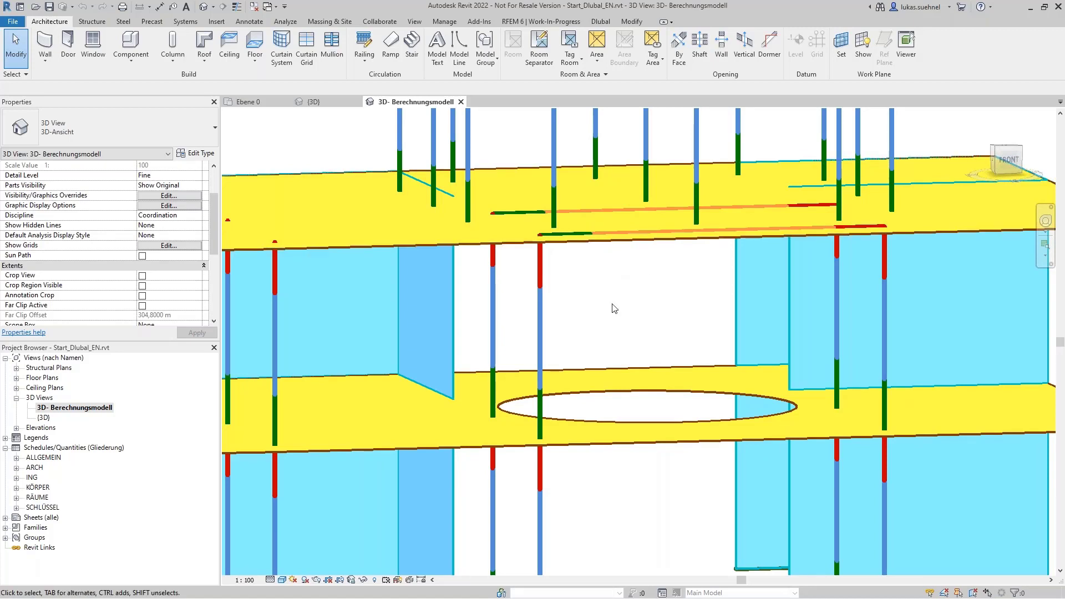
Examine the whole analytical model in the 3D- Berechnungsmodell view and bring up the RFEM 6 exchange commands
{"action": "scroll", "coordinate": [625, 313], "scroll_direction": "down", "scroll_amount": 5}
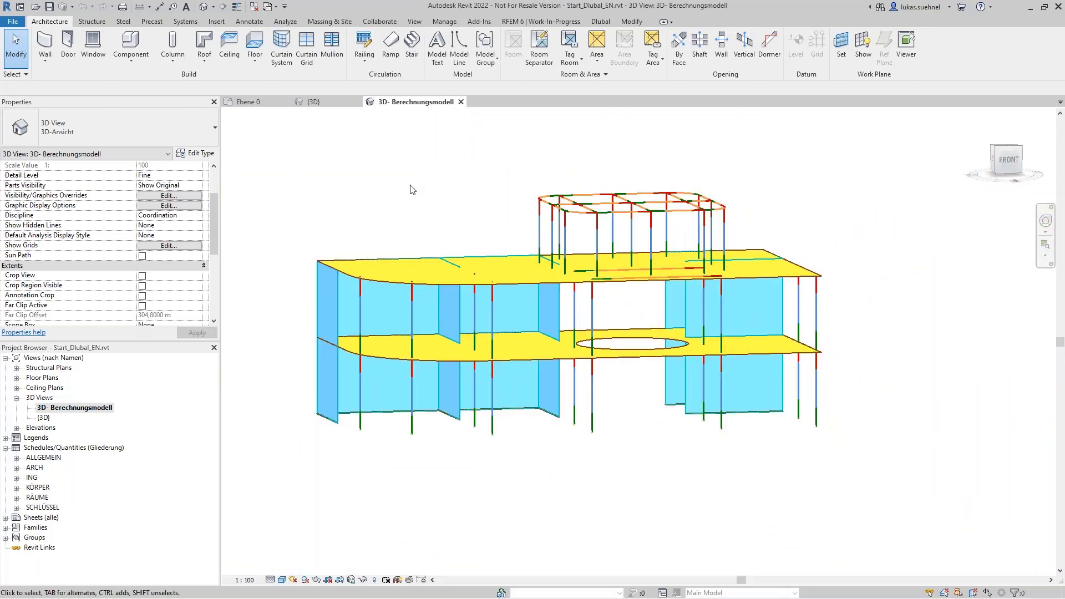
{"action": "middle_click_drag", "start_coordinate": [357, 197], "coordinate": [415, 239], "text": "shift"}
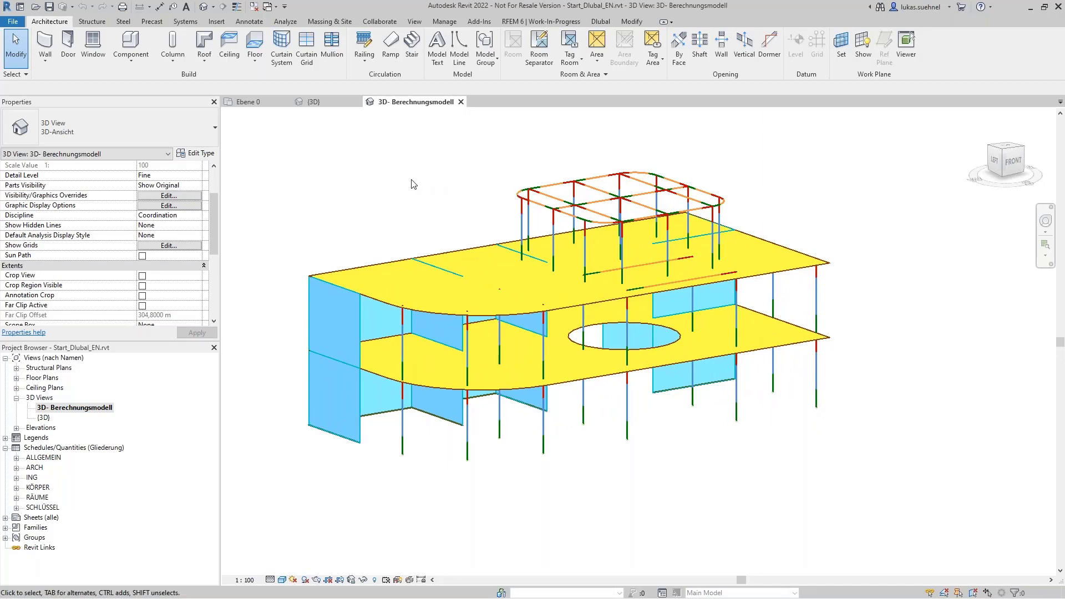
{"action": "left_click", "coordinate": [508, 22]}
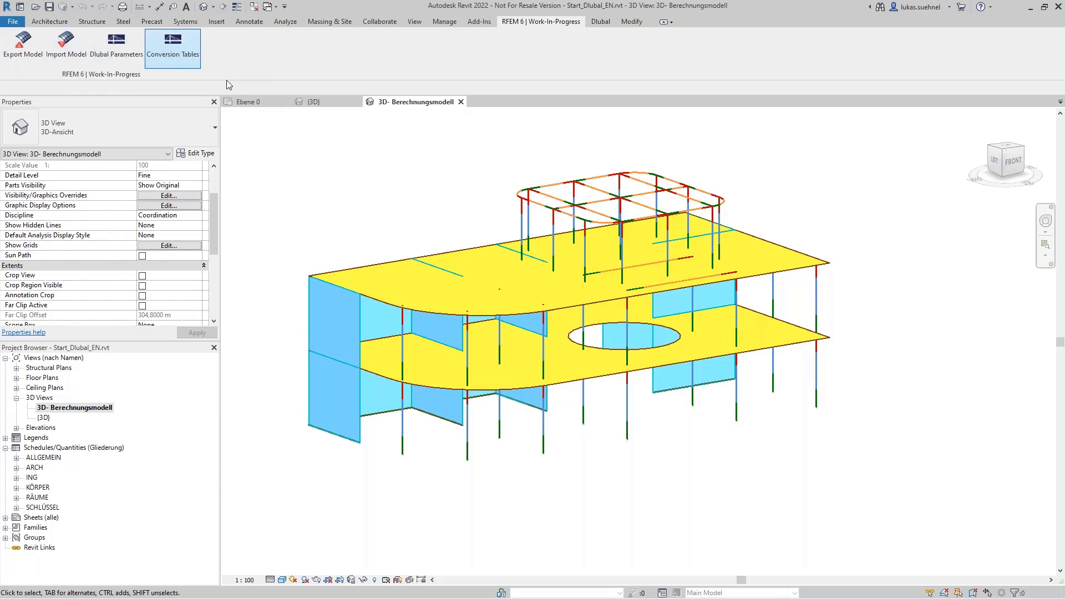
{"action": "scroll", "coordinate": [356, 219], "scroll_direction": "up", "scroll_amount": 1}
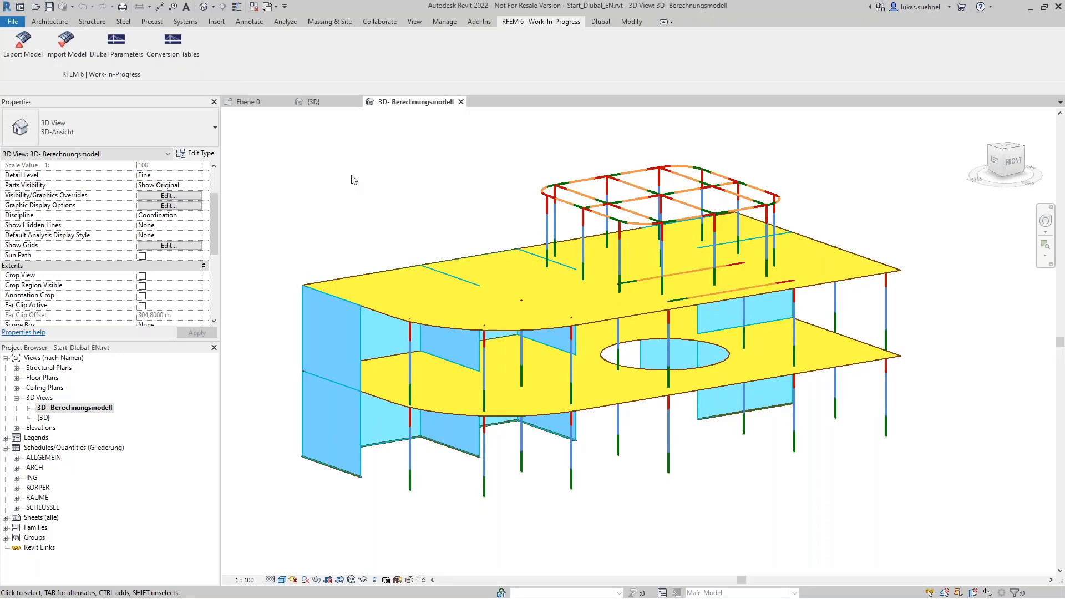
Review the type properties of the upper-storey STB 200 x 200 corner column in the {3D} view, including its structural material and dimensions
{"action": "left_click", "coordinate": [328, 101]}
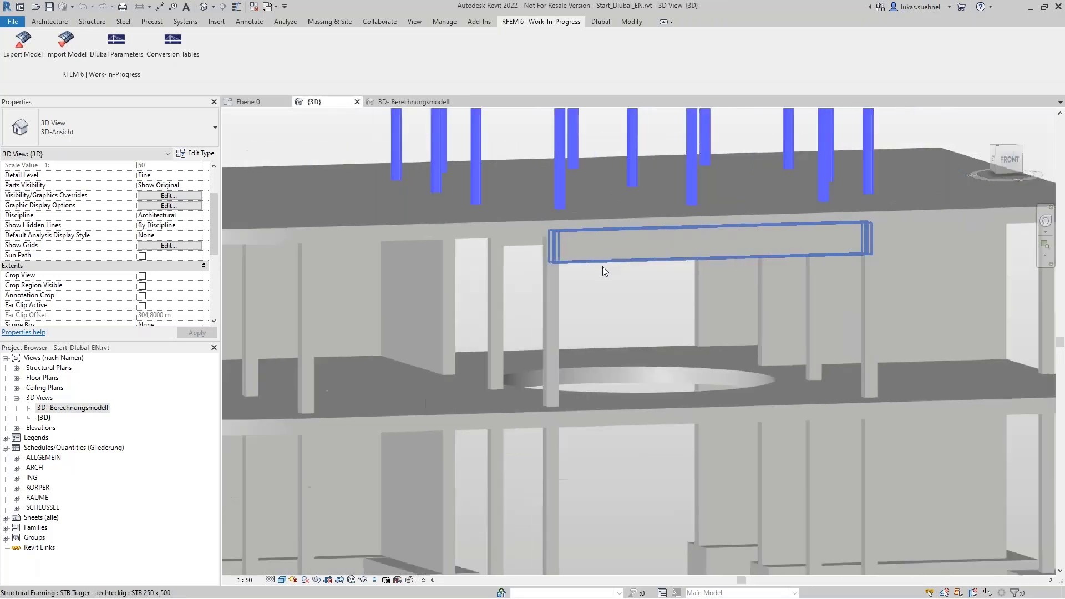
{"action": "scroll", "coordinate": [602, 267], "scroll_direction": "down", "scroll_amount": 3}
{"action": "scroll", "coordinate": [396, 298], "scroll_direction": "down", "scroll_amount": 2}
{"action": "middle_click_drag", "start_coordinate": [396, 297], "coordinate": [272, 309], "text": "shift"}
{"action": "left_click", "coordinate": [283, 292]}
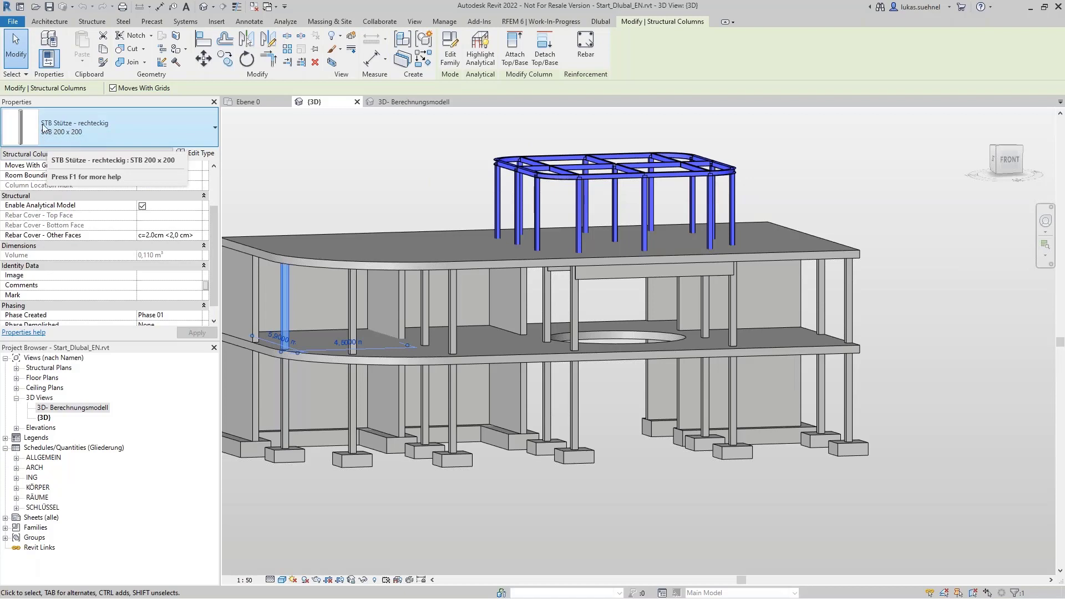
{"action": "left_click", "coordinate": [197, 154]}
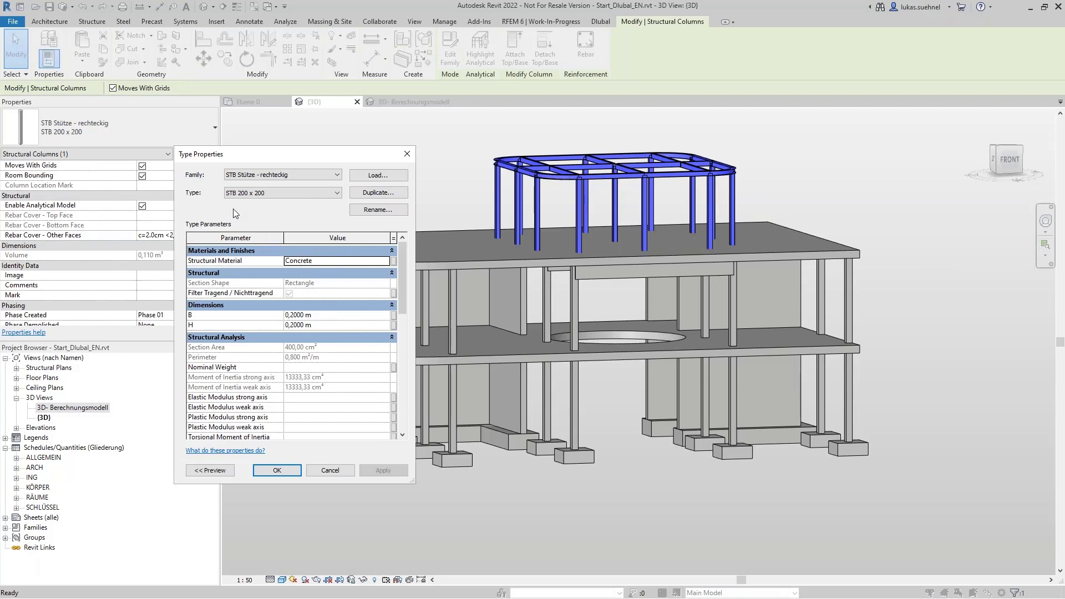
{"action": "left_click", "coordinate": [330, 470]}
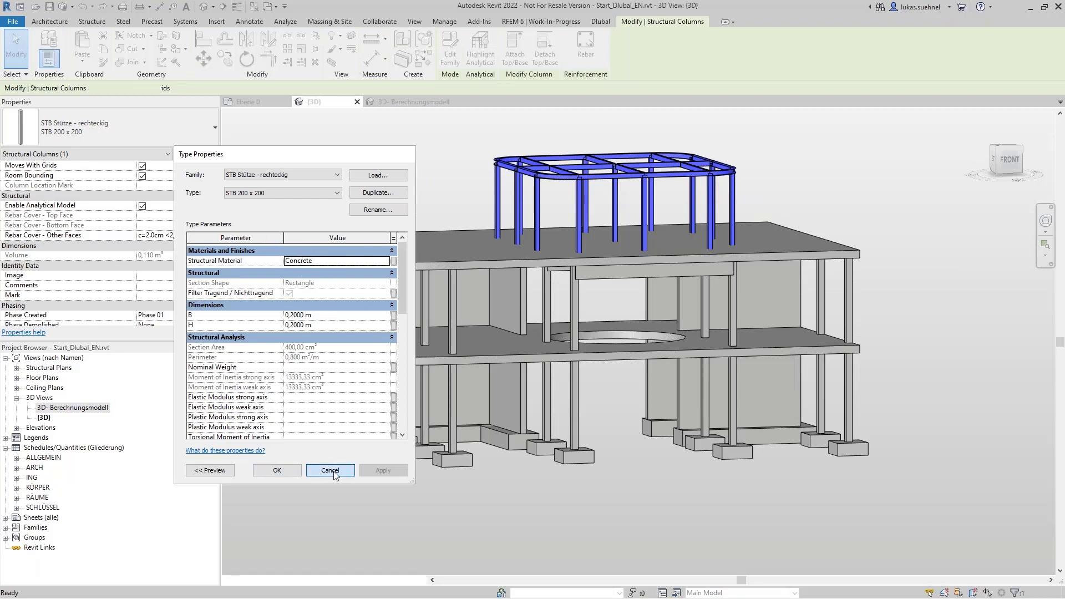
{"action": "left_click", "coordinate": [396, 140]}
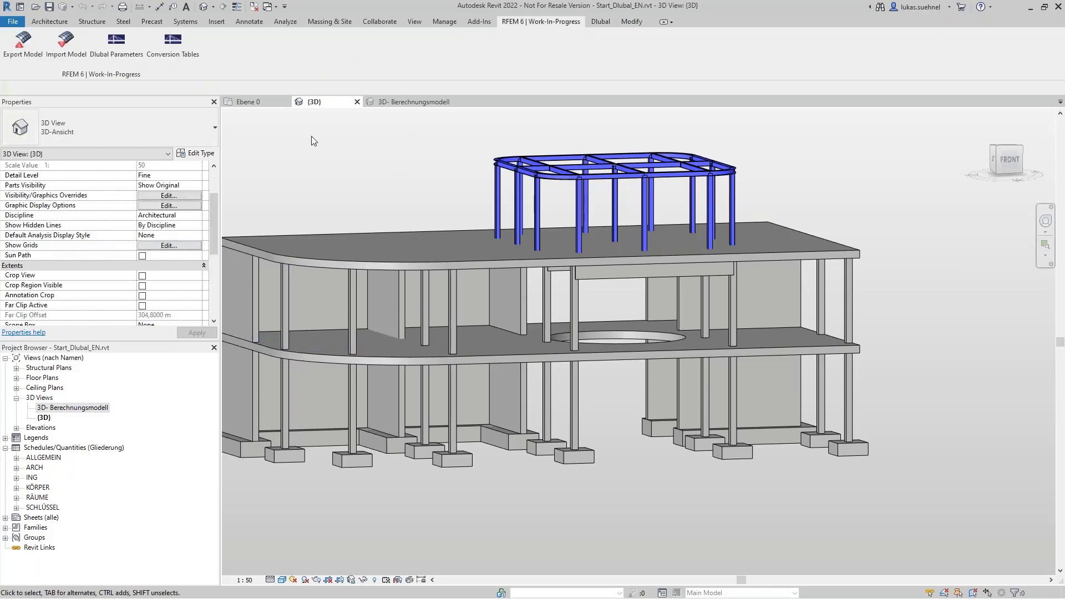
Open the RFEM 6 conversion tables and review the material and section entries for export and import
{"action": "left_click", "coordinate": [173, 59]}
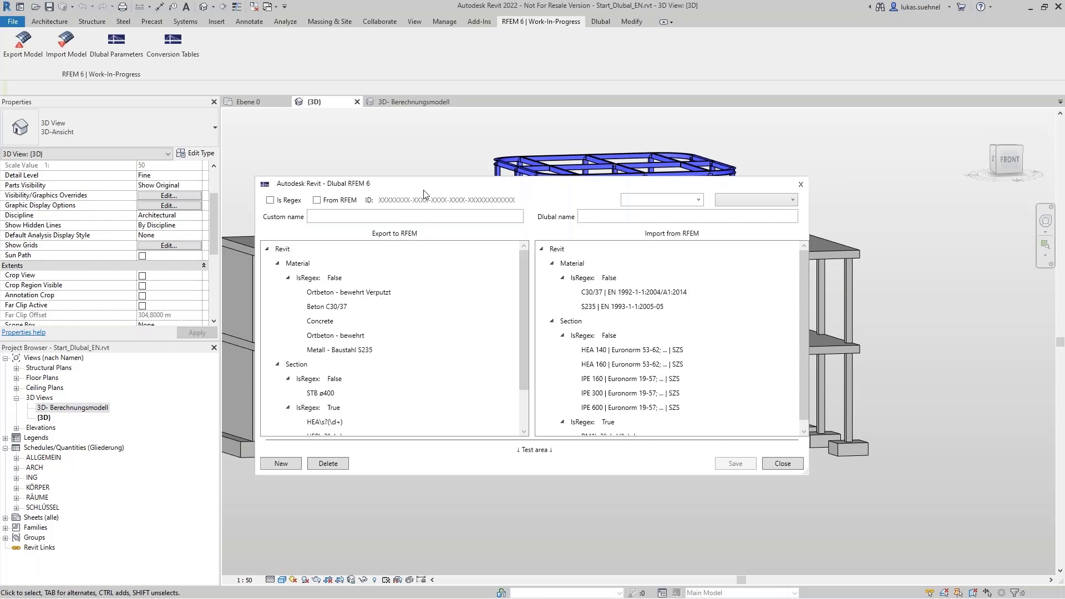
{"action": "left_click_drag", "start_coordinate": [435, 197], "coordinate": [494, 367]}
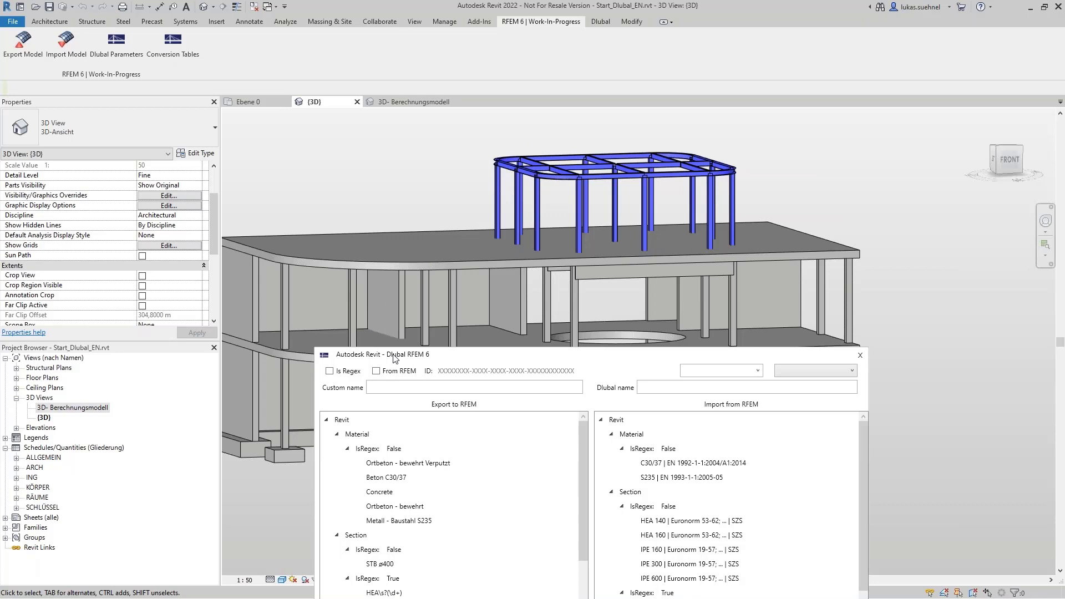
{"action": "left_click_drag", "start_coordinate": [395, 359], "coordinate": [379, 260]}
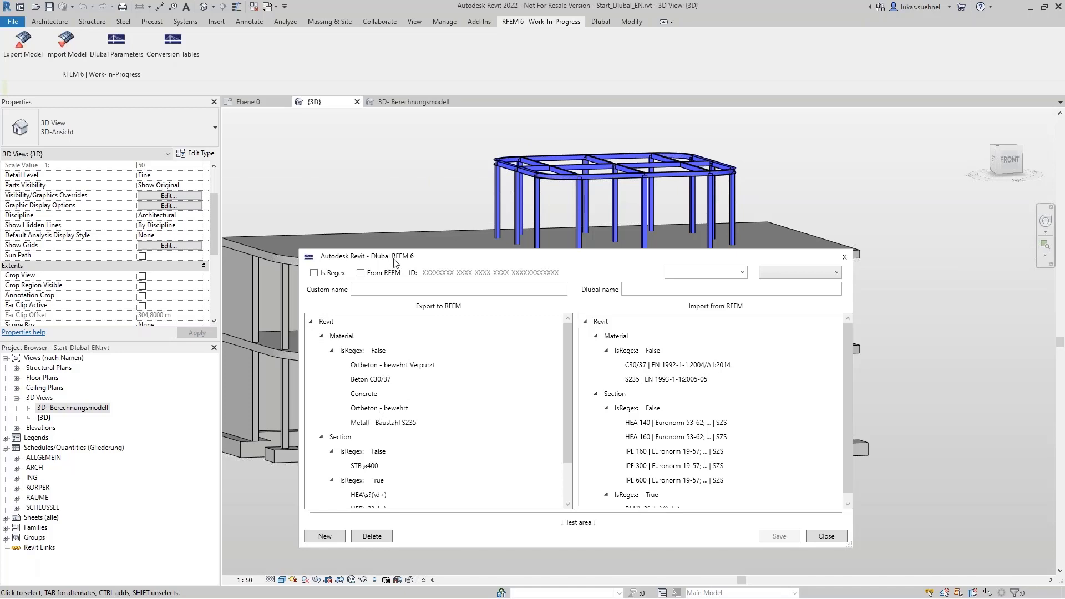
{"action": "left_click_drag", "start_coordinate": [395, 260], "coordinate": [363, 184]}
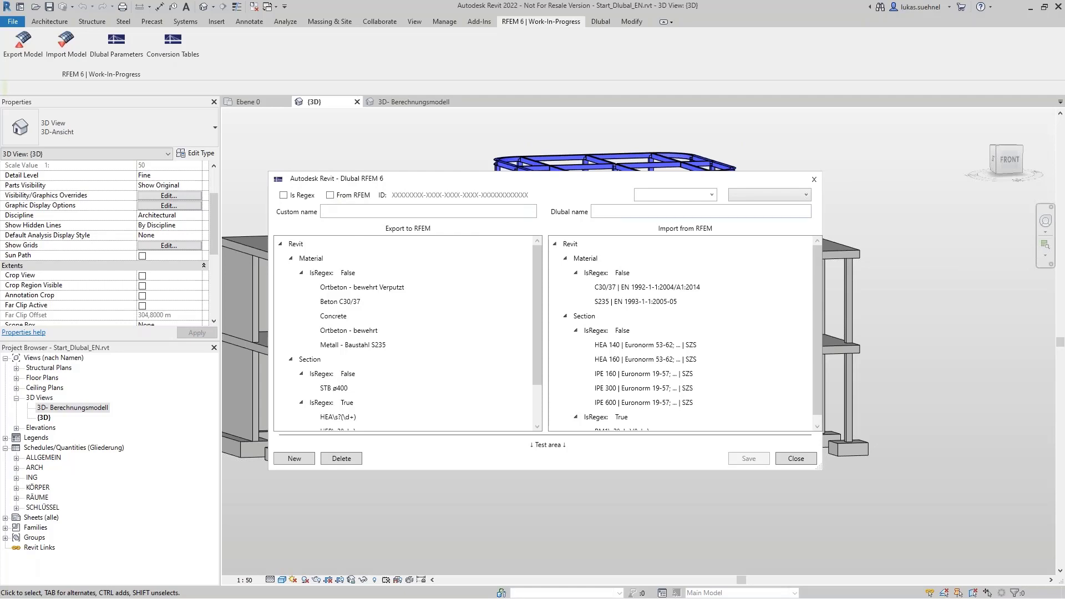
Save a trial Revit material conversion from "Revit Material Name" to "Dlubal Material Name" and delete that entry
{"action": "left_click", "coordinate": [705, 195]}
{"action": "left_click", "coordinate": [666, 210]}
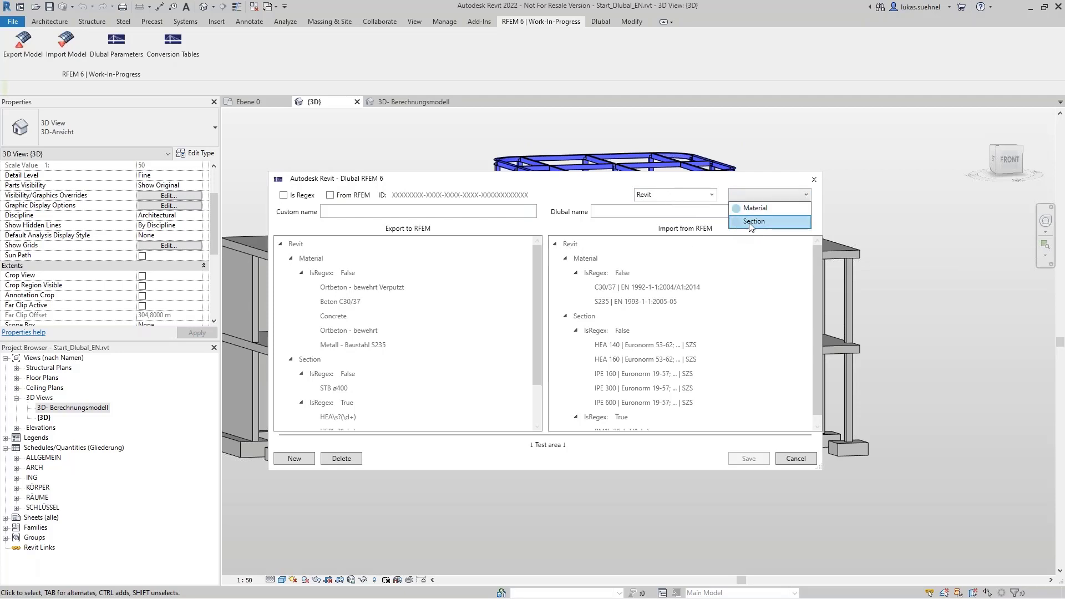
{"action": "left_click", "coordinate": [758, 210]}
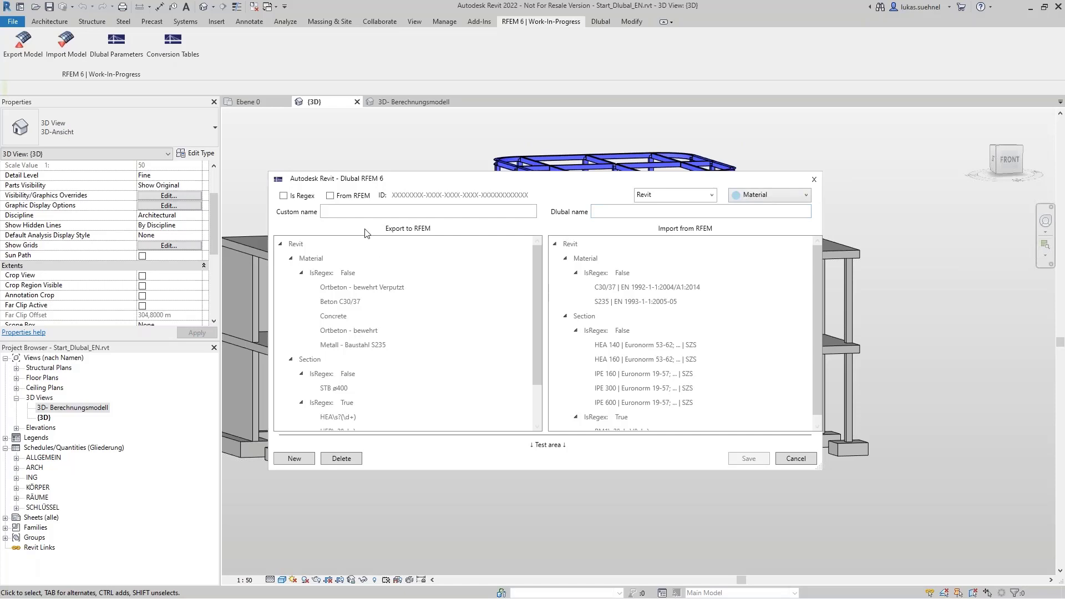
{"action": "left_click", "coordinate": [407, 211]}
{"action": "type", "text": "Revit Material Name"}
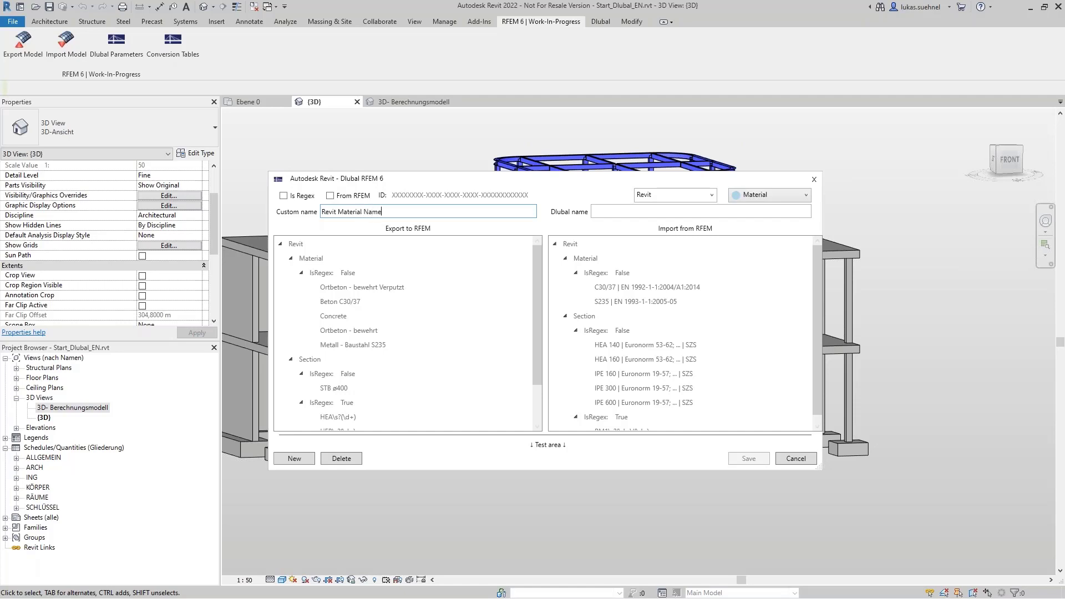
{"action": "left_click", "coordinate": [609, 210]}
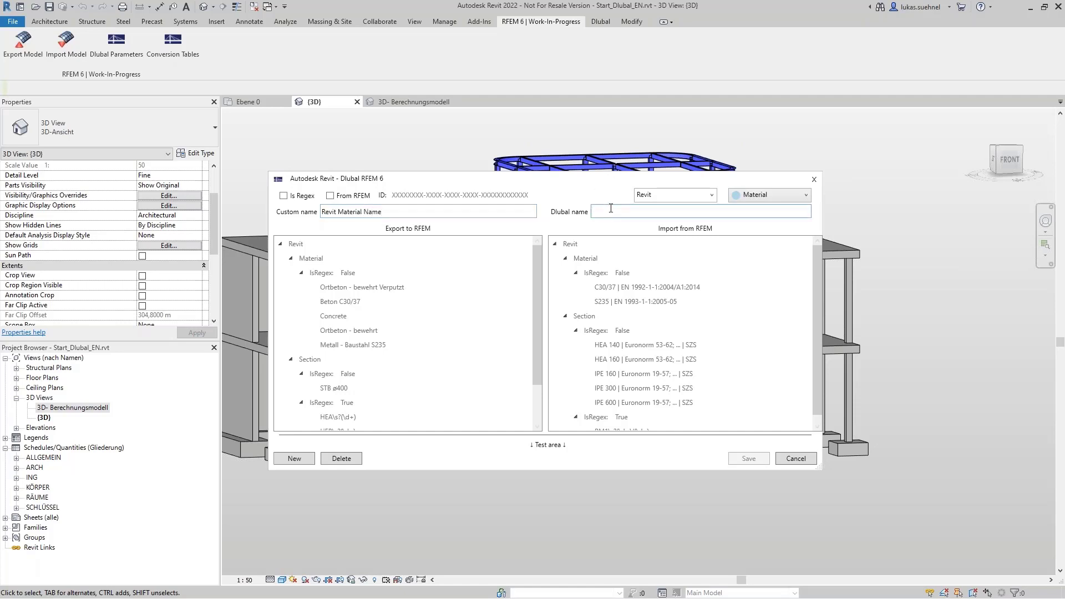
{"action": "type", "text": "Dlubal Material Name"}
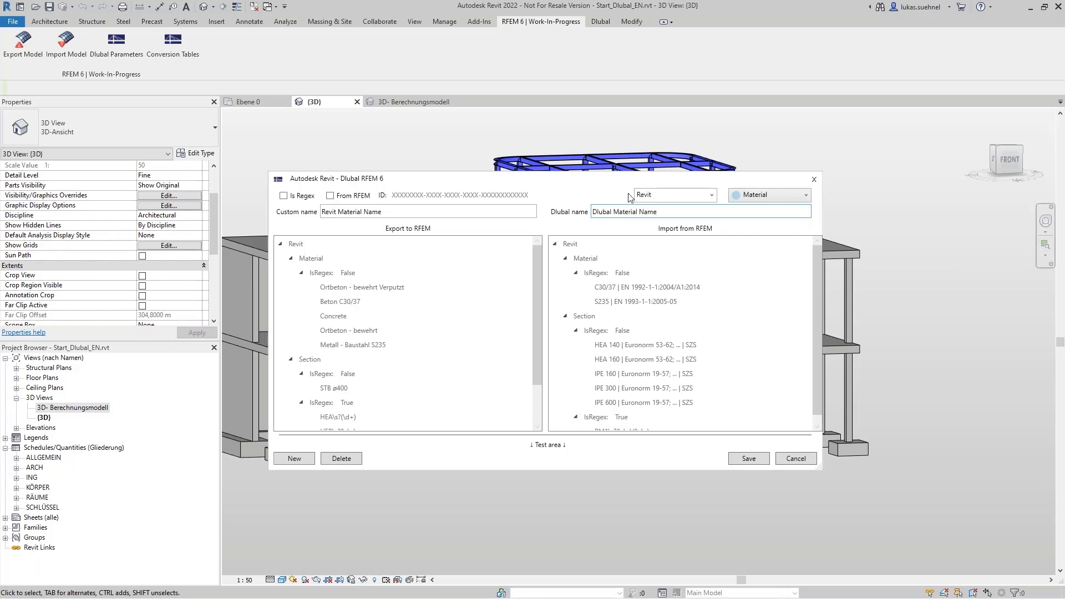
{"action": "left_click", "coordinate": [748, 461]}
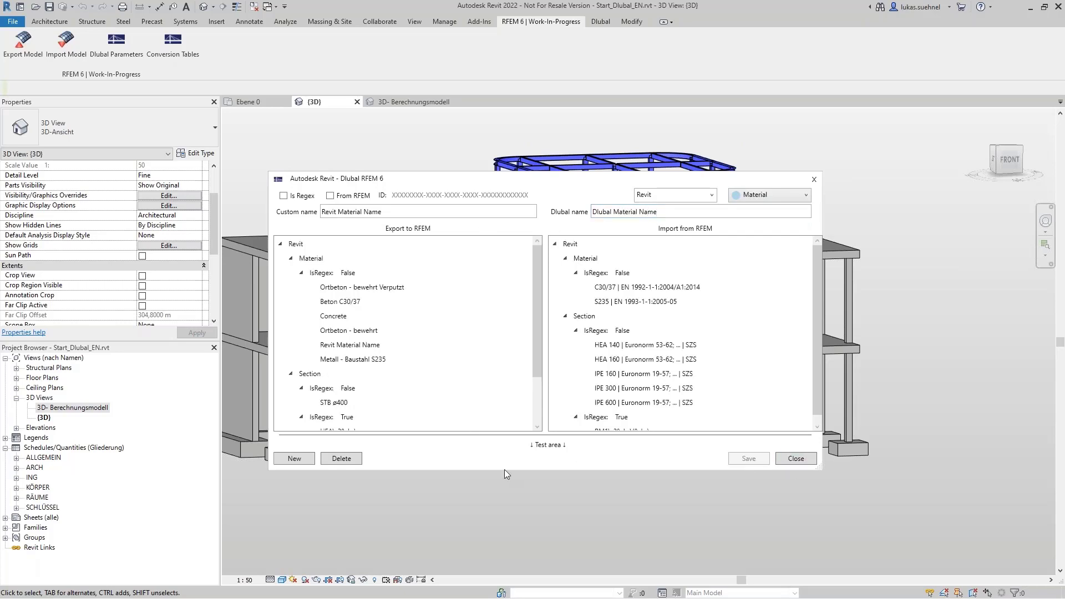
{"action": "left_click", "coordinate": [350, 344]}
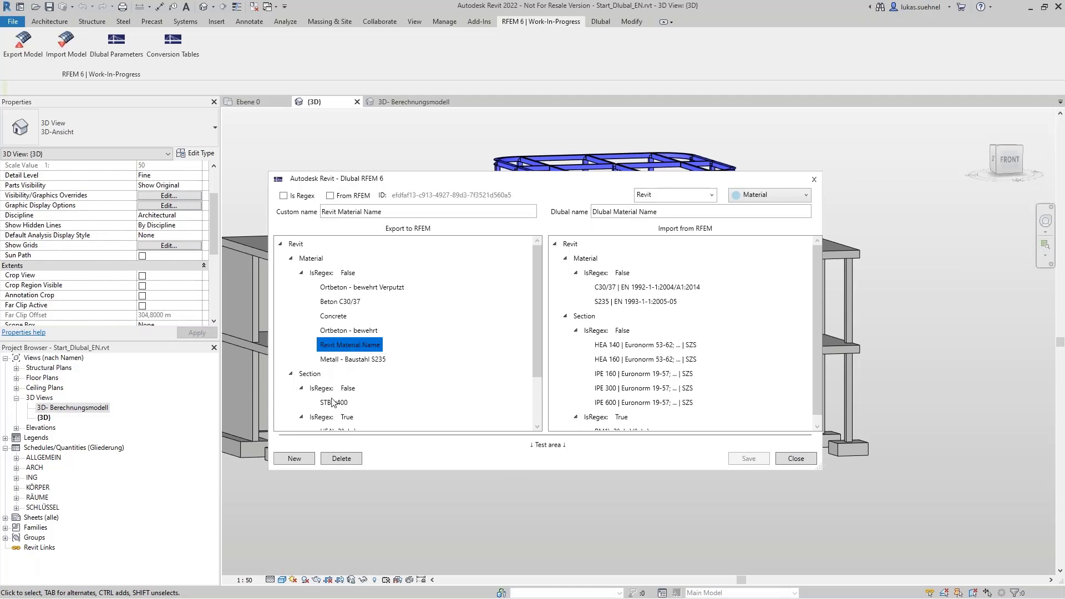
{"action": "left_click", "coordinate": [352, 460]}
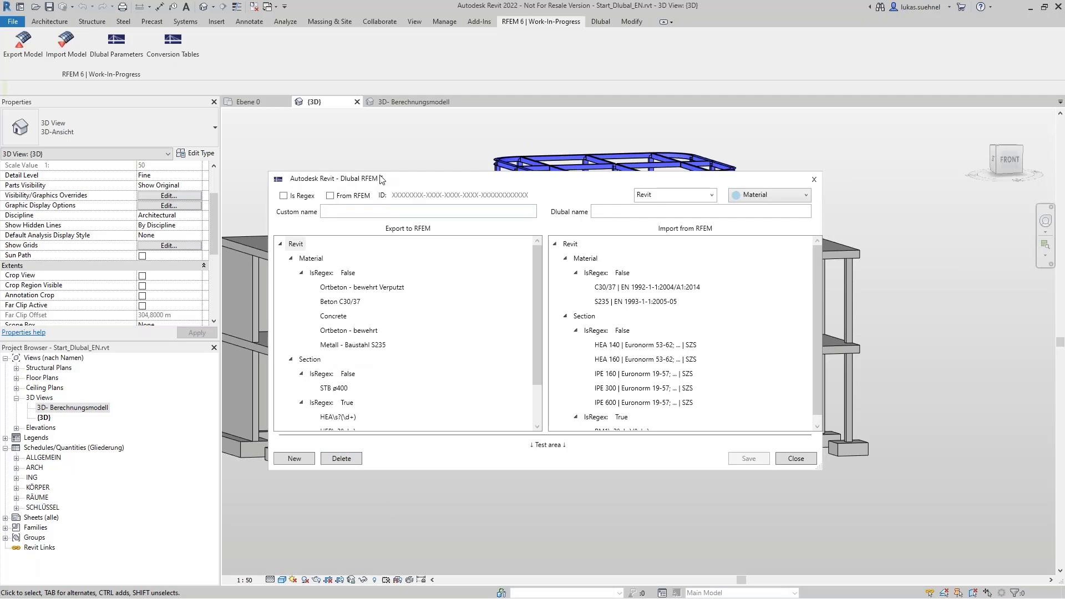
Inspect the Dlubal names assigned to the export materials Concrete and Metall - Baustahl S235
{"action": "left_click_drag", "start_coordinate": [402, 179], "coordinate": [459, 154]}
{"action": "left_click", "coordinate": [401, 292]}
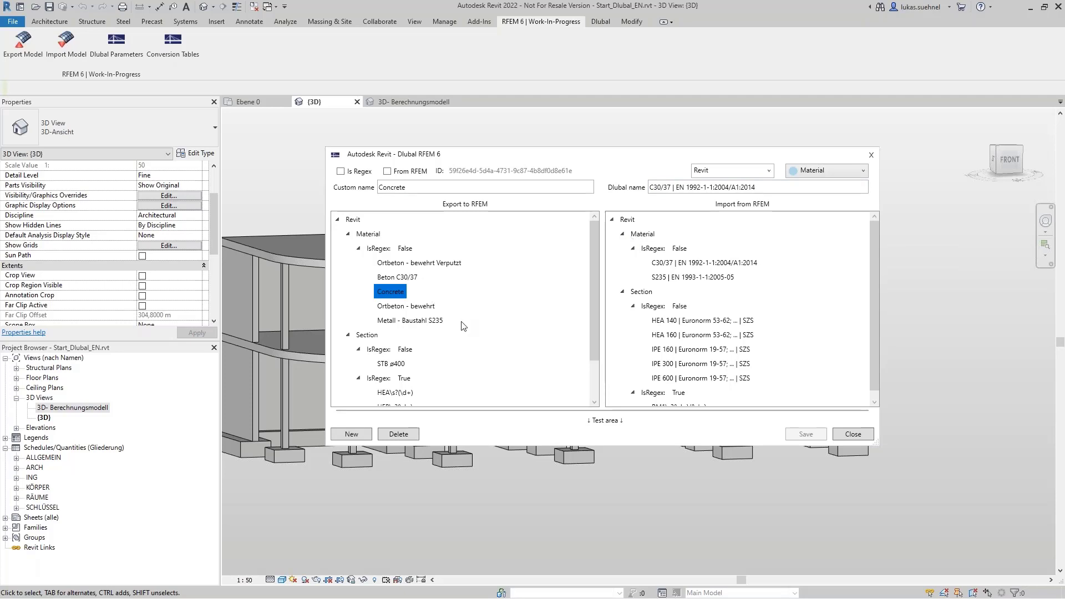
{"action": "left_click_drag", "start_coordinate": [478, 160], "coordinate": [451, 243]}
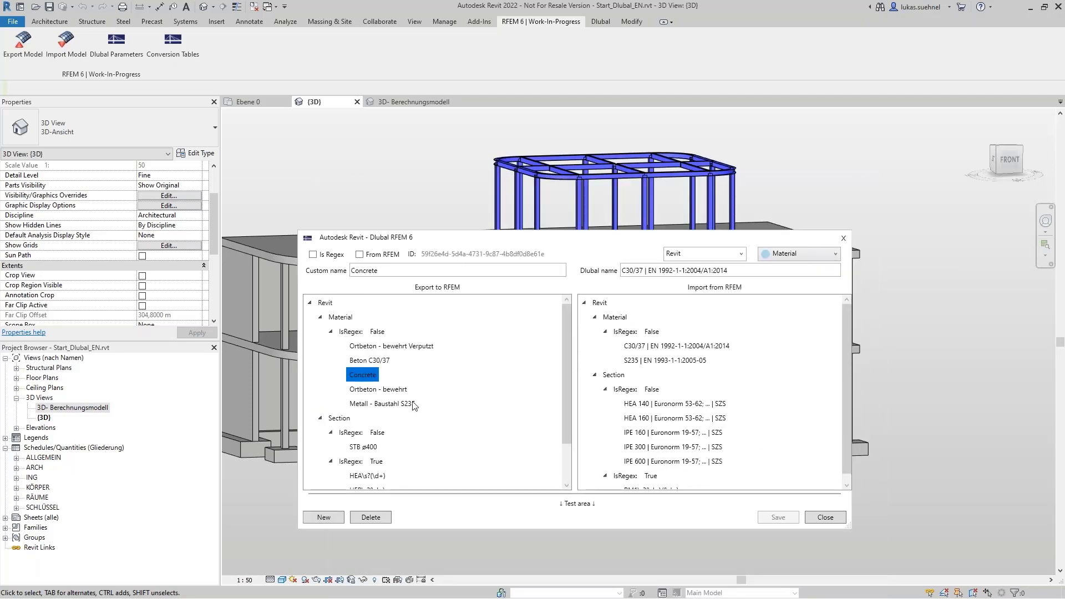
{"action": "left_click", "coordinate": [383, 405]}
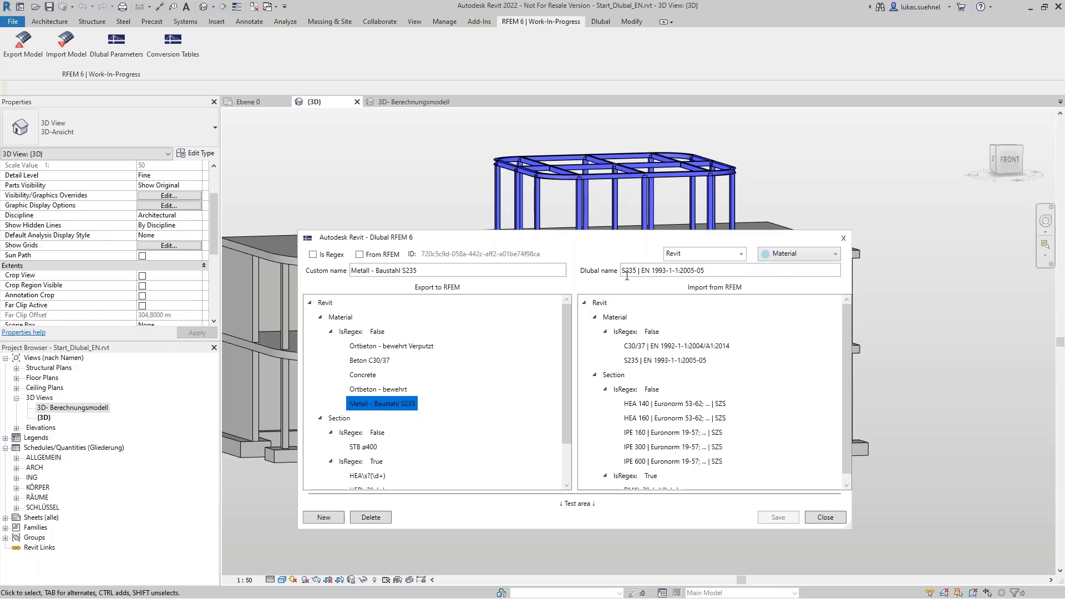
{"action": "left_click_drag", "start_coordinate": [722, 269], "coordinate": [626, 269]}
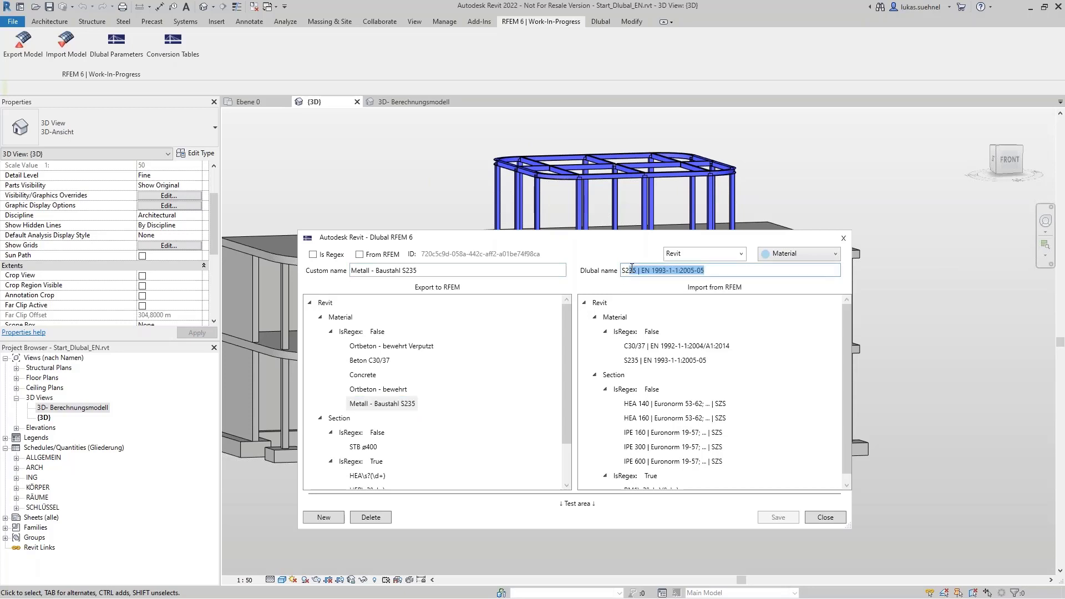
{"action": "left_click_drag", "start_coordinate": [580, 240], "coordinate": [574, 142]}
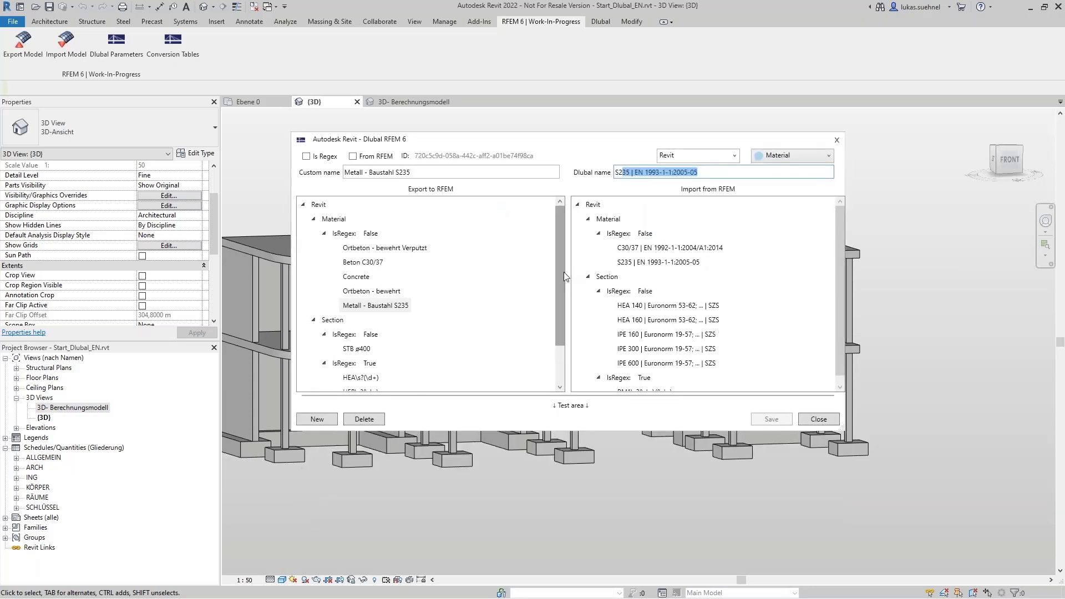
Examine the regex-based HEA section conversion for export to RFEM and close the conversion tables
{"action": "left_click_drag", "start_coordinate": [561, 272], "coordinate": [554, 328]}
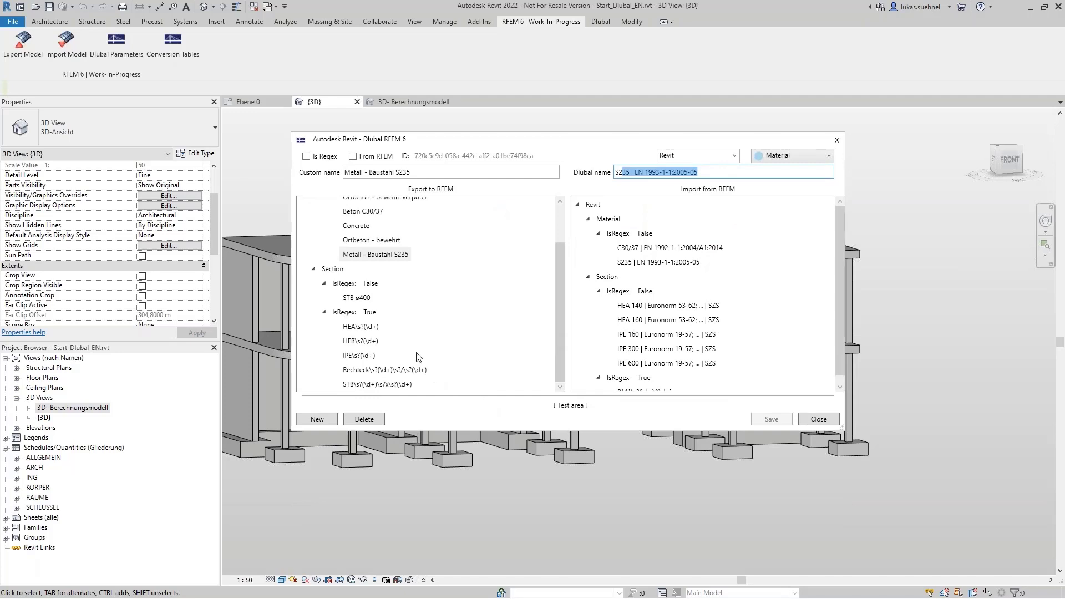
{"action": "left_click", "coordinate": [360, 328]}
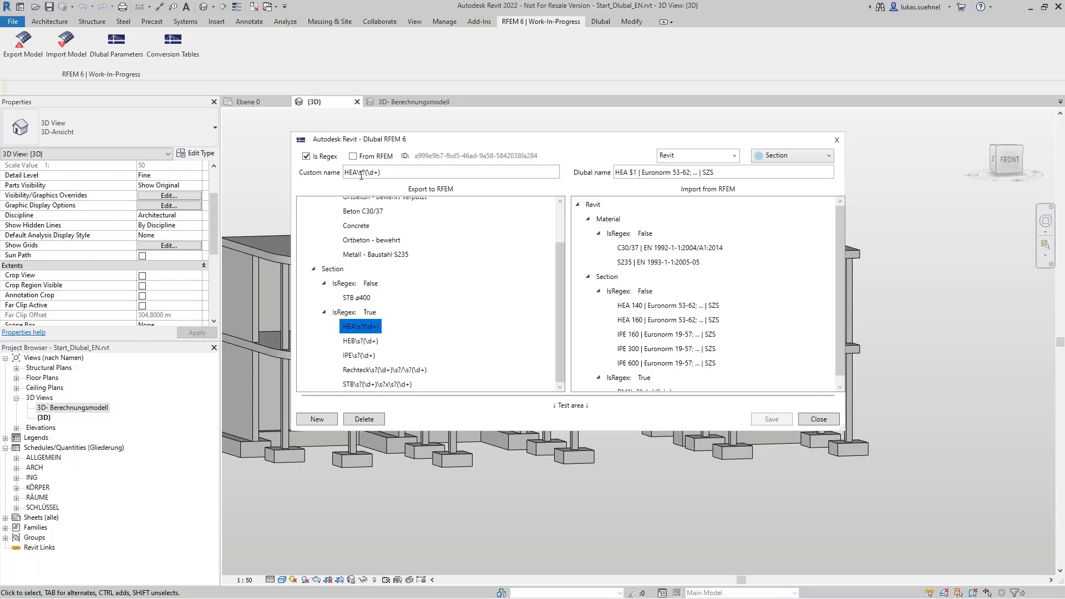
{"action": "left_click_drag", "start_coordinate": [358, 172], "coordinate": [386, 172]}
{"action": "left_click", "coordinate": [386, 172]}
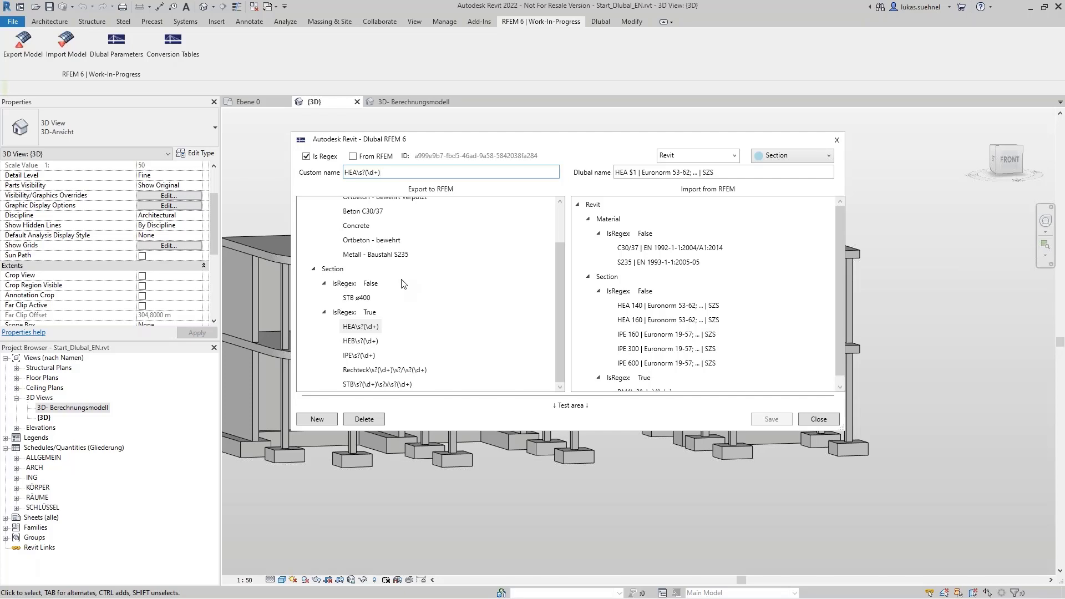
{"action": "left_click", "coordinate": [818, 419]}
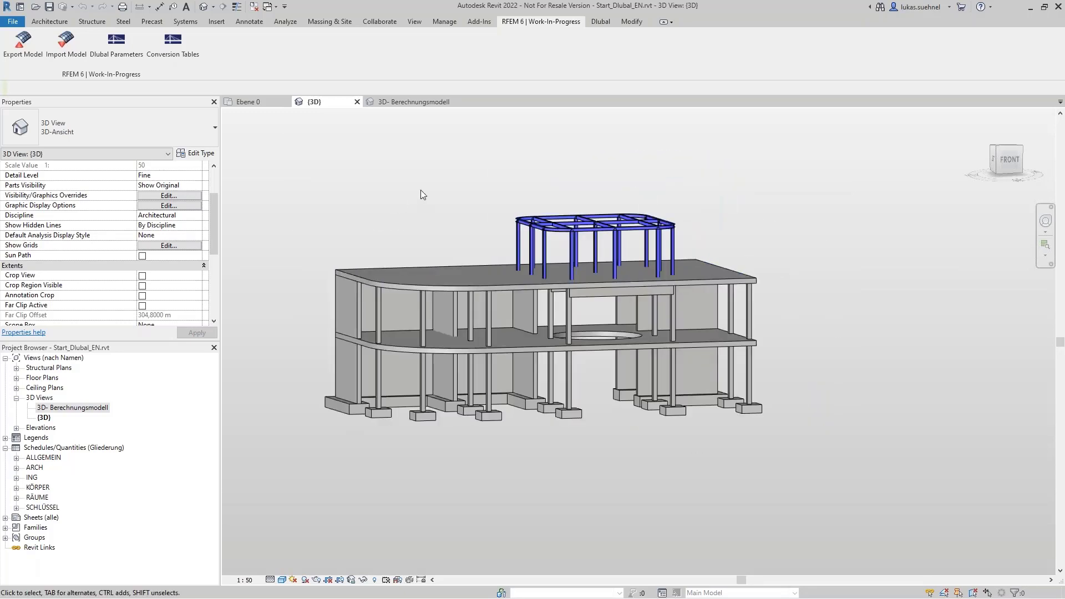
Prepare the model export to RFEM 6 with Create new structure and Apply member eccentricities
{"action": "left_click", "coordinate": [29, 51]}
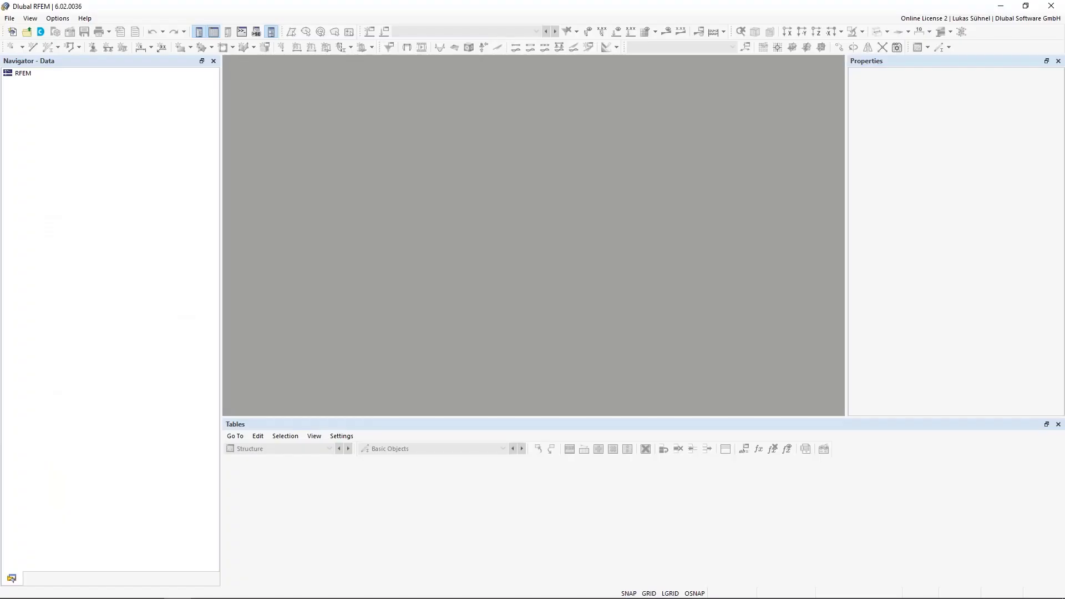
{"action": "left_click", "coordinate": [1000, 6]}
{"action": "left_click", "coordinate": [314, 249]}
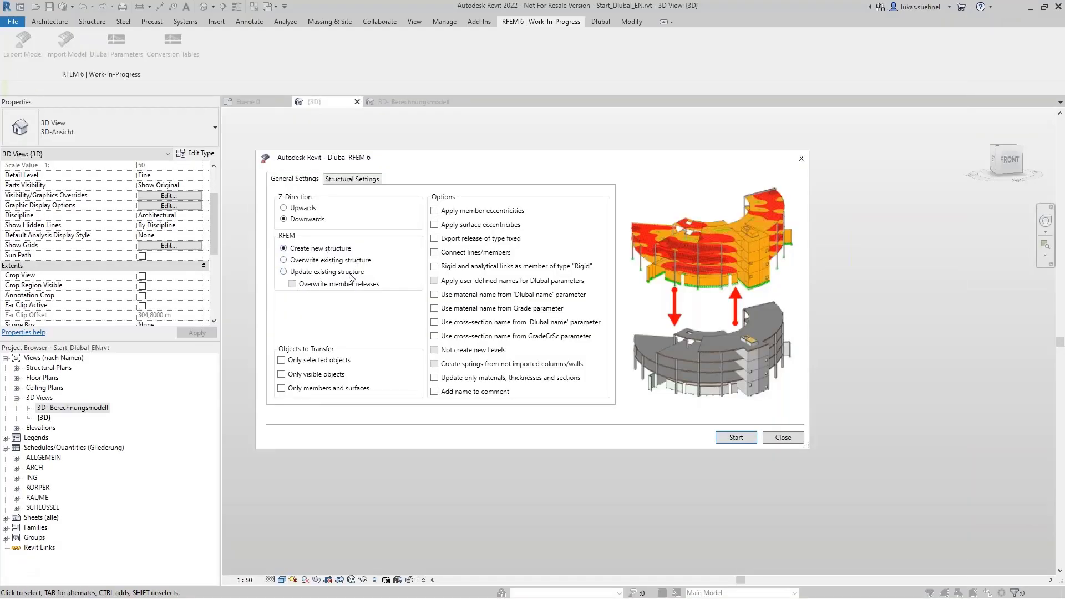
{"action": "left_click", "coordinate": [434, 210]}
Enable conversion of isolated and wall foundations in the structural settings and run the export to RFEM
{"action": "left_click", "coordinate": [360, 179]}
{"action": "left_click", "coordinate": [322, 223]}
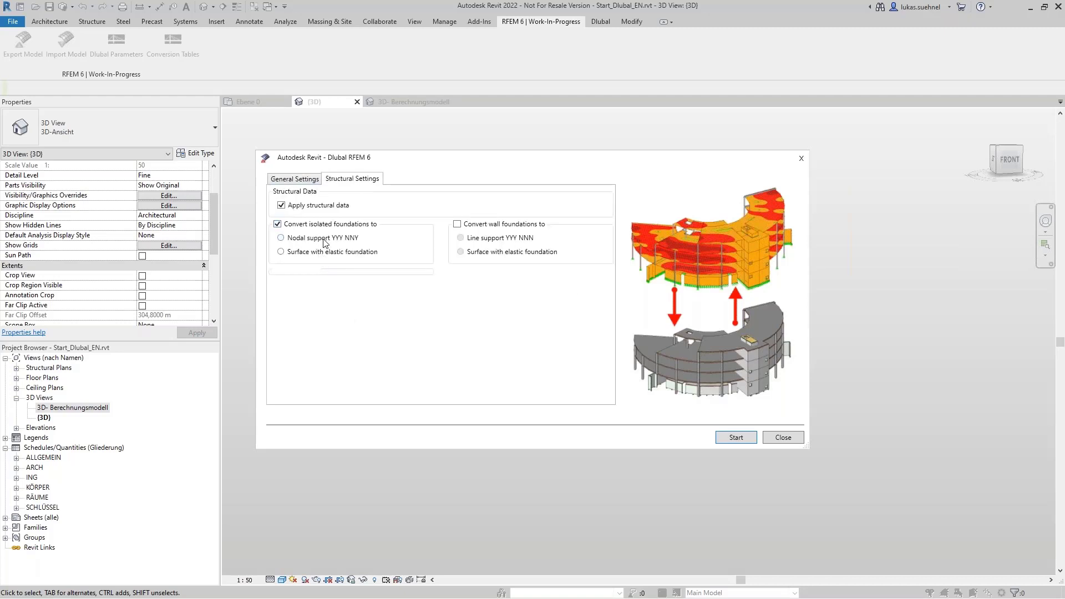
{"action": "left_click", "coordinate": [491, 224]}
{"action": "left_click", "coordinate": [747, 439]}
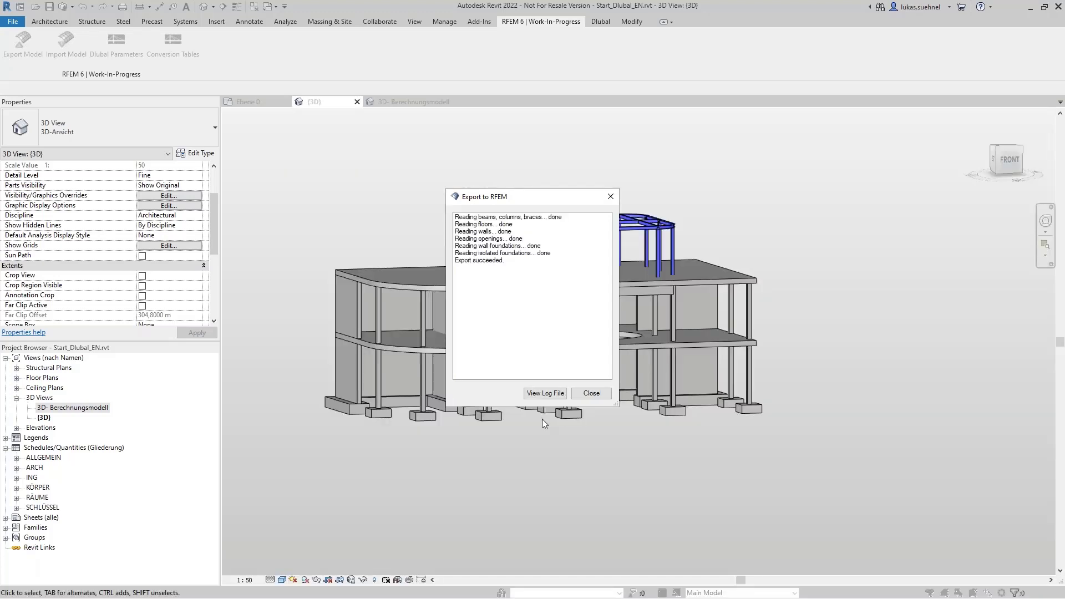
{"action": "left_click", "coordinate": [591, 395]}
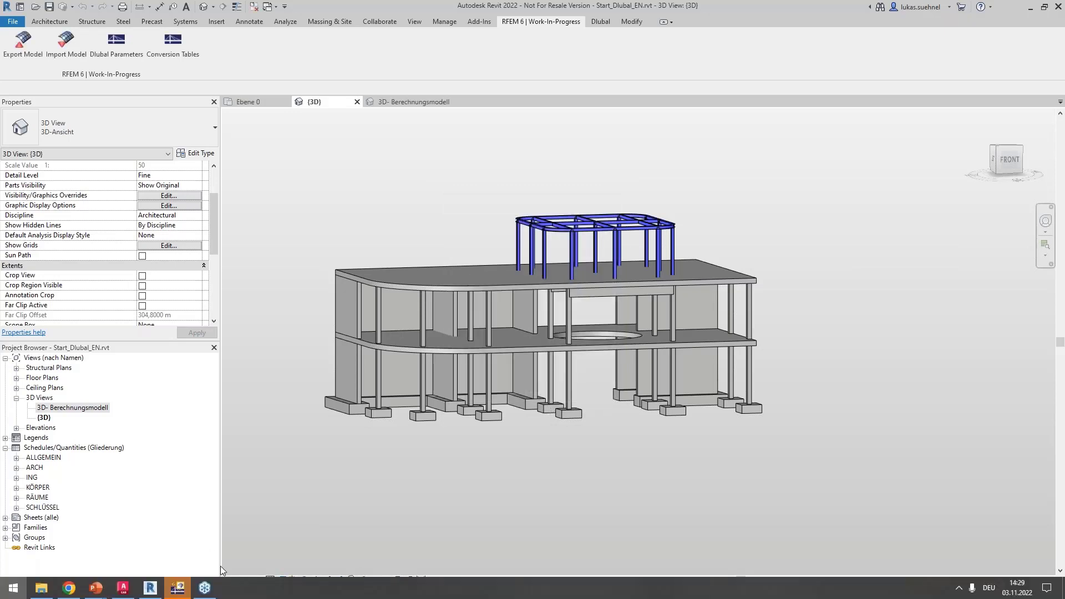
Switch to RFEM and inspect the exported building model from several sides
{"action": "key", "text": "super"}
{"action": "left_click", "coordinate": [178, 586]}
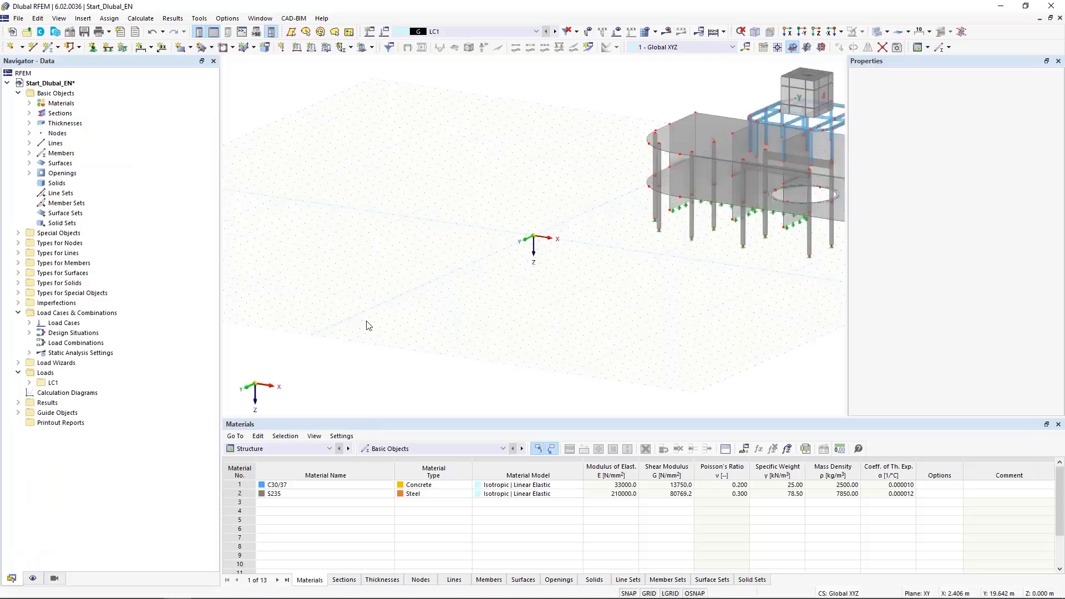
{"action": "middle_click_drag", "start_coordinate": [494, 333], "coordinate": [515, 353], "text": "ctrl"}
{"action": "scroll", "coordinate": [497, 306], "scroll_direction": "up", "scroll_amount": 7}
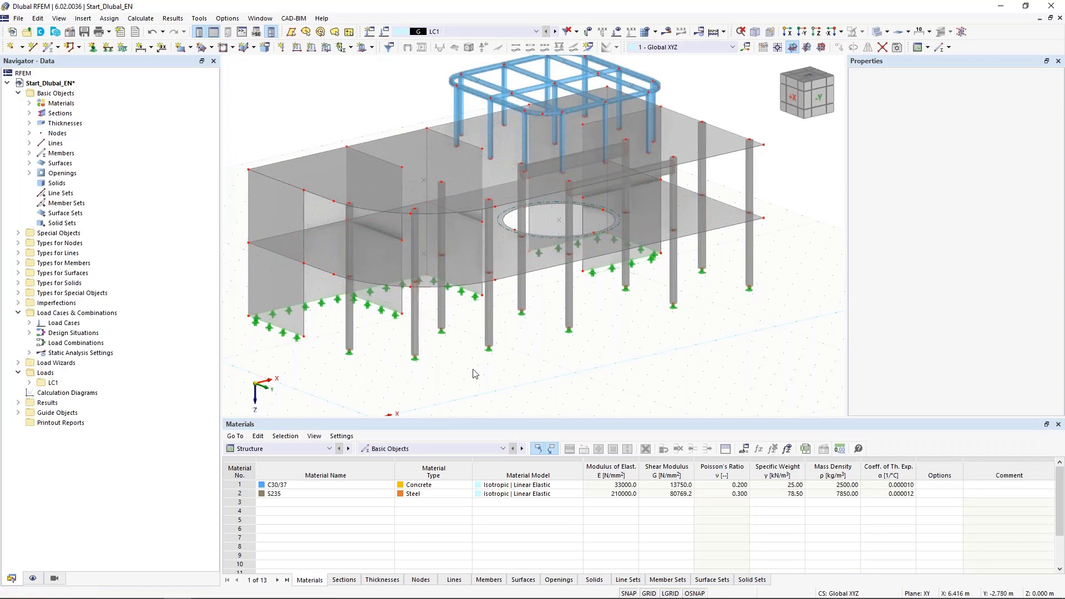
{"action": "middle_click_drag", "start_coordinate": [416, 327], "coordinate": [308, 395], "text": "ctrl"}
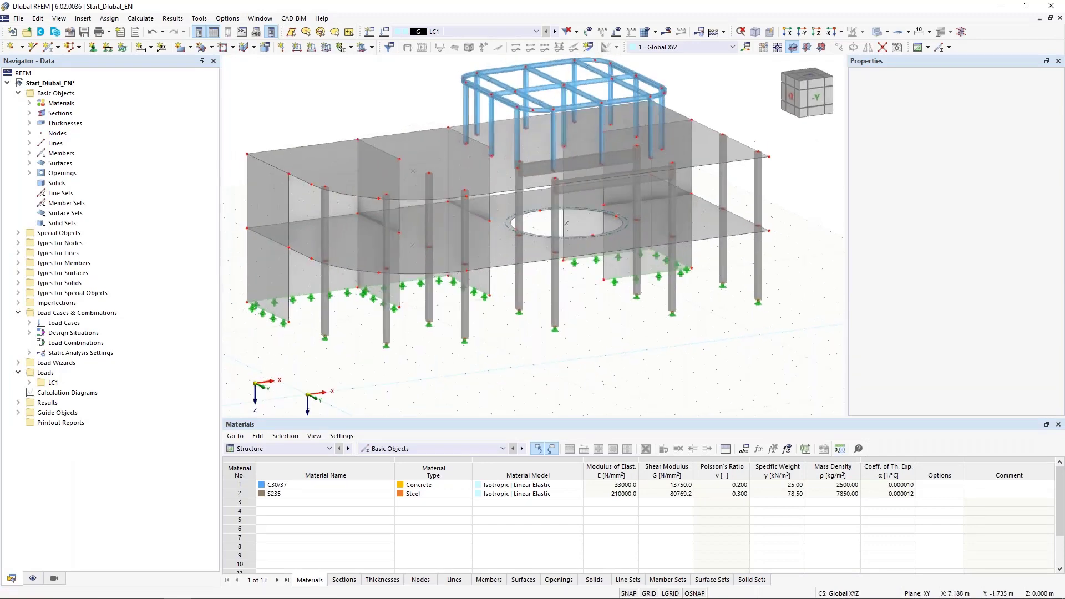
Highlight the parts of the model made of material C30/37, followed by those made of S235
{"action": "left_click", "coordinate": [29, 104]}
{"action": "left_click", "coordinate": [69, 112]}
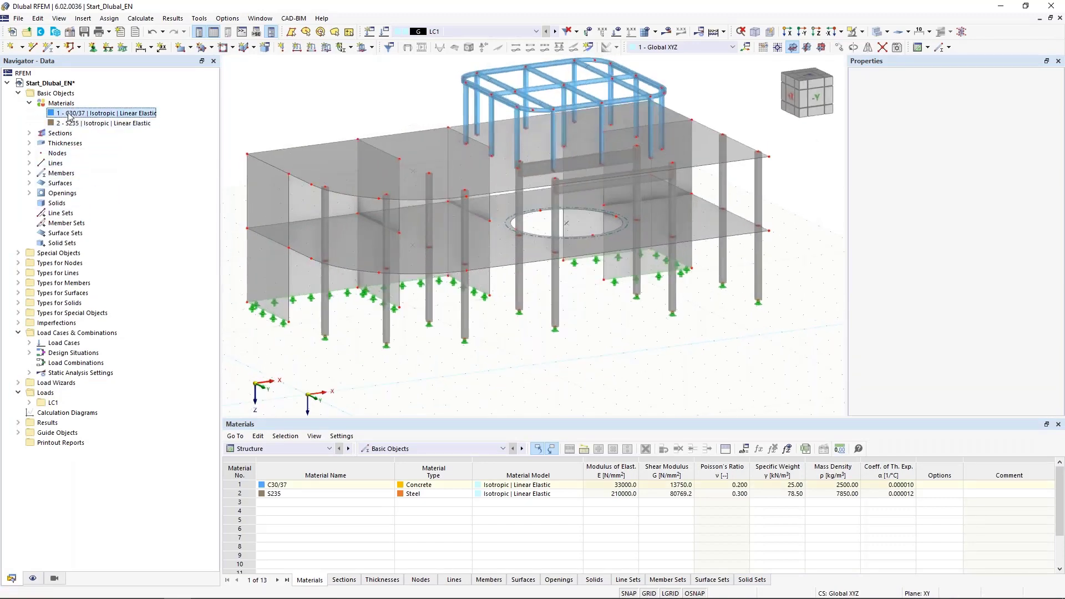
{"action": "left_click", "coordinate": [77, 122]}
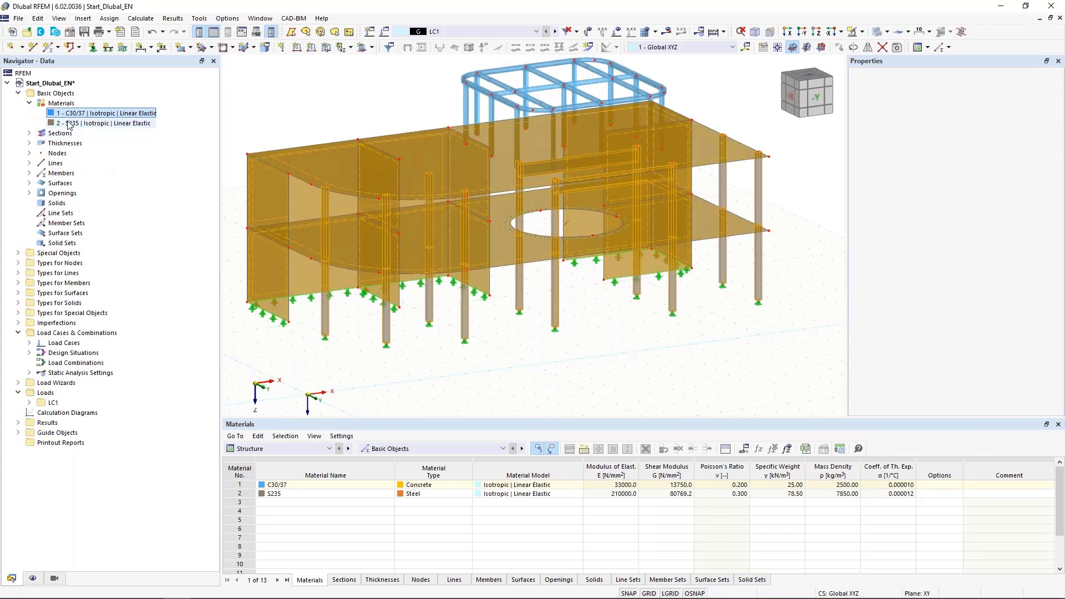
{"action": "middle_click_drag", "start_coordinate": [299, 102], "coordinate": [309, 133]}
{"action": "left_click", "coordinate": [313, 117]}
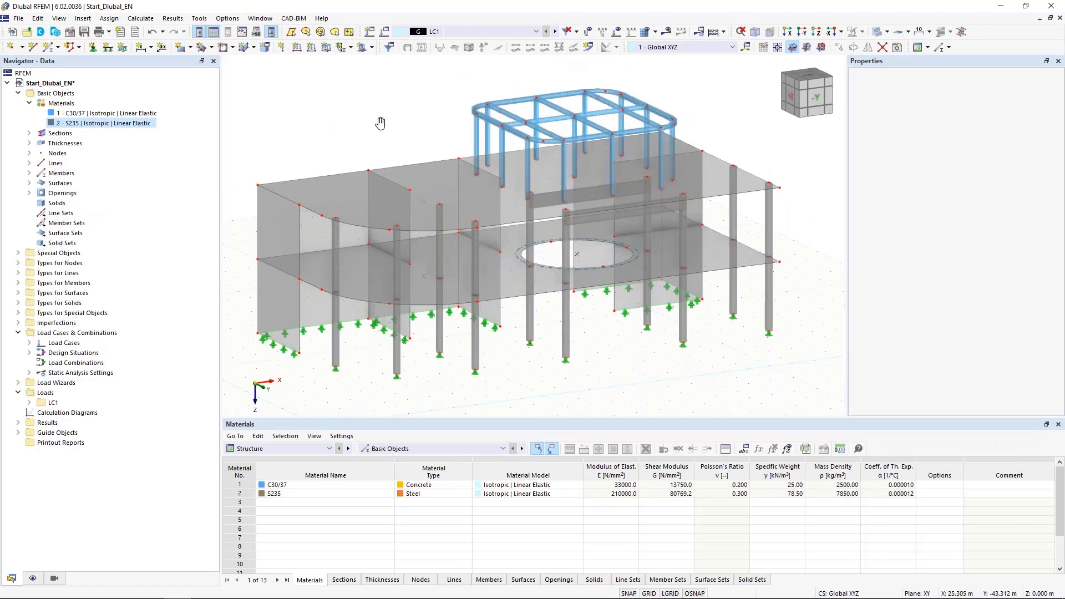
{"action": "middle_click_drag", "start_coordinate": [381, 123], "coordinate": [466, 179], "text": "ctrl"}
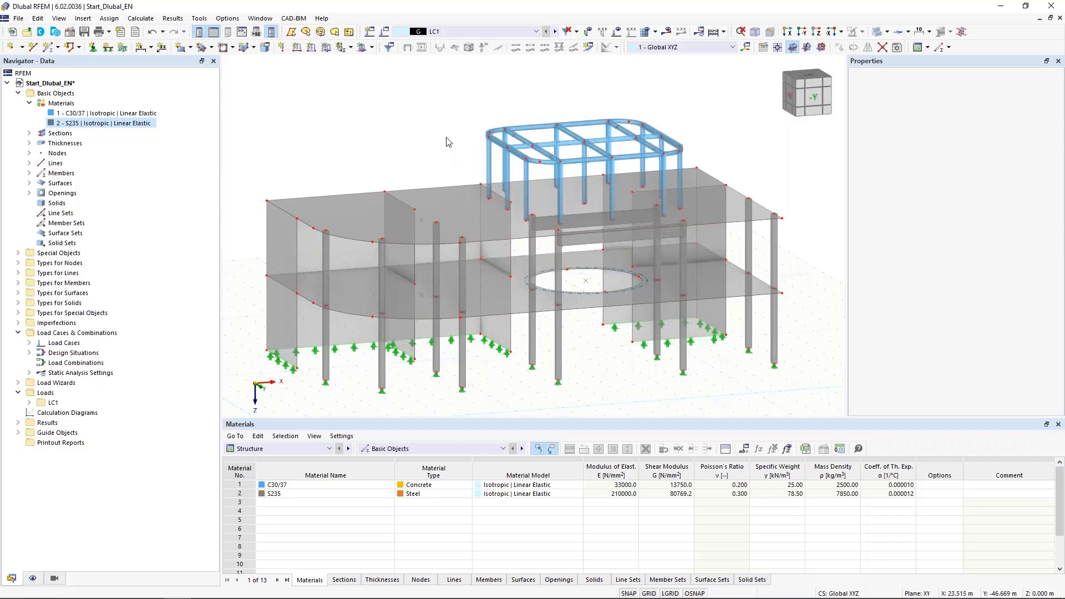
{"action": "mouse_move", "coordinate": [442, 131]}
{"action": "middle_mouse_down", "text": "ctrl"}
{"action": "mouse_move", "coordinate": [424, 136]}
{"action": "mouse_move", "coordinate": [460, 133]}
{"action": "middle_mouse_up", "text": "ctrl"}
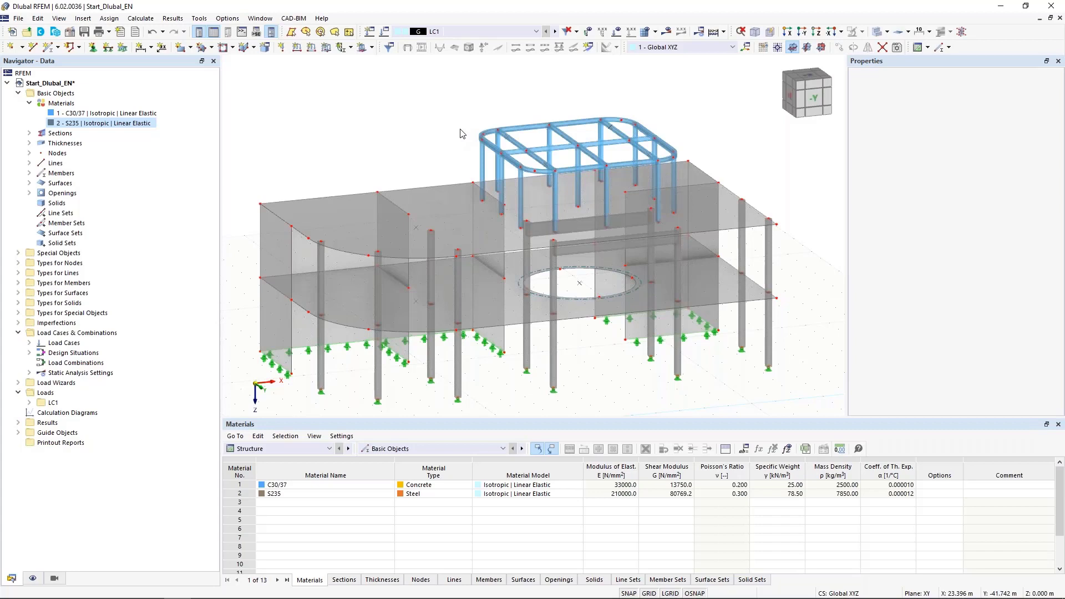
Add two cross beams to the steel roof frame by copying the existing end cross beam midway between its neighbours
{"action": "scroll", "coordinate": [553, 95], "scroll_direction": "up", "scroll_amount": 4}
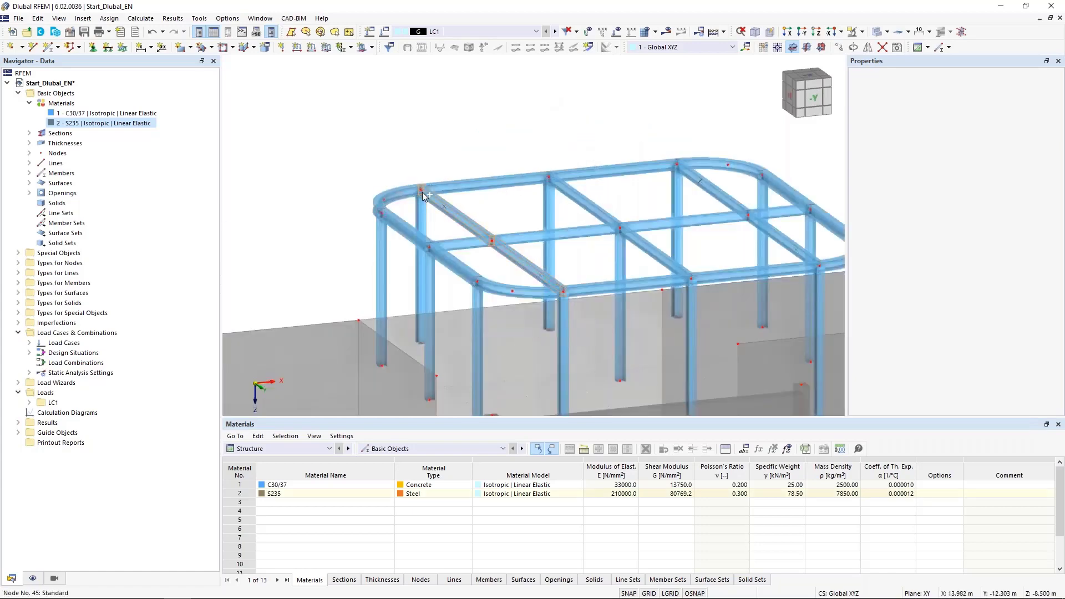
{"action": "left_click_drag", "start_coordinate": [423, 196], "coordinate": [617, 191]}
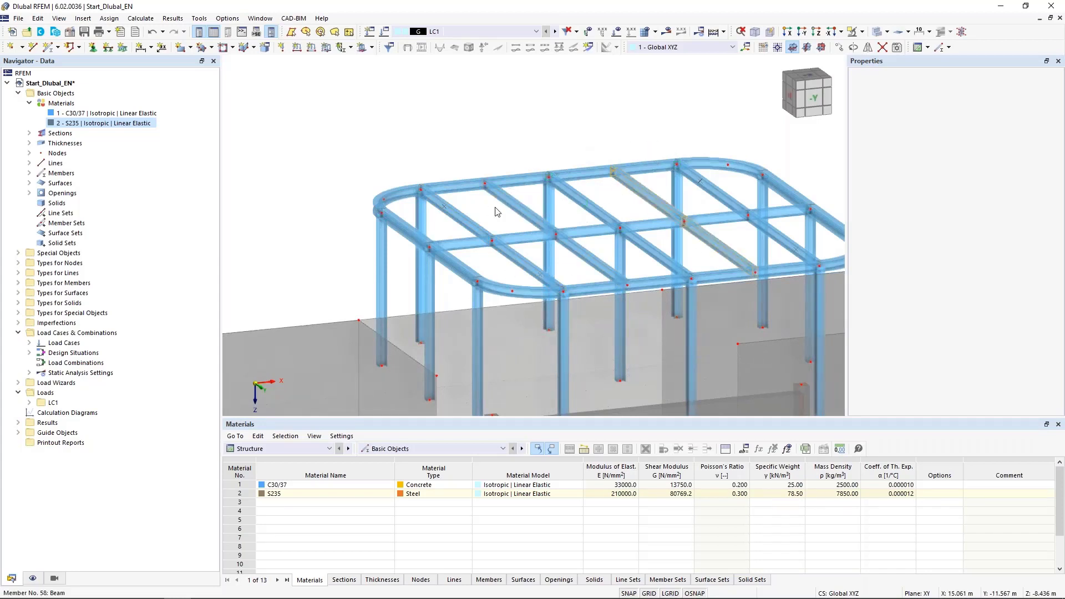
{"action": "scroll", "coordinate": [552, 152], "scroll_direction": "down", "scroll_amount": 5}
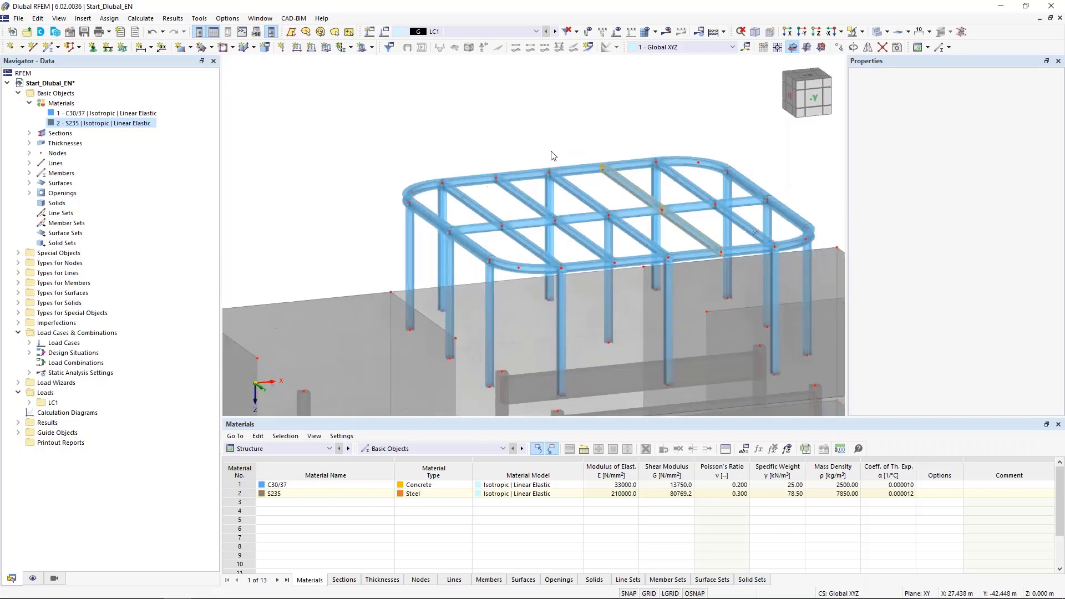
Assign a new C30/37 section R_M1 250/250 to the ground-floor front column nearest the rounded building corner
{"action": "scroll", "coordinate": [352, 375], "scroll_direction": "up", "scroll_amount": 4}
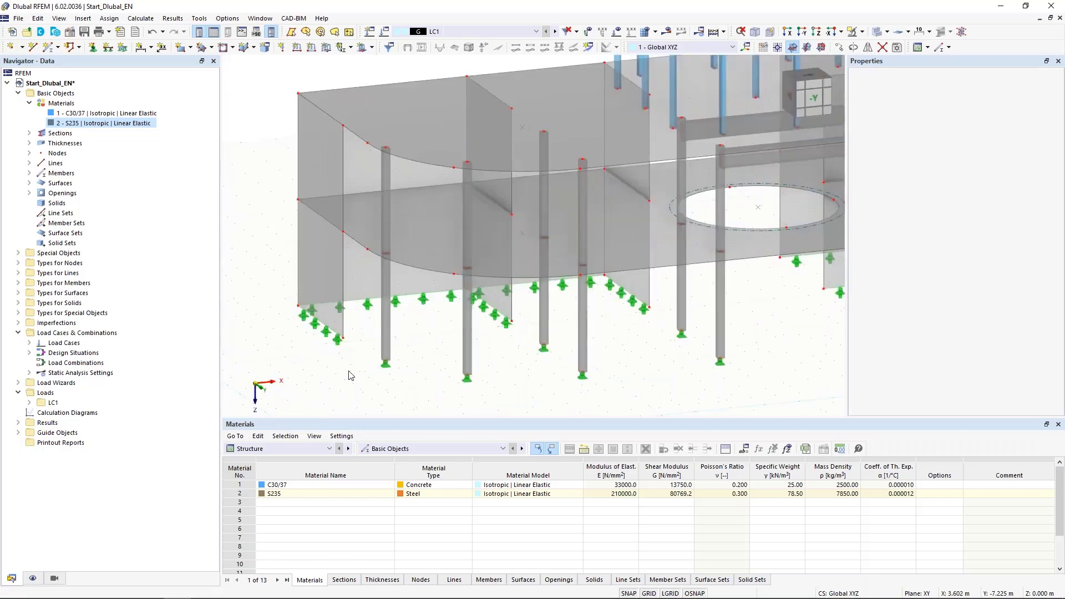
{"action": "double_click", "coordinate": [393, 324]}
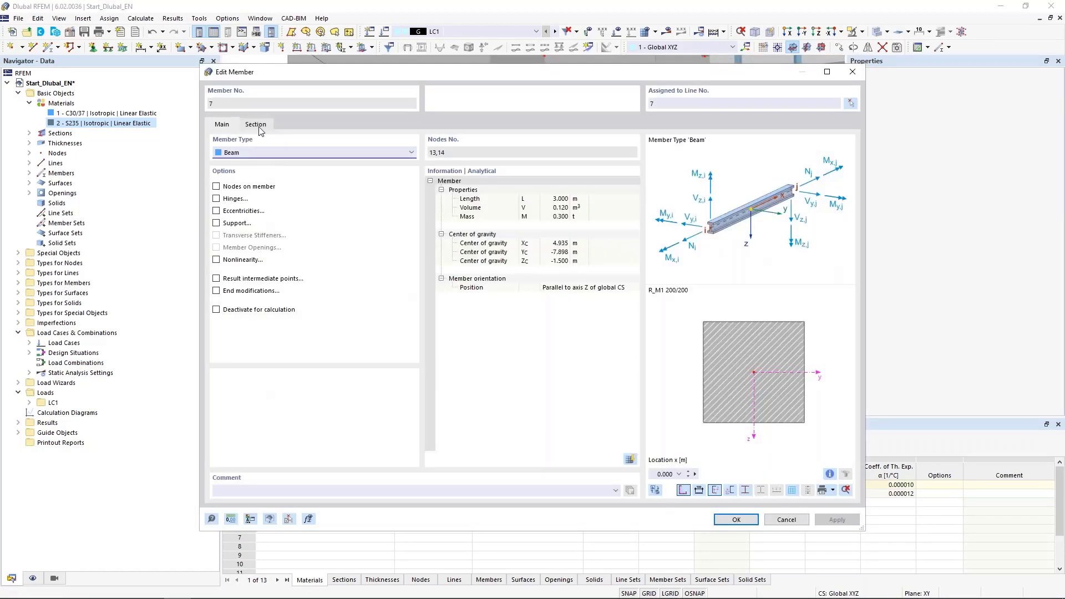
{"action": "left_click", "coordinate": [259, 127]}
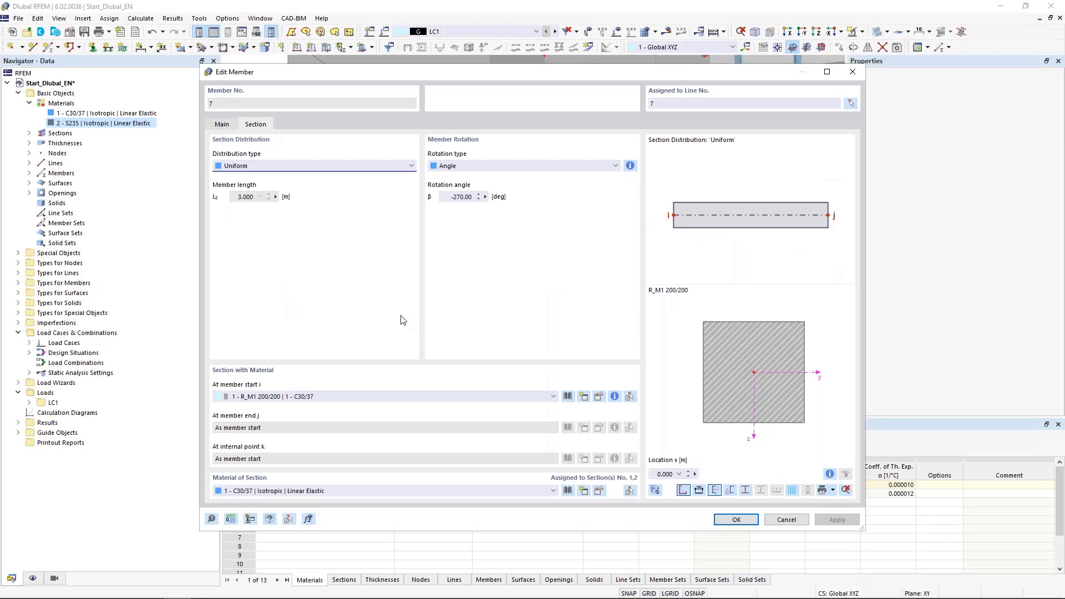
{"action": "left_click", "coordinate": [582, 398]}
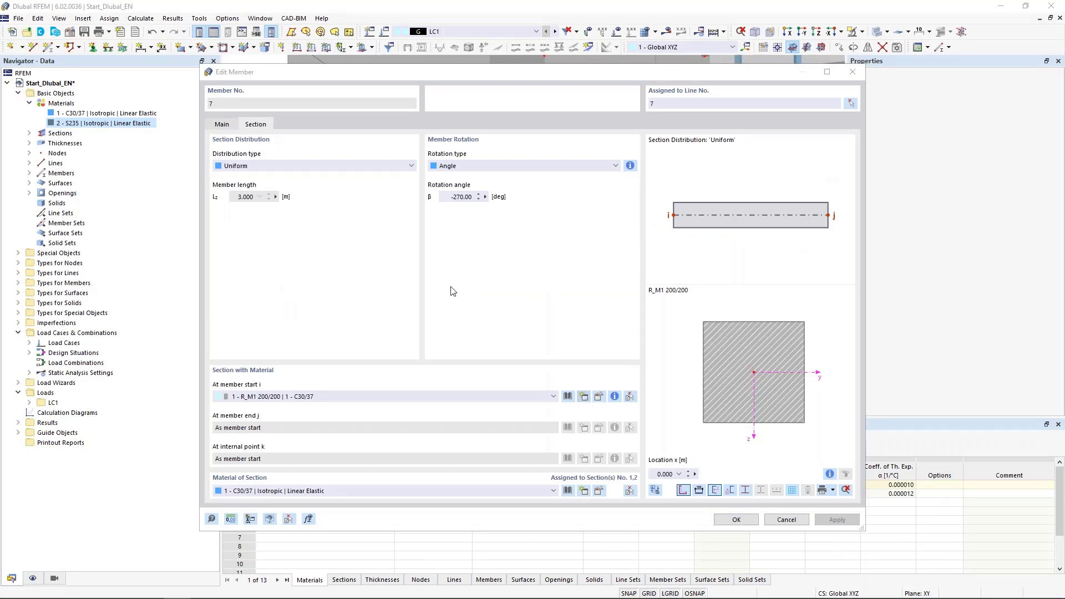
{"action": "double_click", "coordinate": [354, 102]}
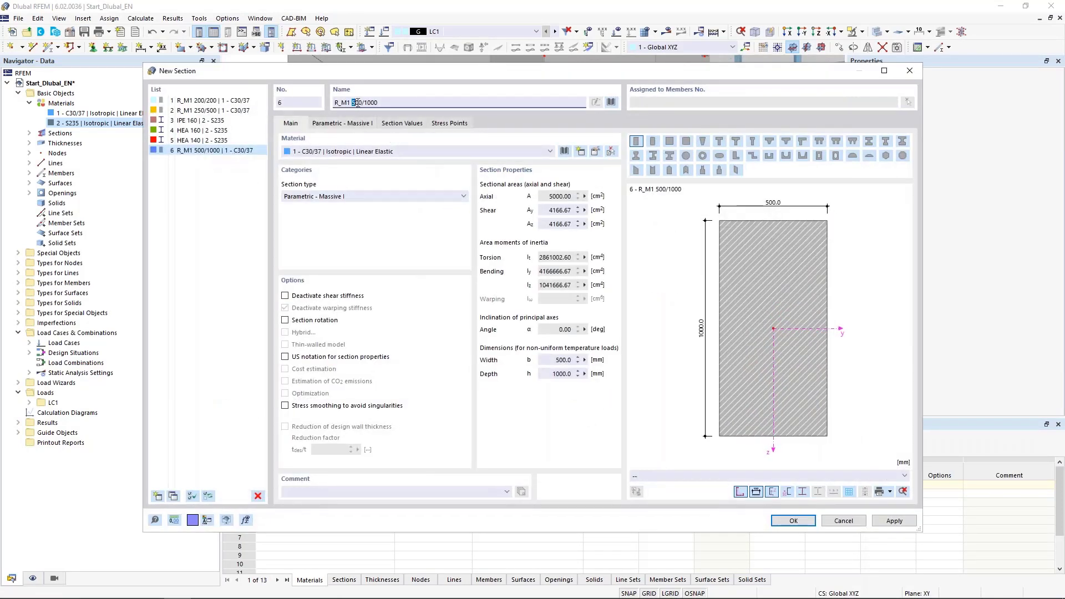
{"action": "type", "text": "250"}
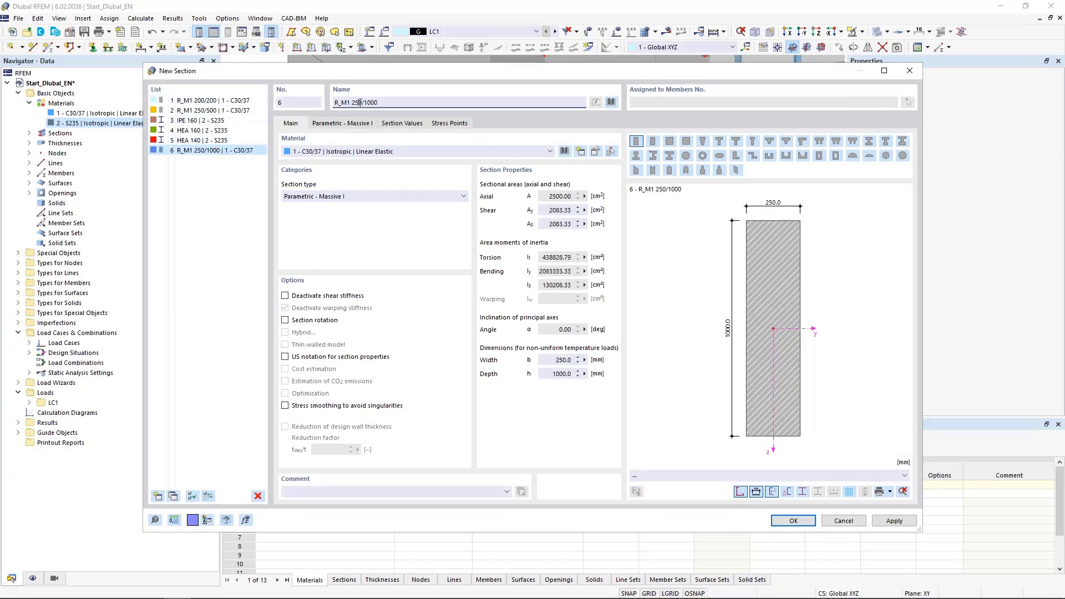
{"action": "left_click_drag", "start_coordinate": [365, 103], "coordinate": [371, 102]}
{"action": "type", "text": "250"}
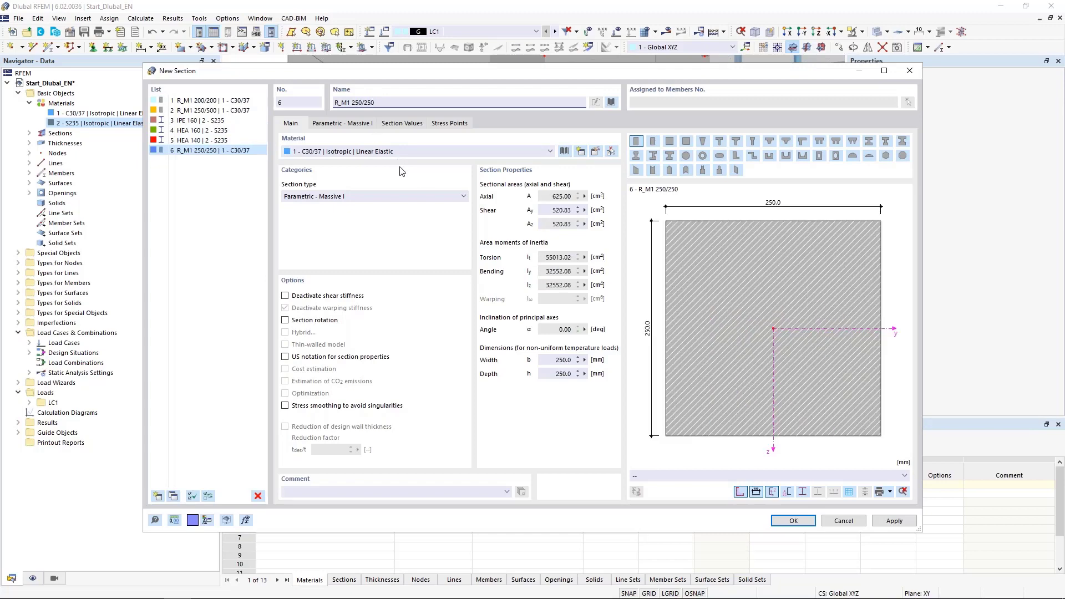
{"action": "left_click", "coordinate": [789, 523]}
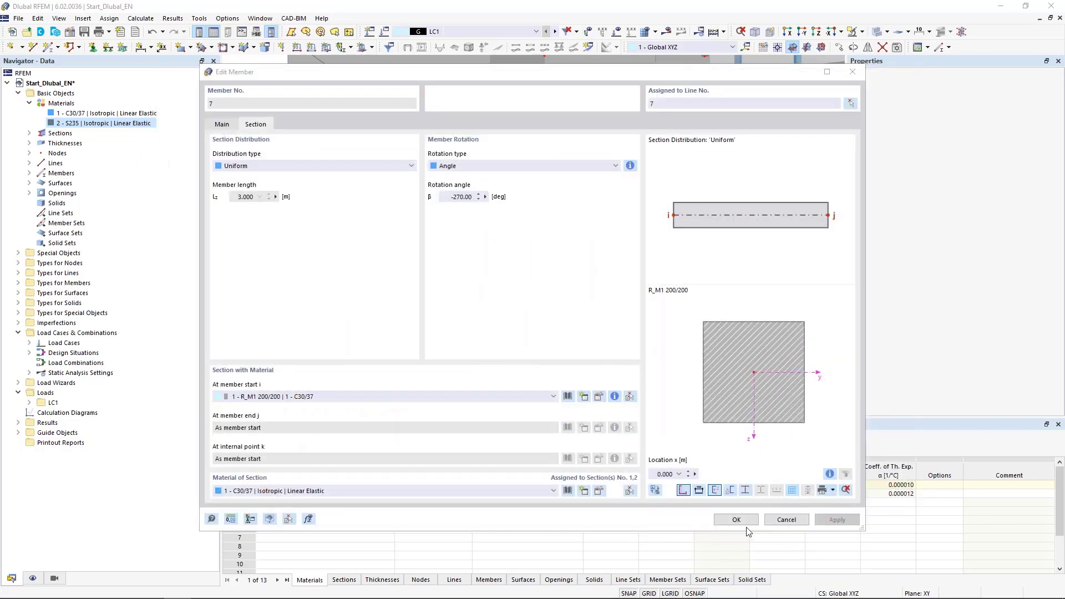
{"action": "left_click", "coordinate": [736, 521]}
{"action": "scroll", "coordinate": [338, 370], "scroll_direction": "down", "scroll_amount": 5}
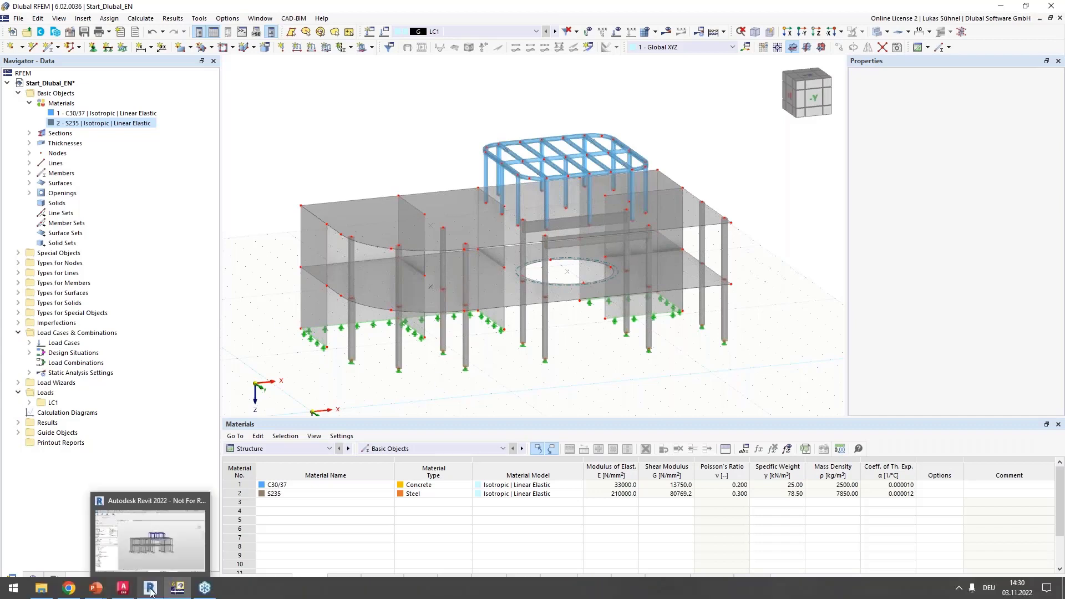
Switch to Revit and set the 3D view's visual style to Hidden Line
{"action": "left_click", "coordinate": [151, 590]}
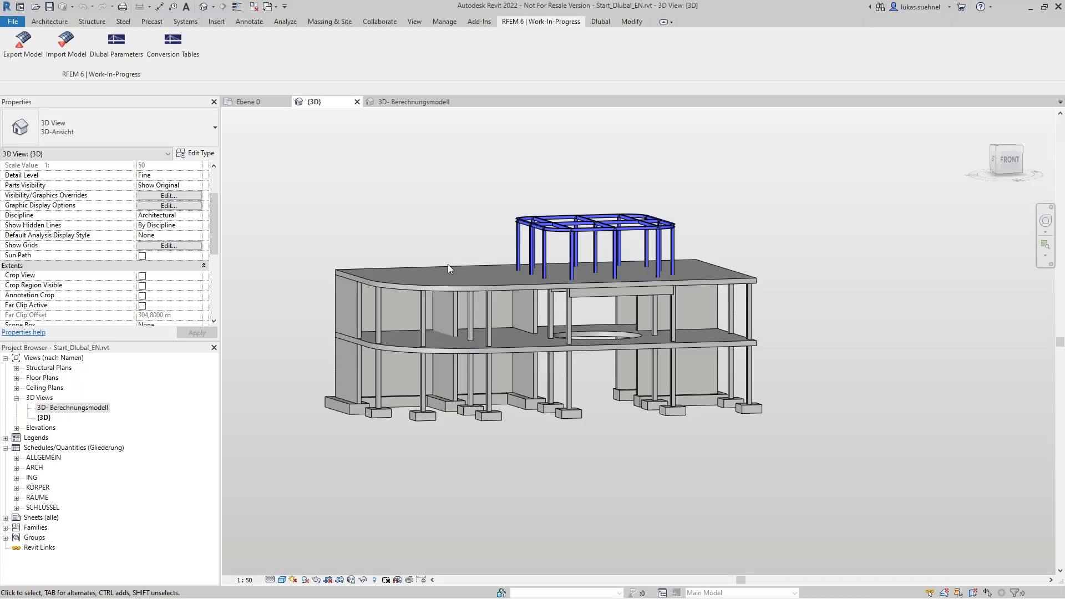
{"action": "left_click", "coordinate": [282, 580]}
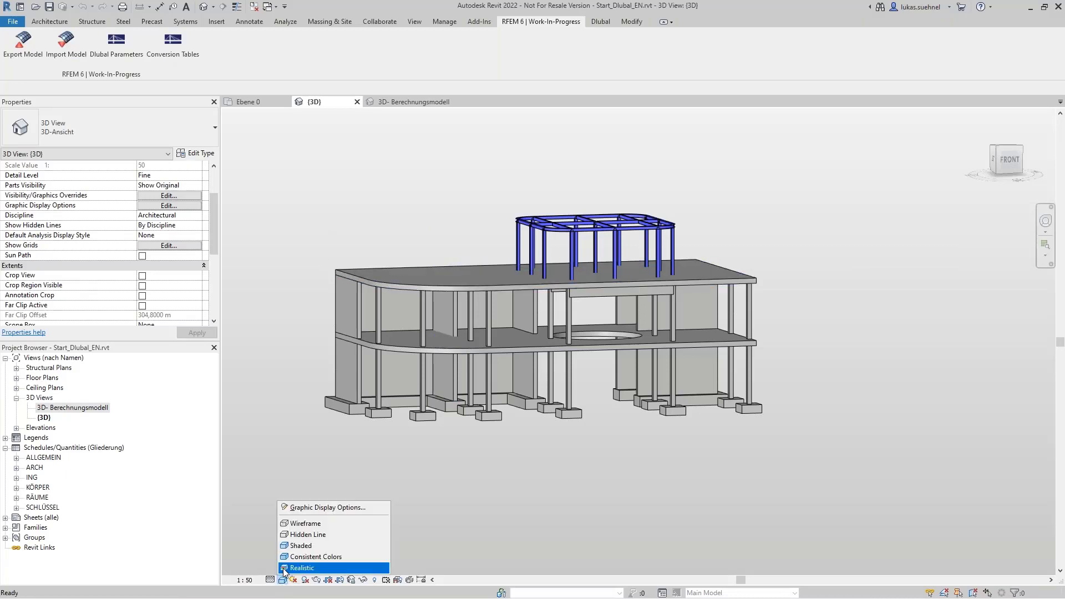
{"action": "left_click", "coordinate": [305, 537]}
{"action": "left_click", "coordinate": [283, 580]}
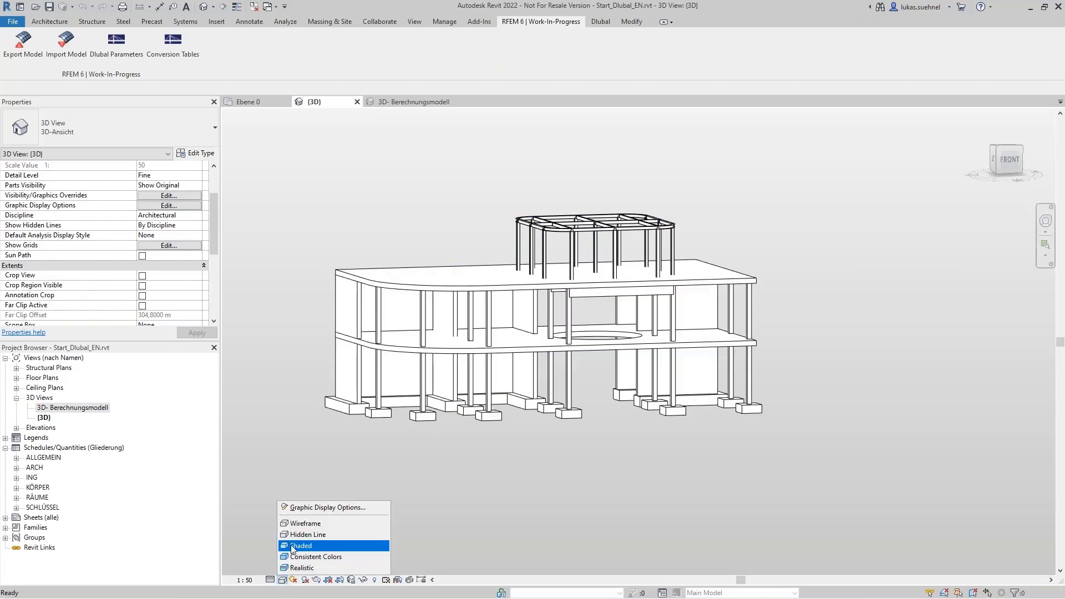
{"action": "left_click", "coordinate": [269, 420]}
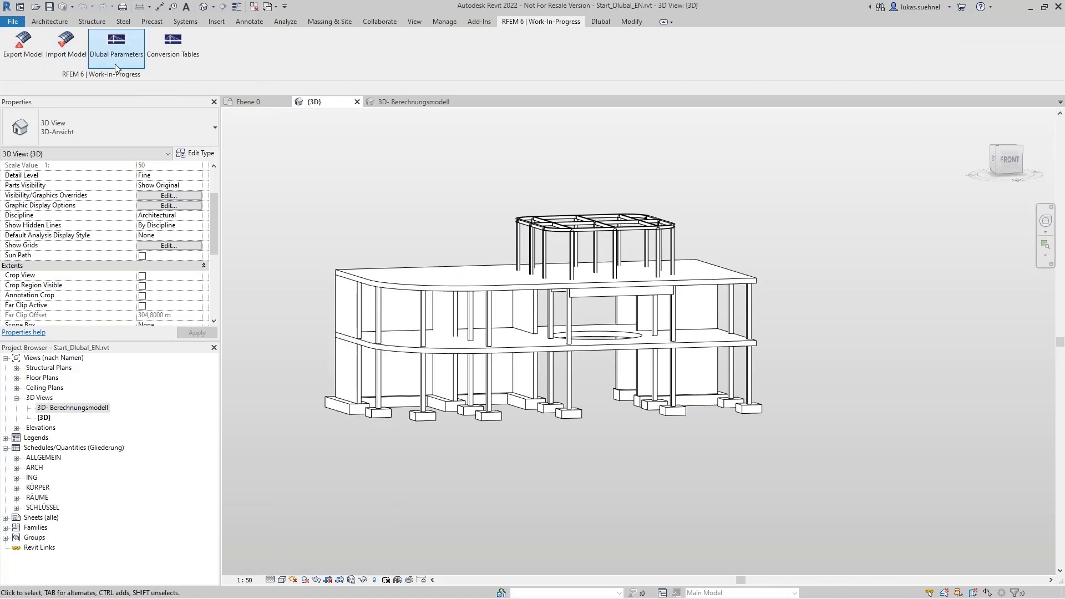
Start importing the RFEM 6 model into Revit with the Update existing structure option
{"action": "left_click", "coordinate": [67, 47]}
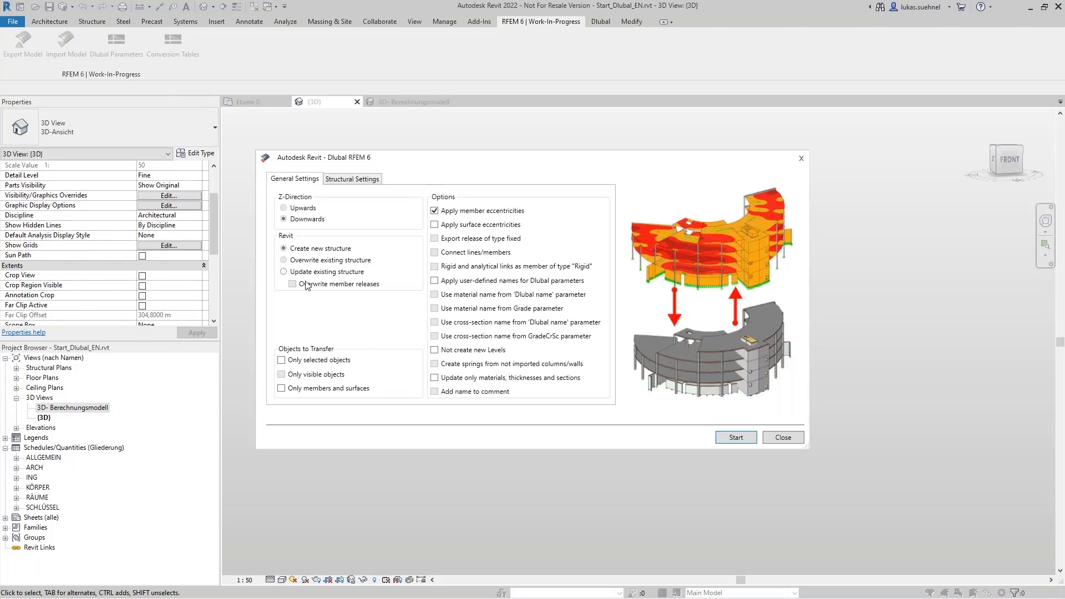
{"action": "left_click", "coordinate": [447, 211]}
{"action": "left_click", "coordinate": [293, 273]}
{"action": "left_click", "coordinate": [736, 438]}
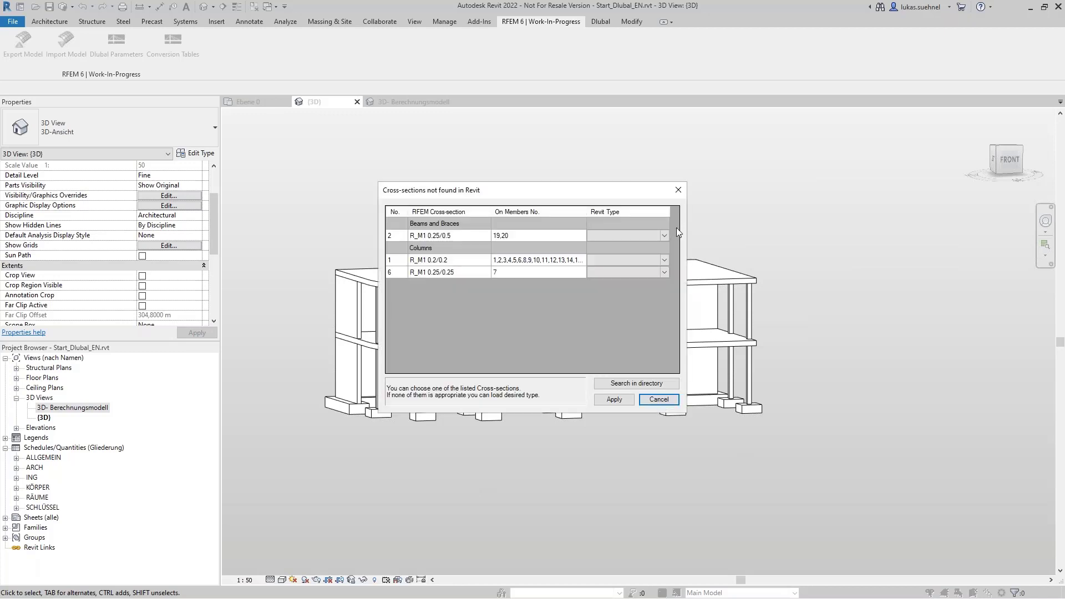
Assign the Revit type STB 250 x 500 to the unmatched RFEM beam section R_M1 0.25/0.5
{"action": "left_click", "coordinate": [665, 236]}
{"action": "scroll", "coordinate": [629, 316], "scroll_direction": "down", "scroll_amount": 4}
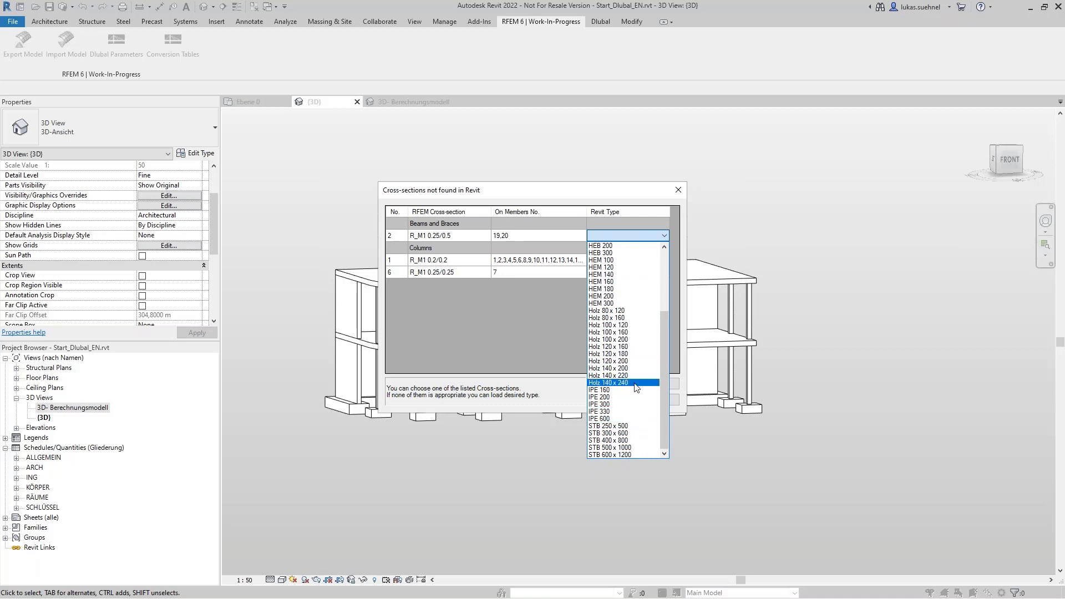
{"action": "left_click", "coordinate": [633, 426]}
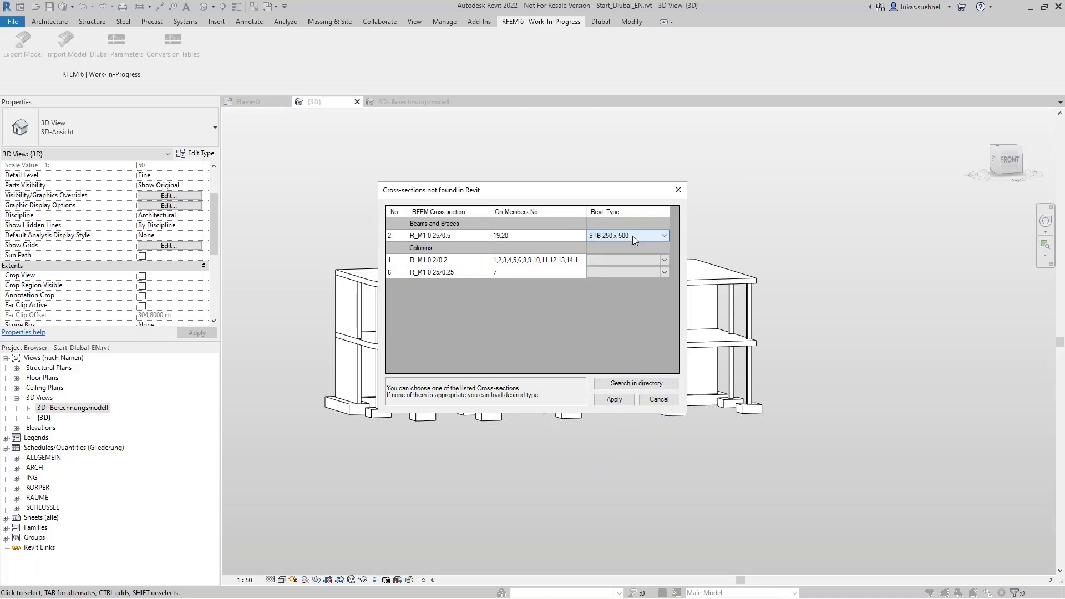
Assign STB 200 x 200 and STB 250 x 250 to column sections R_M1 0.2/0.2 and R_M1 0.25/0.25, and complete the import
{"action": "left_click", "coordinate": [637, 259]}
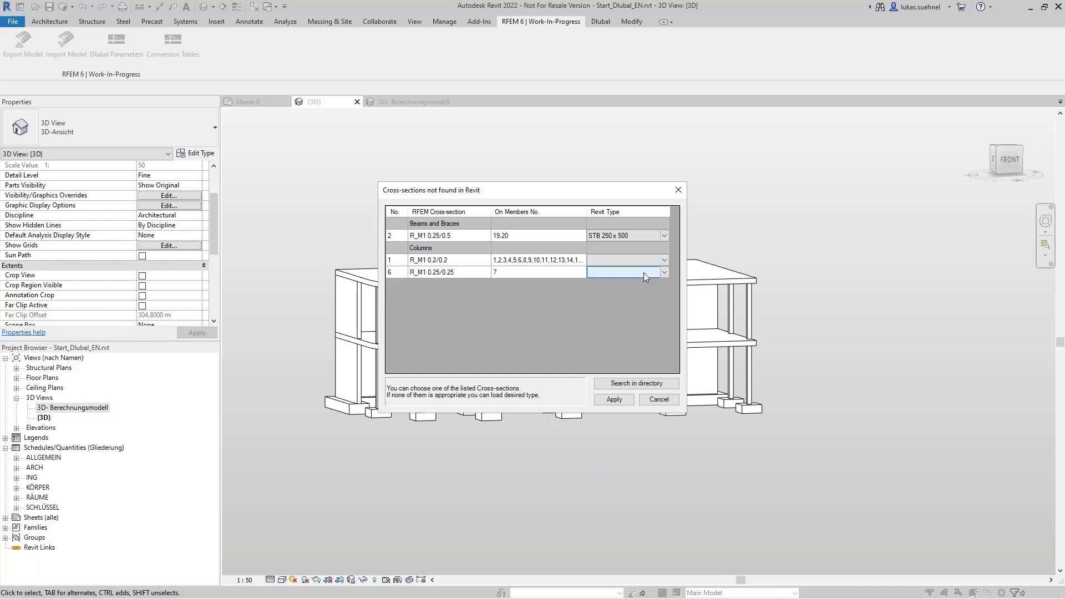
{"action": "left_click", "coordinate": [664, 260]}
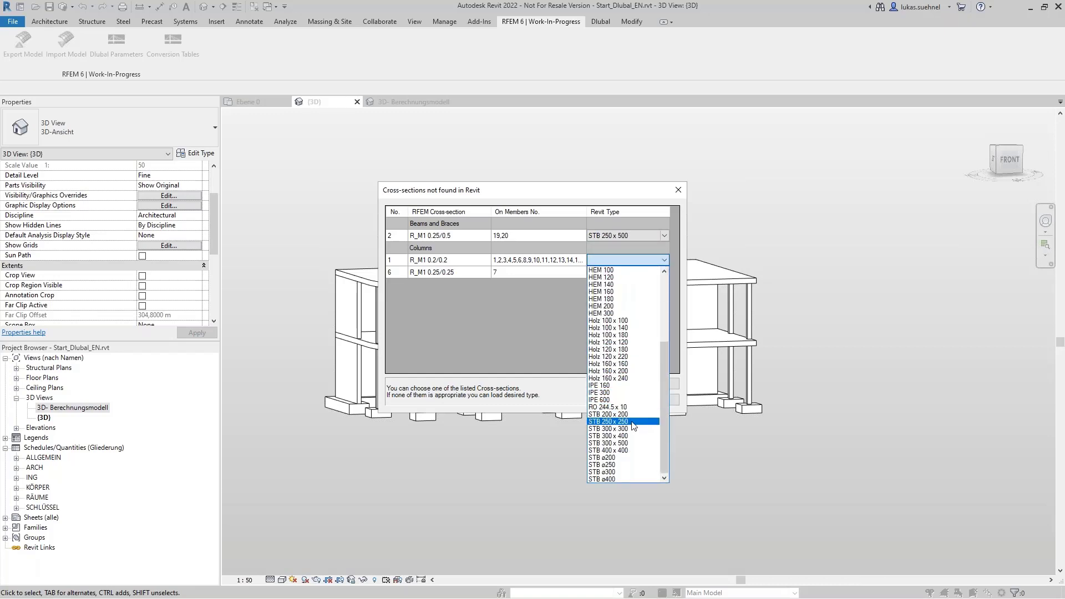
{"action": "left_click", "coordinate": [632, 415]}
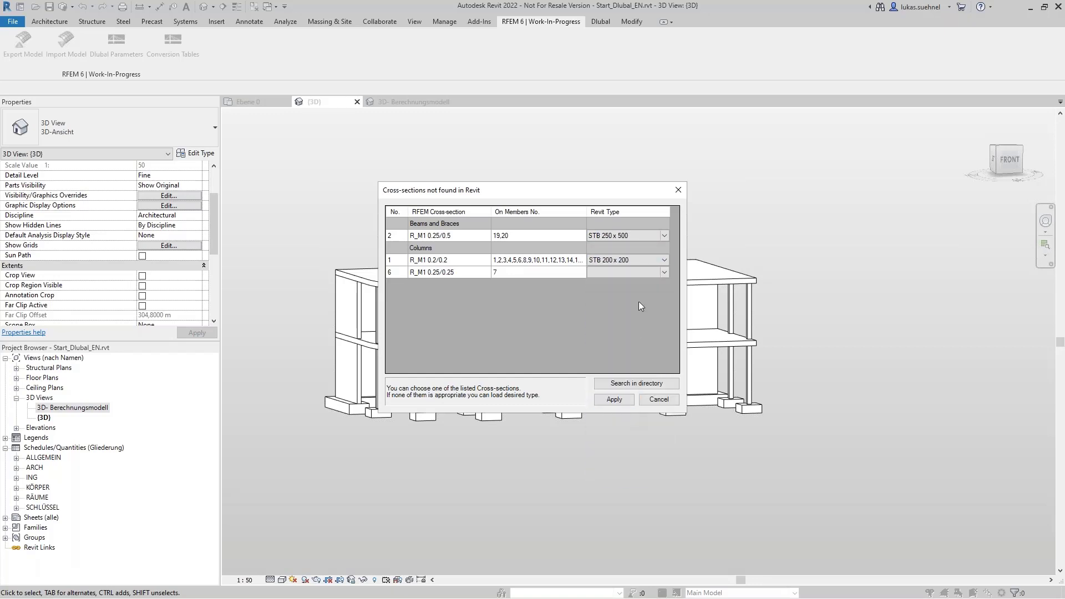
{"action": "left_click", "coordinate": [664, 272]}
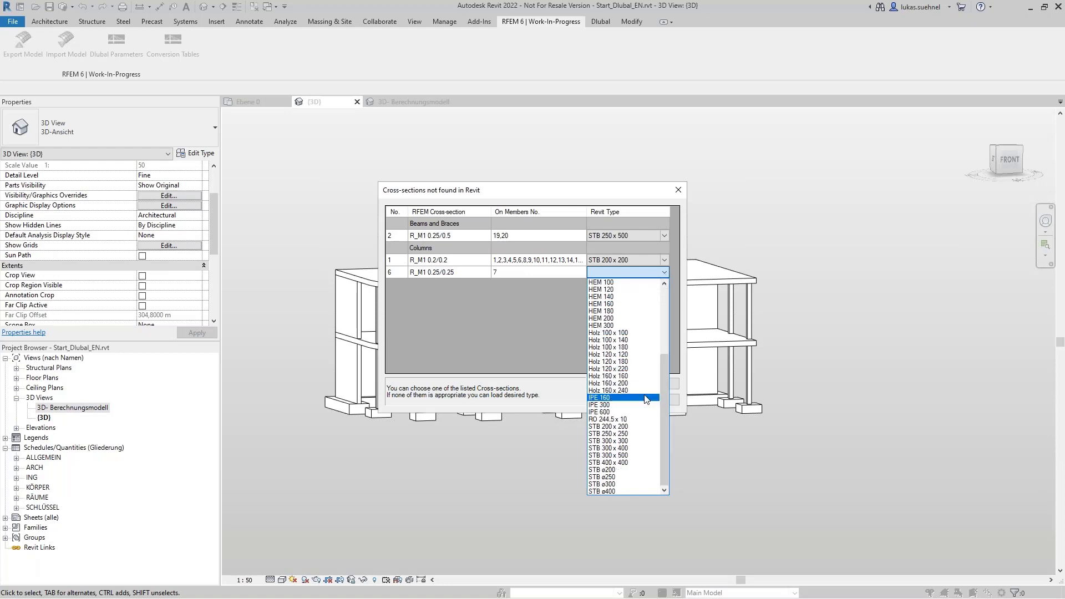
{"action": "left_click", "coordinate": [626, 433]}
{"action": "left_click", "coordinate": [614, 400]}
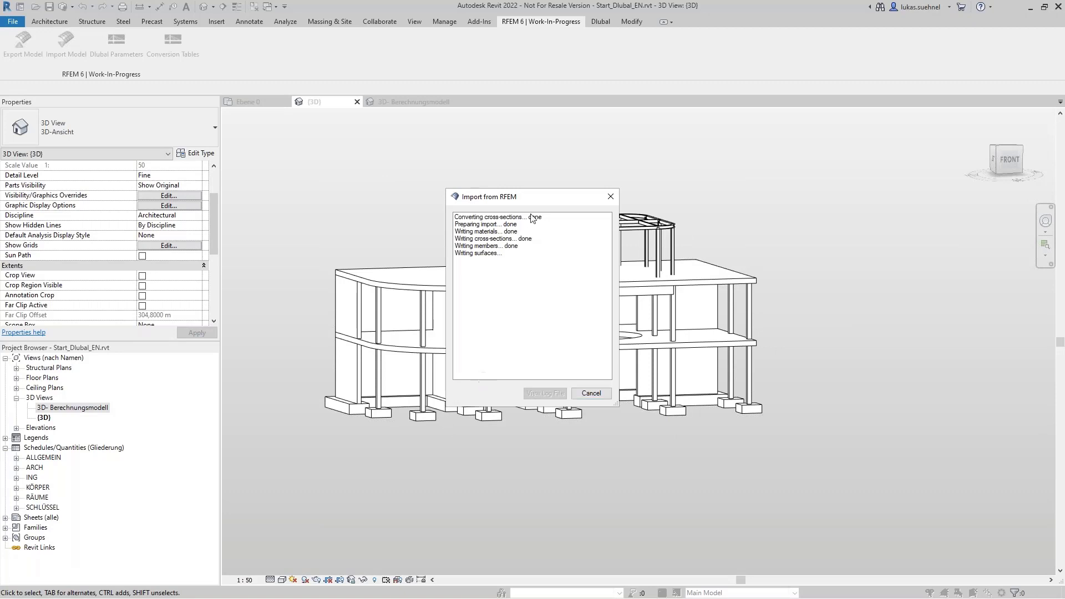
{"action": "left_click_drag", "start_coordinate": [533, 198], "coordinate": [728, 229]}
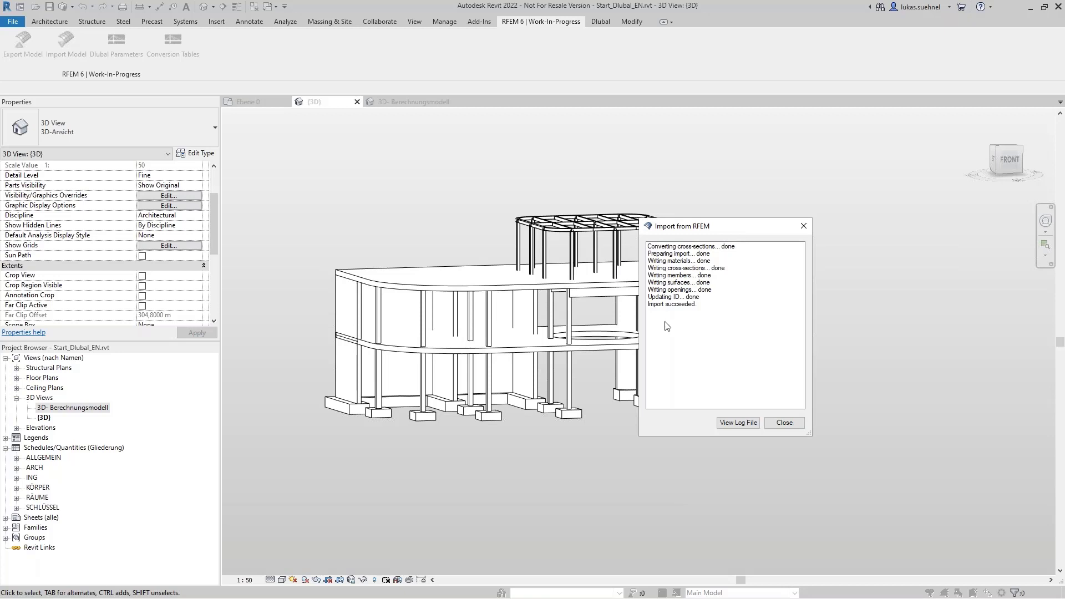
{"action": "left_click", "coordinate": [797, 426]}
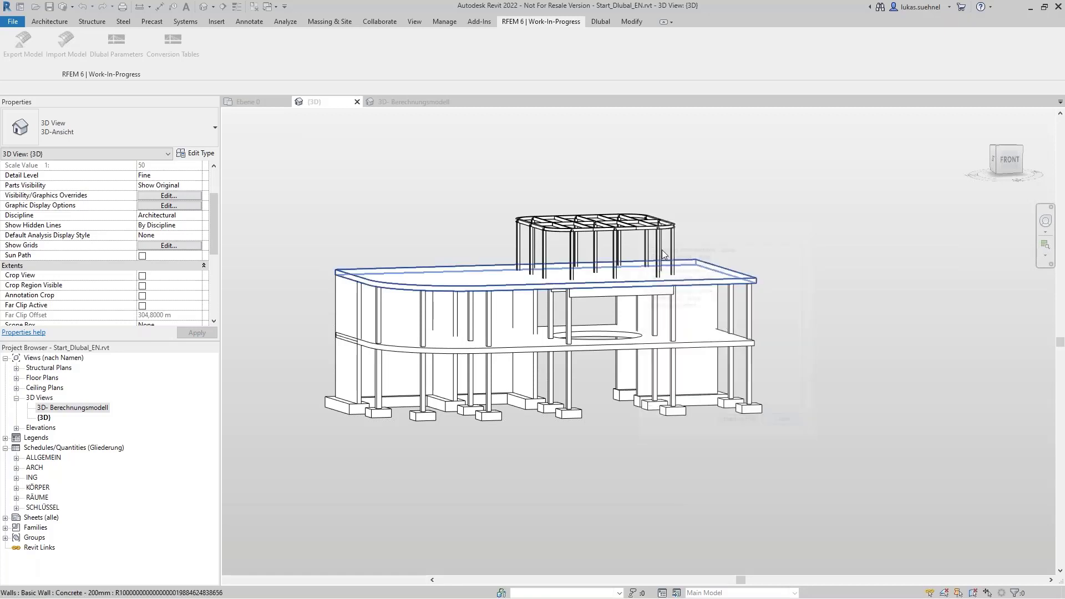
Examine the updated building in 3D, including the steel roof frame and the lower-storey column type at the curved corner
{"action": "scroll", "coordinate": [582, 200], "scroll_direction": "up", "scroll_amount": 5}
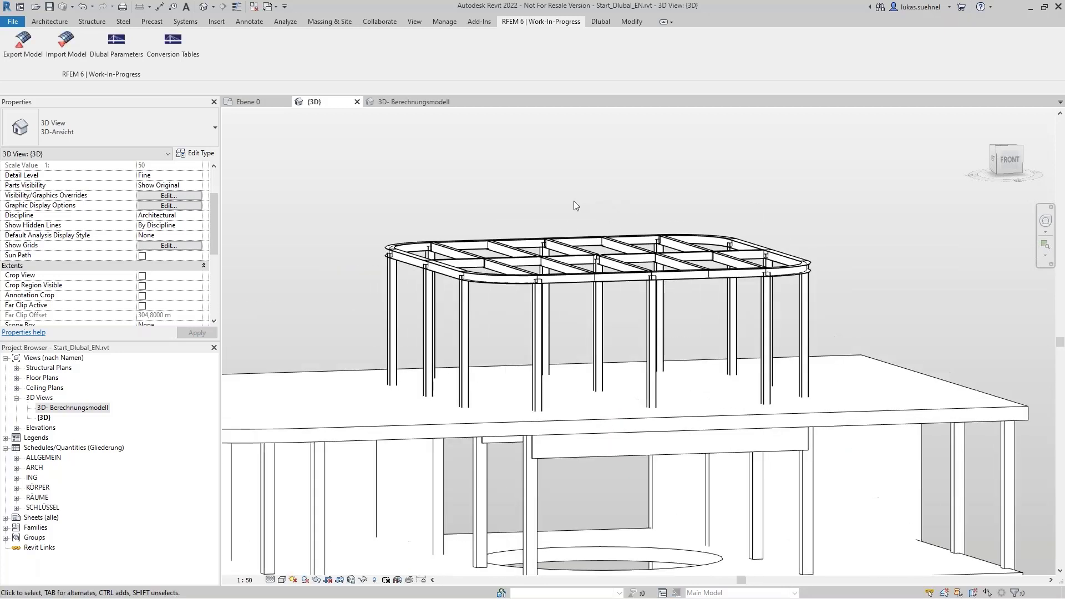
{"action": "middle_click_drag", "start_coordinate": [553, 208], "coordinate": [557, 254], "text": "shift"}
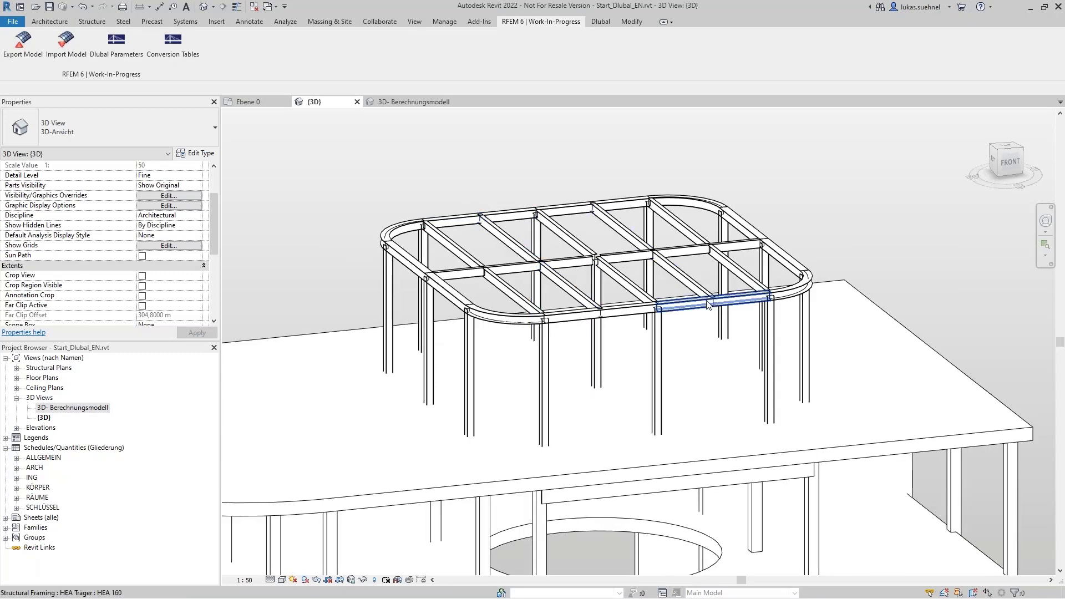
{"action": "scroll", "coordinate": [767, 164], "scroll_direction": "down", "scroll_amount": 6}
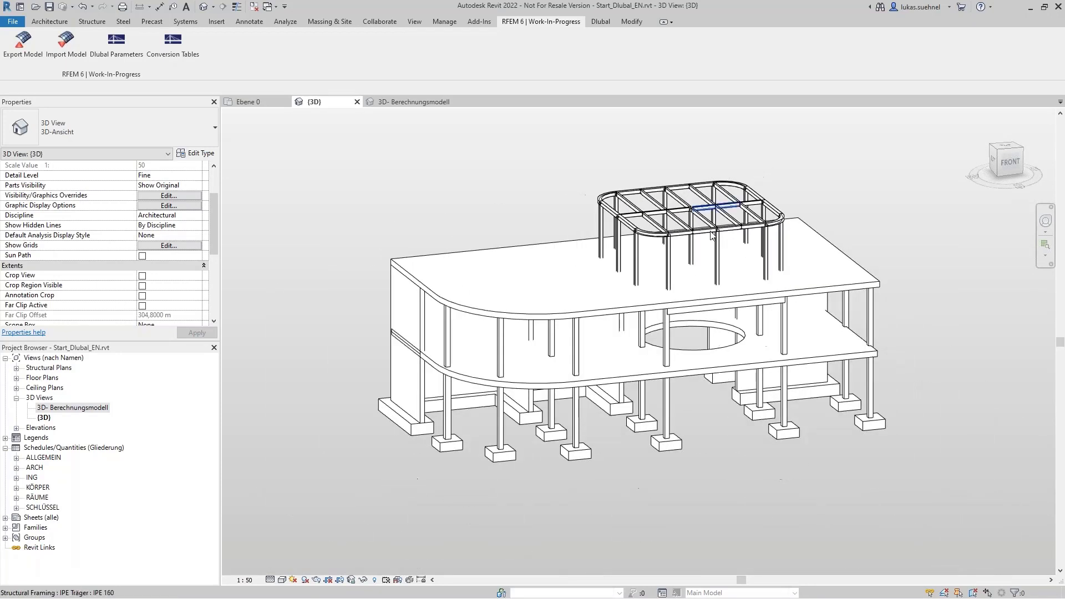
{"action": "middle_click_drag", "start_coordinate": [450, 438], "coordinate": [460, 416], "text": "shift"}
{"action": "left_click", "coordinate": [461, 416]}
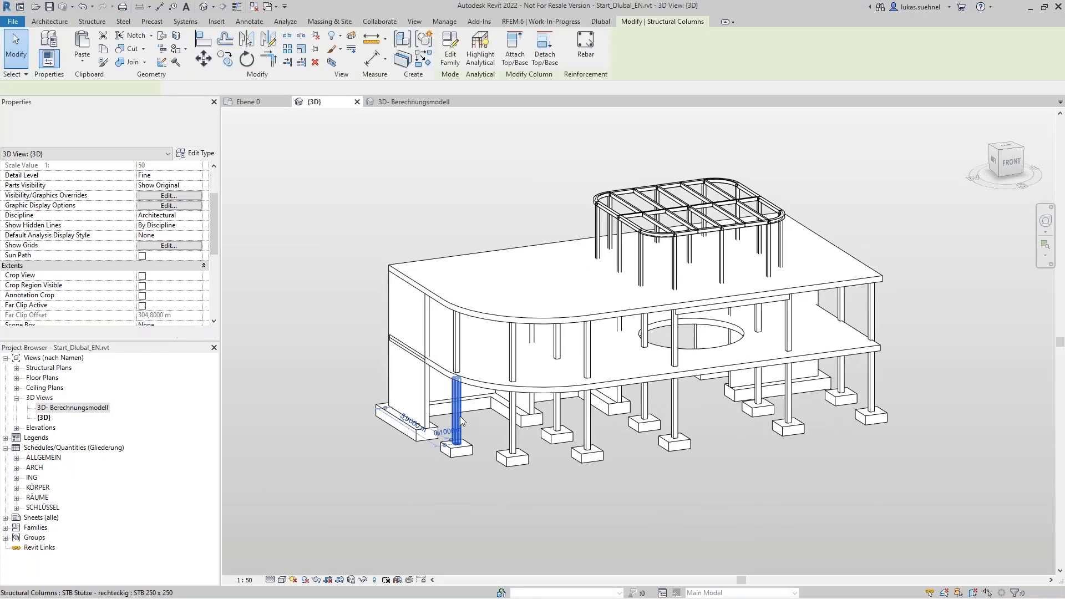
{"action": "left_click", "coordinate": [329, 297]}
{"action": "middle_click_drag", "start_coordinate": [354, 298], "coordinate": [327, 291], "text": "shift"}
{"action": "middle_click_drag", "start_coordinate": [302, 225], "coordinate": [311, 287]}
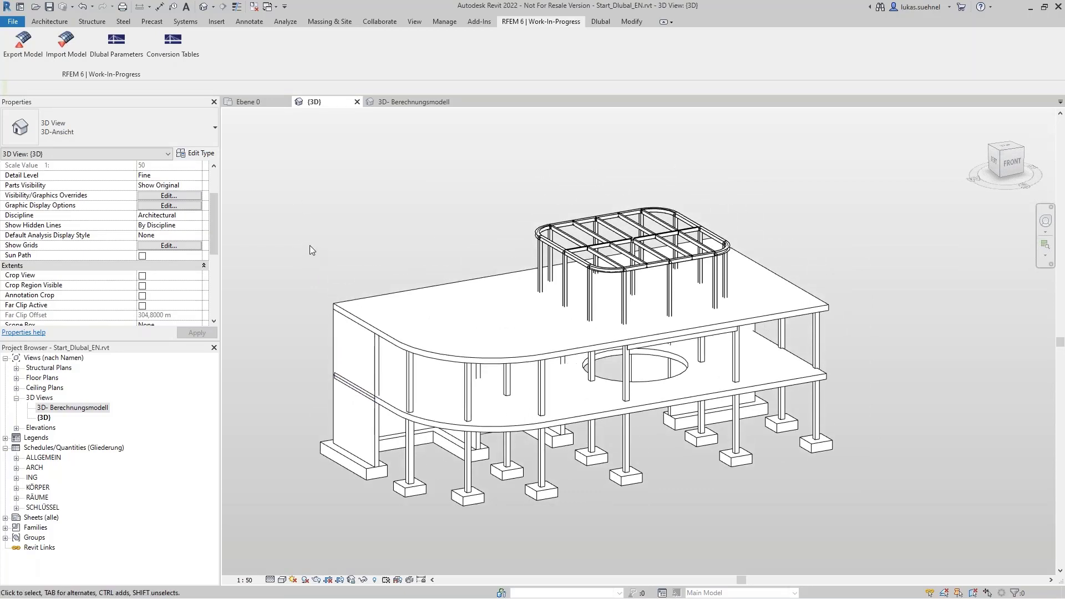
Select the whole building structure in the 3D view and delete it
{"action": "scroll", "coordinate": [310, 246], "scroll_direction": "down", "scroll_amount": 4}
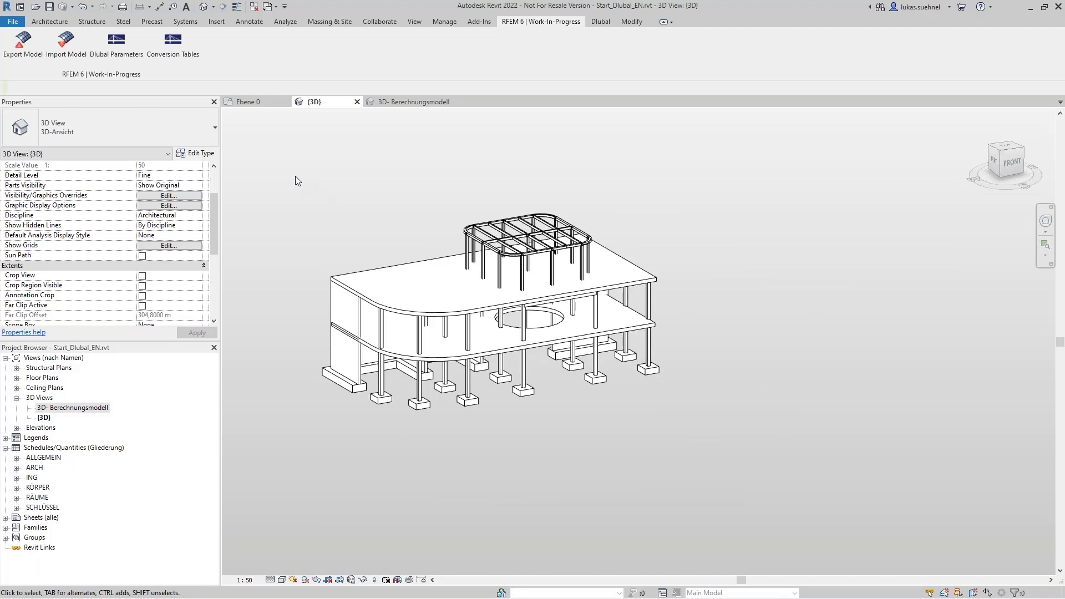
{"action": "left_click_drag", "start_coordinate": [295, 175], "coordinate": [682, 428]}
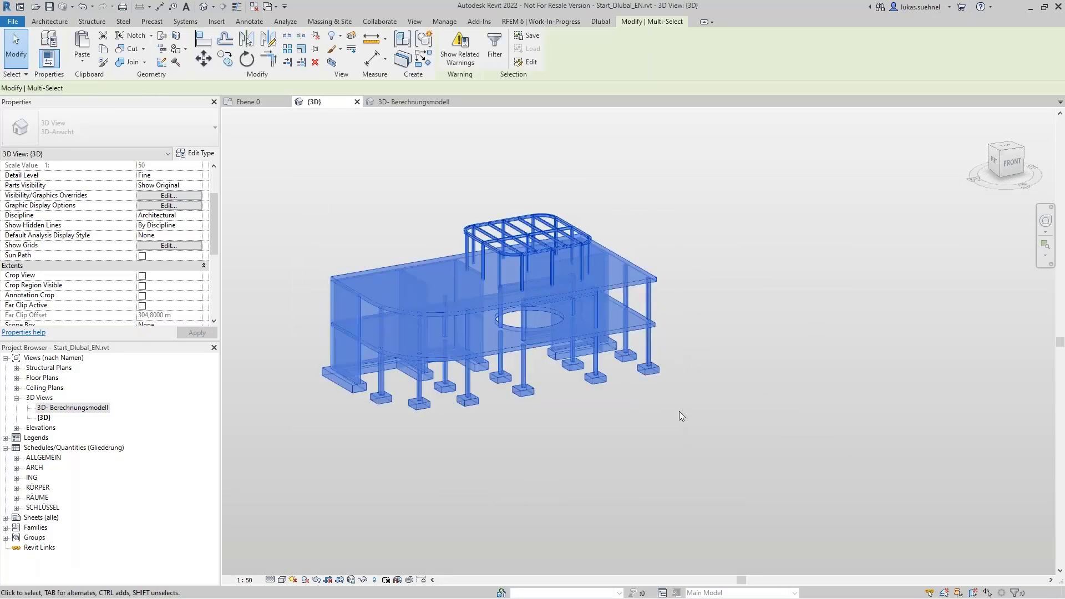
{"action": "key", "text": "Delete"}
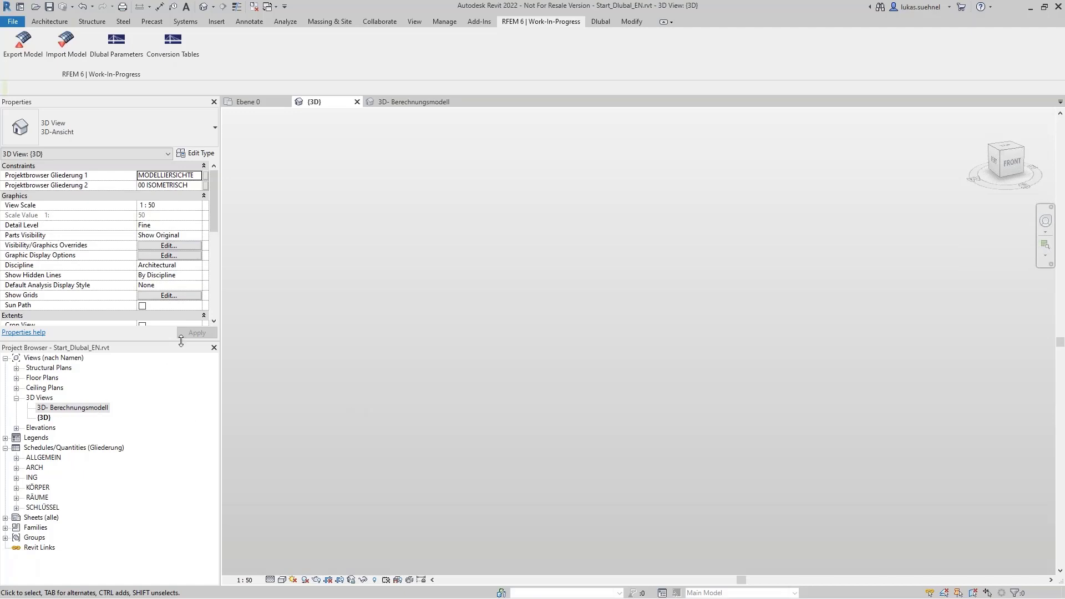
Import the RFEM model with Update existing structure and assign Revit type STB 250 x 500 to beam section R_M1 0.25/0.5
{"action": "left_click", "coordinate": [66, 42]}
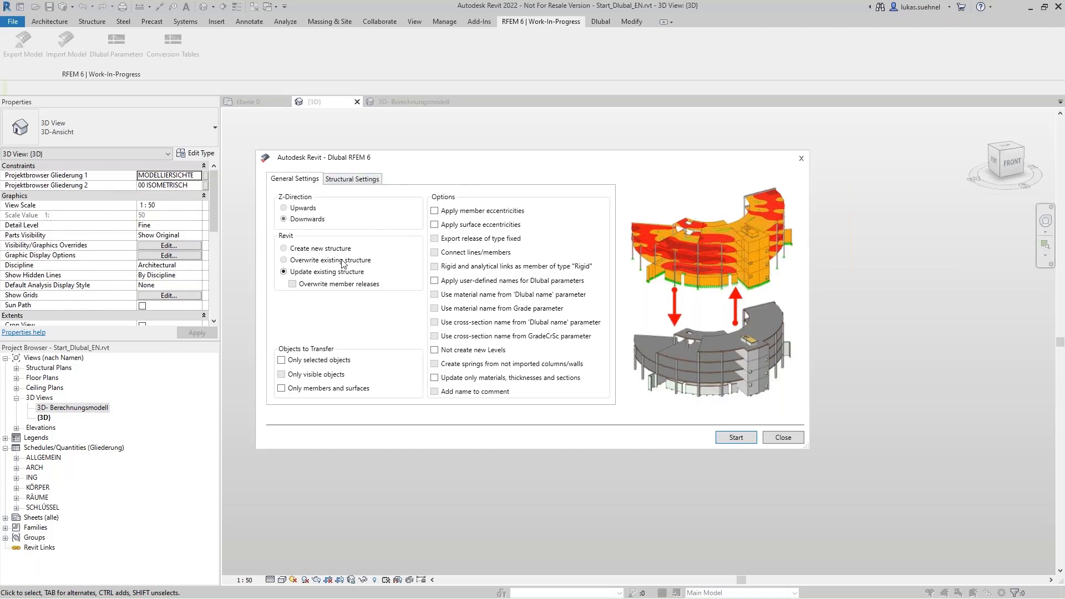
{"action": "left_click", "coordinate": [735, 437]}
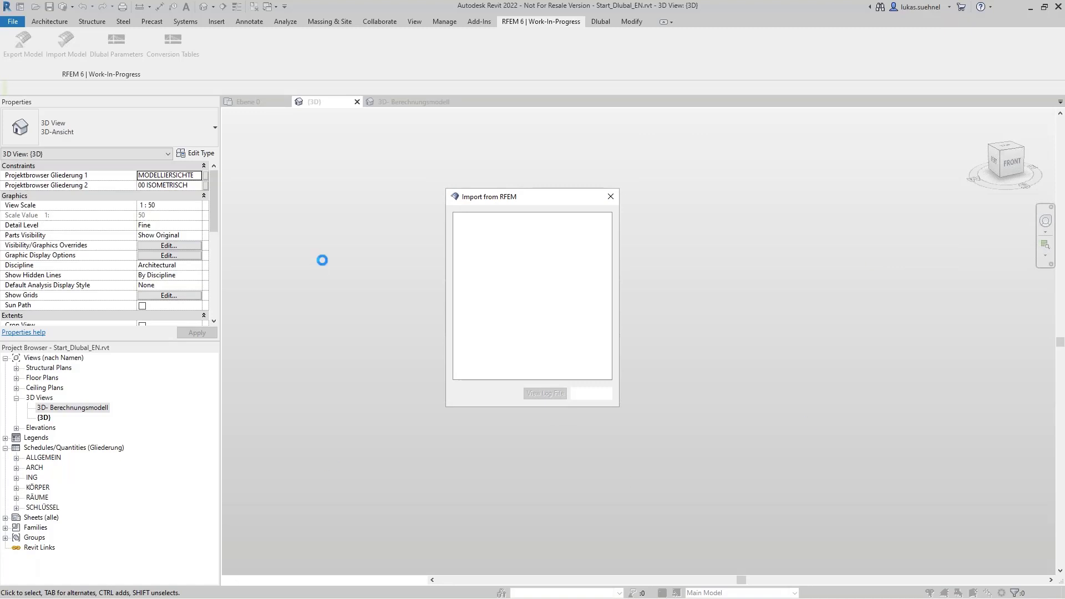
{"action": "left_click", "coordinate": [665, 235]}
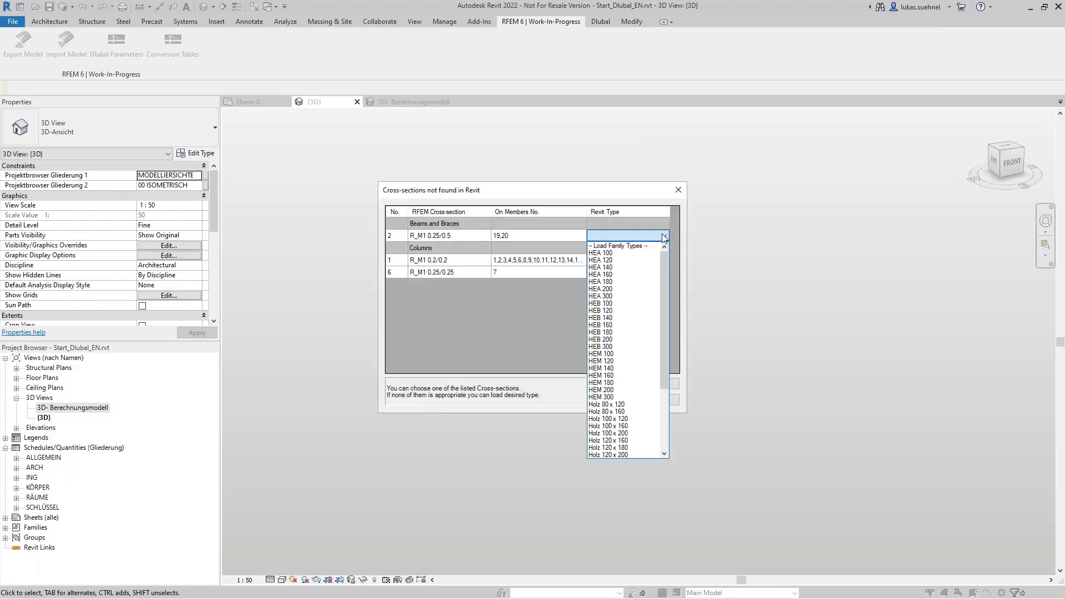
{"action": "scroll", "coordinate": [628, 422], "scroll_direction": "down", "scroll_amount": 5}
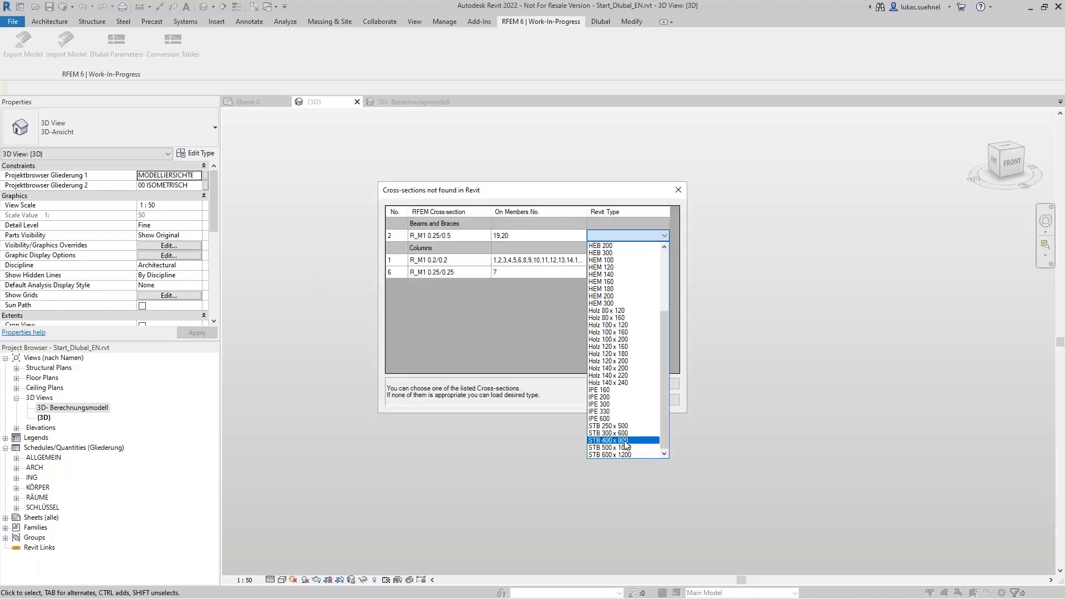
{"action": "left_click", "coordinate": [625, 428]}
Assign STB 200 x 200 to column section R_M1 0.2/0.2 and STB 250 x 250 to R_M1 0.25/0.25, and finish the import
{"action": "left_click", "coordinate": [641, 259]}
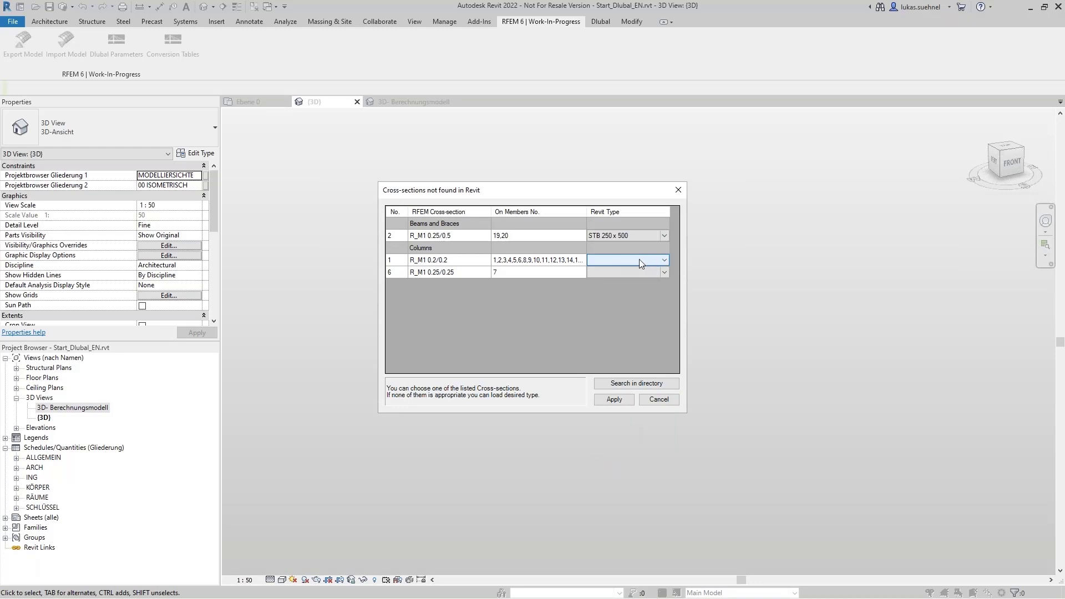
{"action": "left_click", "coordinate": [659, 260]}
{"action": "scroll", "coordinate": [627, 388], "scroll_direction": "down", "scroll_amount": 3}
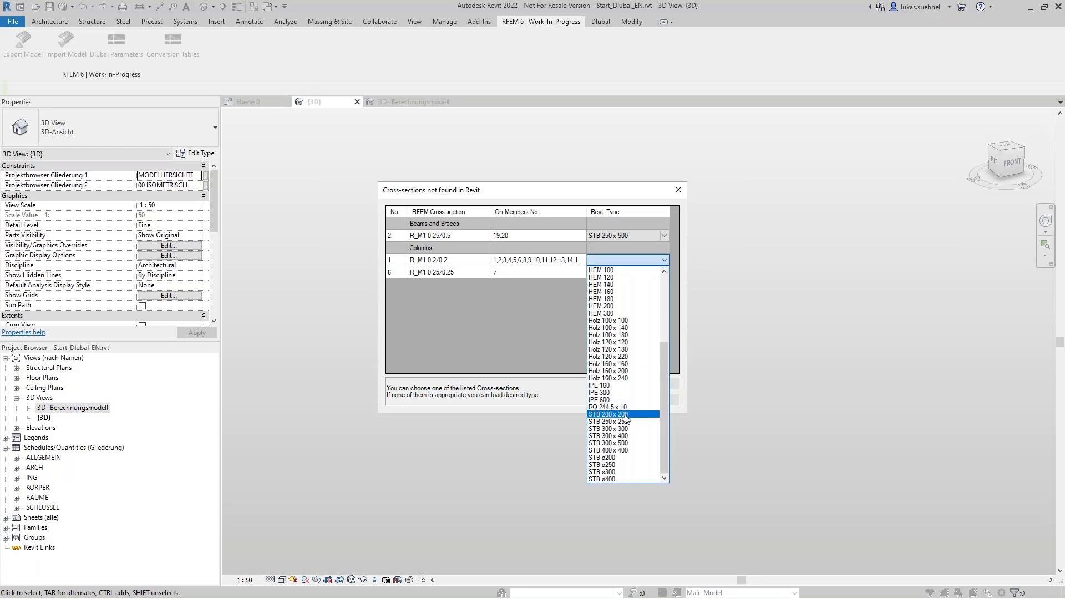
{"action": "left_click", "coordinate": [608, 414]}
{"action": "left_click", "coordinate": [661, 274]}
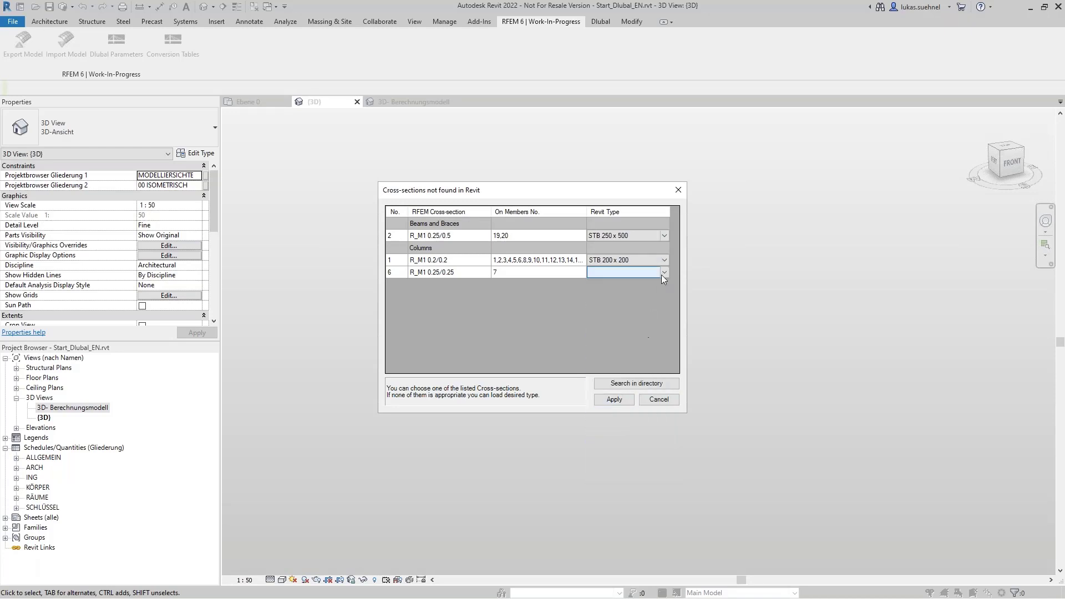
{"action": "left_click", "coordinate": [661, 273]}
{"action": "scroll", "coordinate": [635, 340], "scroll_direction": "down", "scroll_amount": 3}
{"action": "left_click", "coordinate": [627, 429]}
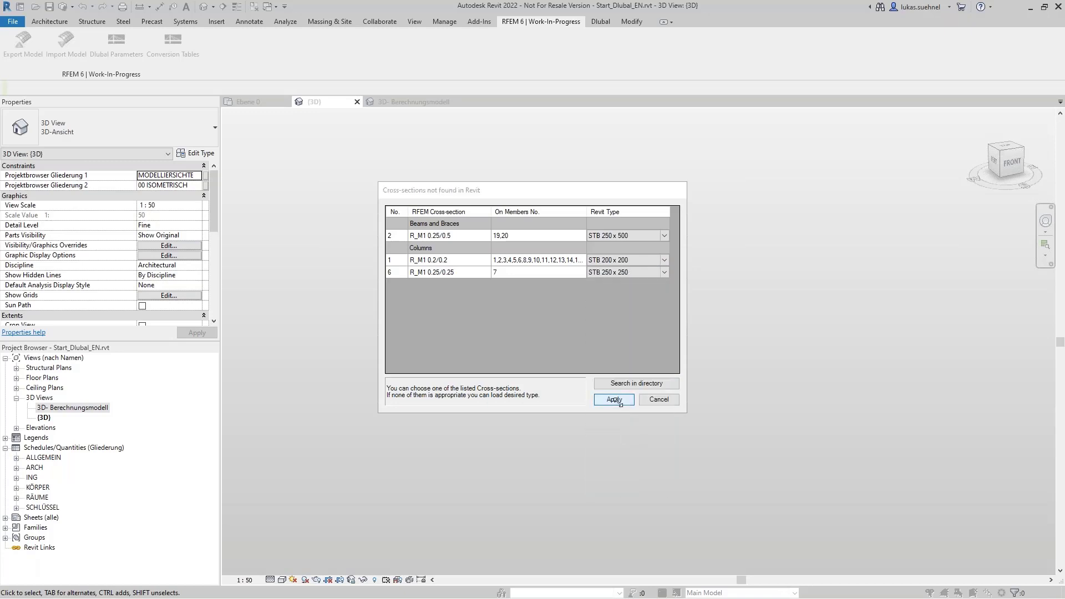
{"action": "left_click", "coordinate": [609, 399]}
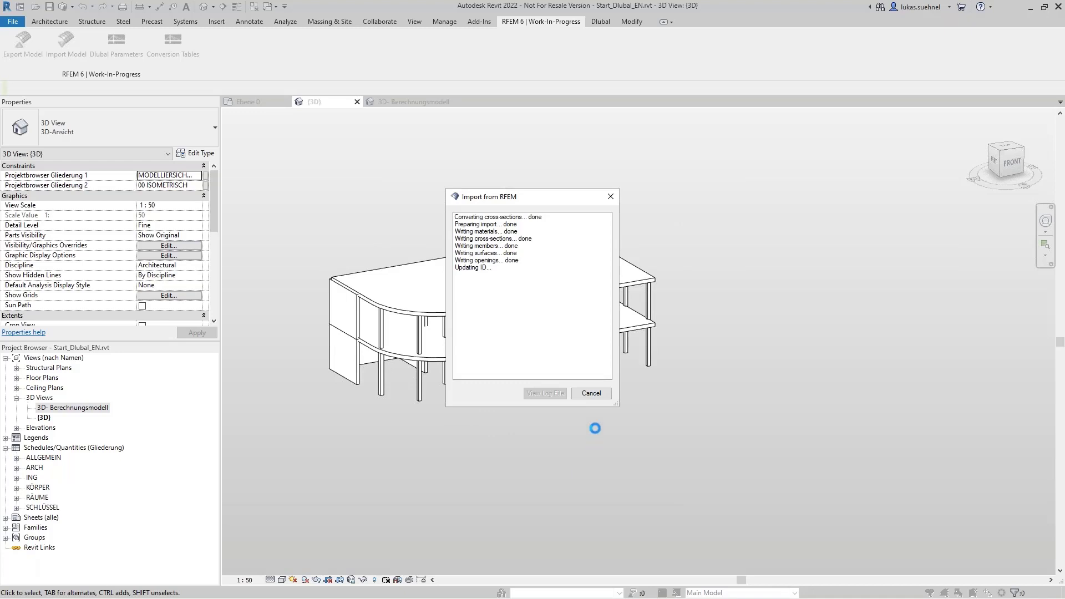
{"action": "left_click", "coordinate": [593, 395]}
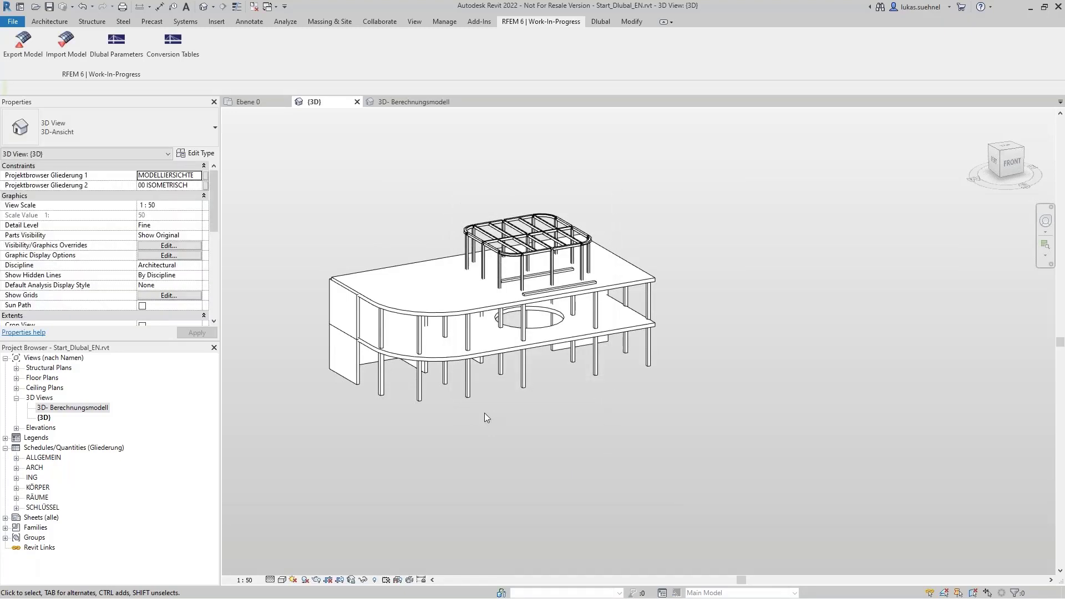
{"action": "middle_click_drag", "start_coordinate": [435, 452], "coordinate": [455, 468]}
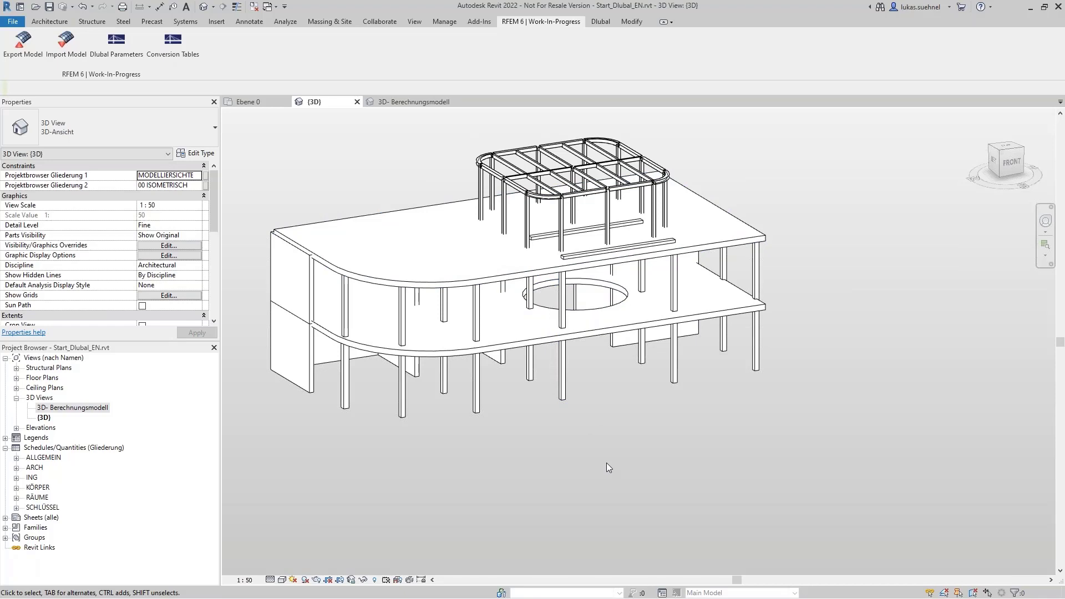
{"action": "middle_click_drag", "start_coordinate": [605, 462], "coordinate": [585, 444], "text": "shift"}
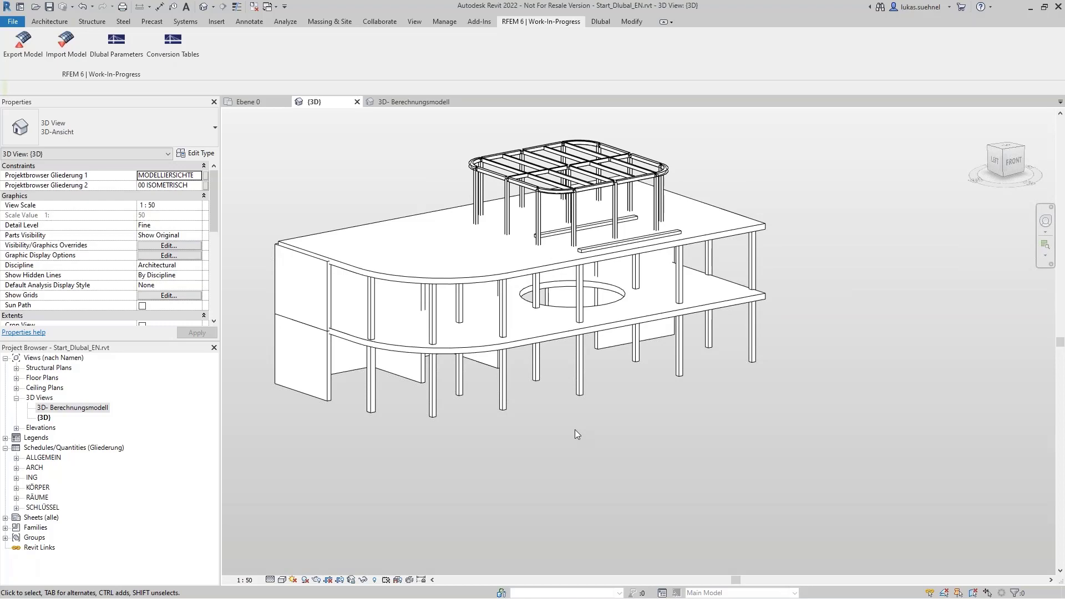
{"action": "middle_click_drag", "start_coordinate": [355, 219], "coordinate": [366, 225]}
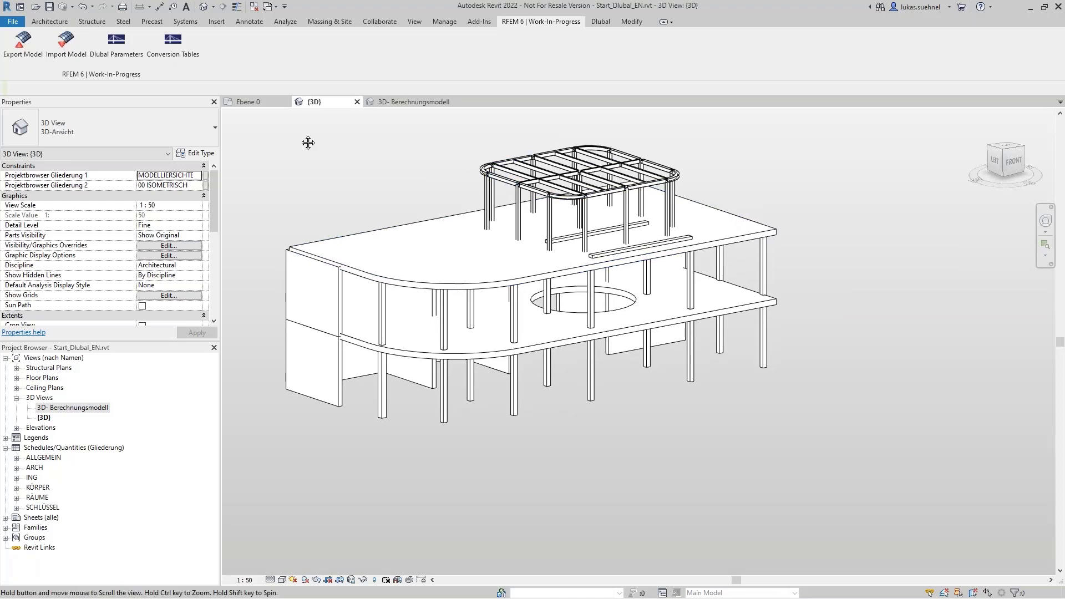
{"action": "middle_click_drag", "start_coordinate": [340, 173], "coordinate": [399, 220]}
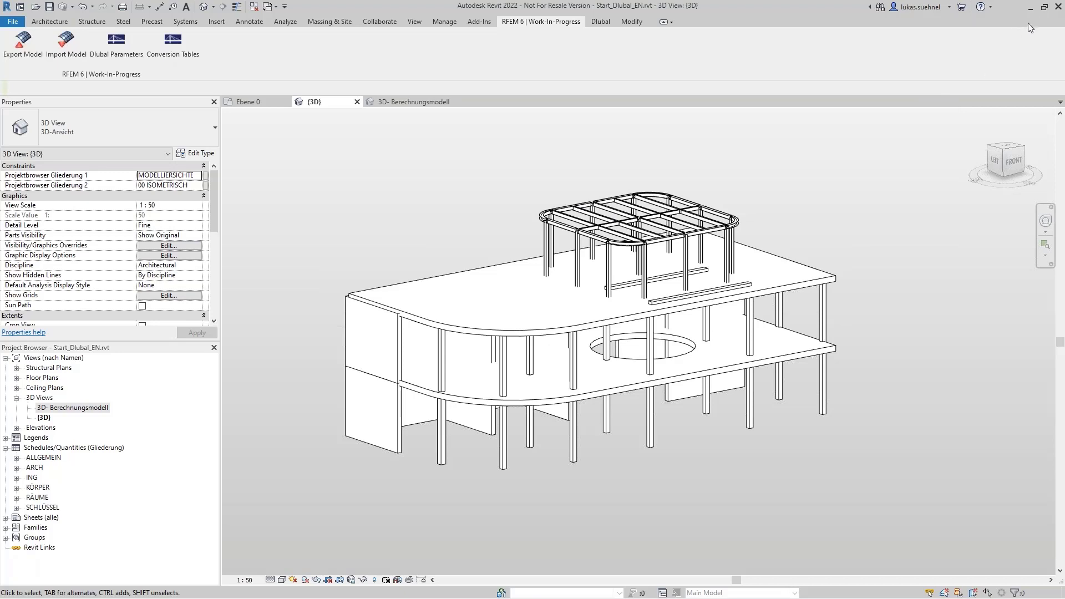
Switch to the PowerPoint presentation and advance to the IFC General information slide
{"action": "key", "text": "super"}
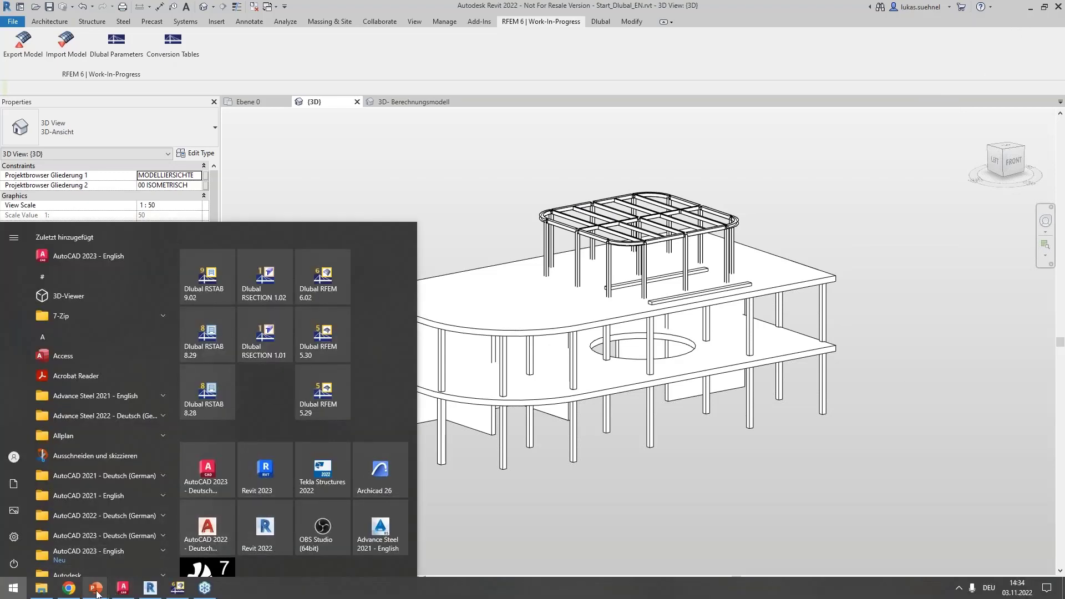
{"action": "mouse_move", "coordinate": [103, 591]}
{"action": "left_click", "coordinate": [177, 543]}
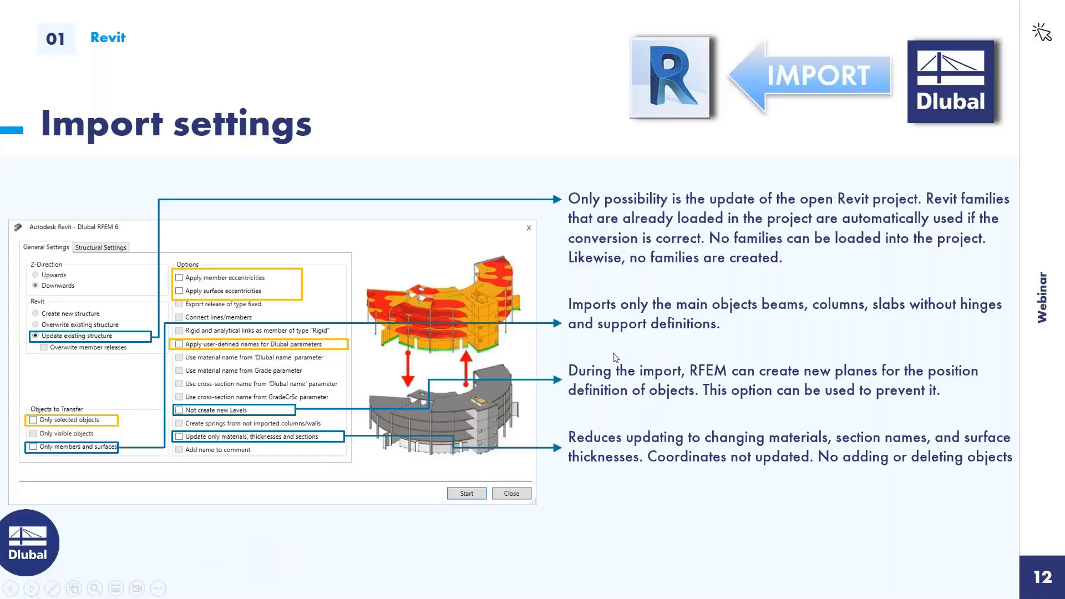
{"action": "left_click", "coordinate": [617, 358]}
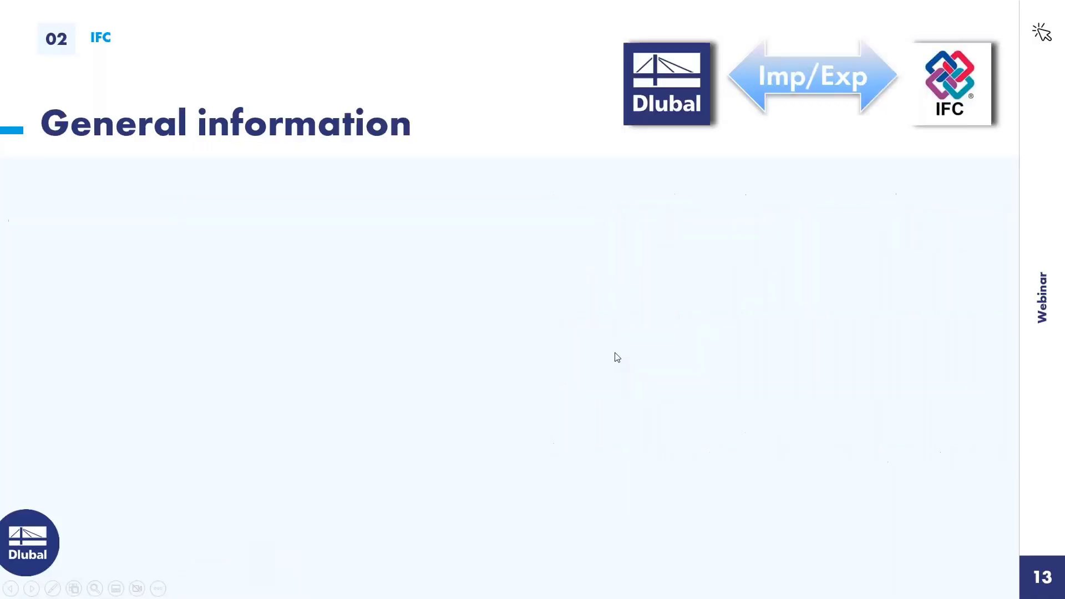
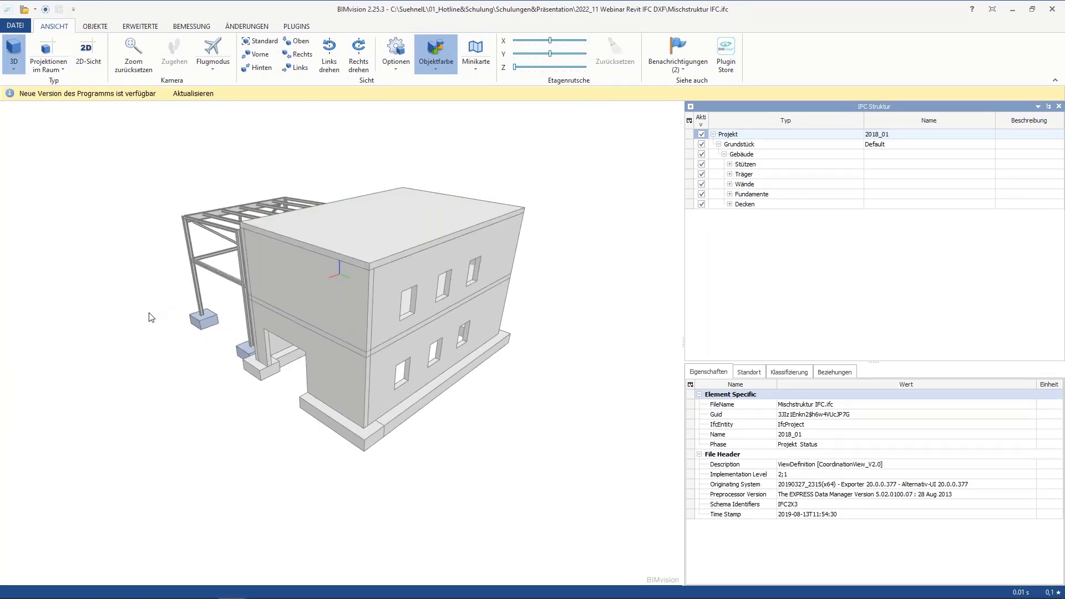
Examine the IFC model Mischstruktur IFC.ifc in BIMvision from several sides, covering the steel canopy and the adjoining building
{"action": "left_click_drag", "start_coordinate": [151, 317], "coordinate": [231, 297]}
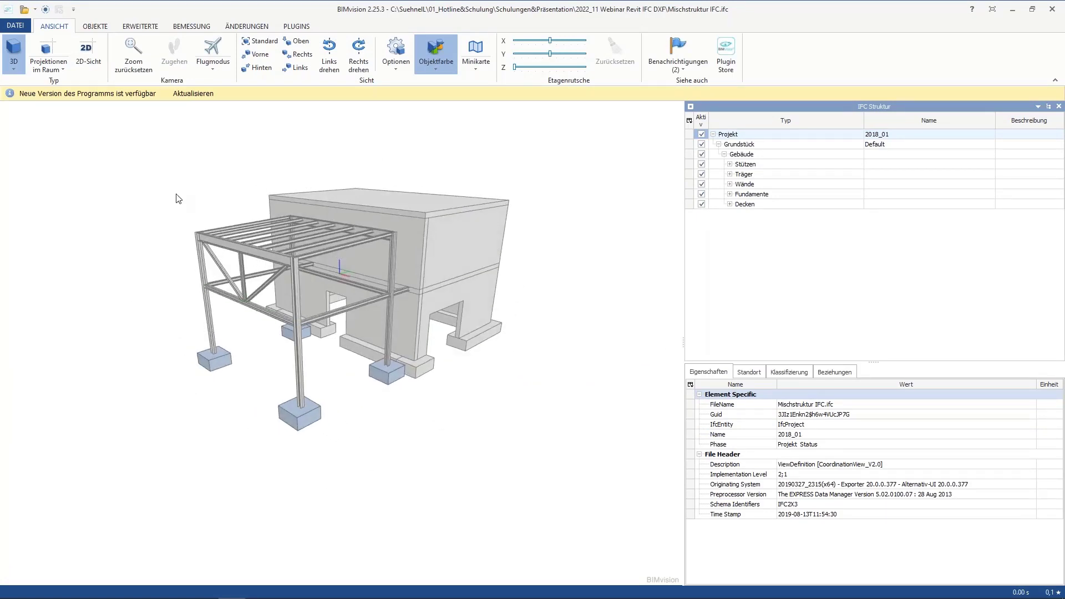
{"action": "scroll", "coordinate": [230, 205], "scroll_direction": "up", "scroll_amount": 1}
{"action": "scroll", "coordinate": [571, 323], "scroll_direction": "up", "scroll_amount": 2}
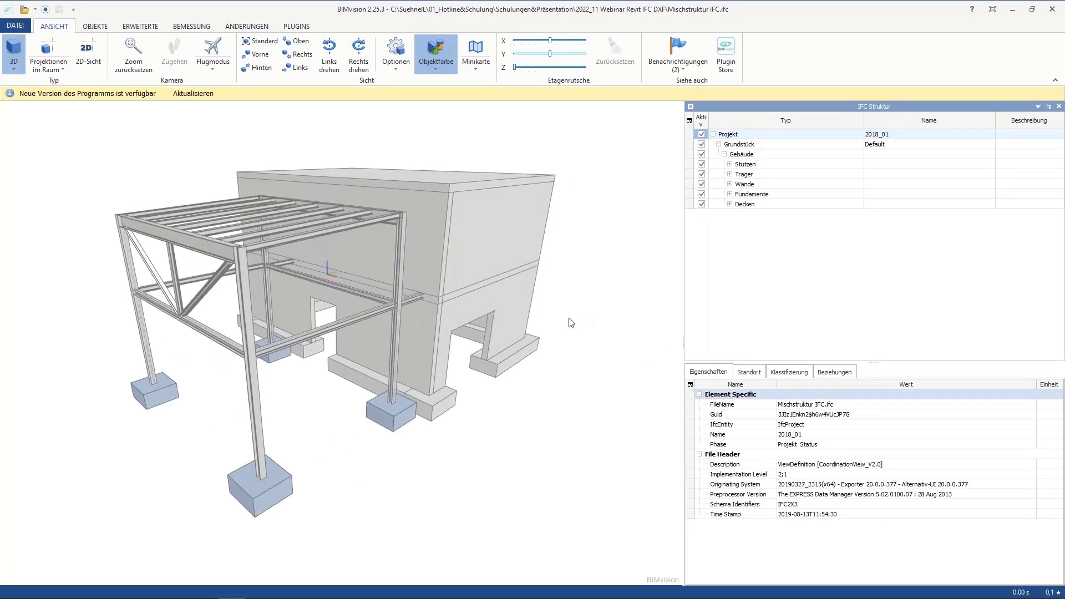
{"action": "middle_click_drag", "start_coordinate": [571, 323], "coordinate": [614, 324]}
{"action": "left_click_drag", "start_coordinate": [614, 319], "coordinate": [392, 98]}
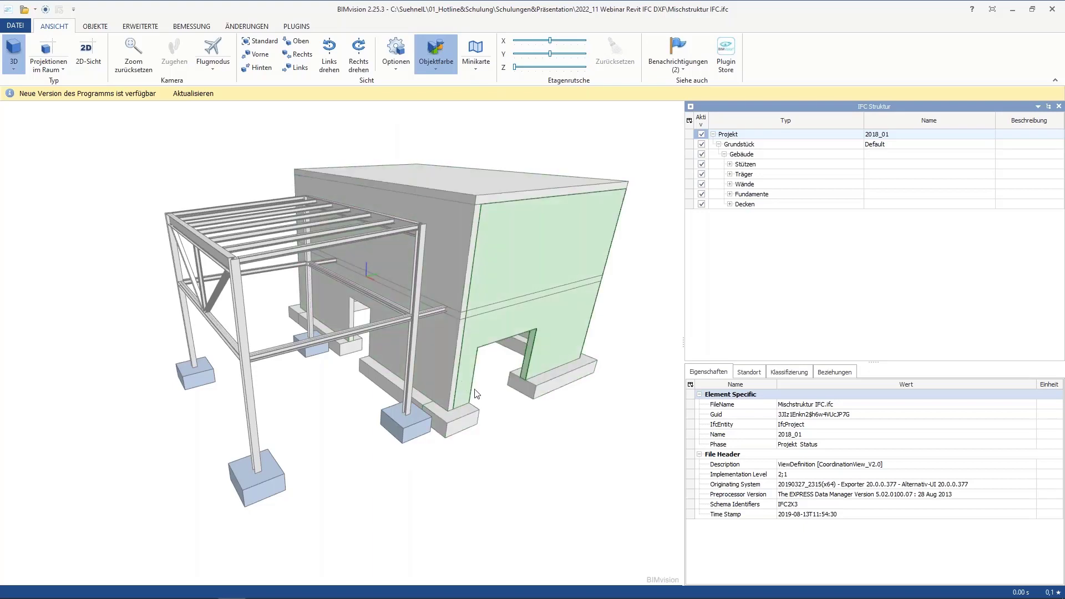
{"action": "left_click_drag", "start_coordinate": [580, 422], "coordinate": [441, 420]}
{"action": "left_click_drag", "start_coordinate": [204, 337], "coordinate": [314, 329]}
{"action": "scroll", "coordinate": [251, 300], "scroll_direction": "up", "scroll_amount": 8}
{"action": "scroll", "coordinate": [311, 293], "scroll_direction": "down", "scroll_amount": 6}
{"action": "middle_click_drag", "start_coordinate": [314, 329], "coordinate": [343, 328]}
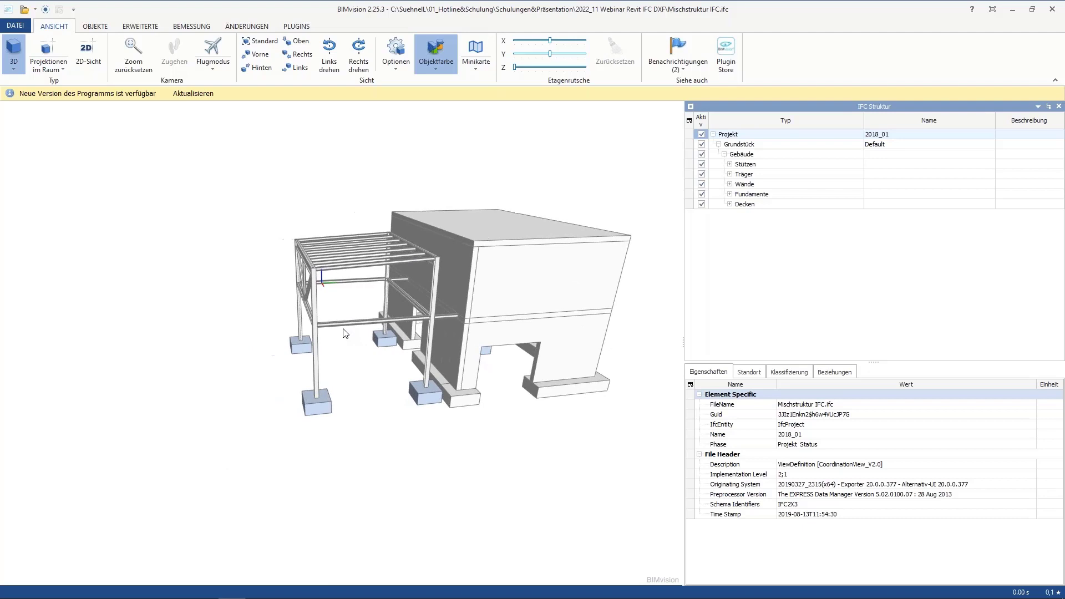
Select the IPE 300 beam at the canopy's outer roof edge and inspect its beam type and material layer
{"action": "left_click", "coordinate": [311, 265]}
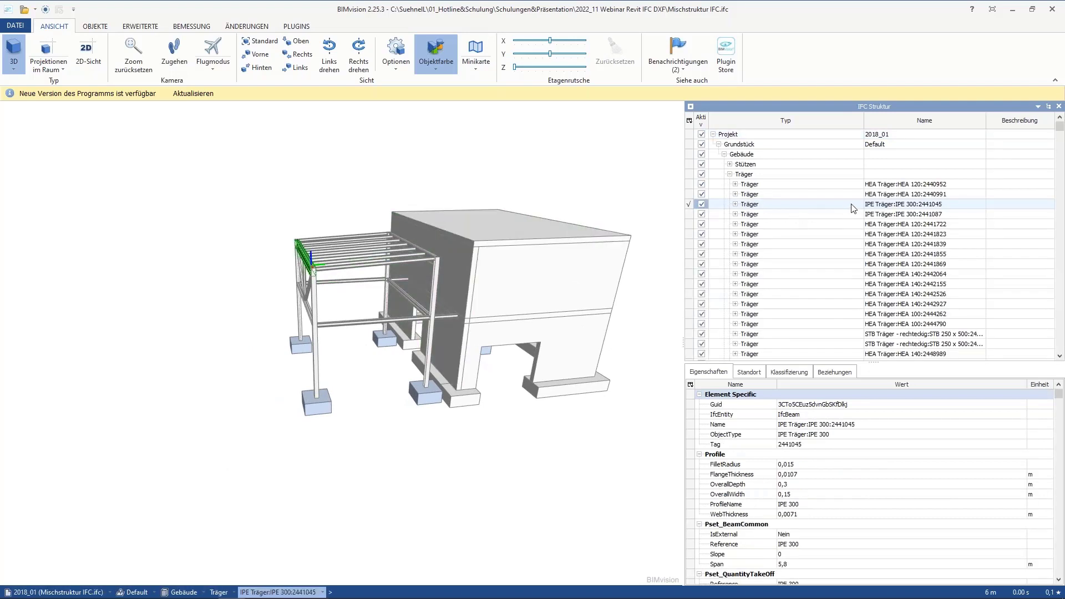
{"action": "left_click", "coordinate": [735, 205]}
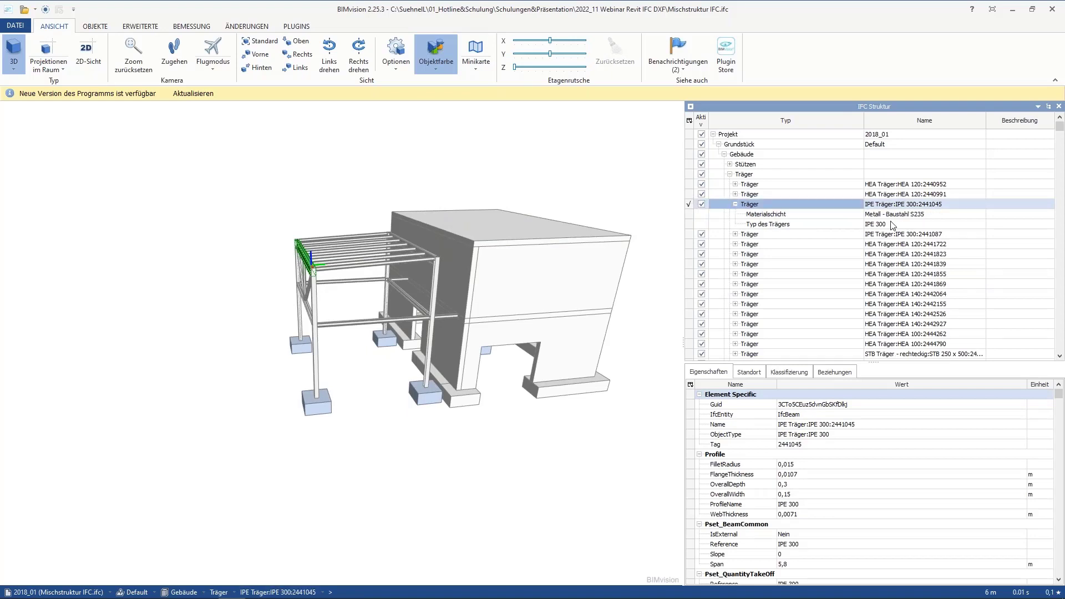
{"action": "left_click", "coordinate": [894, 215]}
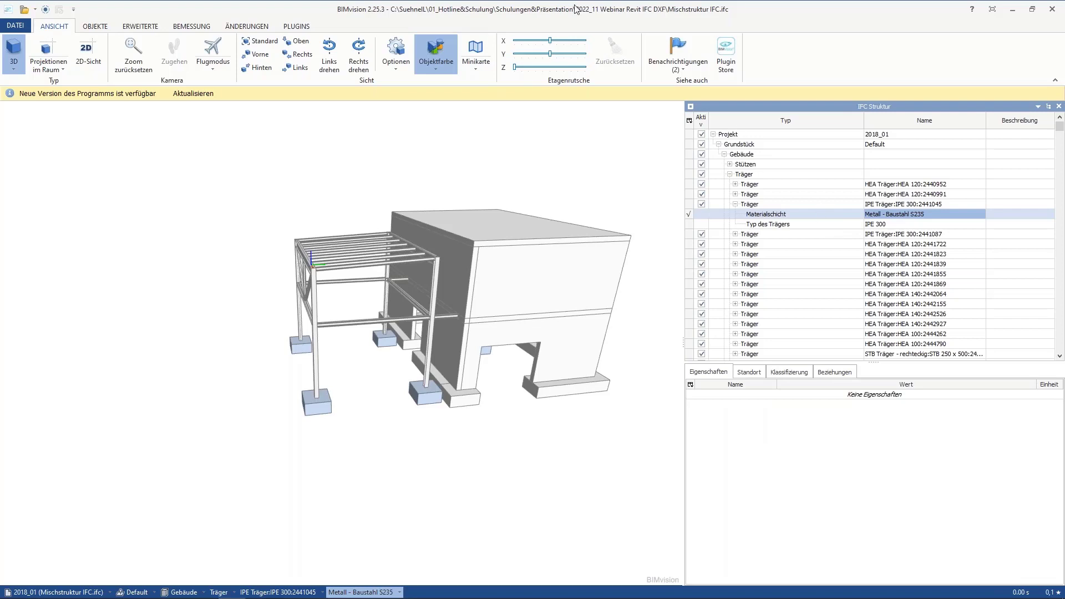
Switch to RFEM 6 and import the IFC file Mischstruktur IFC.ifc from the 2022_11 Webinar Revit IFC DXF folder
{"action": "left_click_drag", "start_coordinate": [576, 9], "coordinate": [1064, 111]}
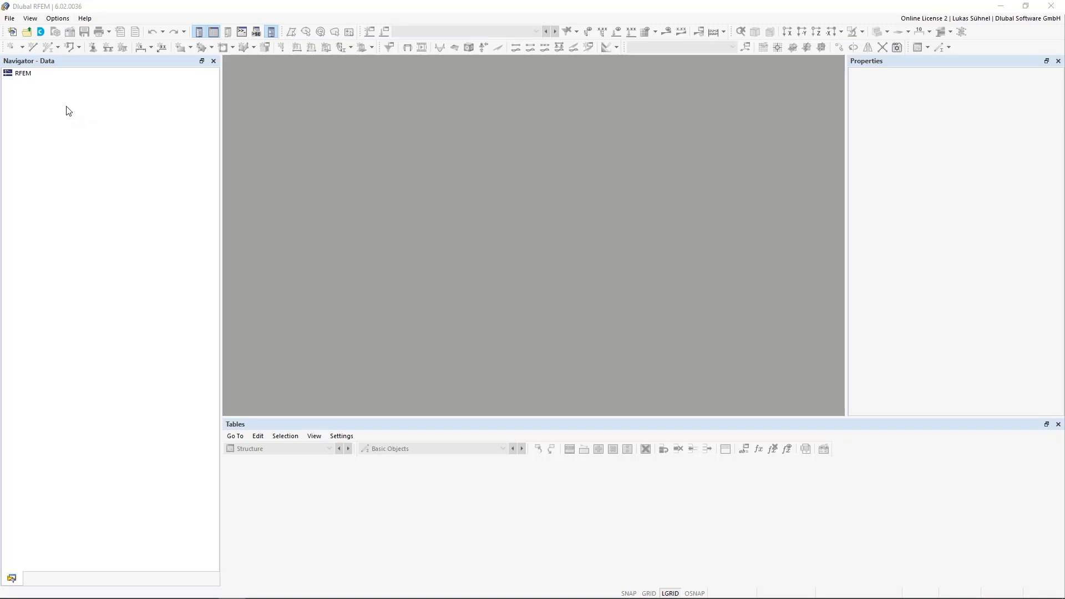
{"action": "left_click", "coordinate": [10, 18]}
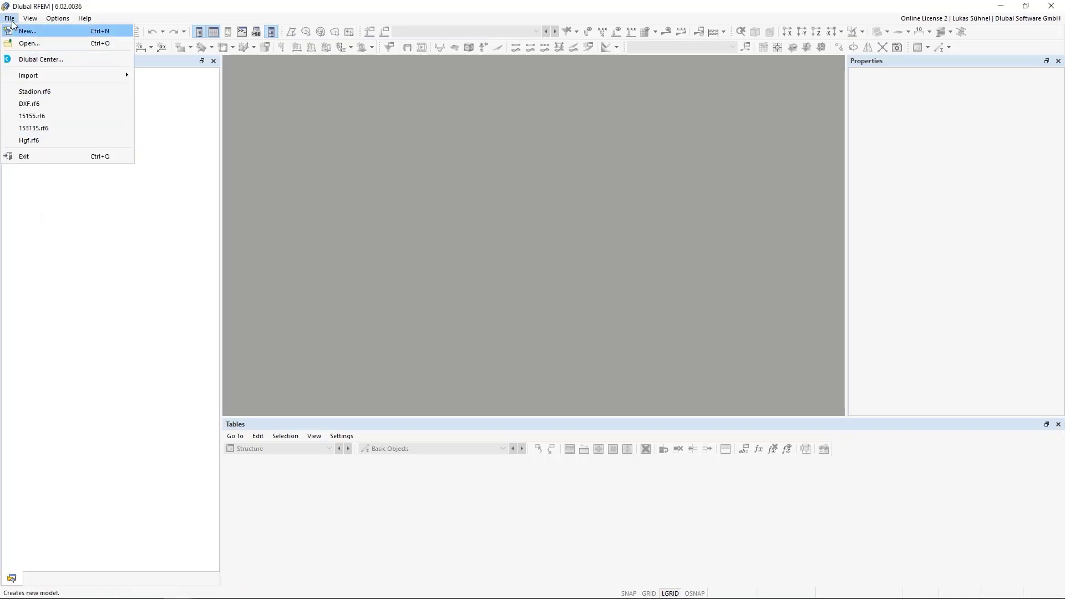
{"action": "mouse_move", "coordinate": [122, 76]}
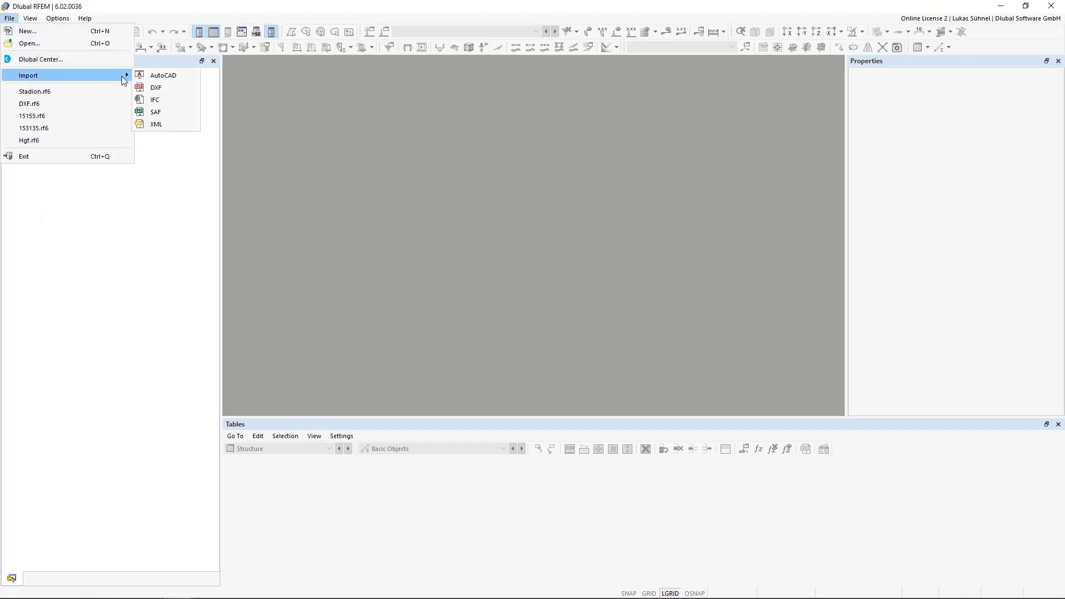
{"action": "left_click", "coordinate": [154, 100]}
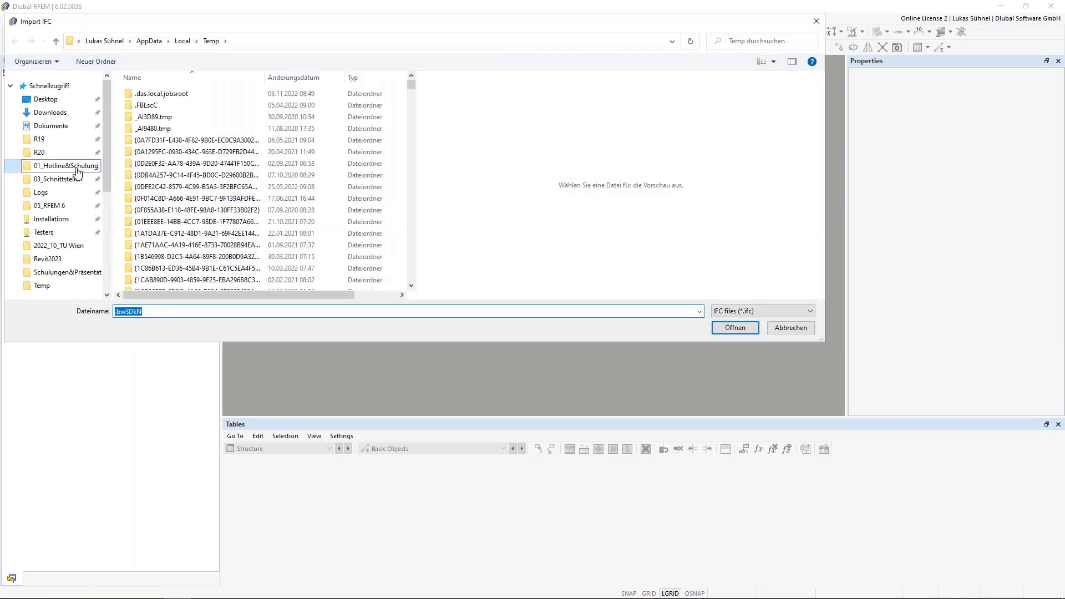
{"action": "left_click", "coordinate": [78, 171]}
{"action": "double_click", "coordinate": [173, 198]}
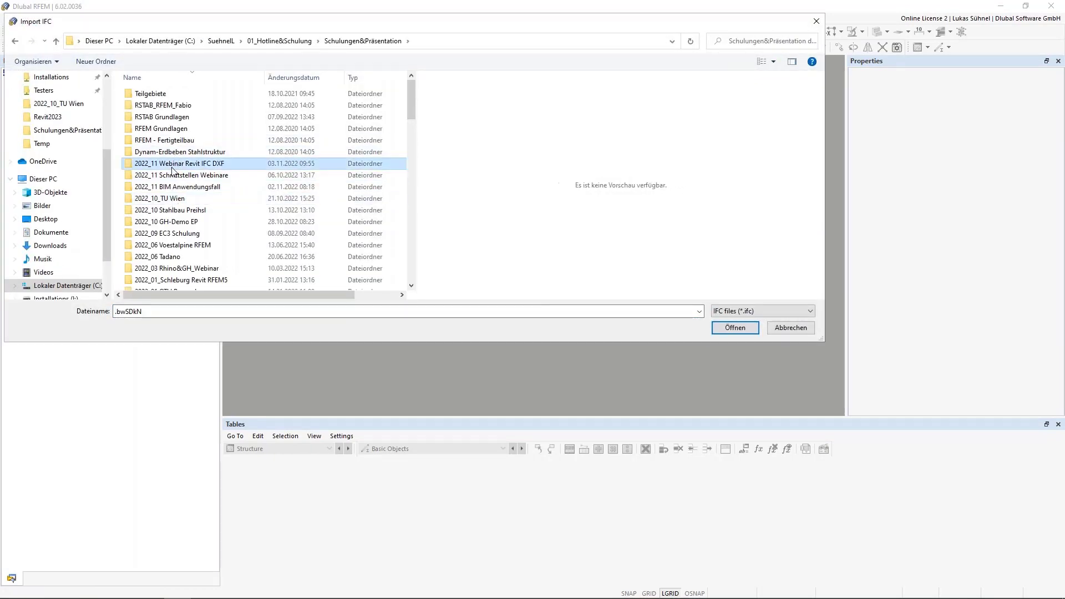
{"action": "double_click", "coordinate": [172, 165]}
{"action": "left_click", "coordinate": [166, 142]}
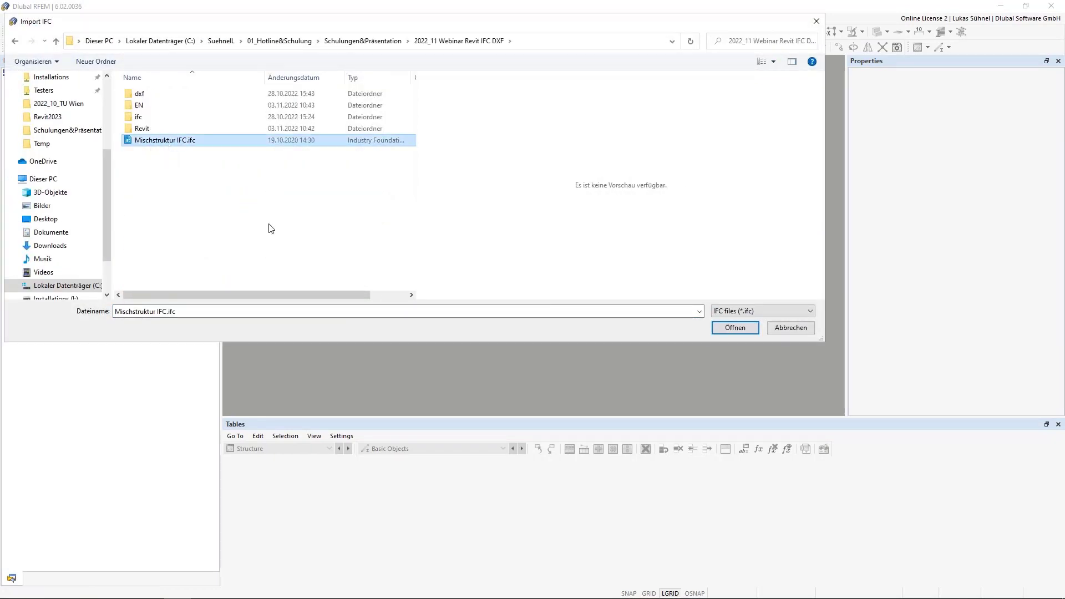
{"action": "left_click", "coordinate": [733, 328]}
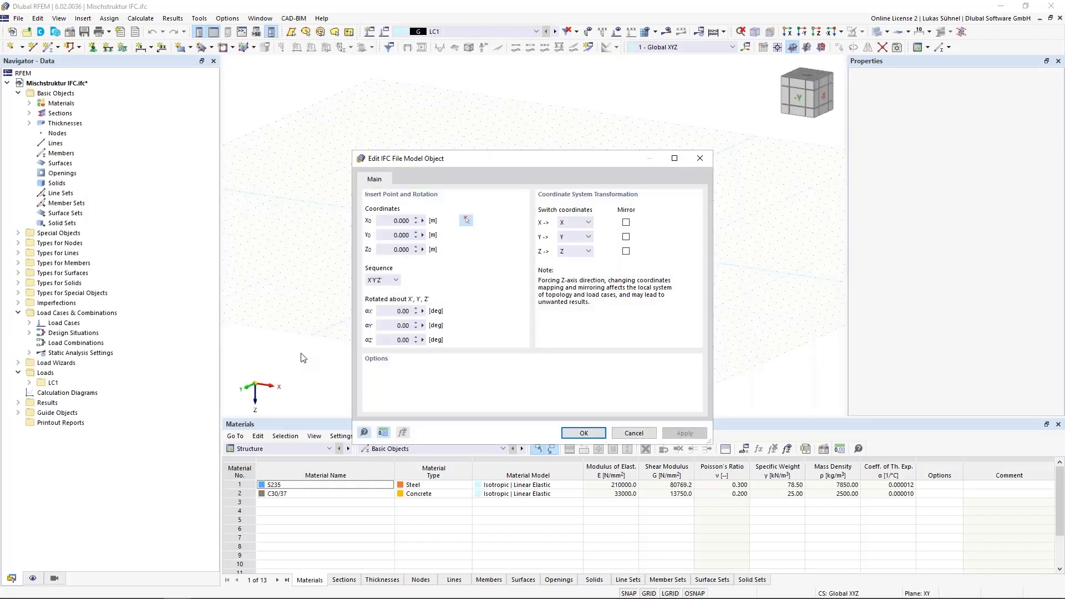
Mirror the IFC model's Y and Z axes in the coordinate system transformation and complete the import
{"action": "left_click", "coordinate": [626, 251]}
{"action": "left_click", "coordinate": [626, 237]}
{"action": "left_click_drag", "start_coordinate": [458, 161], "coordinate": [449, 127]}
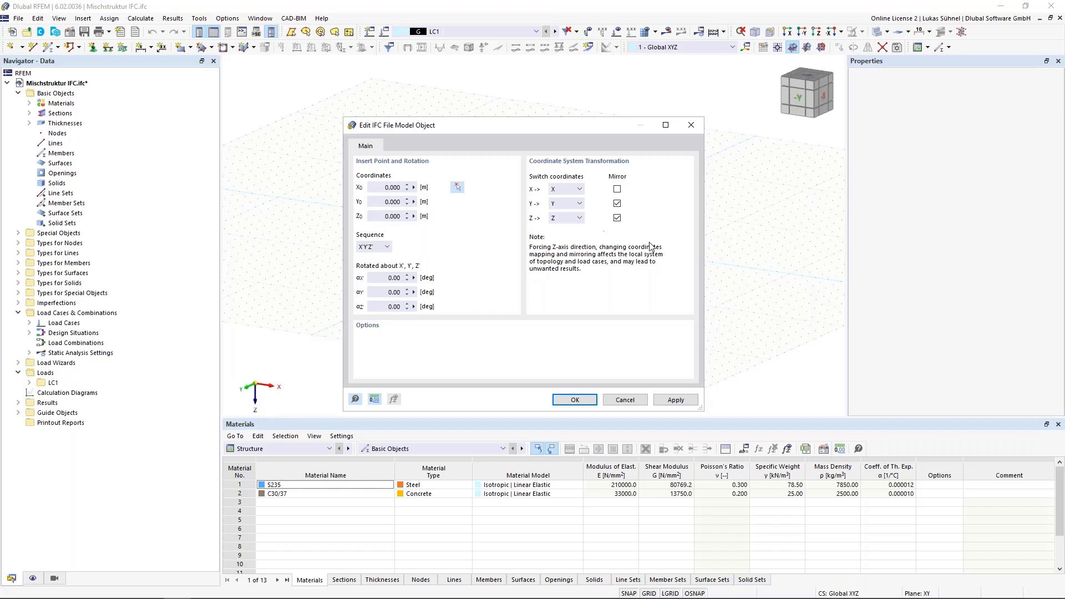
{"action": "left_click", "coordinate": [574, 400]}
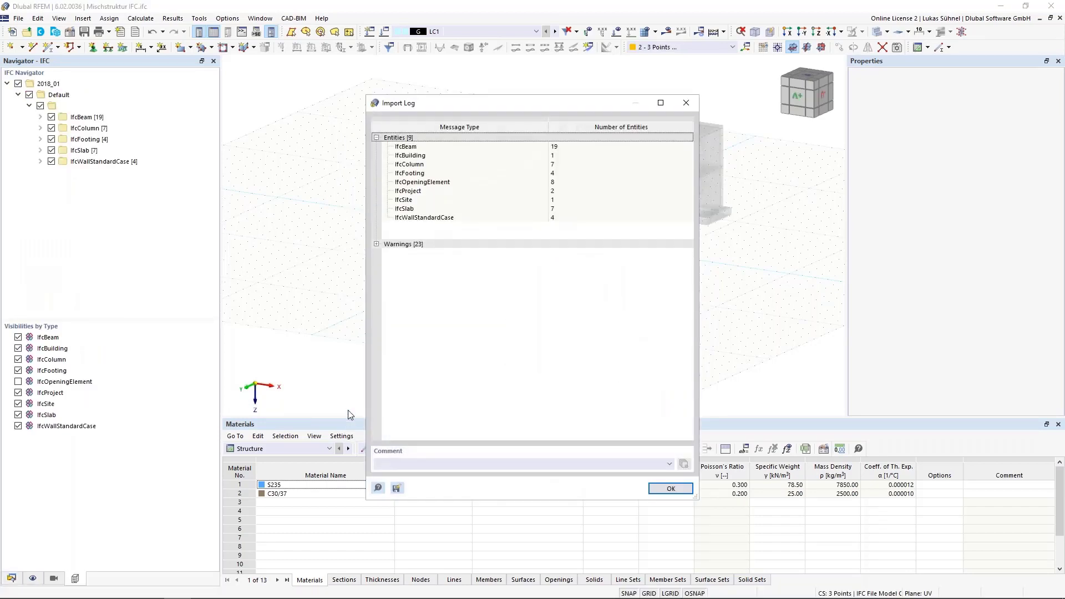
{"action": "left_click", "coordinate": [675, 492]}
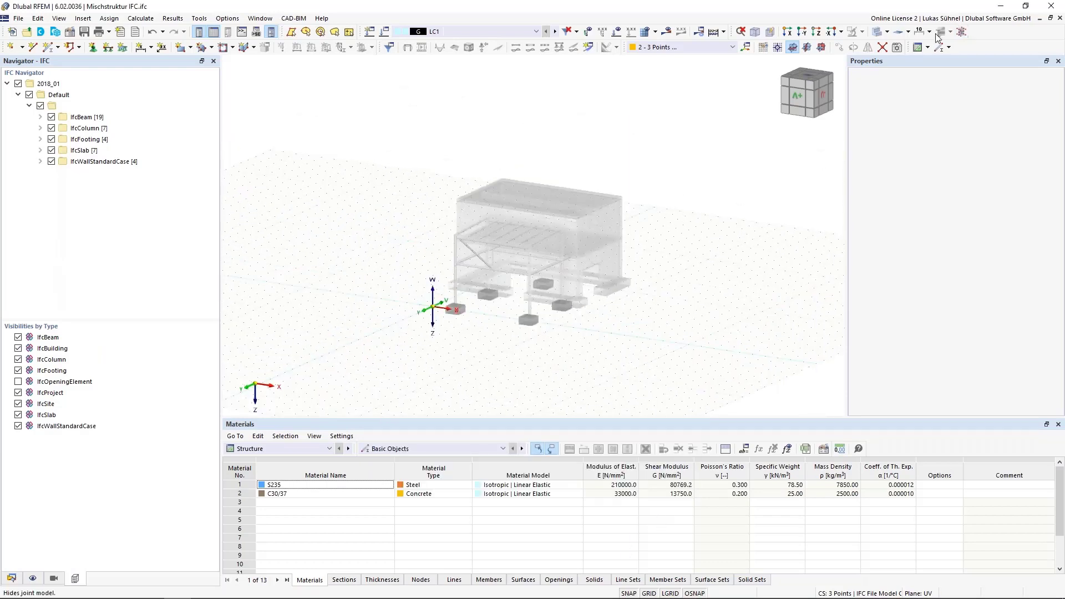
Switch the IFC model from transparent to solid display and view it from the steel canopy side
{"action": "left_click", "coordinate": [963, 32]}
{"action": "left_click", "coordinate": [898, 53]}
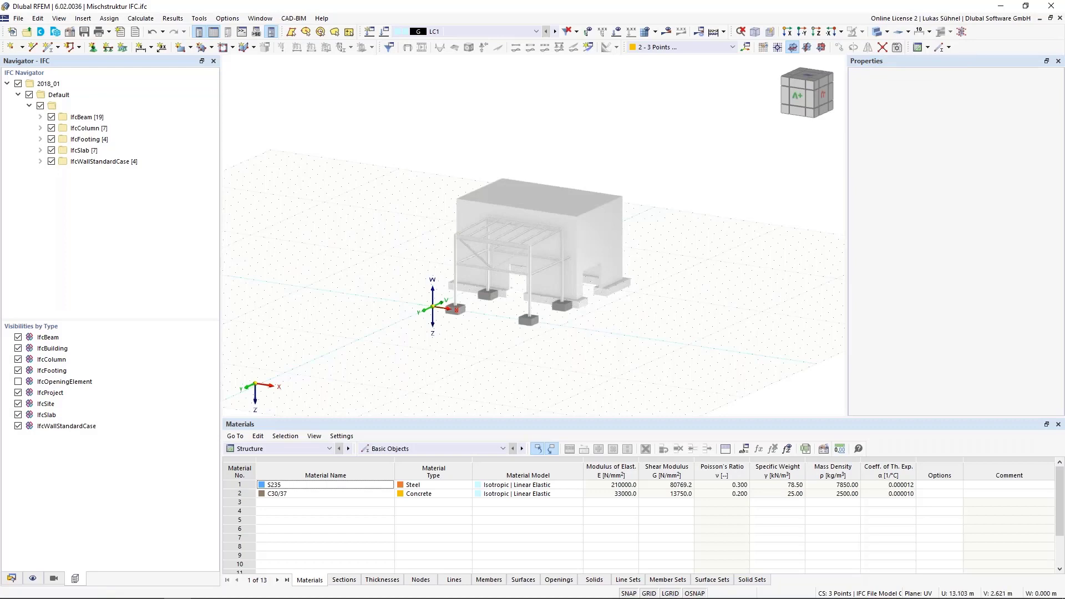
{"action": "middle_click_drag", "start_coordinate": [613, 331], "coordinate": [434, 281], "text": "ctrl"}
{"action": "scroll", "coordinate": [494, 269], "scroll_direction": "up", "scroll_amount": 5}
{"action": "scroll", "coordinate": [475, 286], "scroll_direction": "down", "scroll_amount": 1}
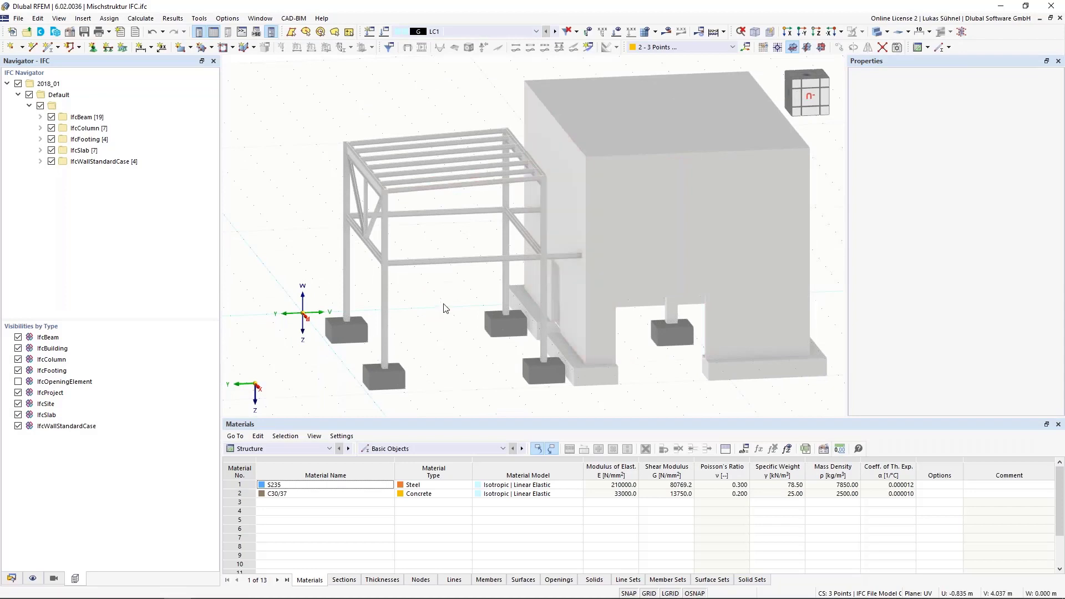
{"action": "middle_click_drag", "start_coordinate": [453, 341], "coordinate": [435, 371], "text": "ctrl"}
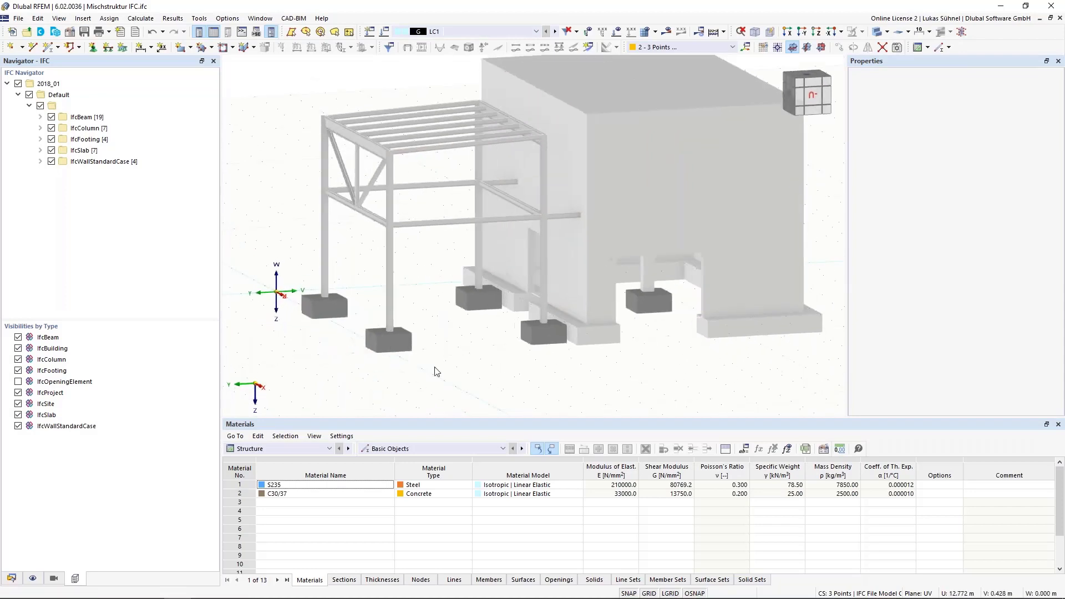
{"action": "scroll", "coordinate": [439, 352], "scroll_direction": "down", "scroll_amount": 1}
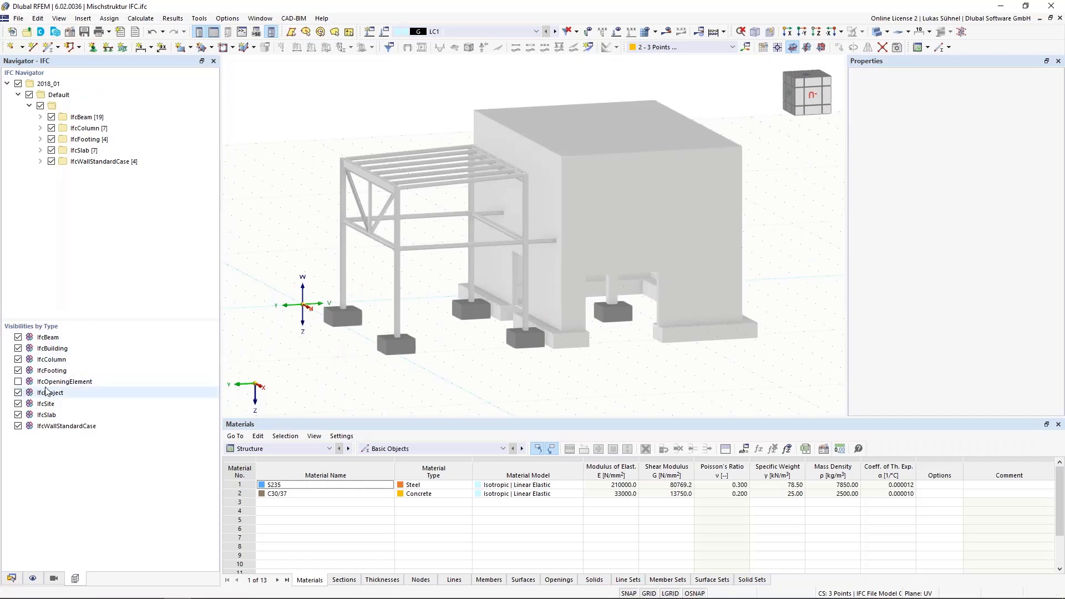
Hide the IfcSlab entities temporarily to examine the building's interior from above
{"action": "left_click", "coordinate": [18, 414]}
{"action": "middle_click_drag", "start_coordinate": [352, 266], "coordinate": [377, 333], "text": "ctrl"}
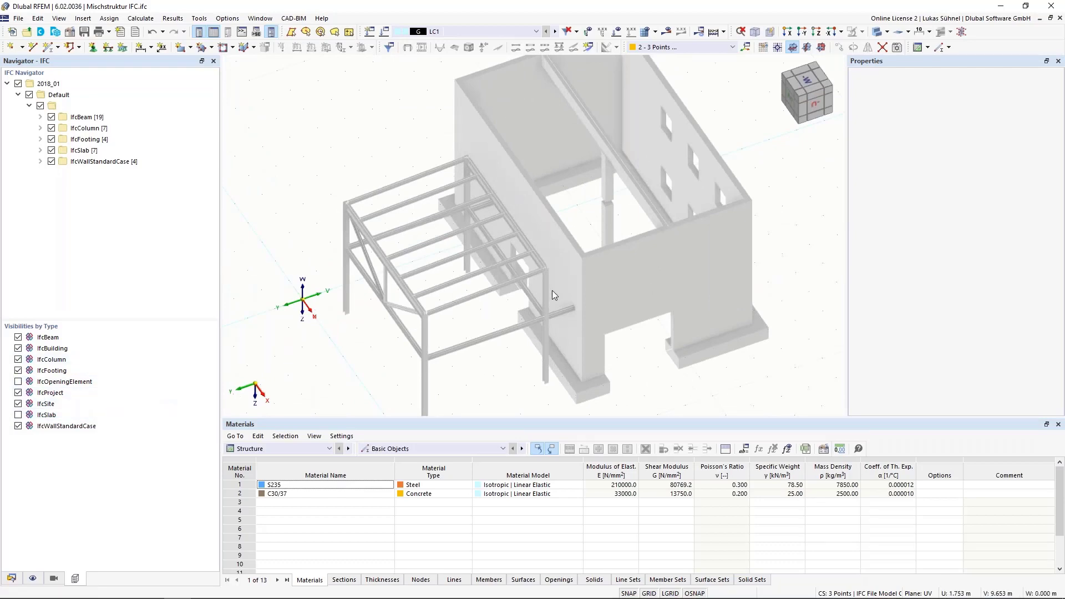
{"action": "middle_click_drag", "start_coordinate": [563, 361], "coordinate": [560, 405]}
{"action": "middle_click_drag", "start_coordinate": [561, 333], "coordinate": [482, 355], "text": "ctrl"}
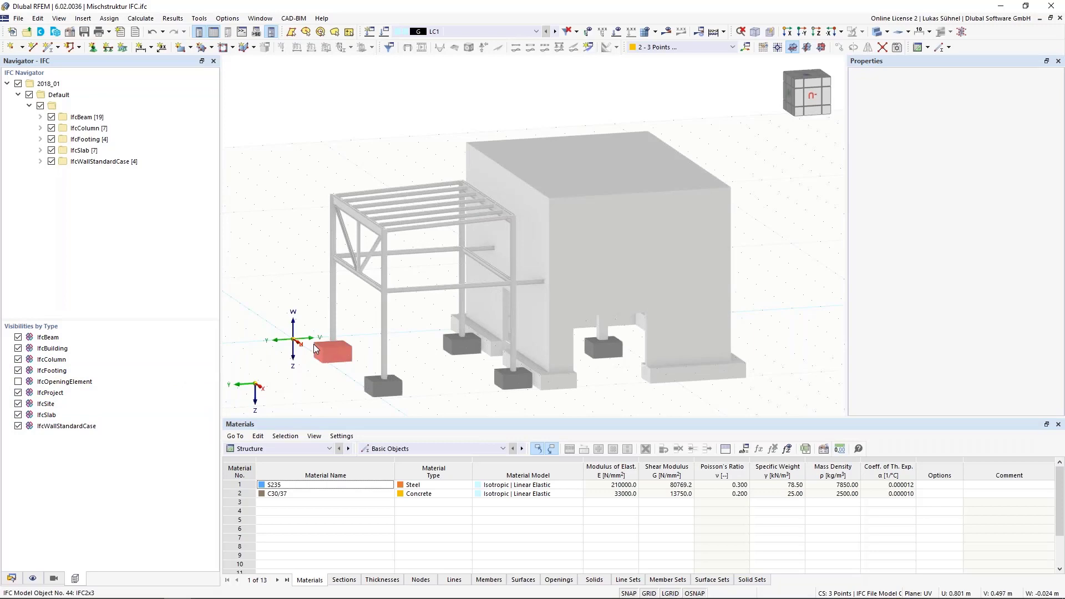
List the individual IfcColumn entities and temporarily hide the first two HEA 160 columns
{"action": "left_click", "coordinate": [40, 128]}
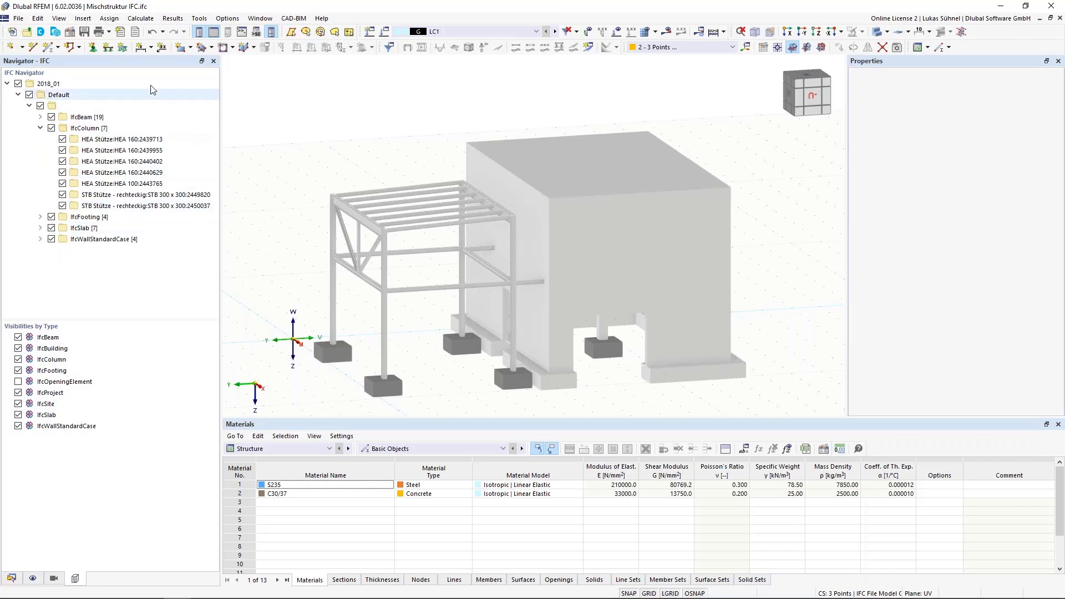
{"action": "left_click", "coordinate": [62, 140]}
{"action": "left_click", "coordinate": [63, 149]}
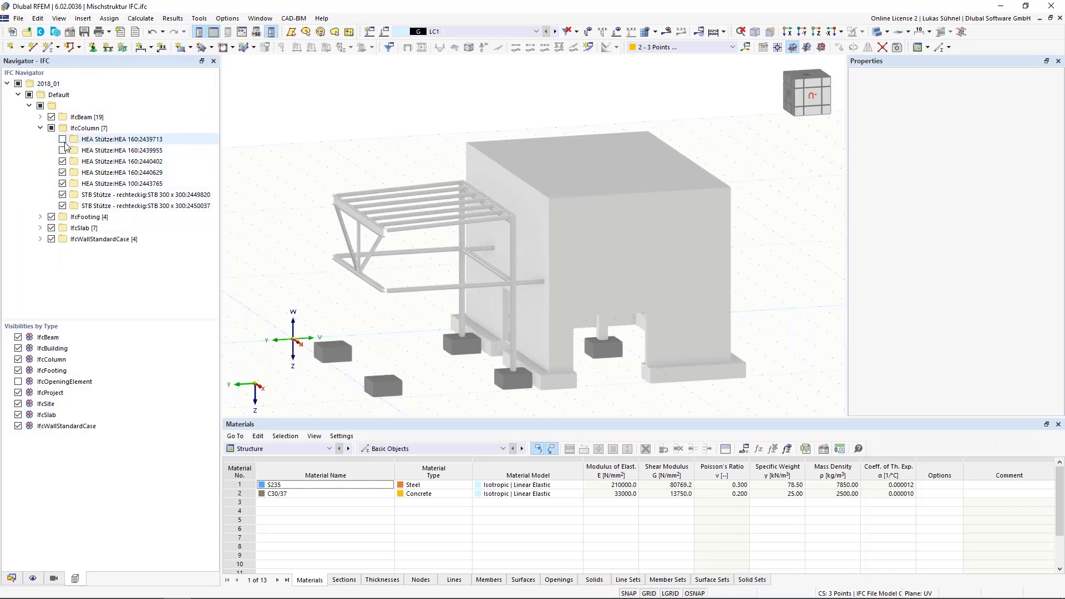
{"action": "left_click", "coordinate": [63, 139]}
{"action": "left_click", "coordinate": [62, 150]}
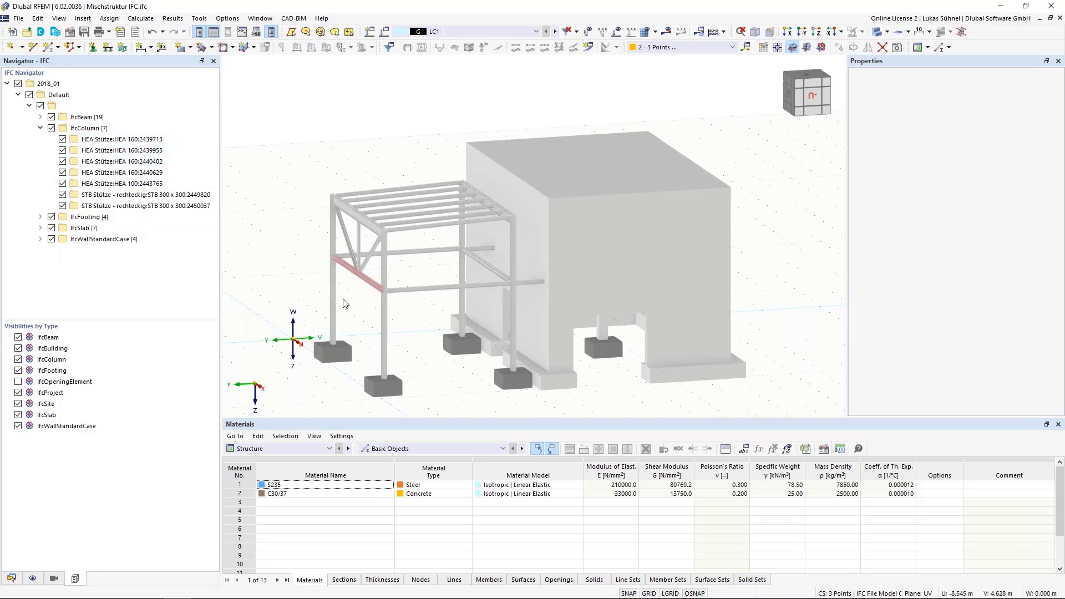
Select the canopy's outer HEA 160 corner column nearest the viewer and inspect its IFC basic properties
{"action": "scroll", "coordinate": [405, 308], "scroll_direction": "up", "scroll_amount": 3}
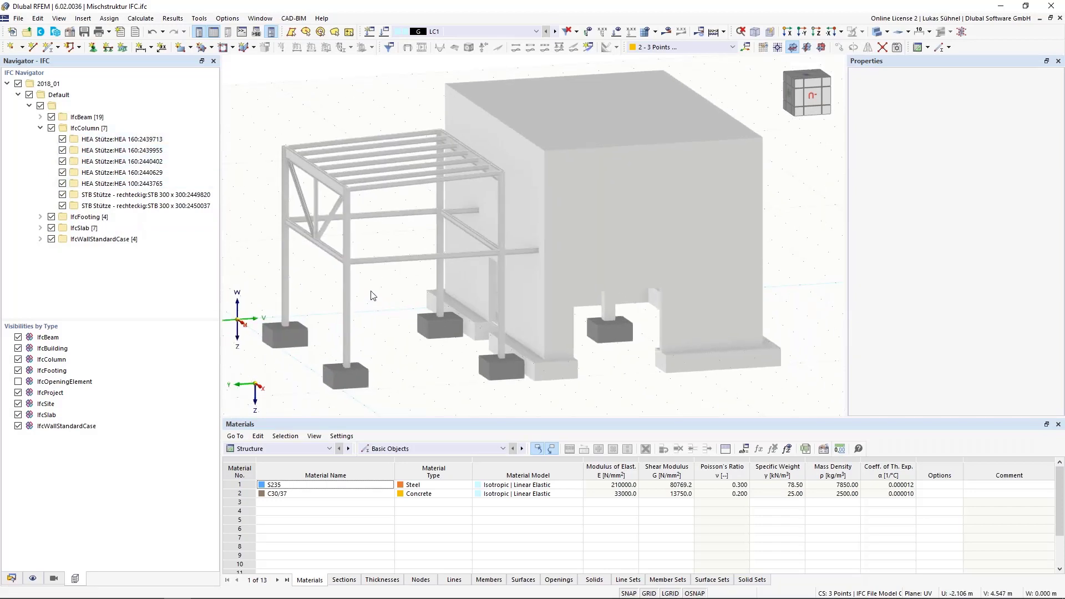
{"action": "left_click", "coordinate": [348, 278]}
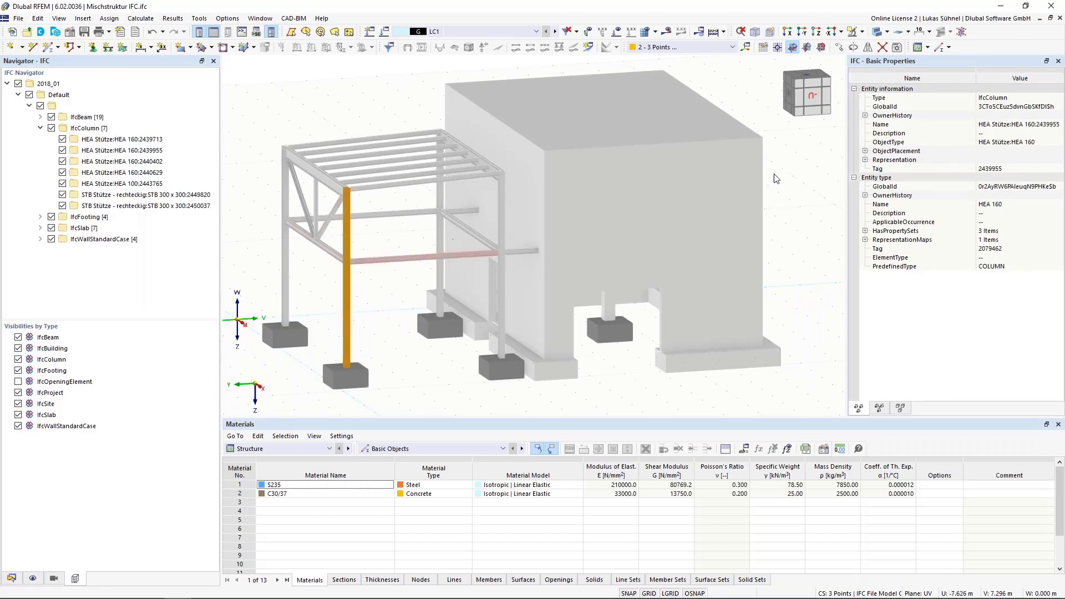
{"action": "left_click", "coordinate": [270, 31]}
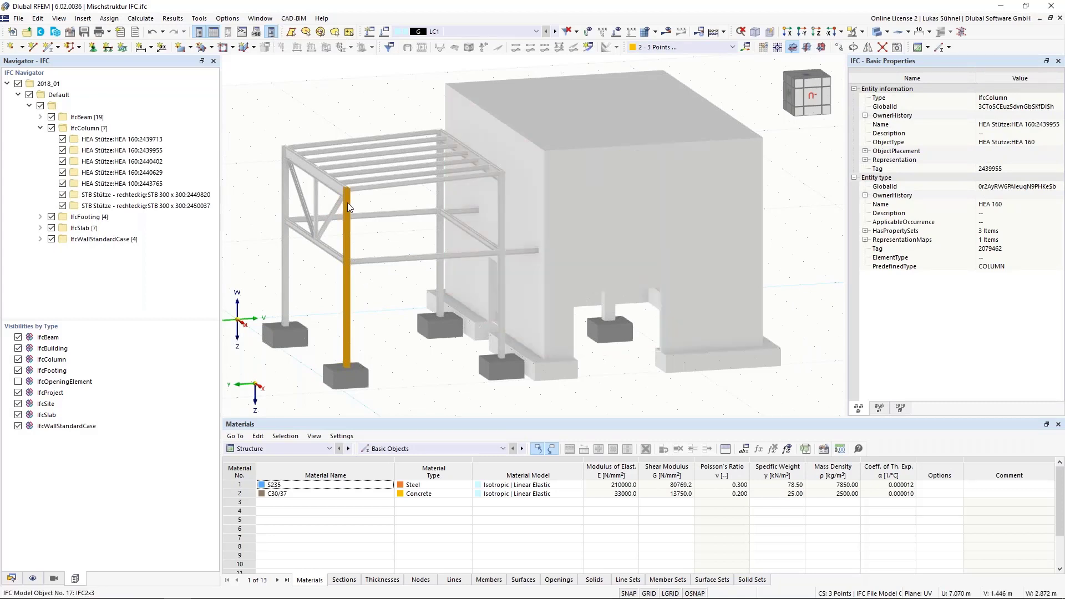
Inspect the basic properties and associated IfcMaterial of the IPE 300 beam at the canopy's outer roof edge, and clear the selection
{"action": "left_click", "coordinate": [331, 189]}
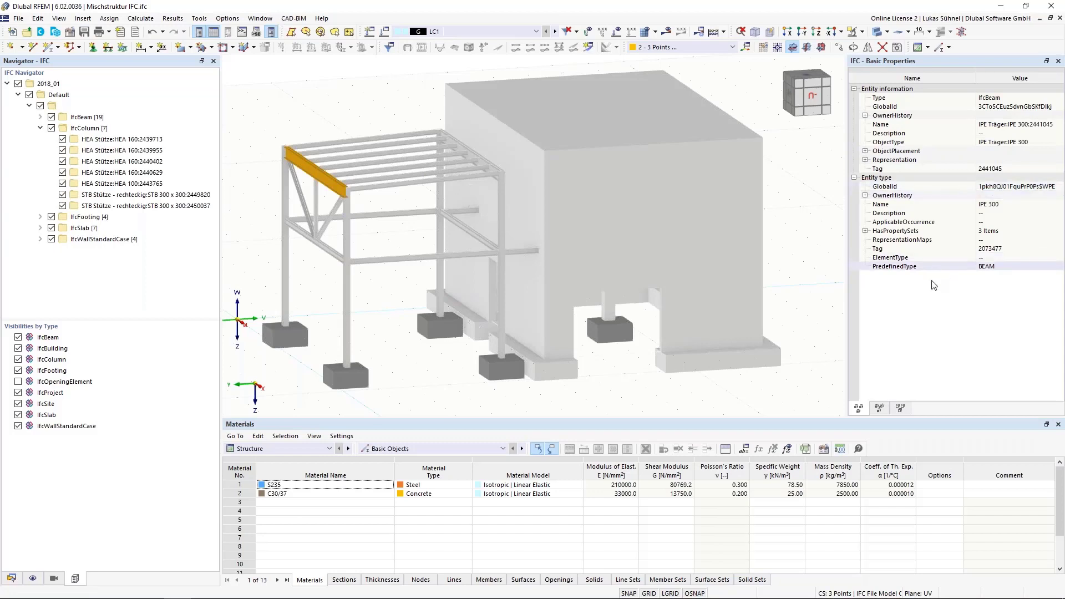
{"action": "left_click", "coordinate": [900, 408]}
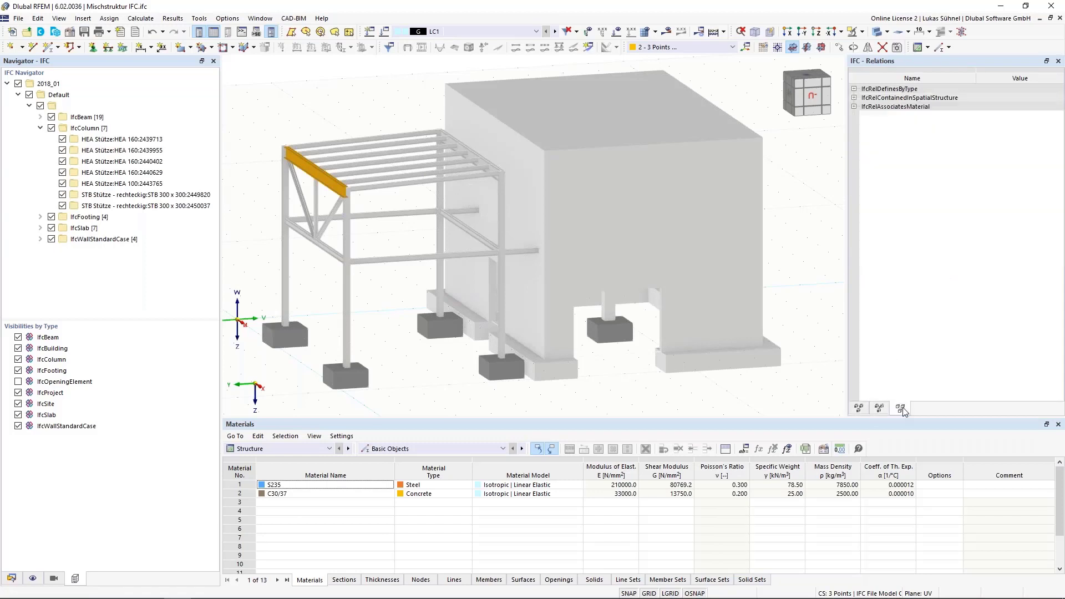
{"action": "left_click", "coordinate": [854, 107]}
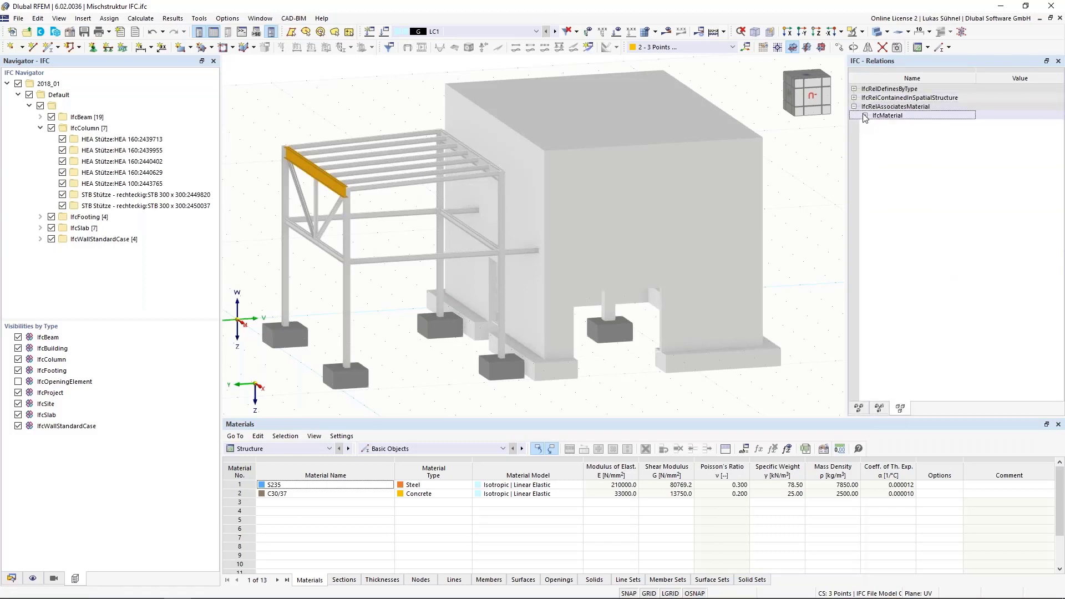
{"action": "left_click", "coordinate": [865, 115]}
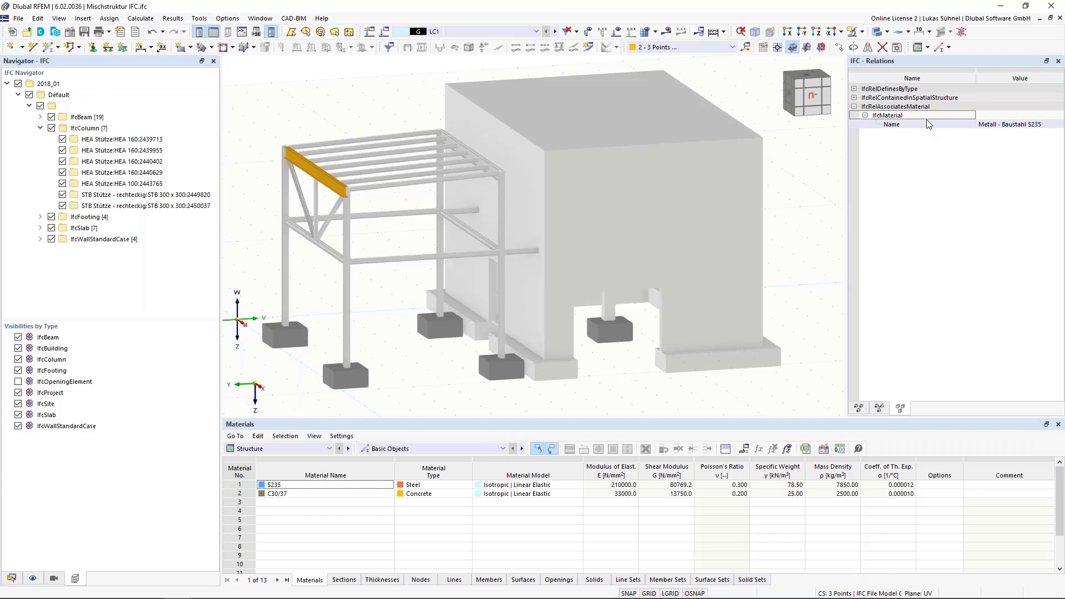
{"action": "left_click", "coordinate": [987, 126]}
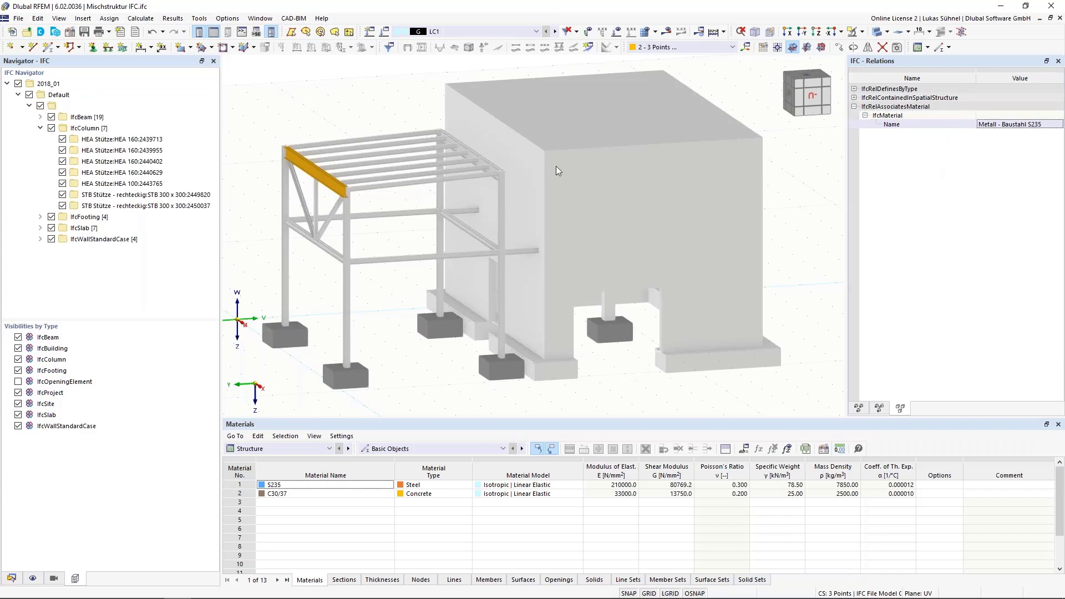
{"action": "left_click", "coordinate": [267, 102]}
Hide all IfcSlab entities so that the column bases are exposed
{"action": "middle_click_drag", "start_coordinate": [269, 103], "coordinate": [321, 112], "text": "ctrl"}
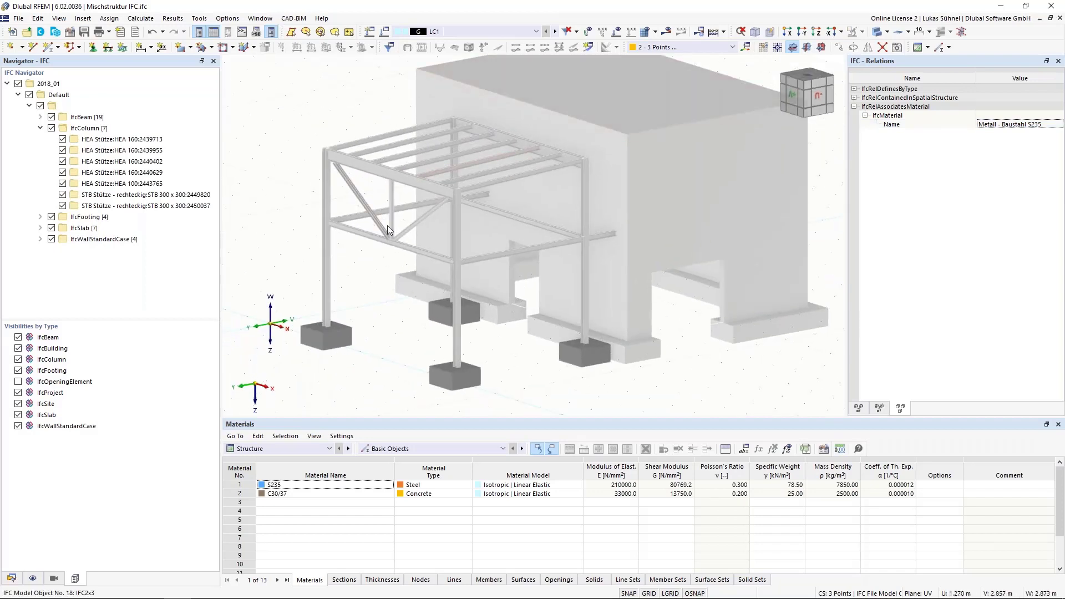
{"action": "left_click", "coordinate": [17, 416]}
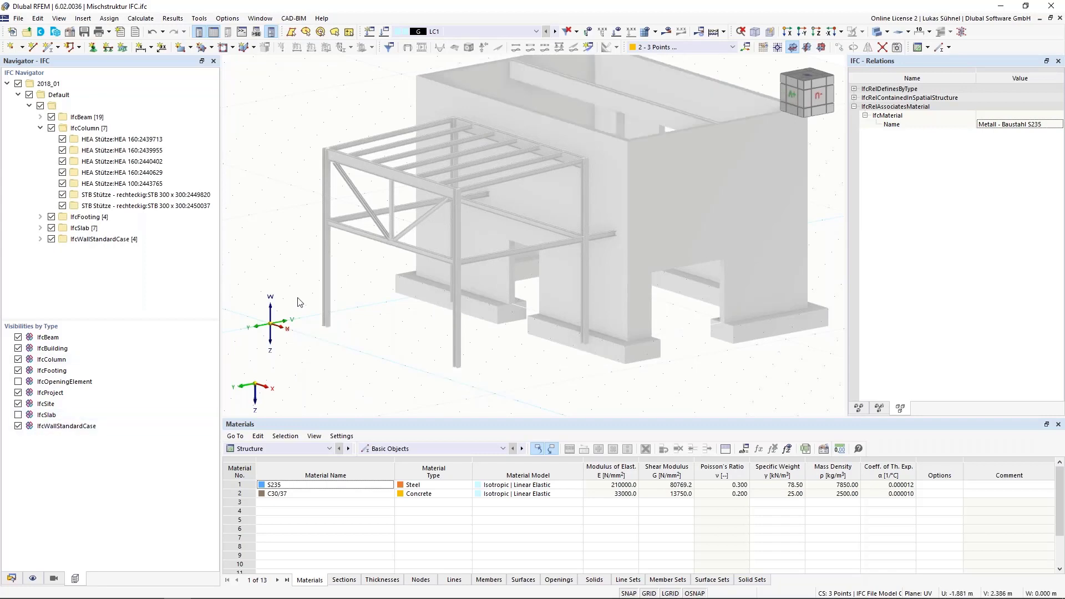
{"action": "middle_click_drag", "start_coordinate": [297, 302], "coordinate": [333, 317]}
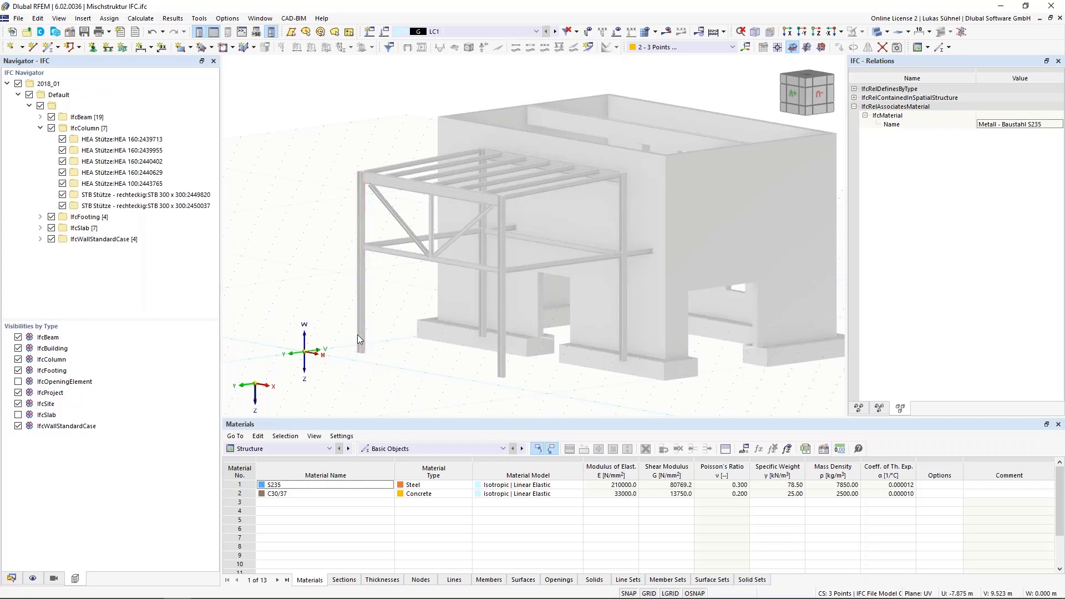
Examine the open base profile of the canopy's outer corner column (HEA 160:2439713) and check the enabled object snap options
{"action": "scroll", "coordinate": [359, 362], "scroll_direction": "up", "scroll_amount": 4}
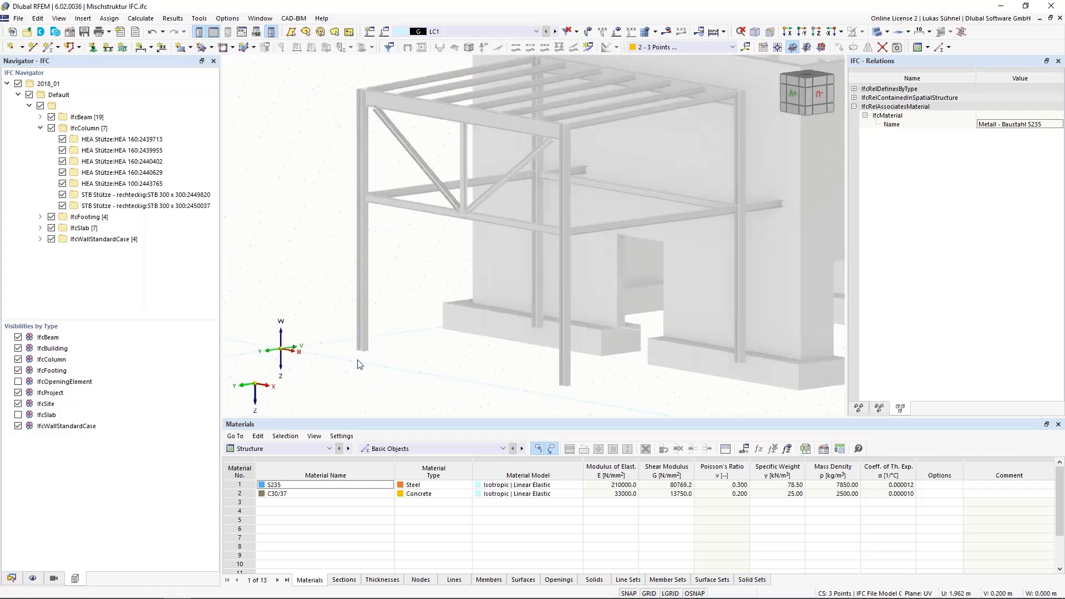
{"action": "scroll", "coordinate": [358, 364], "scroll_direction": "up", "scroll_amount": 4}
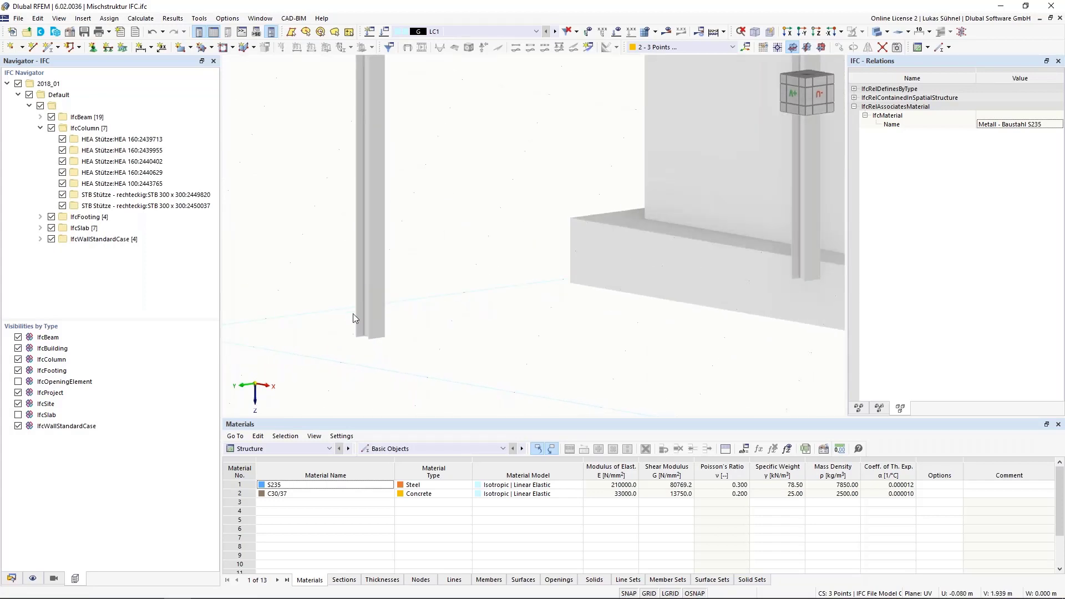
{"action": "scroll", "coordinate": [359, 364], "scroll_direction": "up", "scroll_amount": 4}
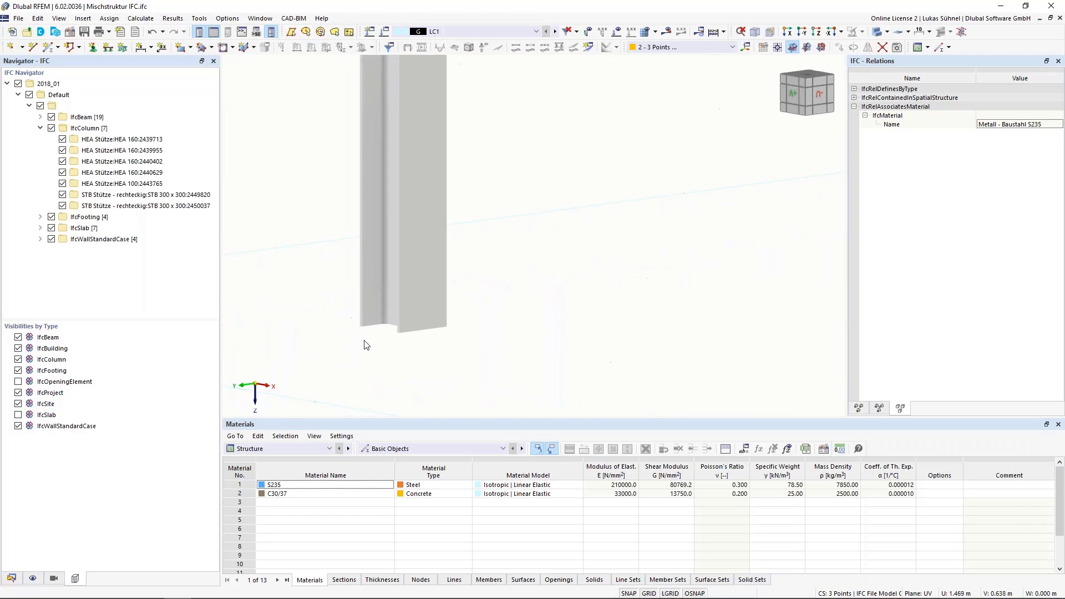
{"action": "middle_click_drag", "start_coordinate": [377, 363], "coordinate": [366, 329]}
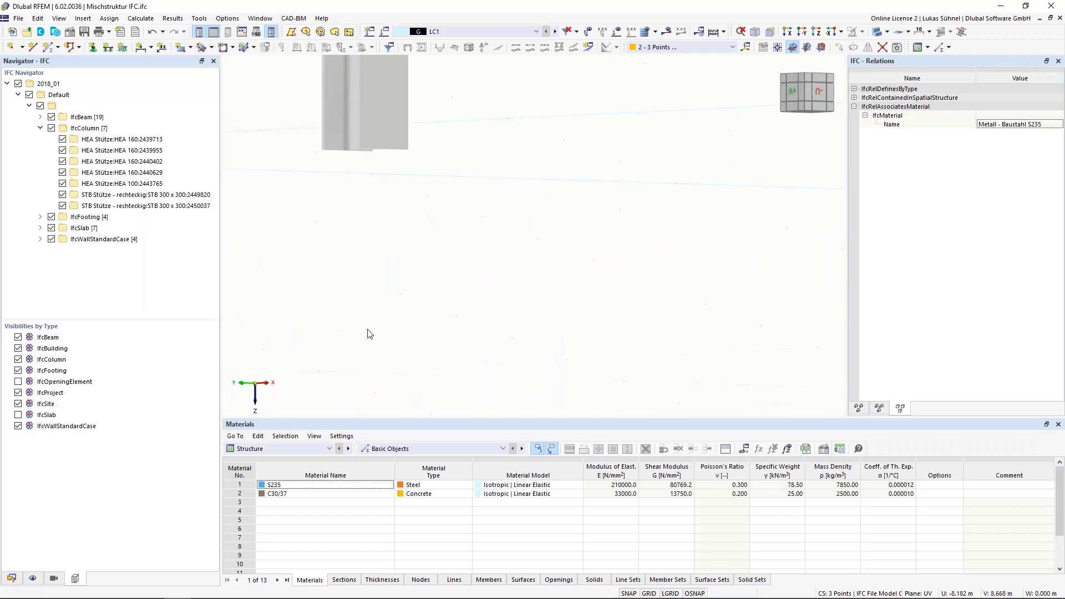
{"action": "scroll", "coordinate": [365, 187], "scroll_direction": "down", "scroll_amount": 1}
{"action": "middle_click_drag", "start_coordinate": [362, 223], "coordinate": [376, 270]}
{"action": "middle_click_drag", "start_coordinate": [376, 269], "coordinate": [390, 374], "text": "ctrl"}
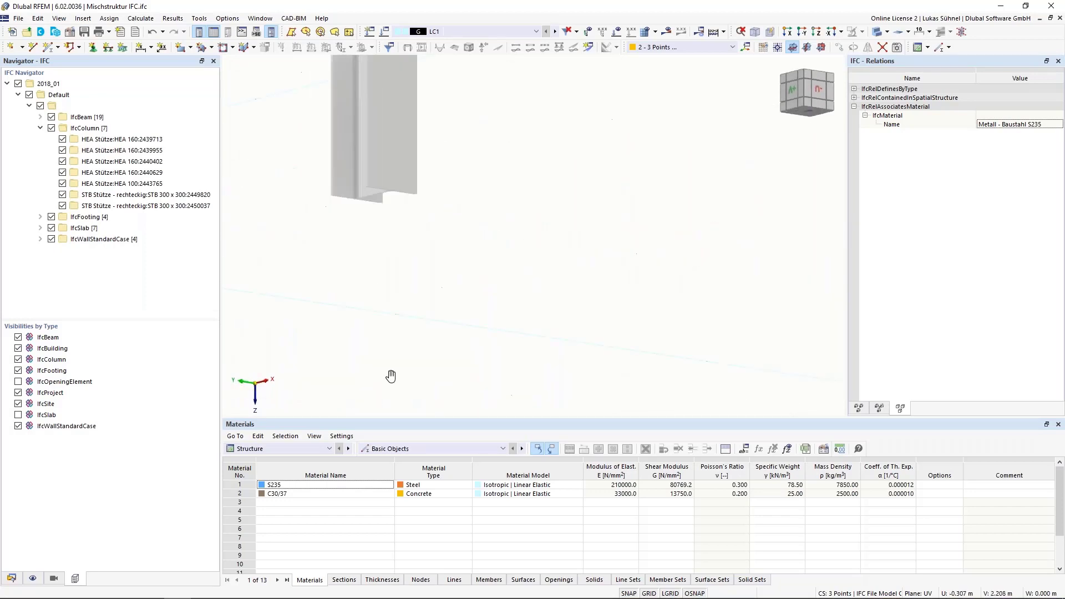
{"action": "middle_click_drag", "start_coordinate": [339, 167], "coordinate": [347, 266]}
{"action": "scroll", "coordinate": [347, 267], "scroll_direction": "up", "scroll_amount": 3}
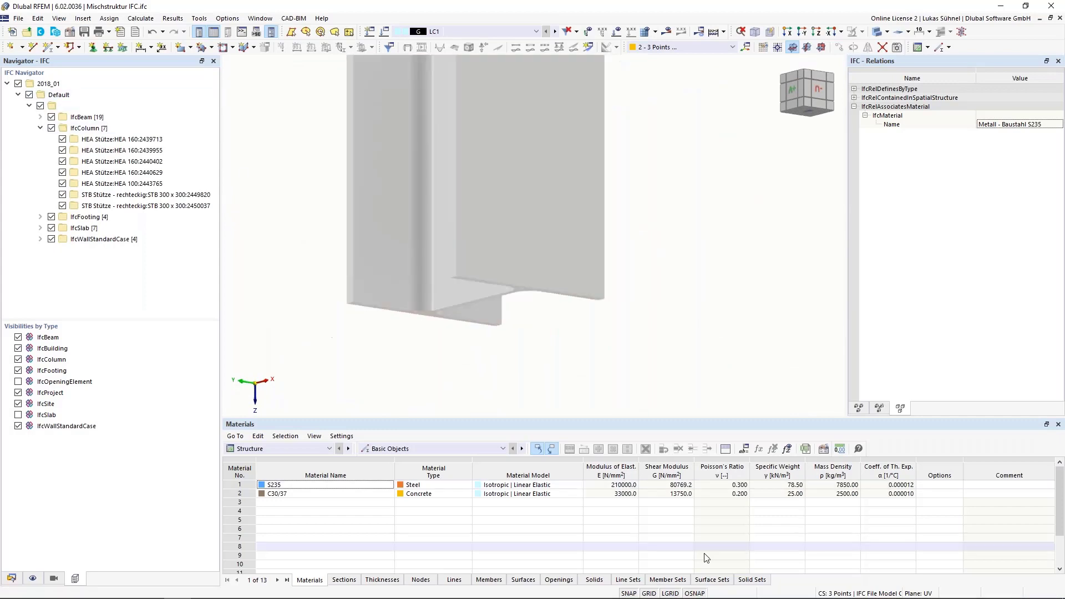
{"action": "right_click", "coordinate": [700, 593]}
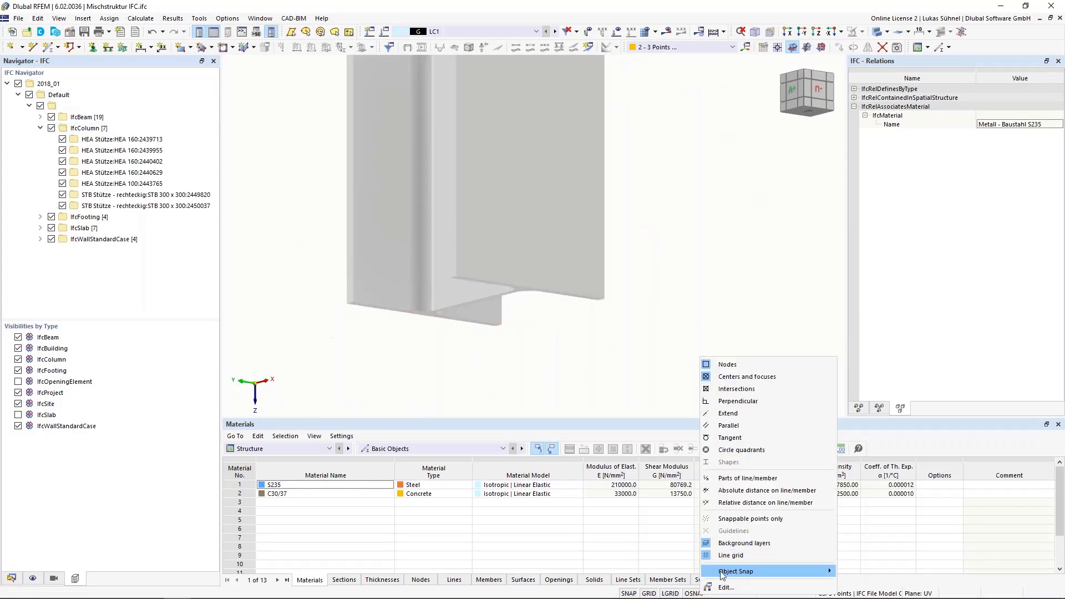
{"action": "left_click", "coordinate": [422, 373]}
Place a node at 50% between two diagonally opposite flange corners at the base of the outer corner column
{"action": "left_click", "coordinate": [22, 48]}
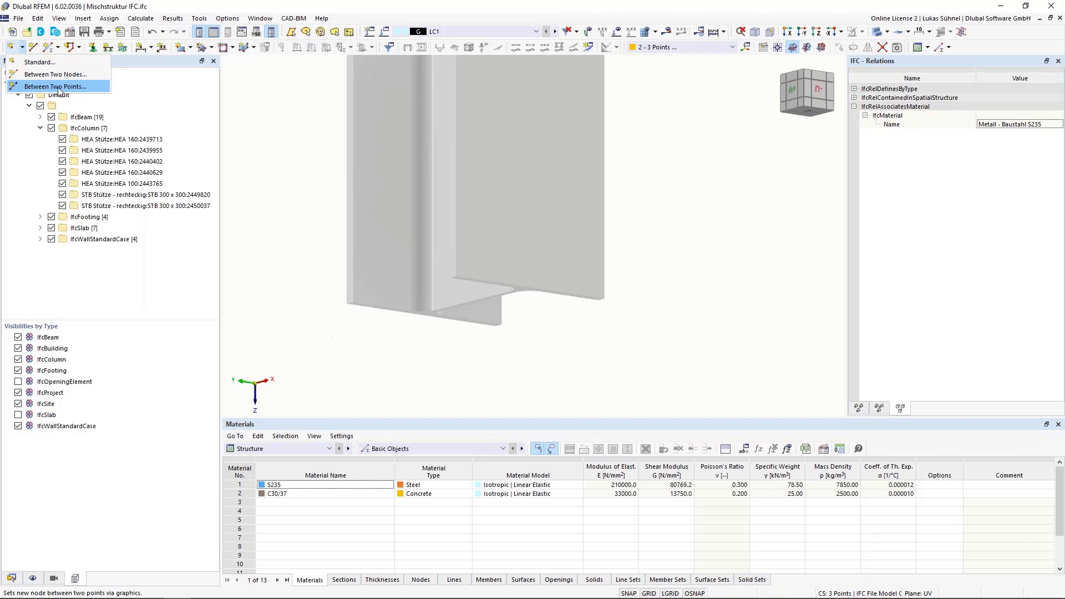
{"action": "left_click", "coordinate": [60, 87]}
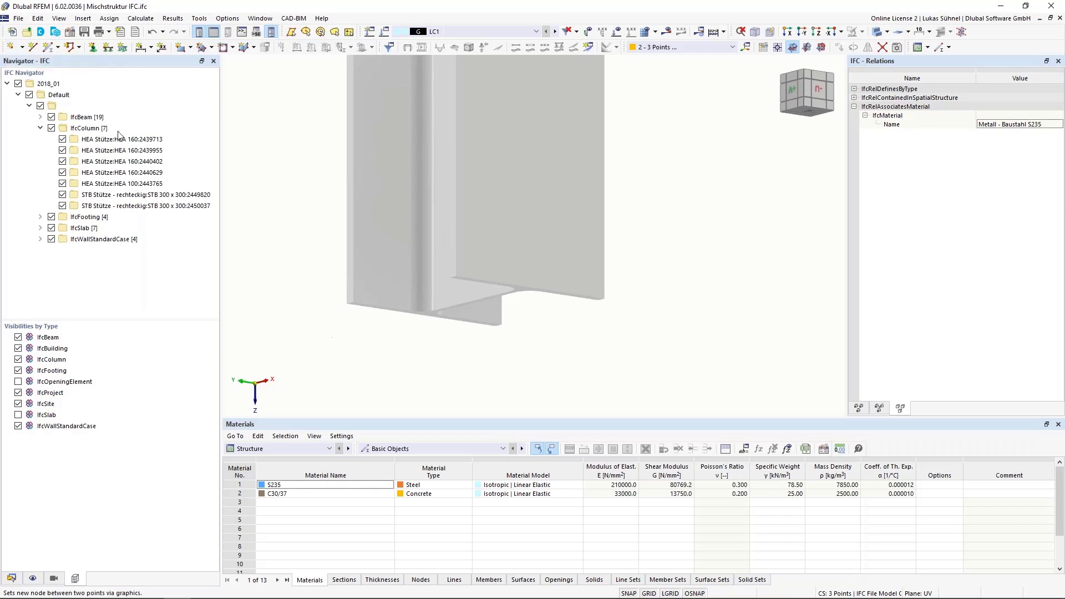
{"action": "scroll", "coordinate": [494, 329], "scroll_direction": "up", "scroll_amount": 2}
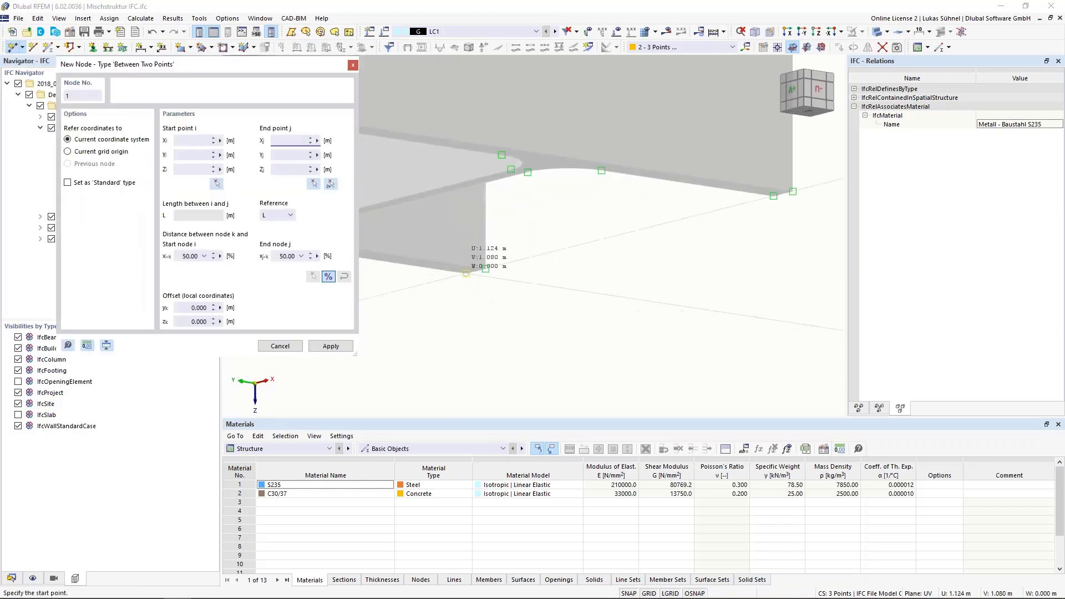
{"action": "left_click", "coordinate": [467, 272]}
{"action": "scroll", "coordinate": [527, 318], "scroll_direction": "down", "scroll_amount": 2}
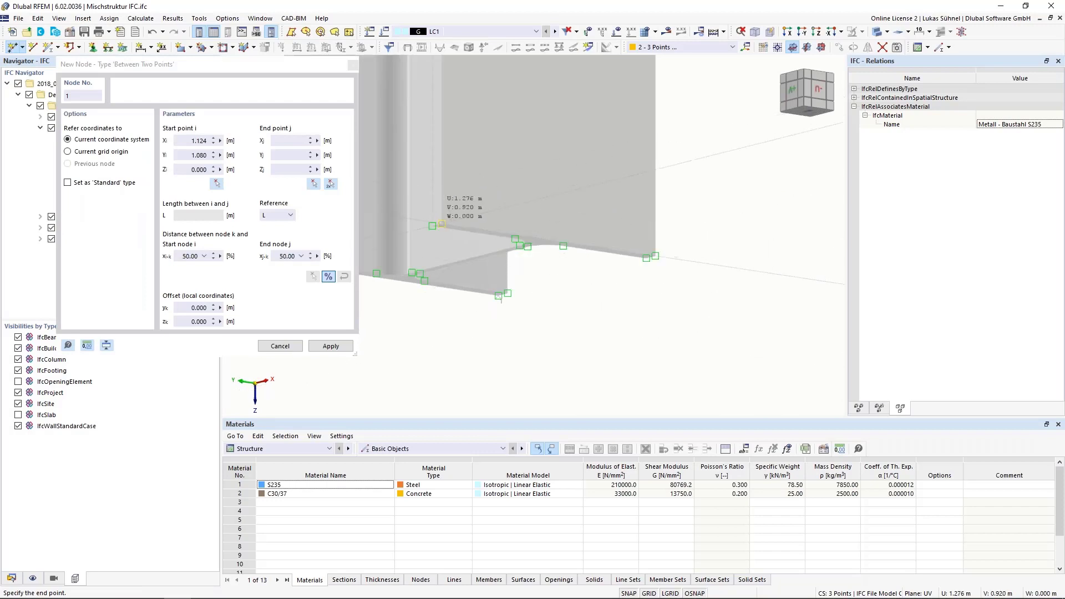
{"action": "left_click", "coordinate": [436, 192]}
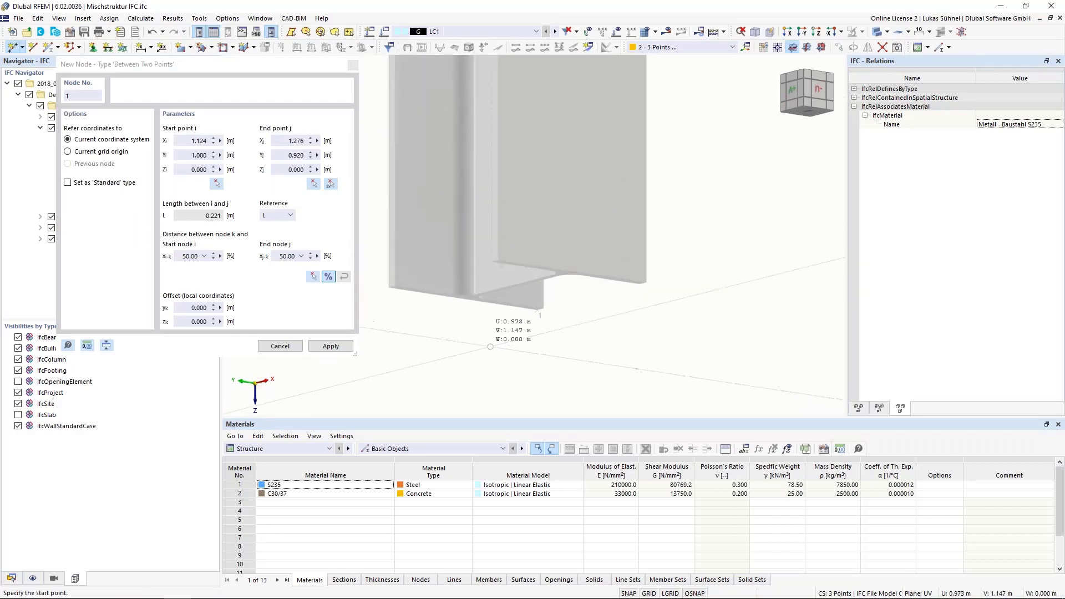
{"action": "left_click", "coordinate": [331, 346]}
Place a second between-two-points node at 50% between diagonally opposite flange corners at the column's top and end node placement
{"action": "scroll", "coordinate": [493, 363], "scroll_direction": "down", "scroll_amount": 8}
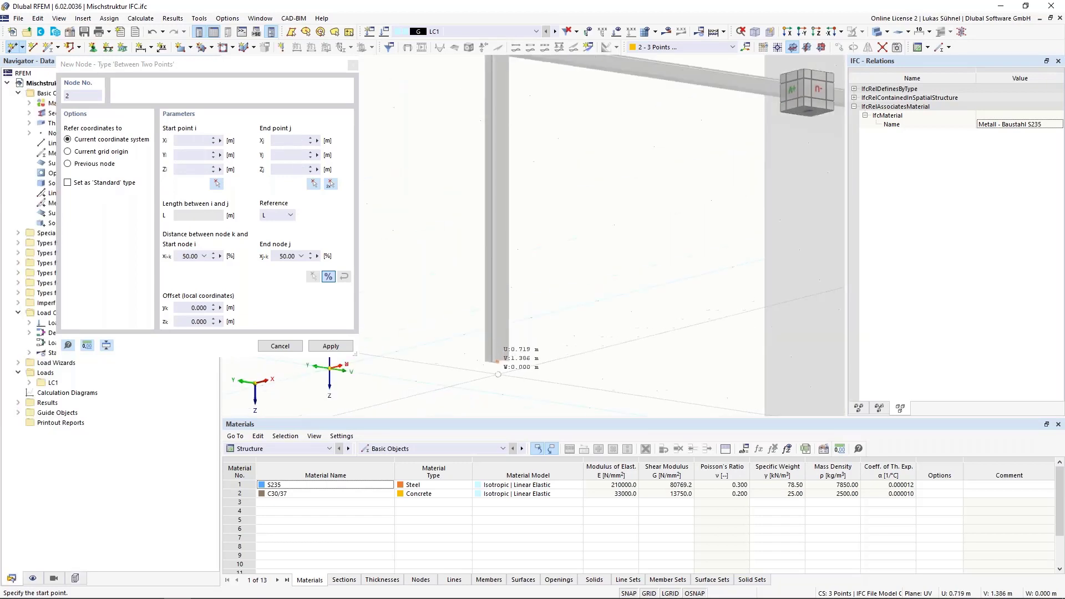
{"action": "middle_click_drag", "start_coordinate": [533, 72], "coordinate": [530, 232]}
{"action": "scroll", "coordinate": [500, 209], "scroll_direction": "up", "scroll_amount": 4}
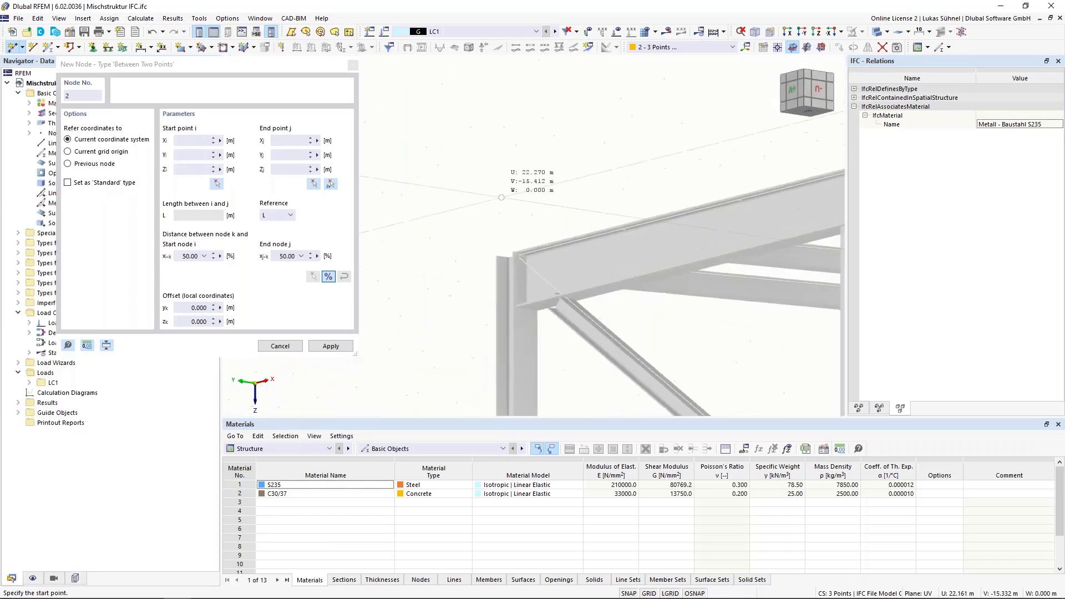
{"action": "mouse_move", "coordinate": [501, 177]}
{"action": "middle_mouse_down"}
{"action": "mouse_move", "coordinate": [525, 288]}
{"action": "mouse_move", "coordinate": [492, 163]}
{"action": "middle_mouse_up"}
{"action": "scroll", "coordinate": [530, 283], "scroll_direction": "up", "scroll_amount": 6}
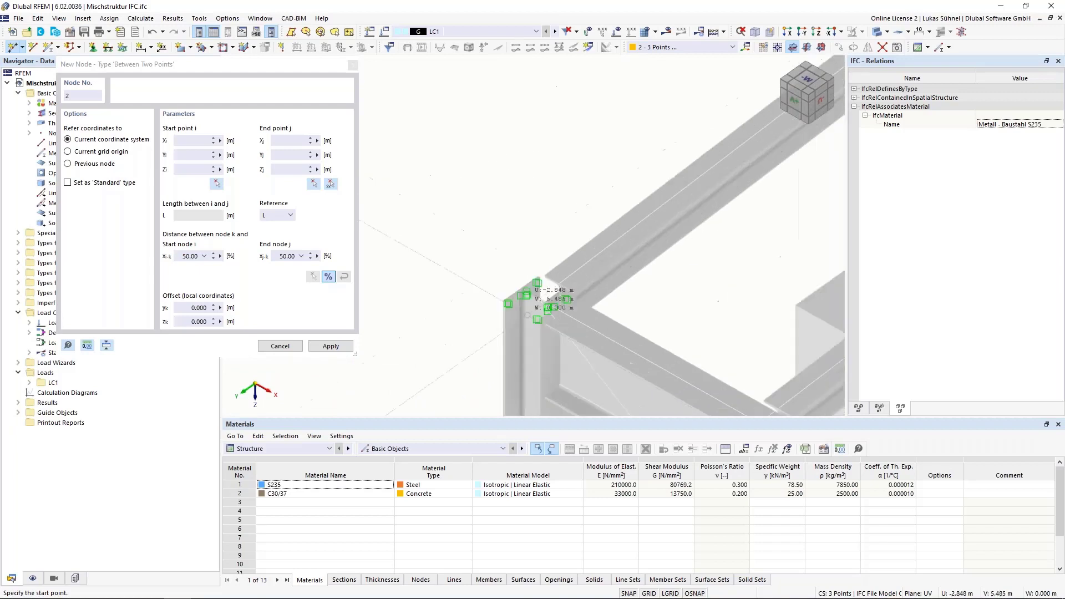
{"action": "scroll", "coordinate": [535, 263], "scroll_direction": "up", "scroll_amount": 3}
{"action": "left_click", "coordinate": [562, 217]}
{"action": "scroll", "coordinate": [561, 216], "scroll_direction": "down", "scroll_amount": 2}
{"action": "middle_click_drag", "start_coordinate": [562, 215], "coordinate": [542, 153]}
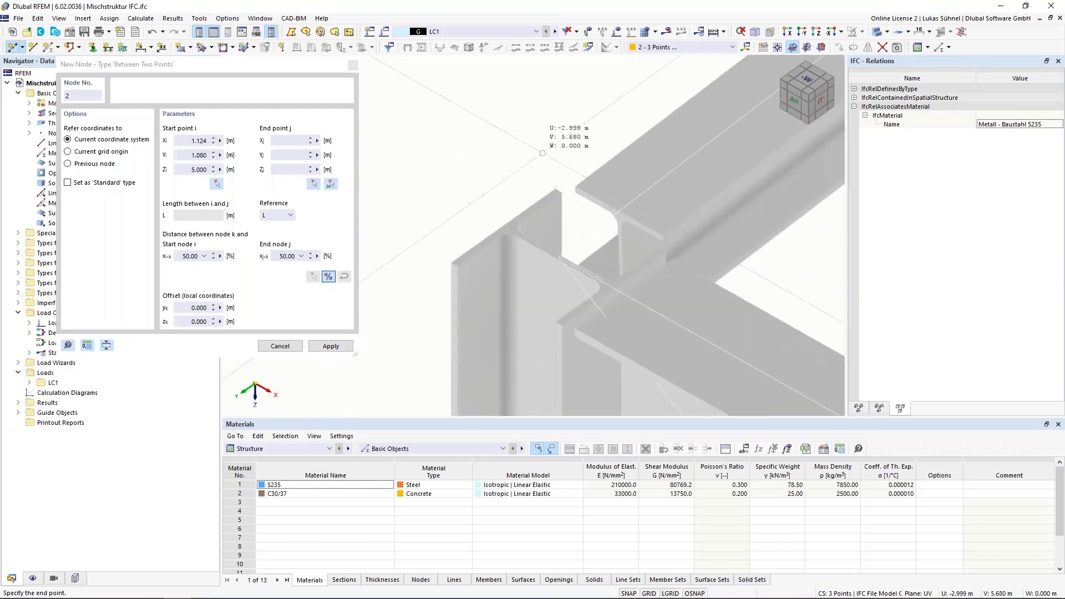
{"action": "scroll", "coordinate": [569, 334], "scroll_direction": "up", "scroll_amount": 3}
{"action": "left_click", "coordinate": [528, 286]}
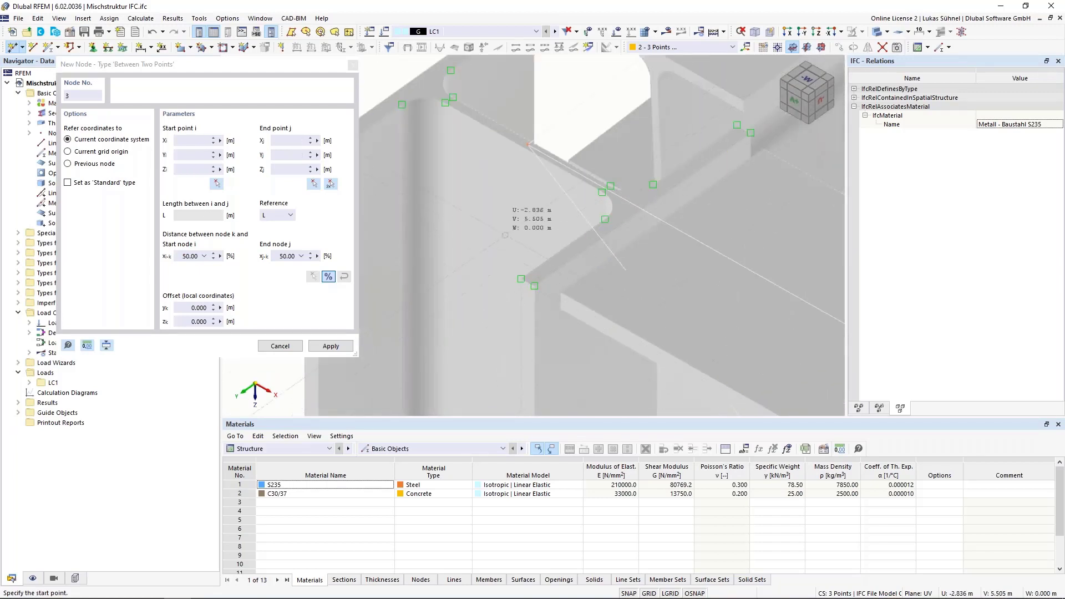
{"action": "scroll", "coordinate": [488, 211], "scroll_direction": "down", "scroll_amount": 4}
{"action": "key", "text": "Escape"}
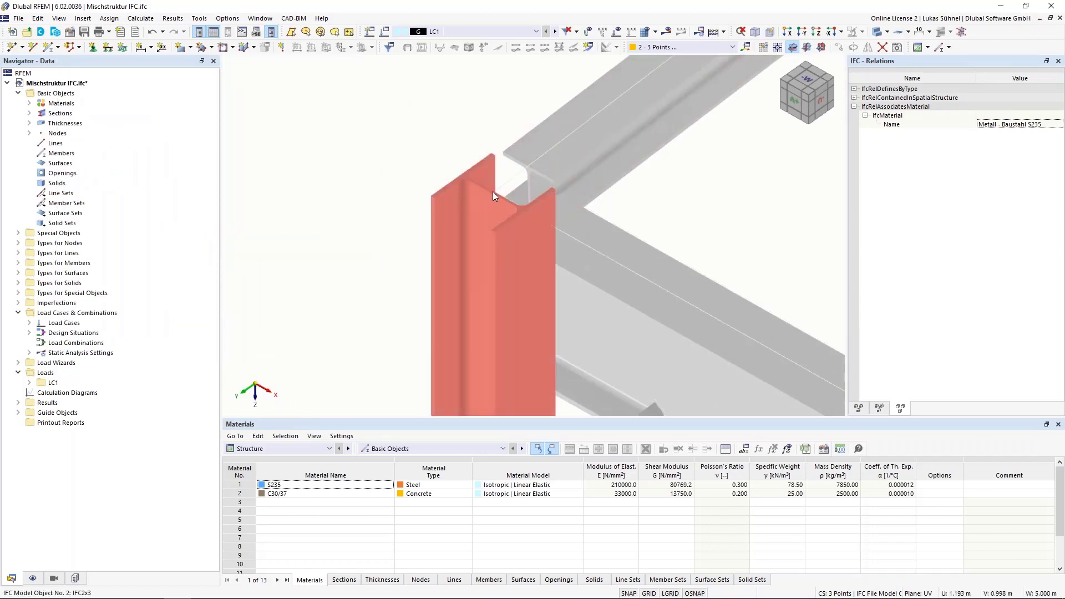
Look up the section name of the outer corner column in its IFC basic properties and clear the selection
{"action": "scroll", "coordinate": [371, 131], "scroll_direction": "down", "scroll_amount": 3}
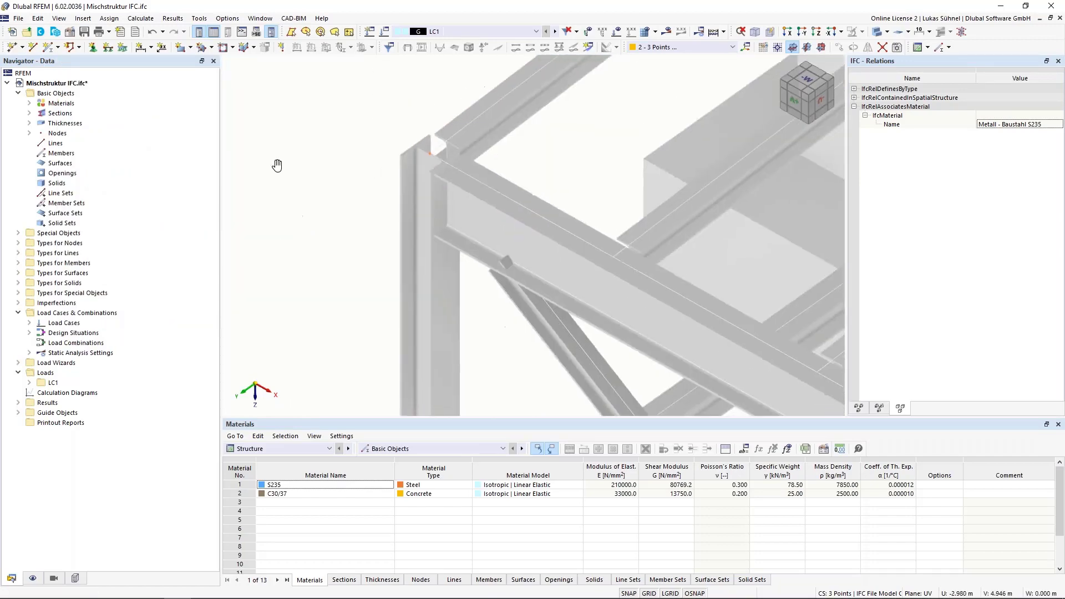
{"action": "middle_click_drag", "start_coordinate": [277, 164], "coordinate": [258, 108]}
{"action": "scroll", "coordinate": [276, 152], "scroll_direction": "down", "scroll_amount": 4}
{"action": "middle_click_drag", "start_coordinate": [264, 178], "coordinate": [270, 144]}
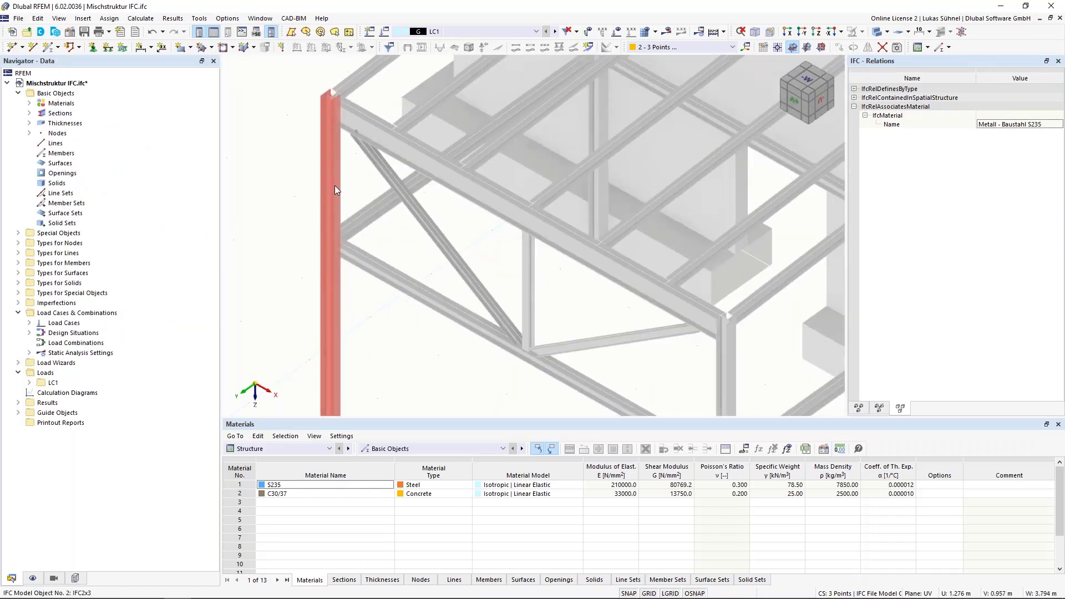
{"action": "left_click", "coordinate": [335, 186]}
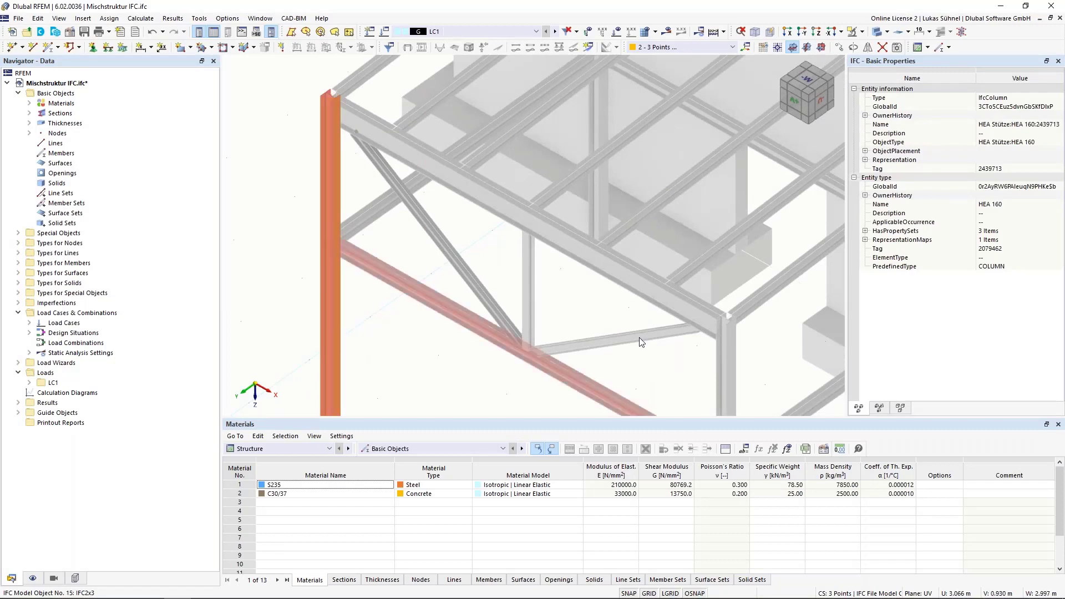
{"action": "left_click", "coordinate": [279, 202]}
Start a new single beam member with the standardized steel section HEA 160 (Euronorm 53-62; DIN 1025-3, SZS) in S235
{"action": "left_click", "coordinate": [49, 47]}
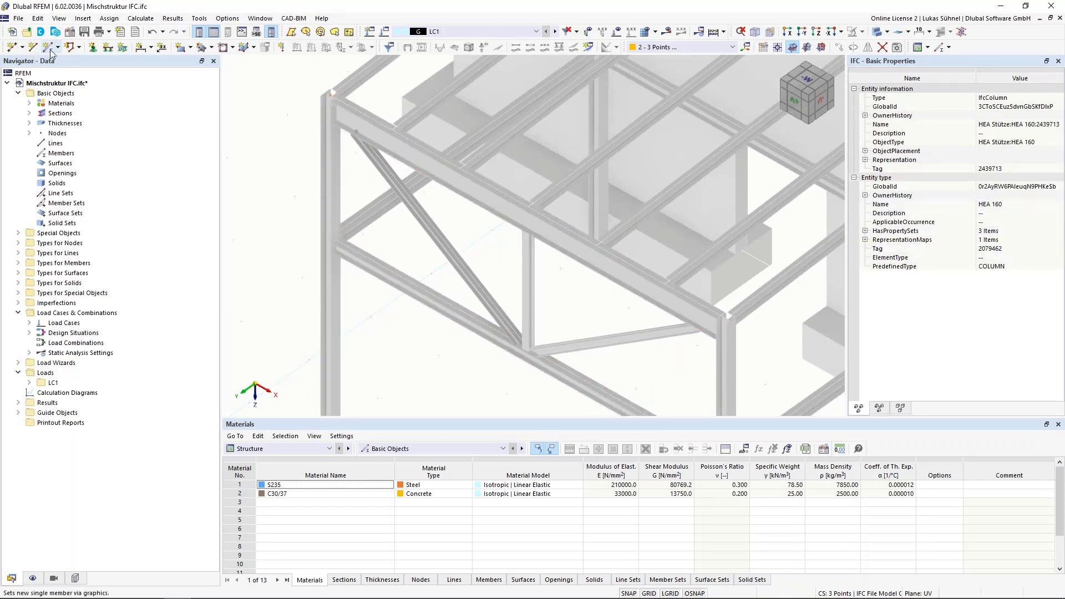
{"action": "left_click", "coordinate": [468, 314]}
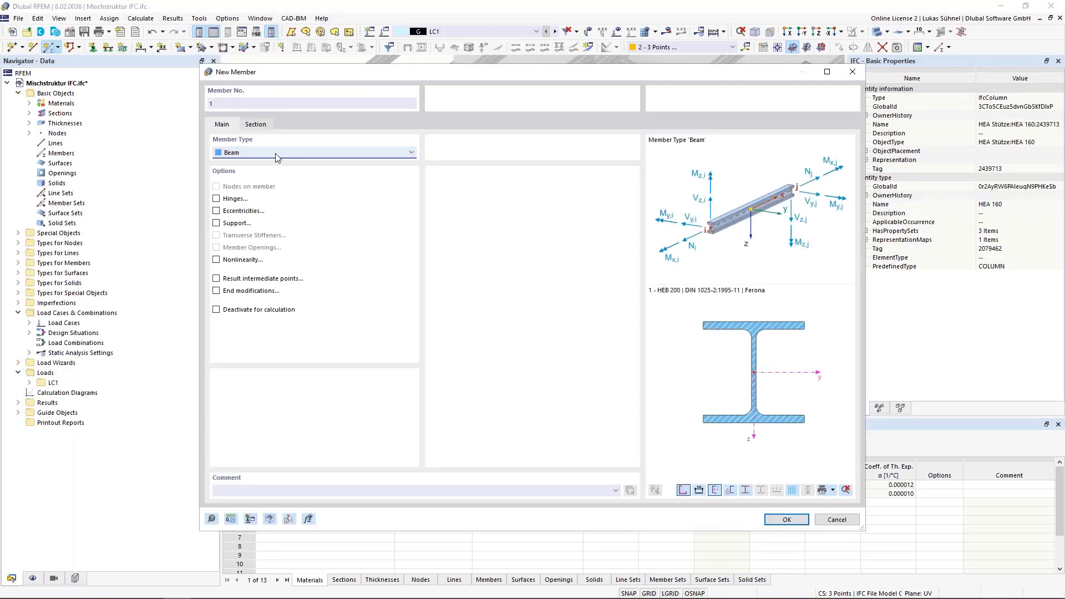
{"action": "left_click", "coordinate": [257, 124]}
{"action": "left_click", "coordinate": [569, 396]}
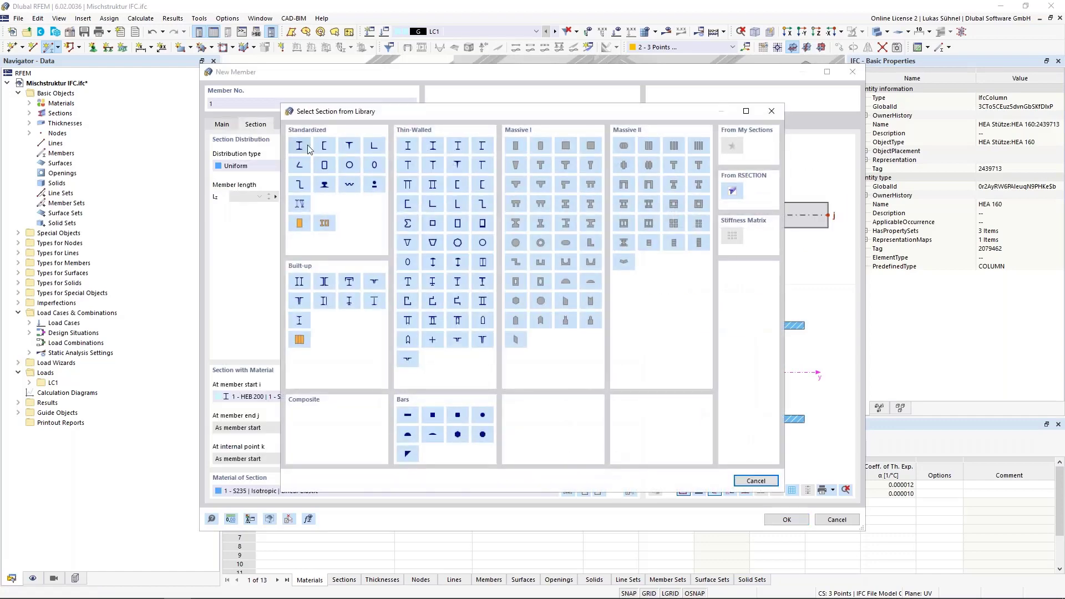
{"action": "left_click", "coordinate": [440, 286]}
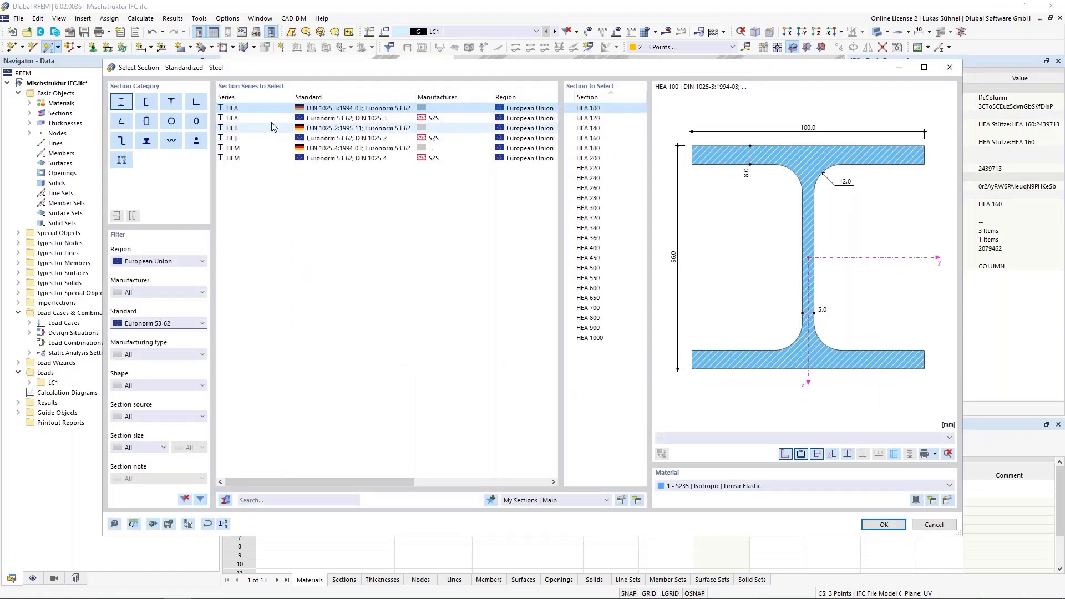
{"action": "left_click", "coordinate": [271, 121]}
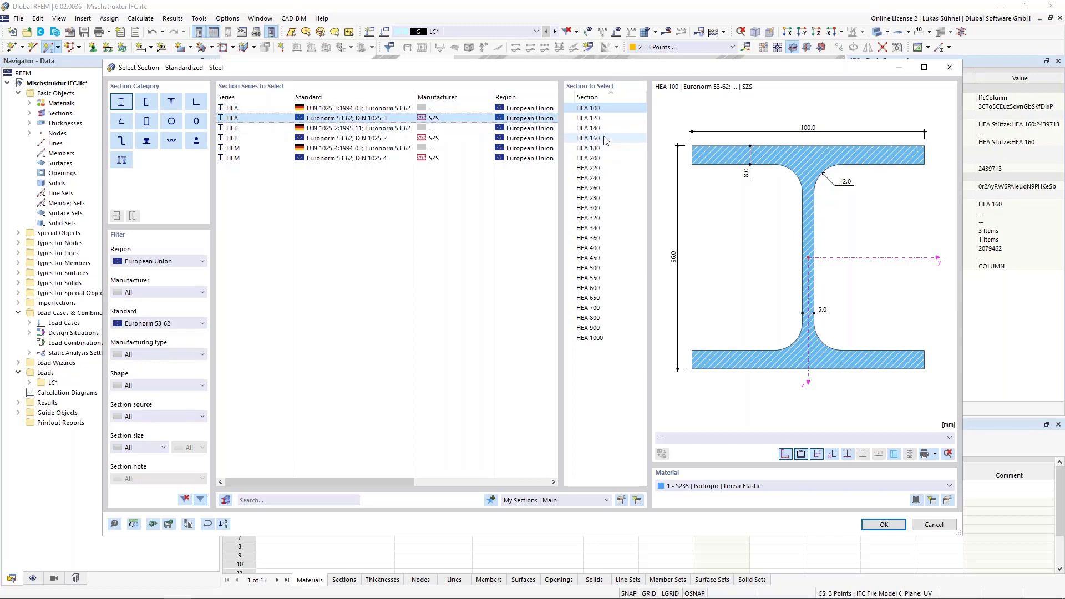
{"action": "left_click", "coordinate": [588, 138]}
{"action": "left_click", "coordinate": [883, 524]}
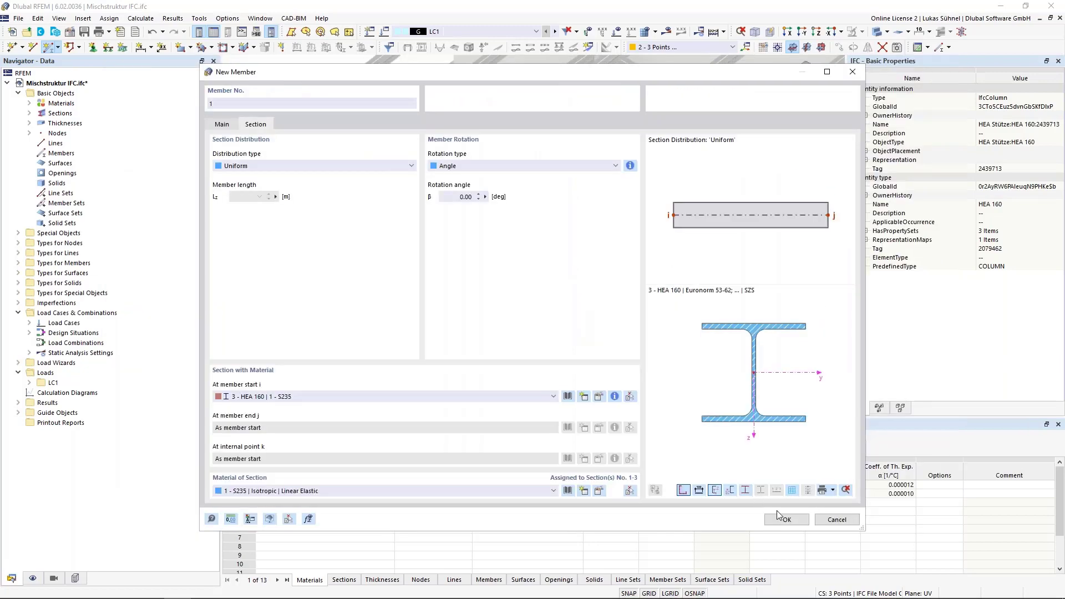
{"action": "left_click", "coordinate": [779, 517]}
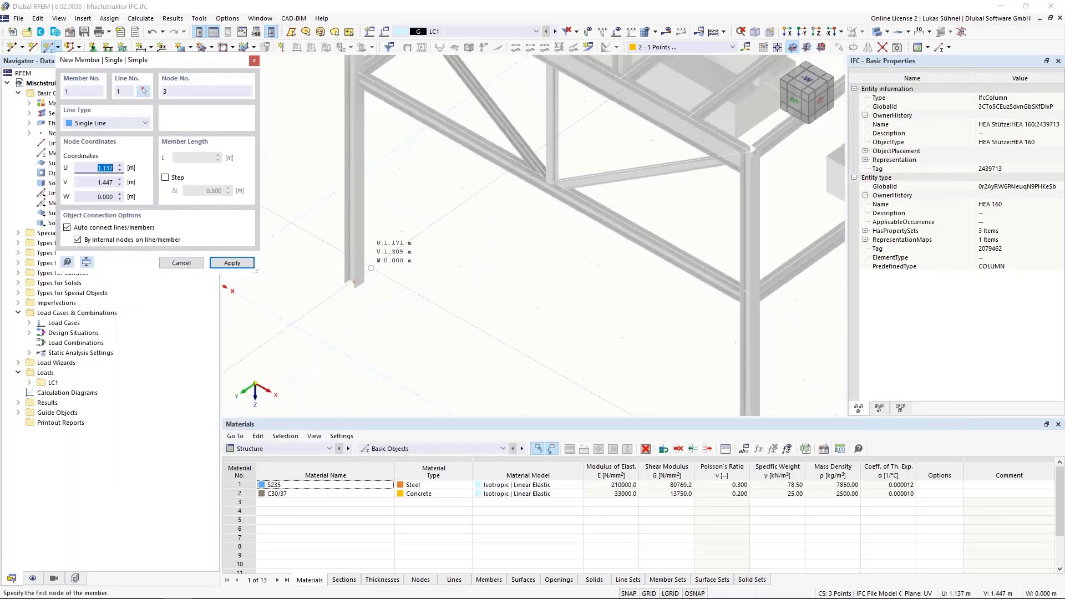
Draw the HEA 160 member along the outer corner column from its base node to its top node and end member placement
{"action": "scroll", "coordinate": [371, 268], "scroll_direction": "up", "scroll_amount": 5}
{"action": "left_click", "coordinate": [379, 360]}
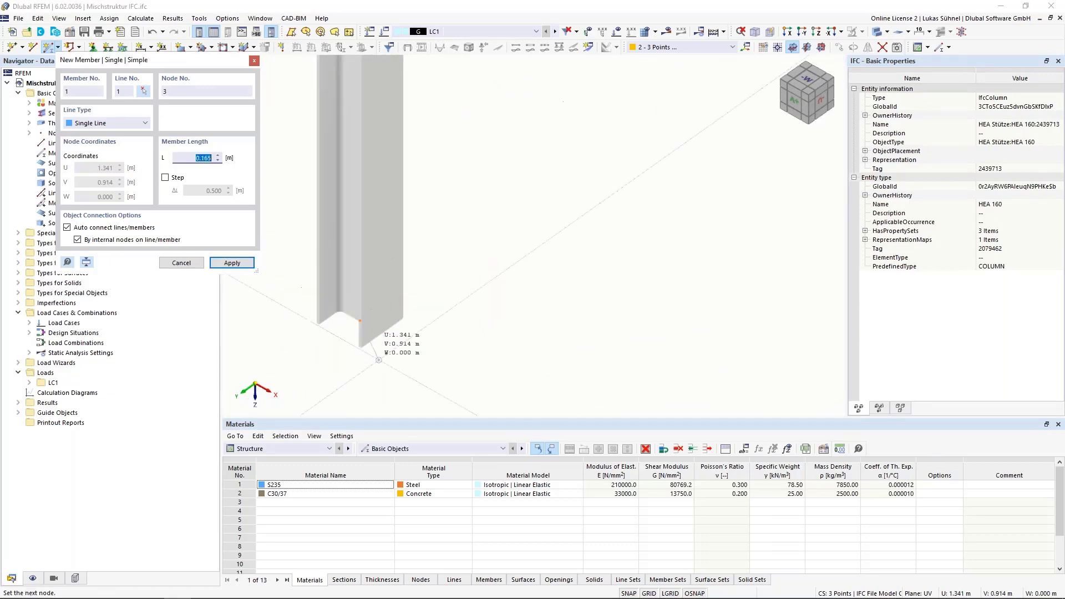
{"action": "scroll", "coordinate": [379, 360], "scroll_direction": "down", "scroll_amount": 5}
{"action": "scroll", "coordinate": [351, 204], "scroll_direction": "up", "scroll_amount": 6}
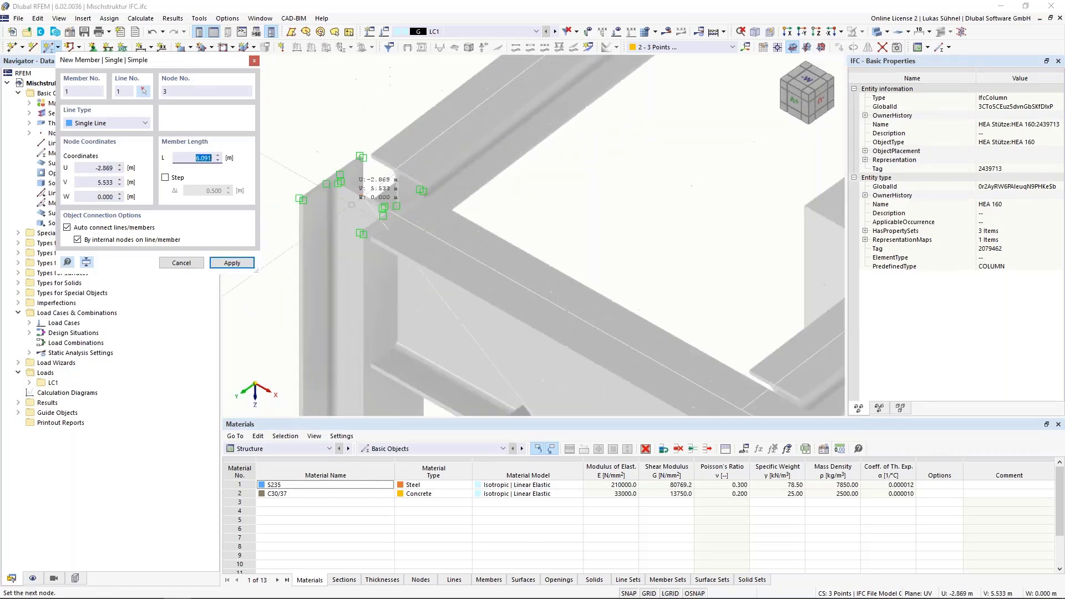
{"action": "left_click", "coordinate": [356, 182]}
{"action": "scroll", "coordinate": [393, 160], "scroll_direction": "up", "scroll_amount": 3}
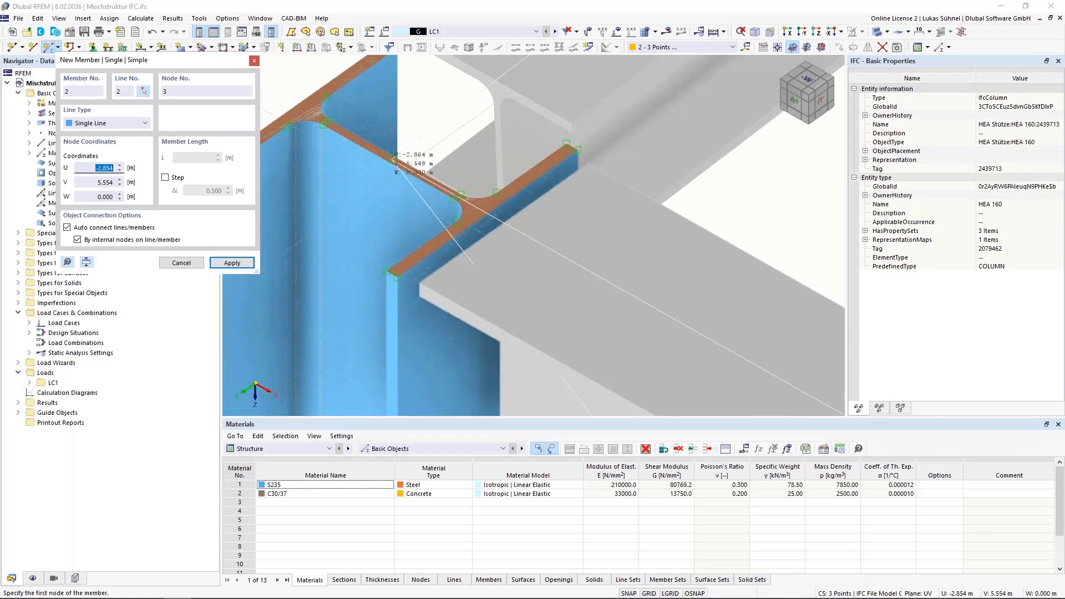
{"action": "key", "text": "Escape"}
{"action": "scroll", "coordinate": [386, 162], "scroll_direction": "down", "scroll_amount": 3}
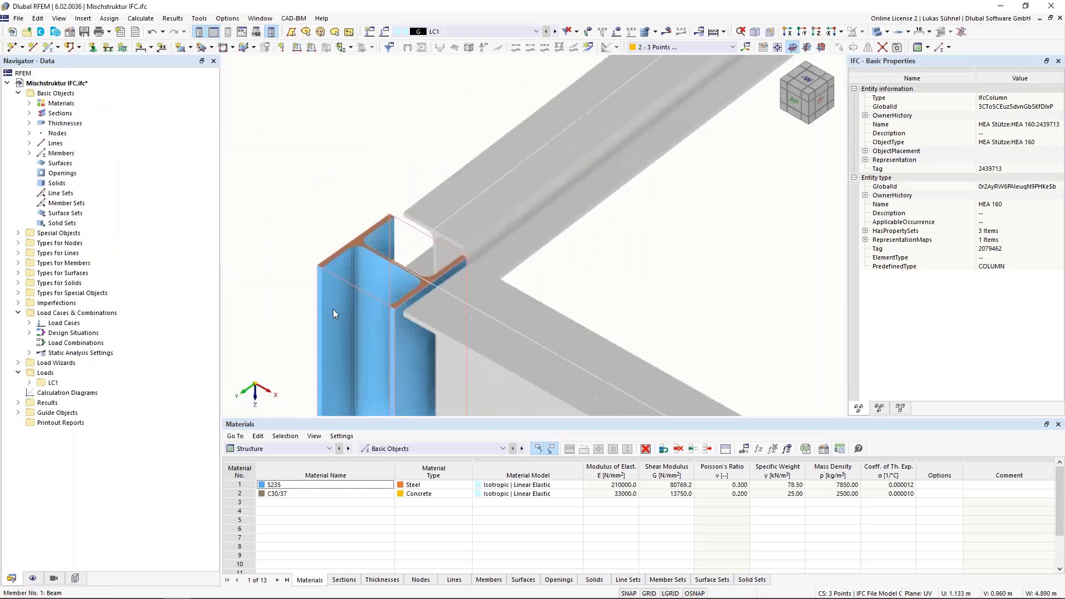
{"action": "scroll", "coordinate": [333, 314], "scroll_direction": "down", "scroll_amount": 6}
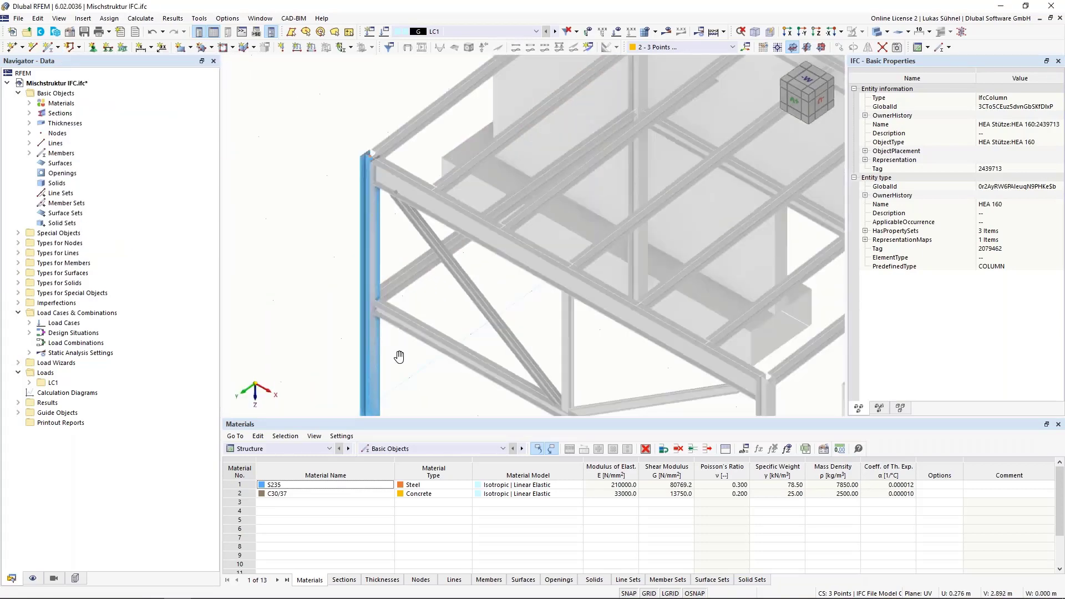
{"action": "scroll", "coordinate": [398, 356], "scroll_direction": "up", "scroll_amount": 3}
{"action": "scroll", "coordinate": [420, 341], "scroll_direction": "down", "scroll_amount": 3}
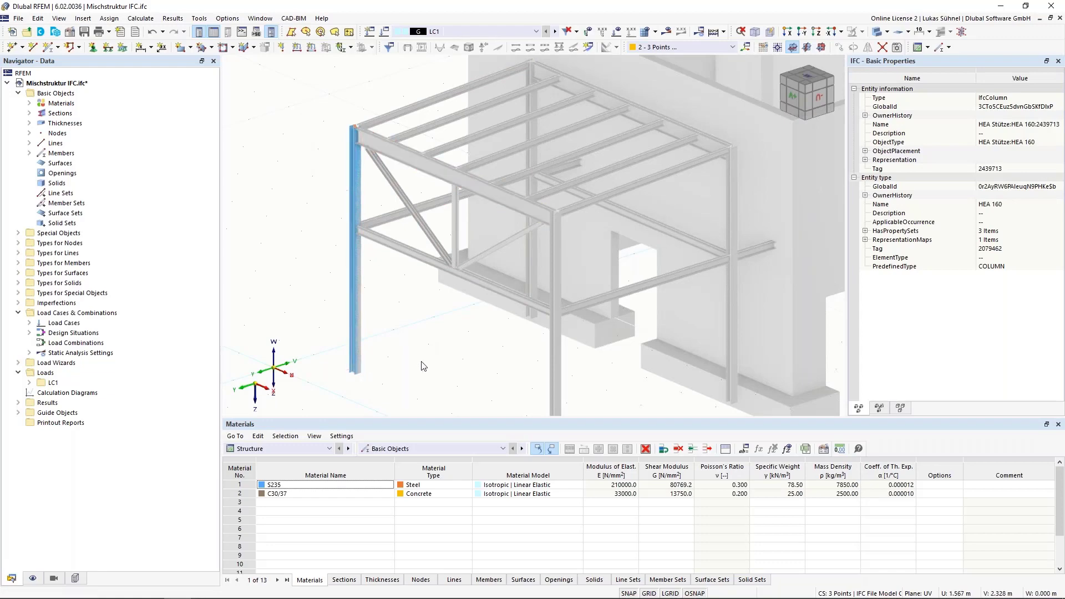
{"action": "scroll", "coordinate": [422, 366], "scroll_direction": "down", "scroll_amount": 3}
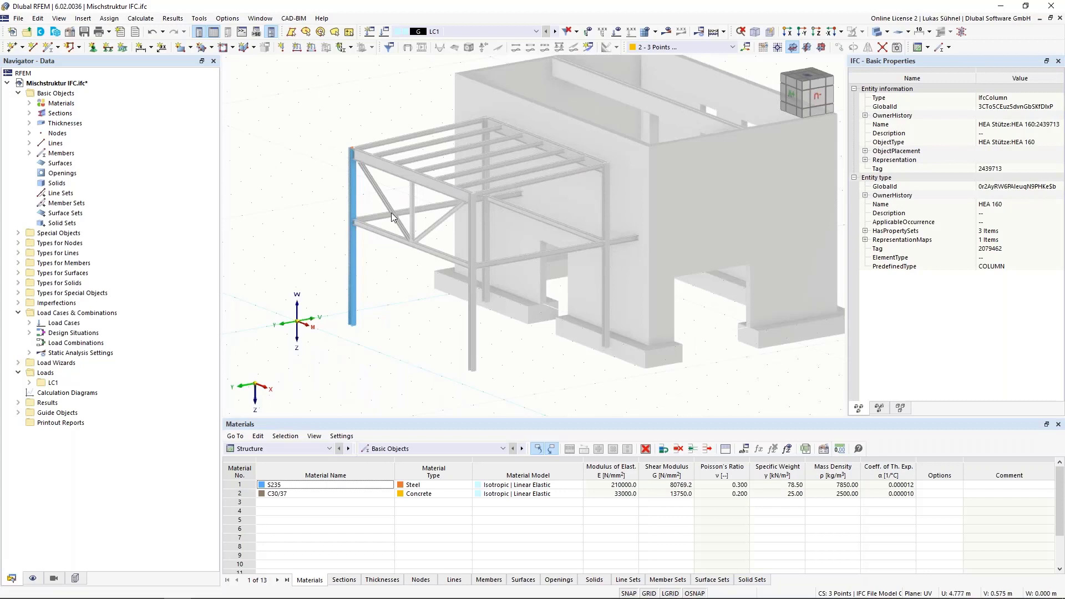
Delete the beam member and its nodes modelled at the outer corner column
{"action": "left_click_drag", "start_coordinate": [303, 110], "coordinate": [375, 354]}
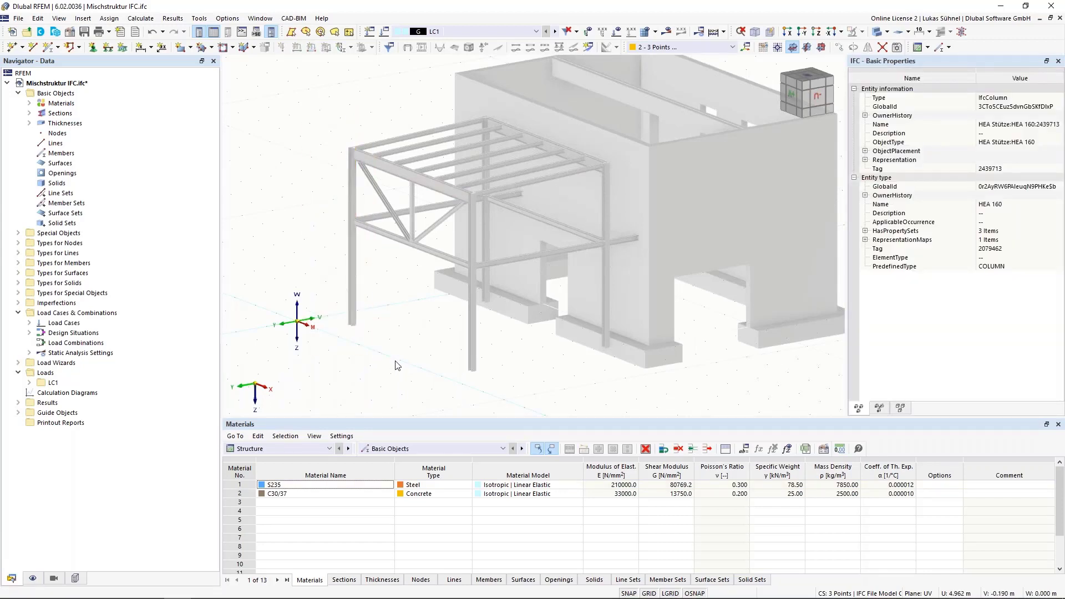
{"action": "middle_click_drag", "start_coordinate": [530, 355], "coordinate": [439, 350], "text": "ctrl"}
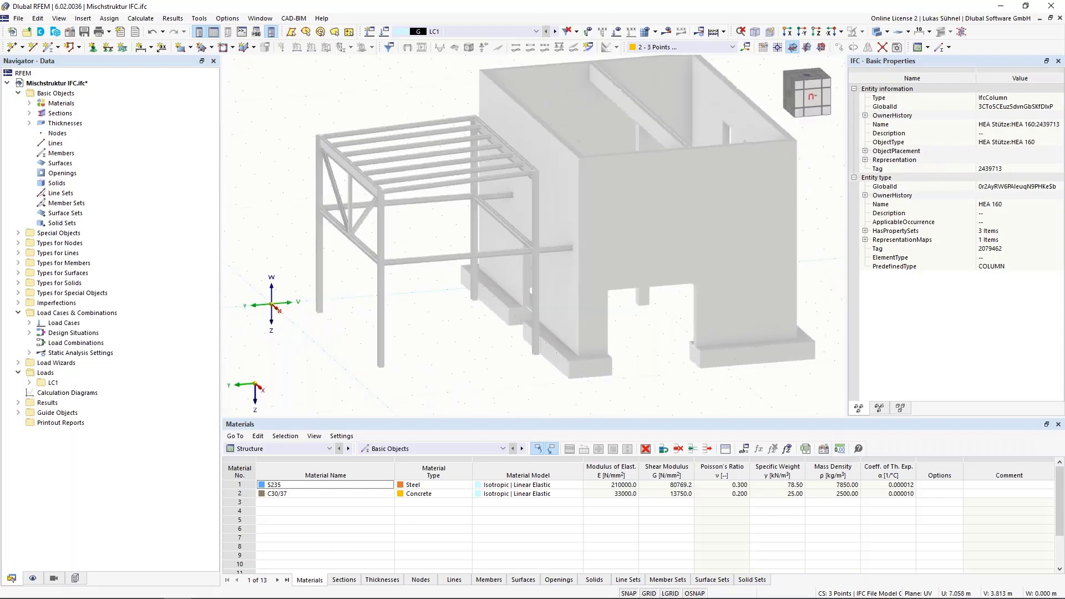
Examine the conversion options offered for the canopy's HEA 120 IFC roof beam, without converting it
{"action": "right_click", "coordinate": [438, 187]}
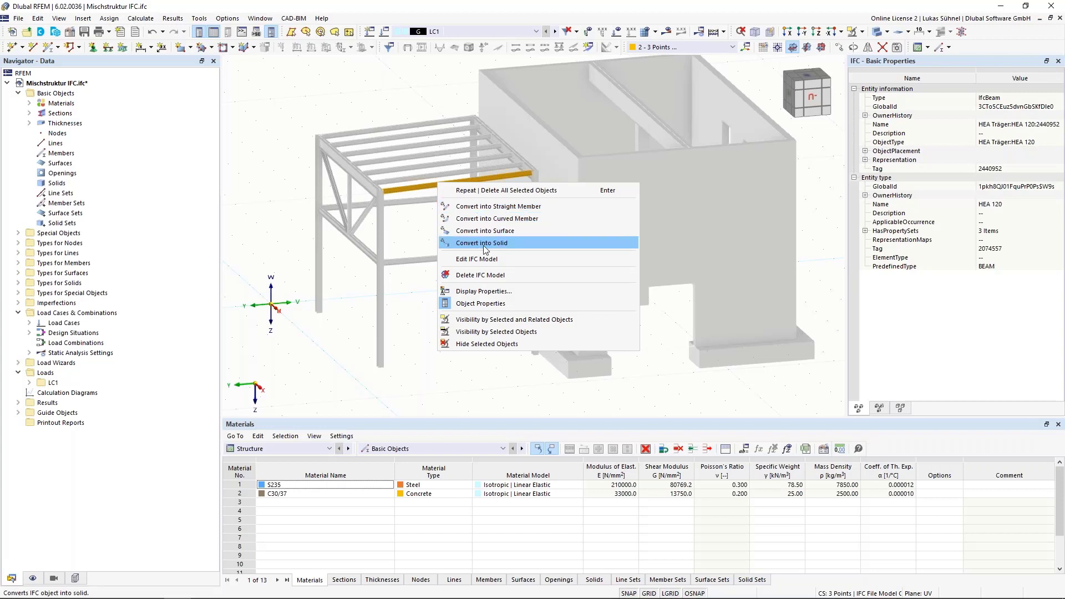
{"action": "left_click", "coordinate": [401, 233]}
{"action": "left_click", "coordinate": [401, 233]}
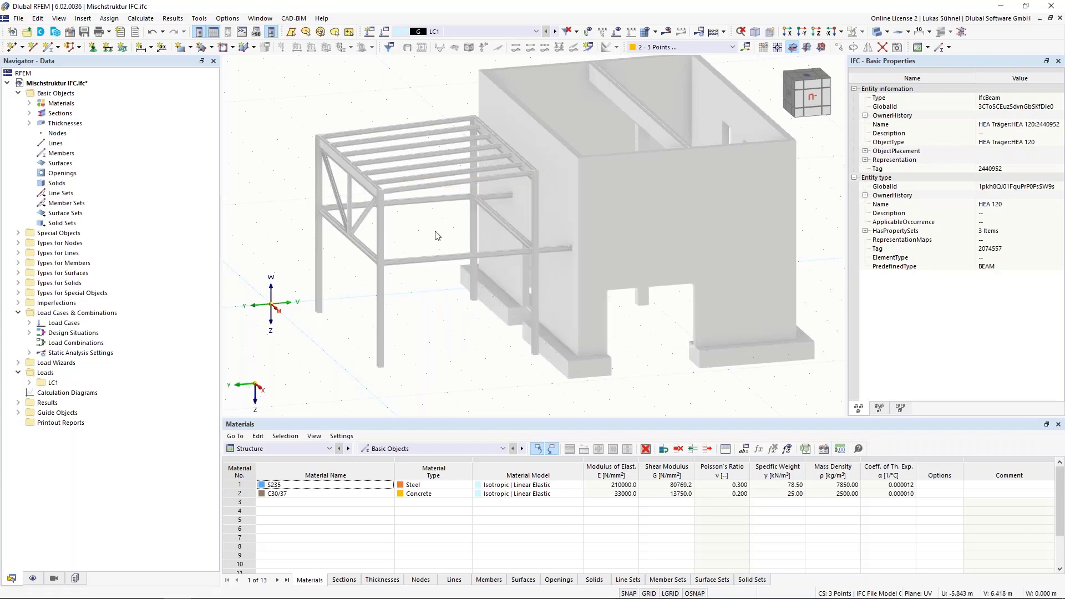
{"action": "middle_click_drag", "start_coordinate": [433, 232], "coordinate": [399, 263]}
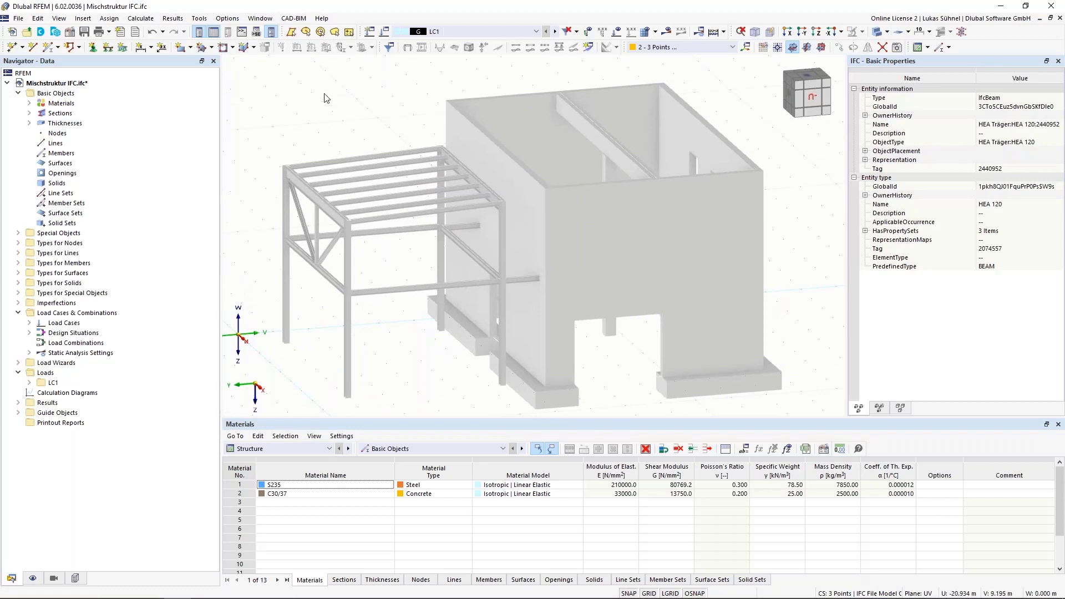
Open the CAD-BIM conversion tables and review the external materials and sections listed in the Default table
{"action": "left_click", "coordinate": [293, 18]}
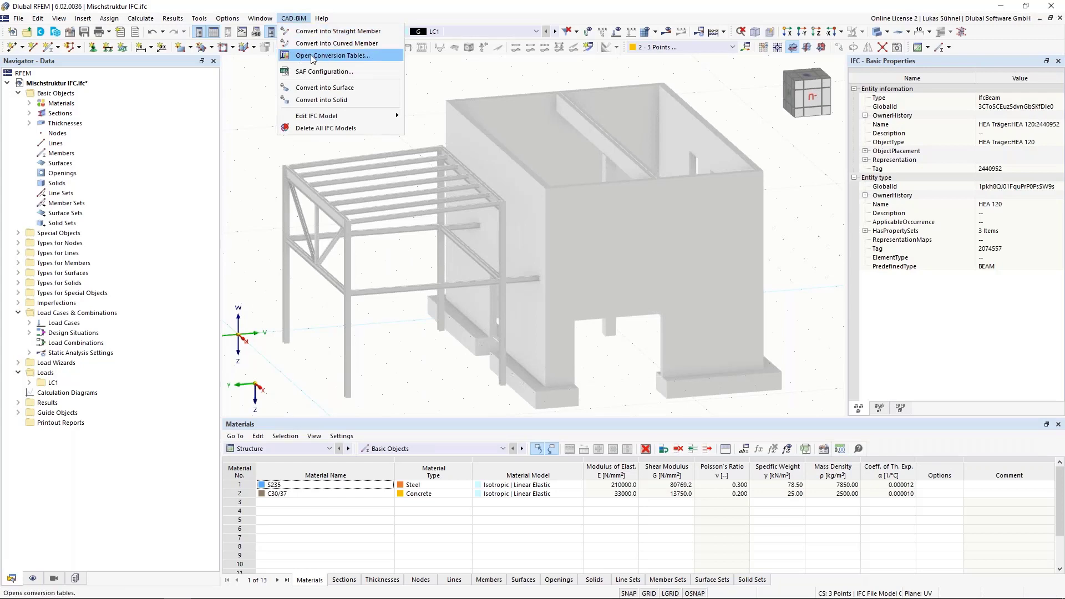
{"action": "left_click", "coordinate": [328, 56]}
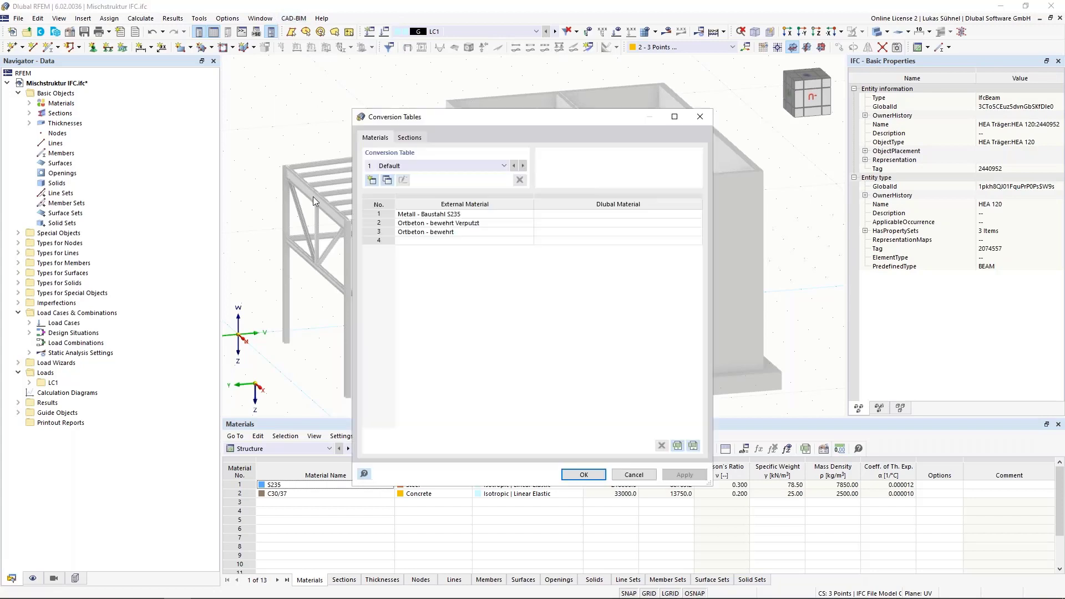
{"action": "left_click_drag", "start_coordinate": [490, 113], "coordinate": [621, 82]}
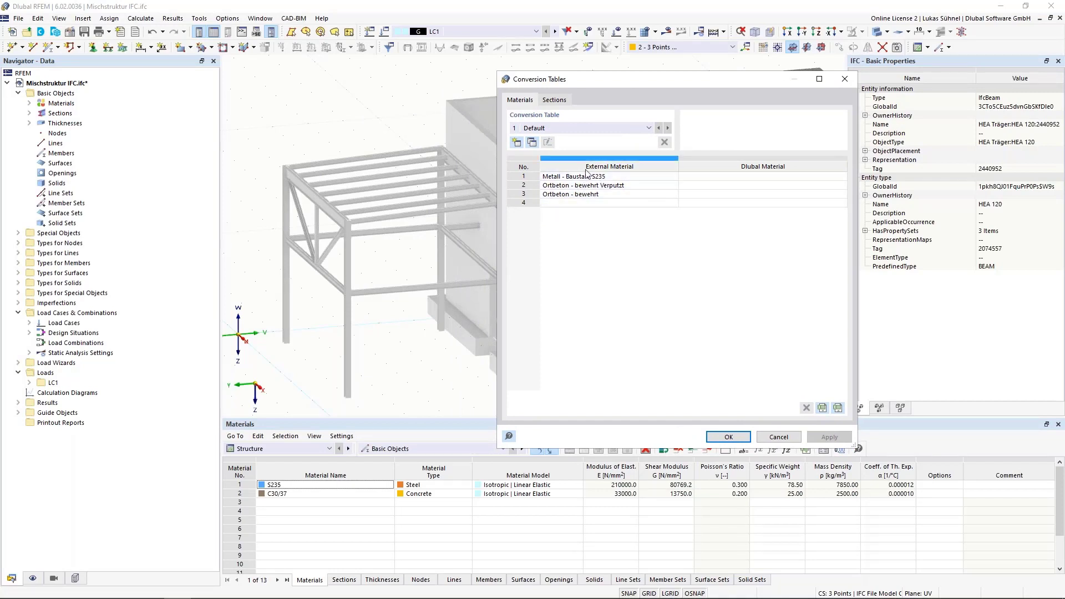
{"action": "left_click", "coordinate": [553, 100]}
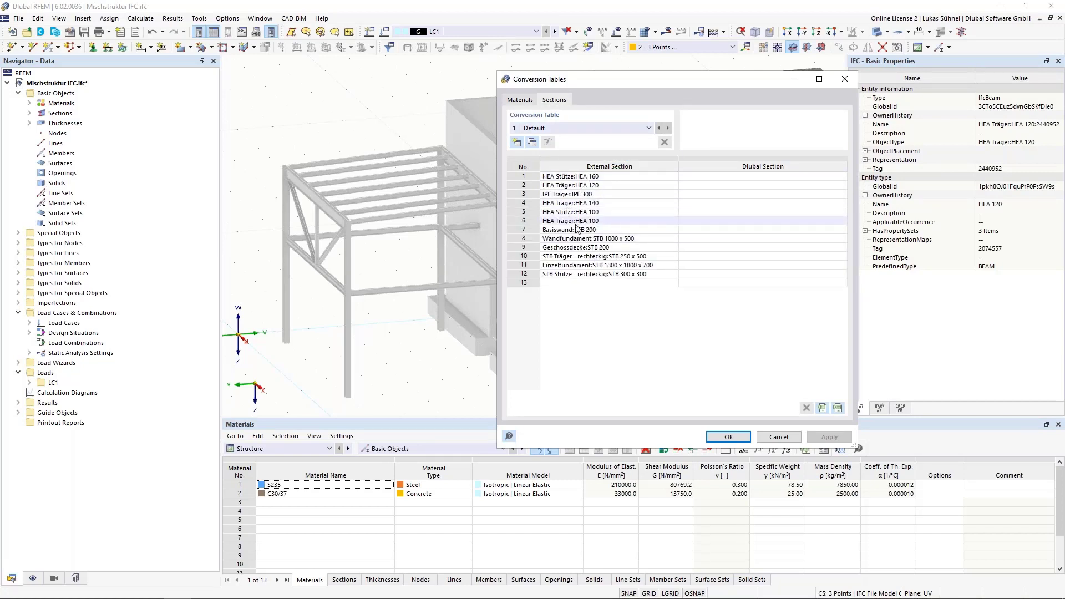
{"action": "left_click", "coordinate": [533, 101]}
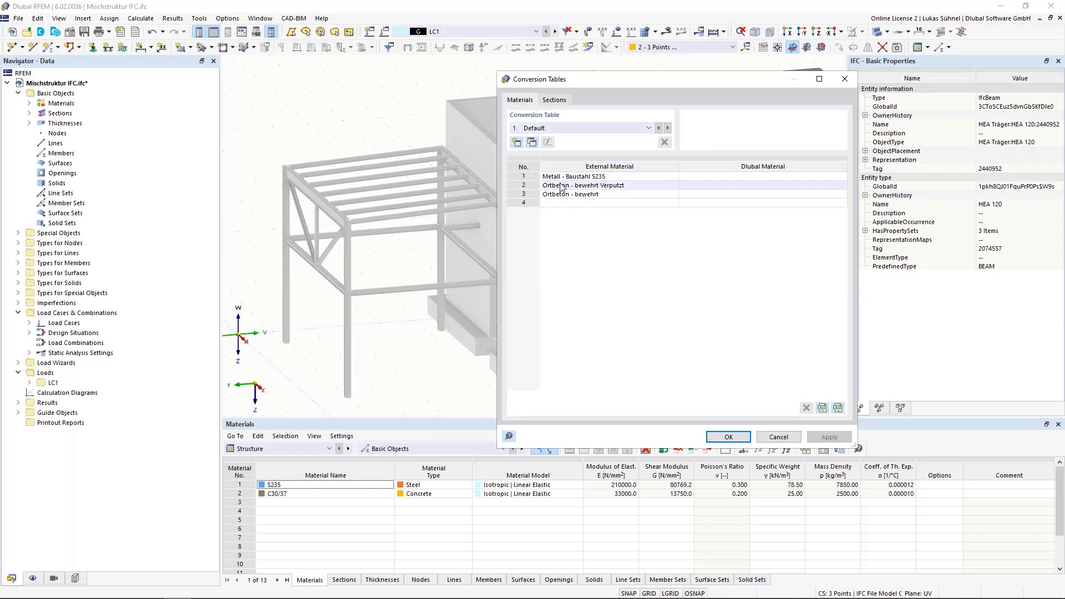
{"action": "left_click_drag", "start_coordinate": [576, 82], "coordinate": [515, 90]}
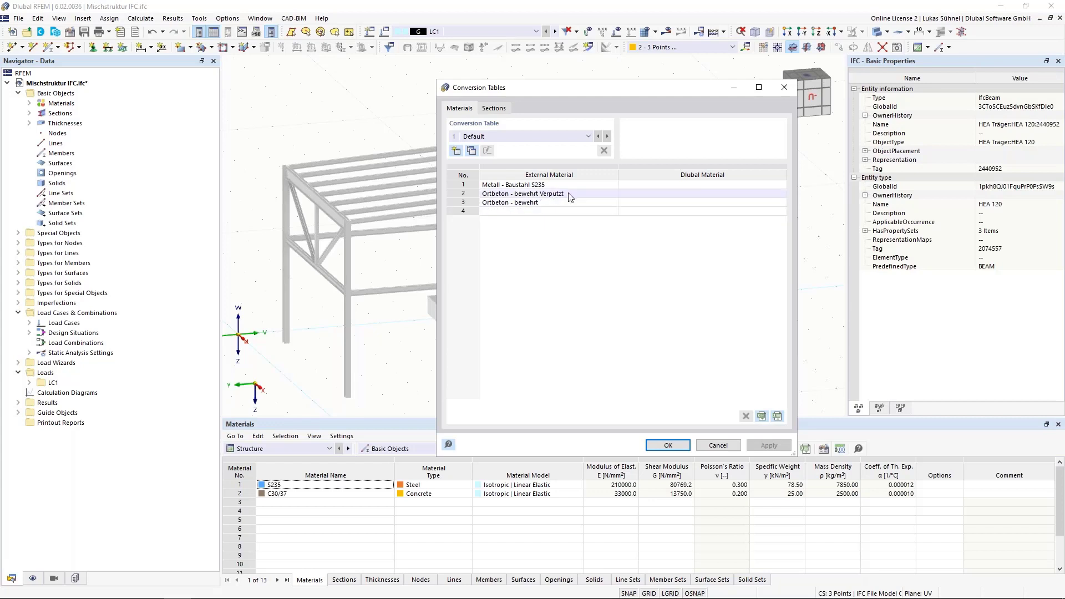
{"action": "left_click_drag", "start_coordinate": [575, 90], "coordinate": [608, 81]}
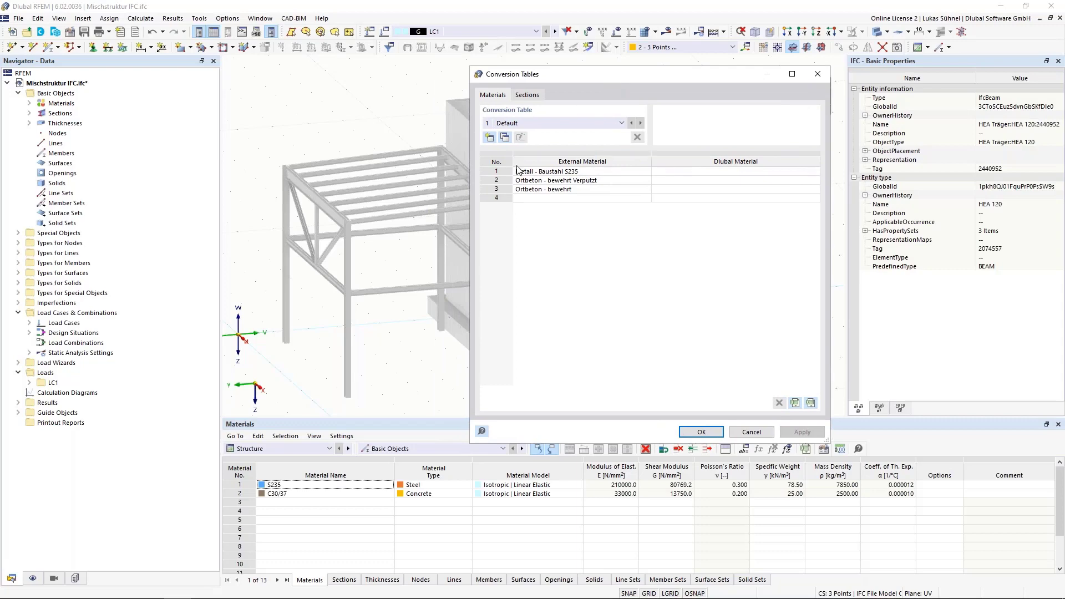
{"action": "left_click", "coordinate": [817, 172]}
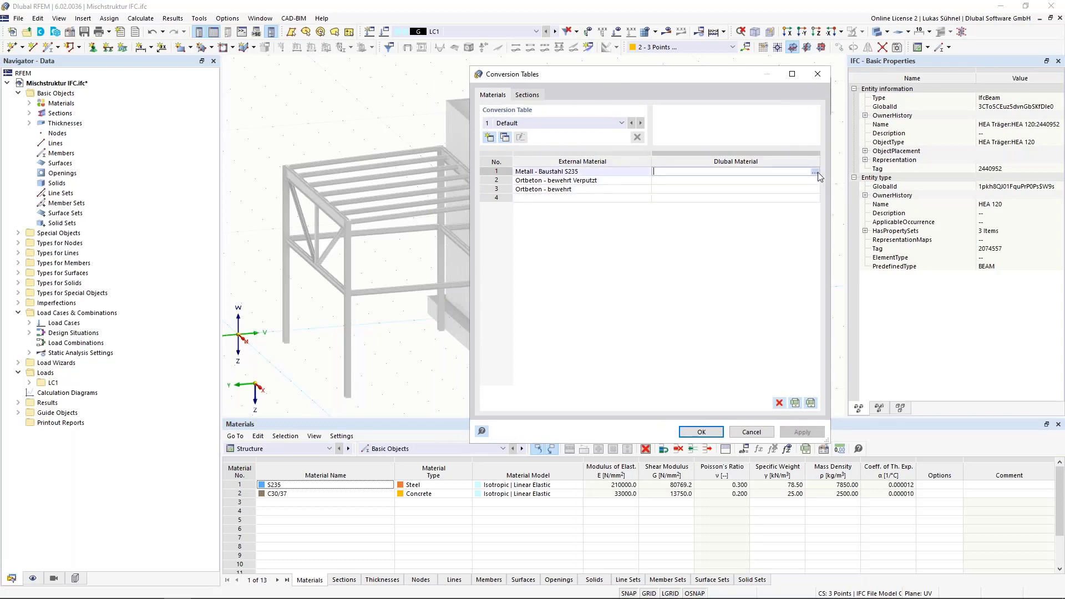
{"action": "left_click", "coordinate": [814, 180]}
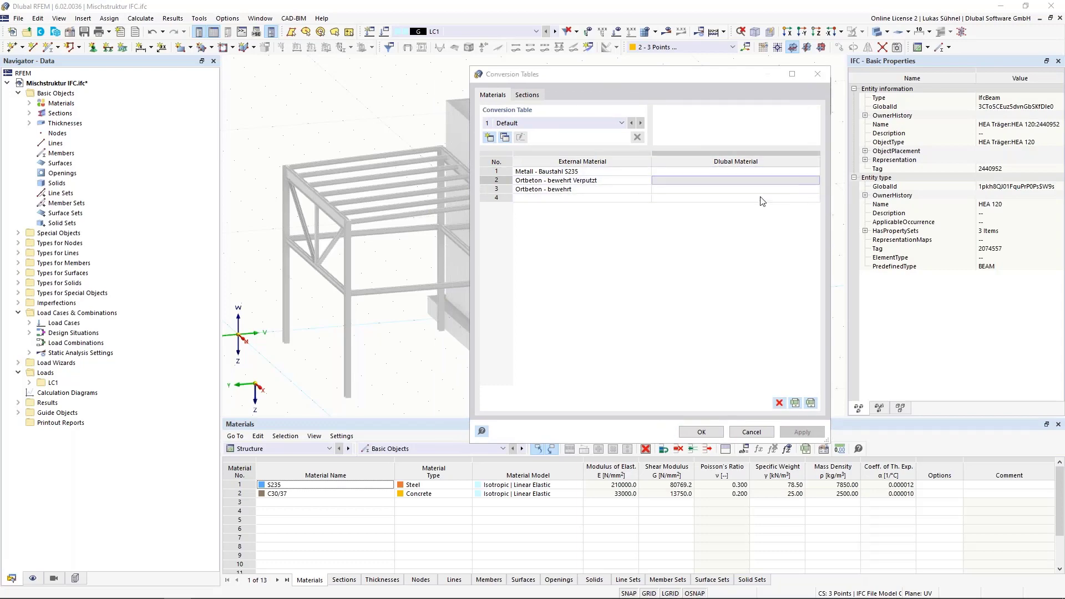
{"action": "left_click", "coordinate": [815, 181]}
{"action": "left_click", "coordinate": [999, 482]}
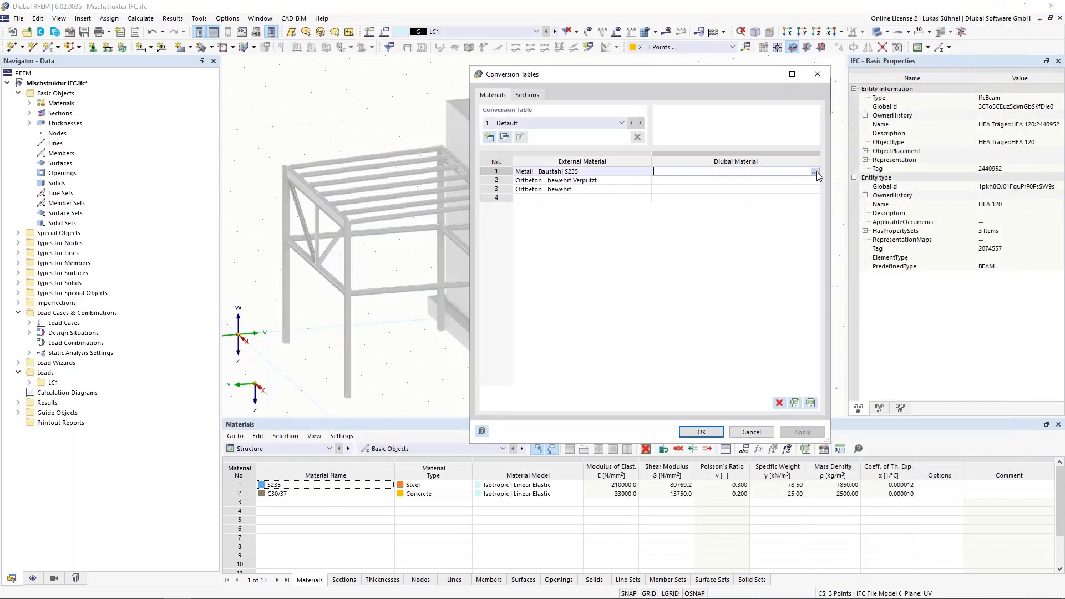
Assign the library steel S235 (EN 1993-1-1:2005-05) to the external material Metall - Baustahl S235
{"action": "left_click", "coordinate": [816, 172]}
{"action": "left_click", "coordinate": [814, 172]}
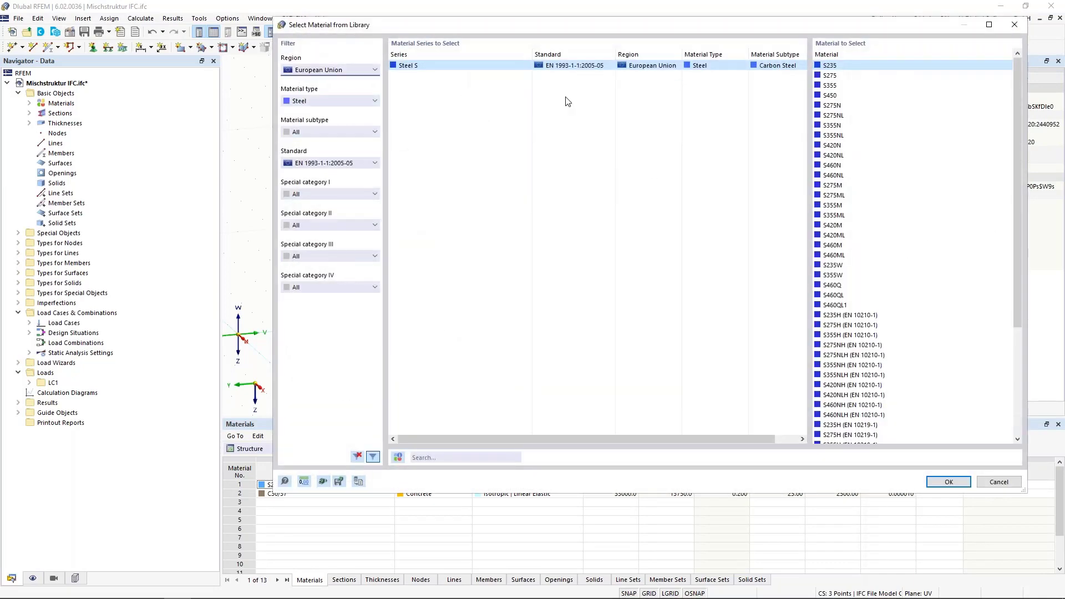
{"action": "double_click", "coordinate": [826, 67]}
Assign the concrete C25/30 (EN 1992-1-1:2004/A1:2014) to the external material Ortbeton - bewehrt Verputzt
{"action": "left_click", "coordinate": [695, 182]}
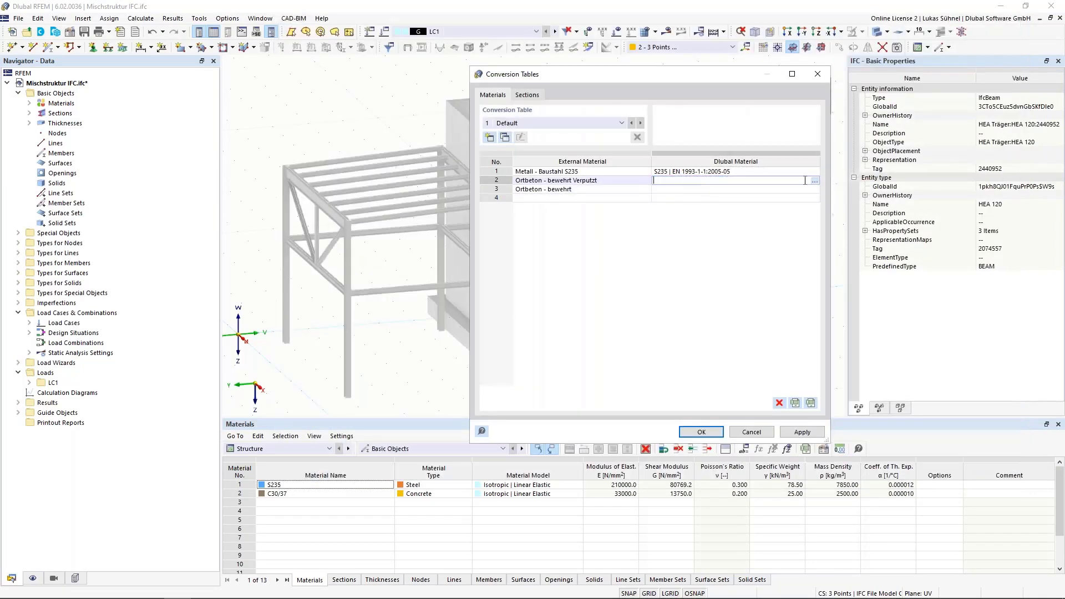
{"action": "left_click", "coordinate": [815, 181]}
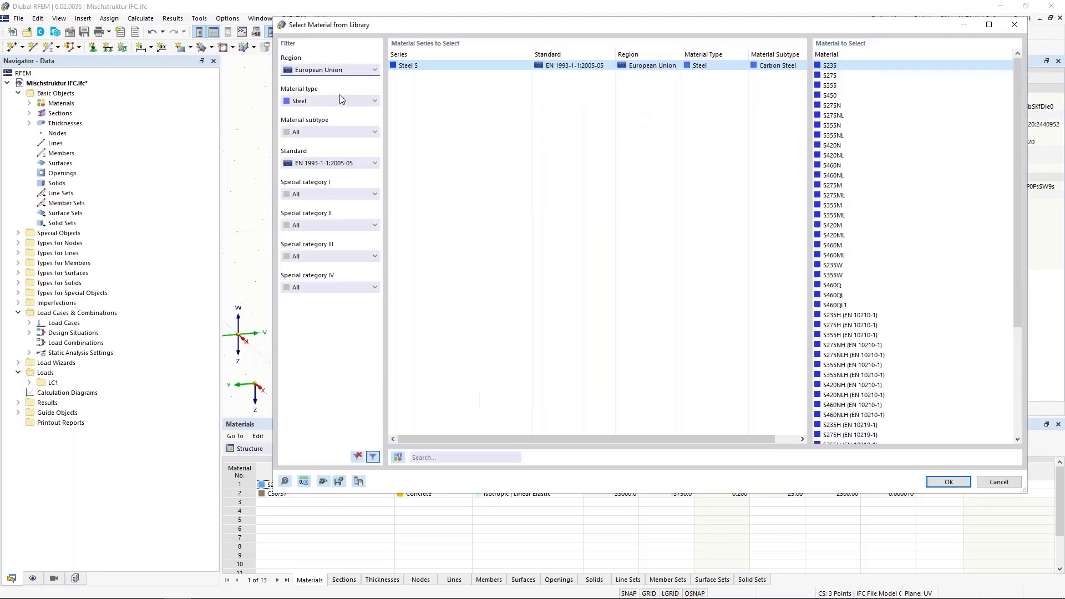
{"action": "left_click", "coordinate": [331, 101]}
{"action": "left_click", "coordinate": [325, 119]}
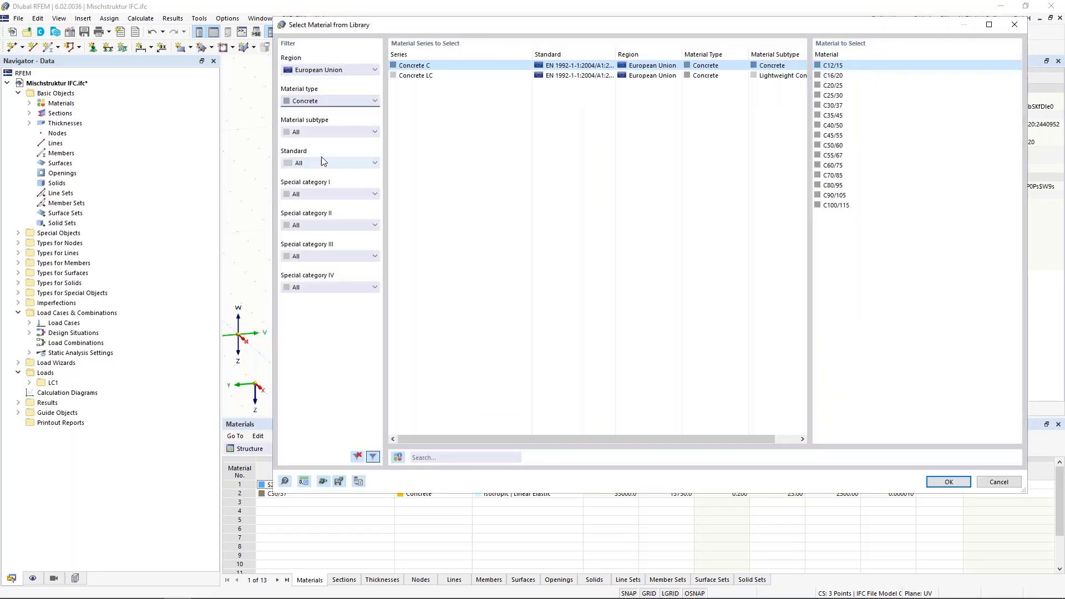
{"action": "double_click", "coordinate": [854, 96]}
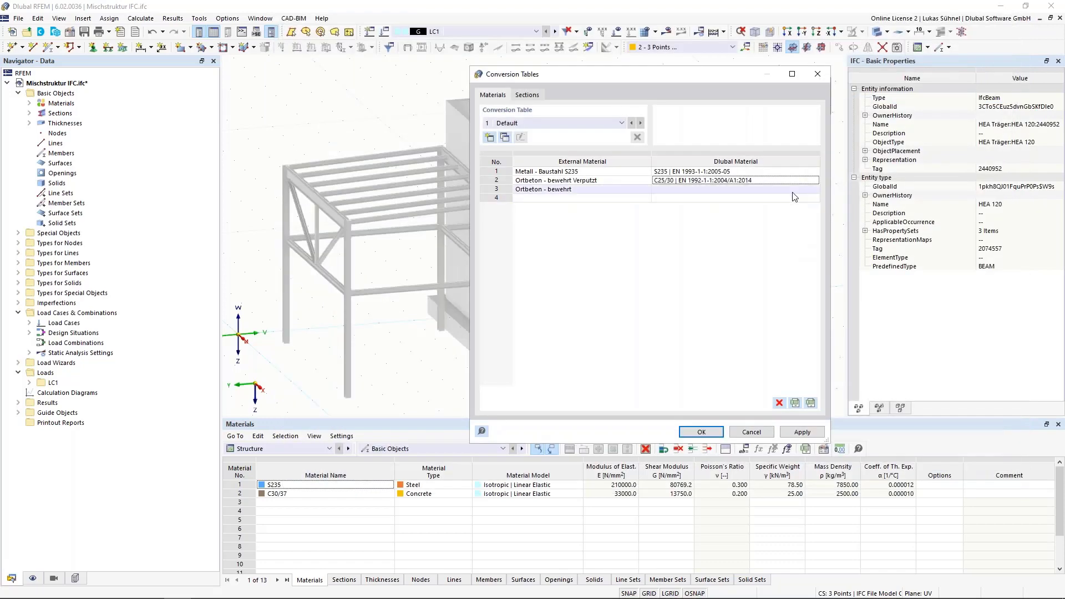
Assign the concrete C30/37 (EN 1992-1-1:2004/A1:2014) to the external material Ortbeton - bewehrt
{"action": "left_click", "coordinate": [811, 191]}
{"action": "left_click", "coordinate": [814, 189]}
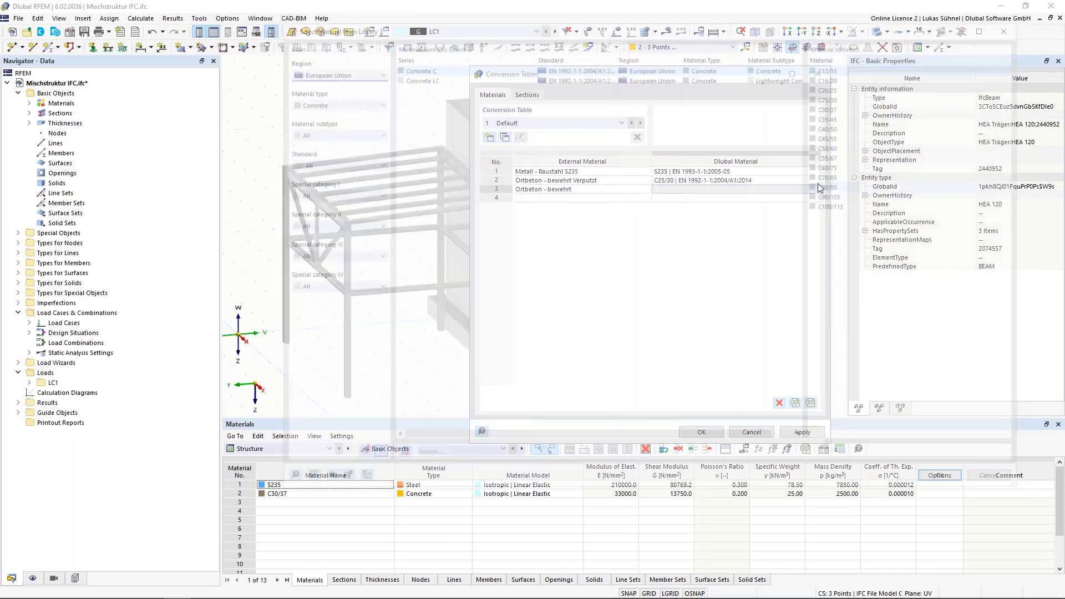
{"action": "left_click", "coordinate": [841, 105]}
{"action": "double_click", "coordinate": [840, 106]}
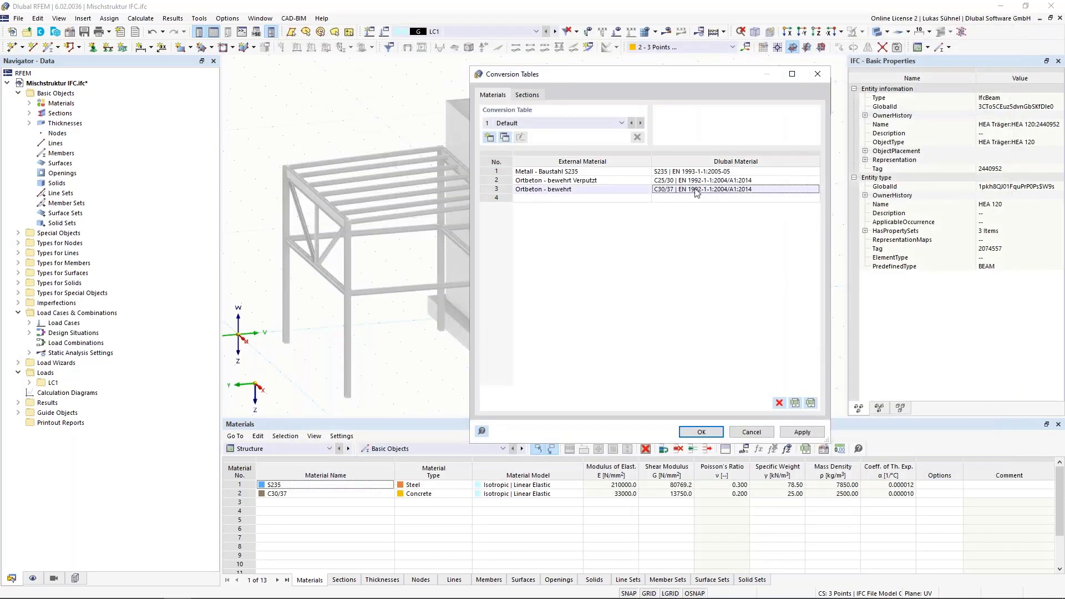
Open the Dlubal section assignment of the external section HEA Stütze:HEA 160 for editing in the section conversion table
{"action": "left_click", "coordinate": [527, 95]}
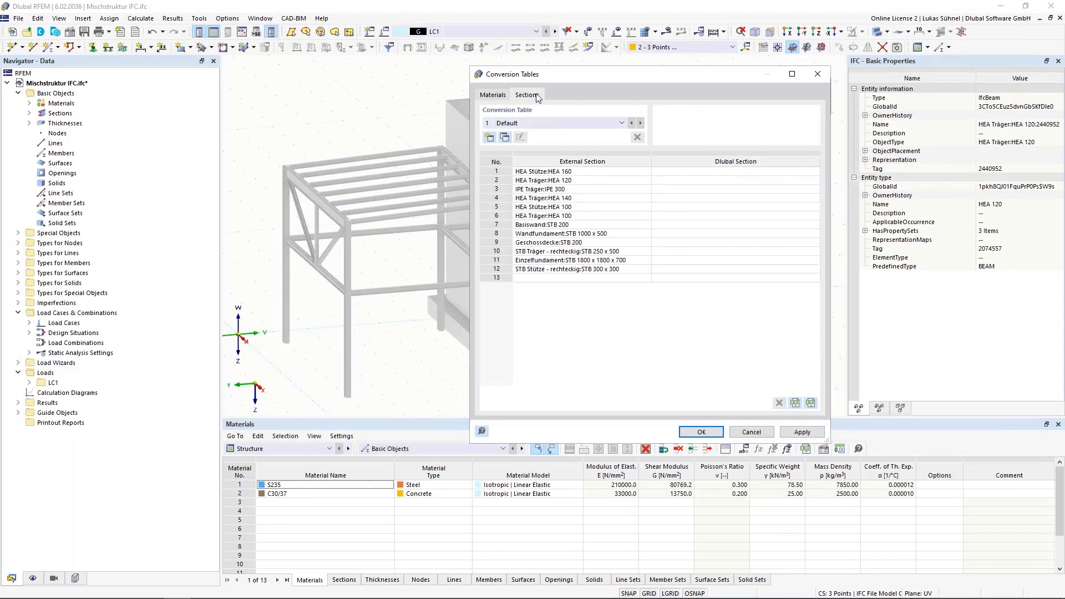
{"action": "left_click_drag", "start_coordinate": [481, 71], "coordinate": [387, 83]}
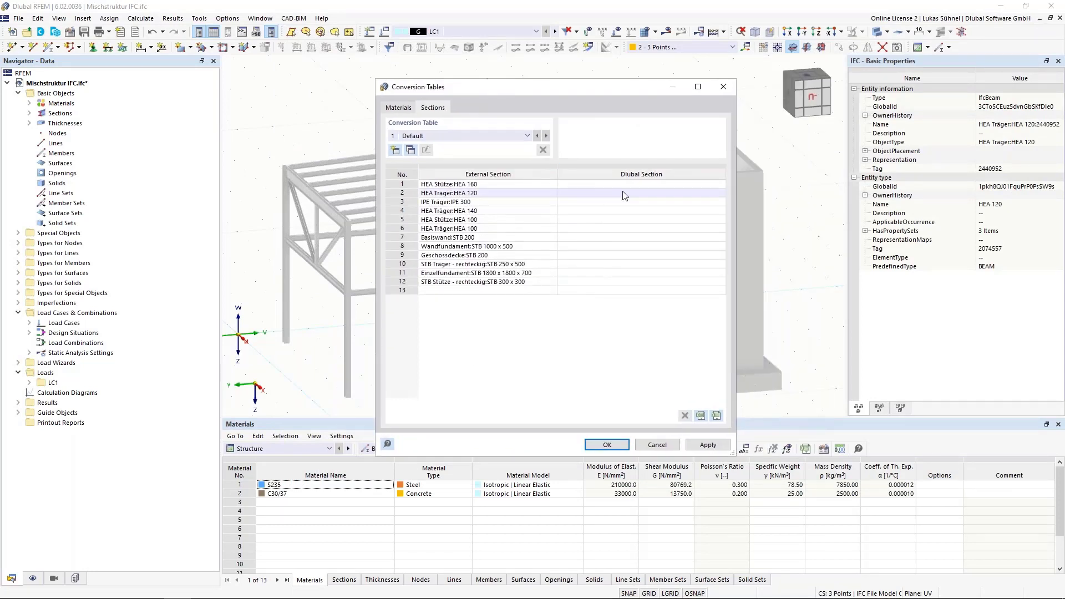
{"action": "left_click", "coordinate": [682, 183]}
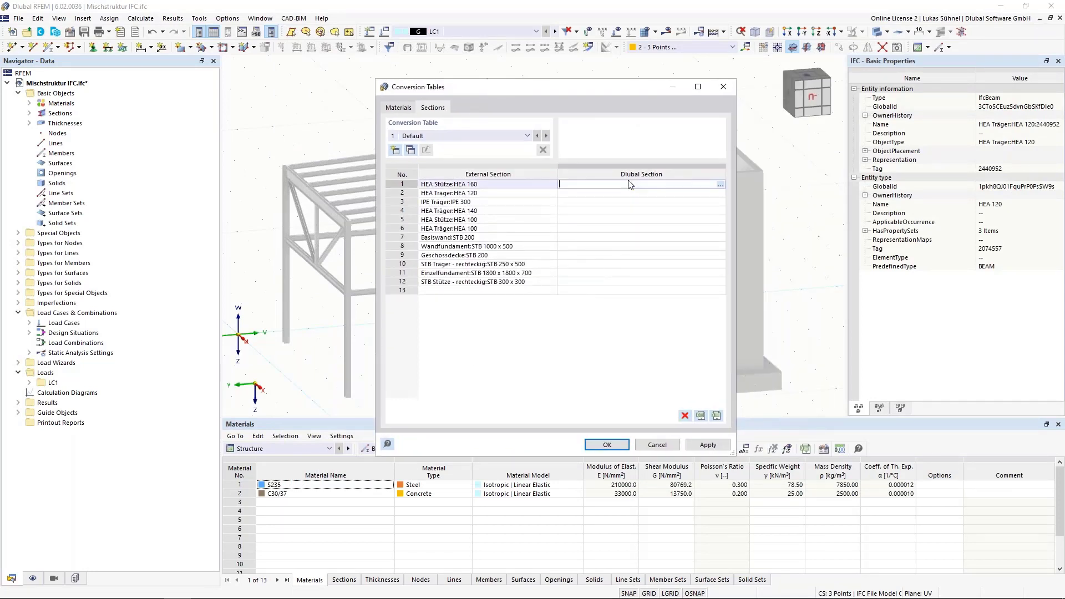
Assign the standardized library section HEA 160 (Euronorm 53-62, SZS) to the external section HEA Stütze:HEA 160
{"action": "left_click", "coordinate": [720, 184]}
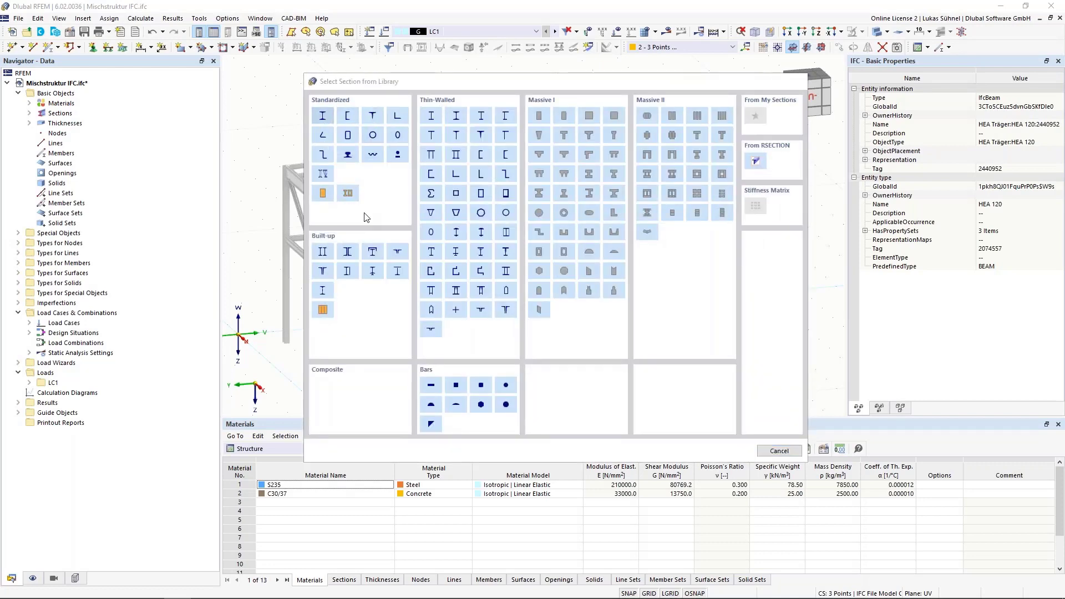
{"action": "left_click", "coordinate": [322, 115]}
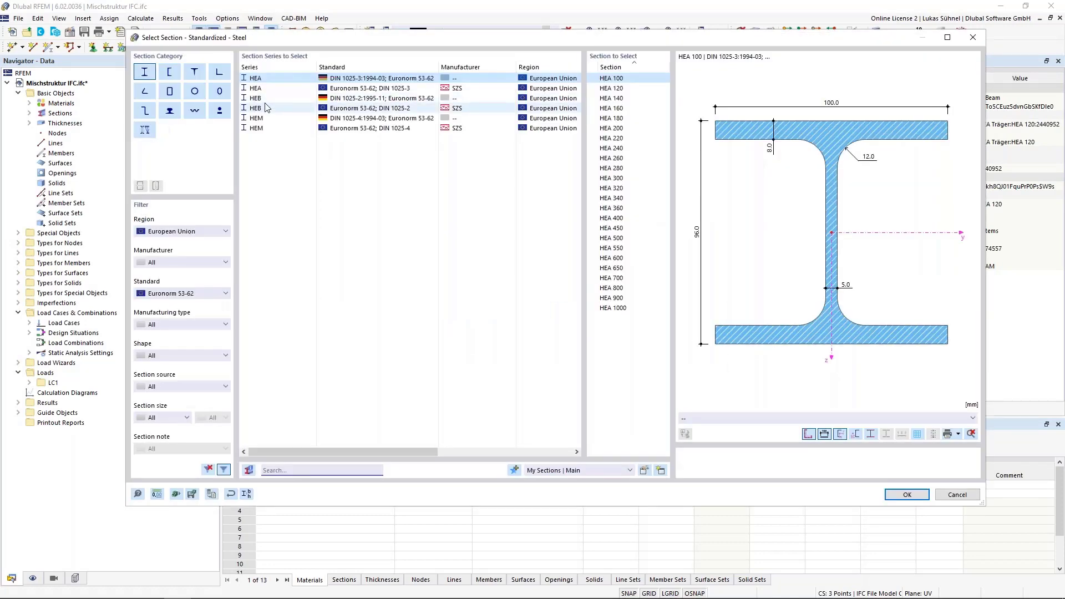
{"action": "left_click", "coordinate": [620, 109]}
{"action": "left_click", "coordinate": [903, 495]}
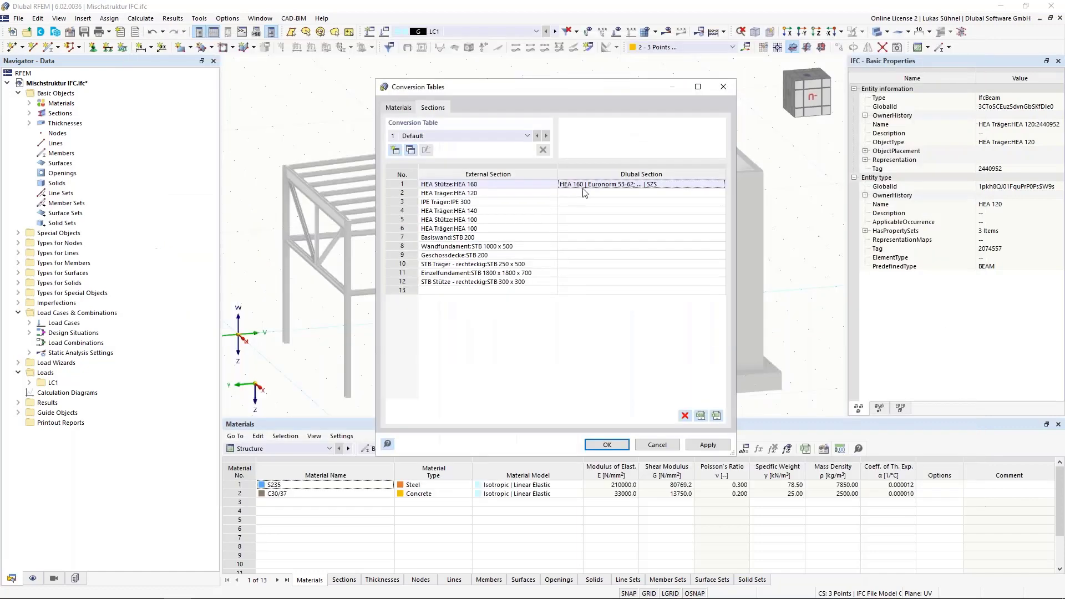
Copy the HEA 160 section assignment to the other four HEA entries in rows 2, 4, 5 and 6
{"action": "key", "text": "ctrl+c"}
{"action": "left_click", "coordinate": [580, 194]}
{"action": "key", "text": "ctrl+v"}
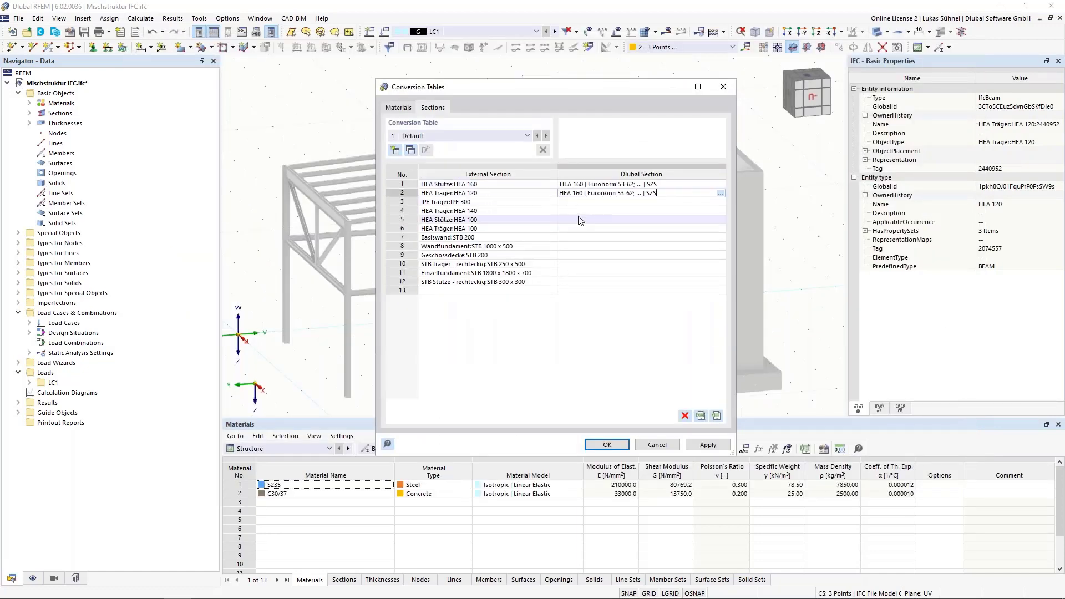
{"action": "left_click", "coordinate": [580, 211]}
{"action": "key", "text": "ctrl+v"}
{"action": "left_click", "coordinate": [581, 220]}
{"action": "key", "text": "ctrl+v"}
{"action": "left_click", "coordinate": [571, 231]}
{"action": "key", "text": "ctrl+v"}
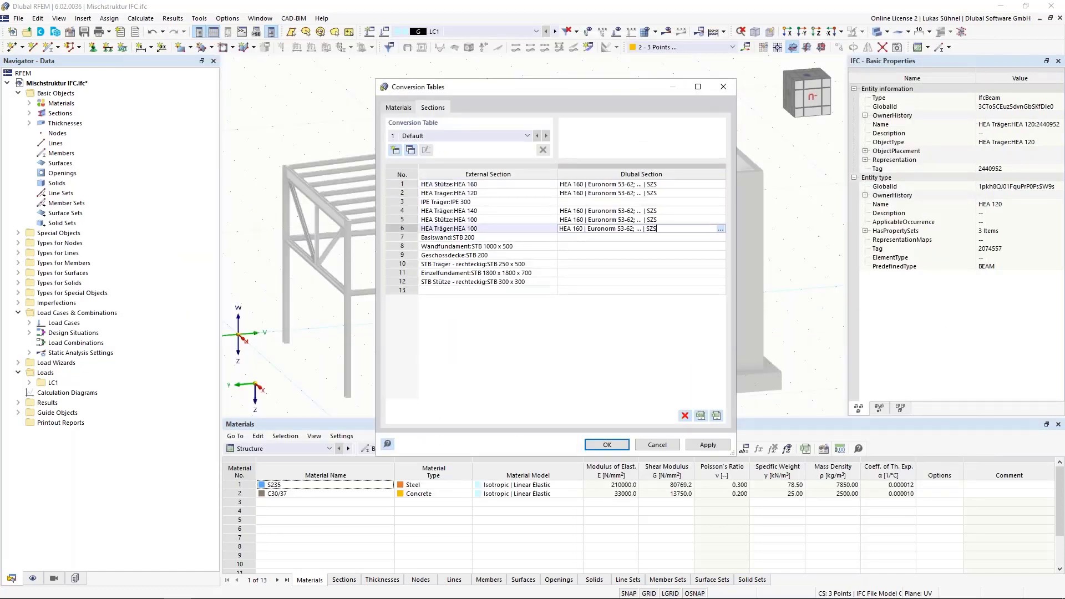
Change the assigned section to HEA 120 in row 2 and to HEA 140 in row 4
{"action": "left_click", "coordinate": [579, 194]}
{"action": "left_click", "coordinate": [578, 194]}
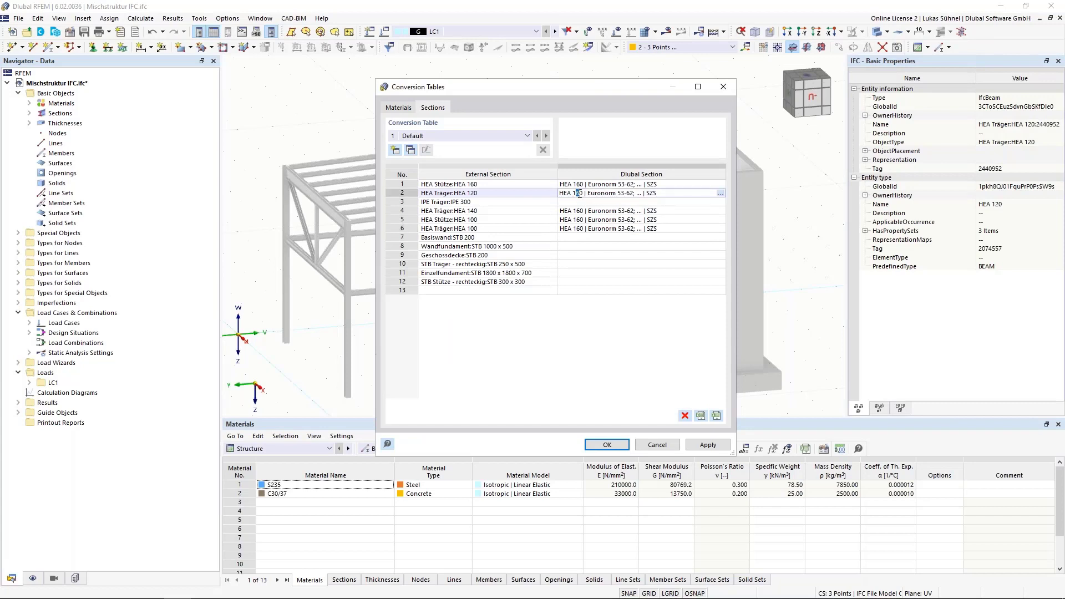
{"action": "type", "text": "2"}
{"action": "left_click", "coordinate": [578, 211]}
{"action": "left_click", "coordinate": [579, 211]}
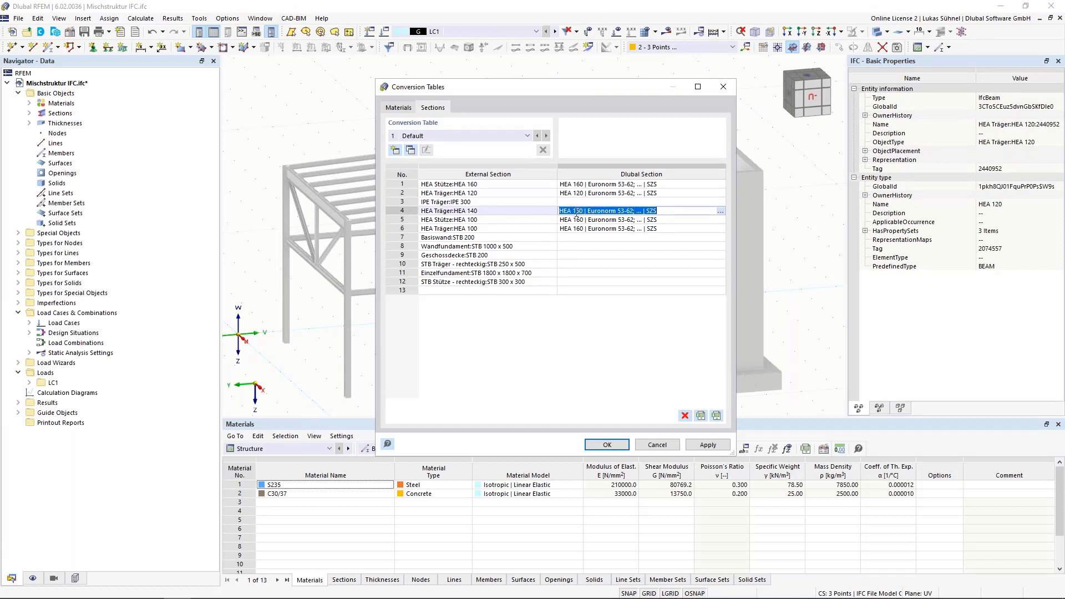
{"action": "type", "text": "4"}
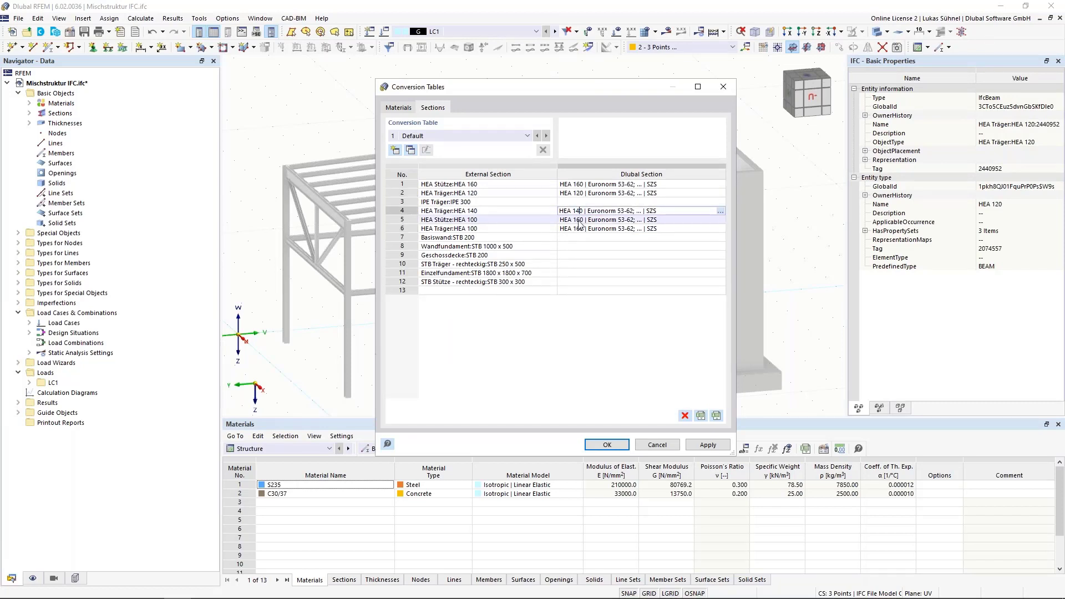
Change the assigned sections of HEA Stütze:HEA 100 and HEA Träger:HEA 100 in rows 5 and 6 to HEA 100
{"action": "left_click", "coordinate": [578, 220]}
{"action": "left_click", "coordinate": [578, 221]}
{"action": "type", "text": "0"}
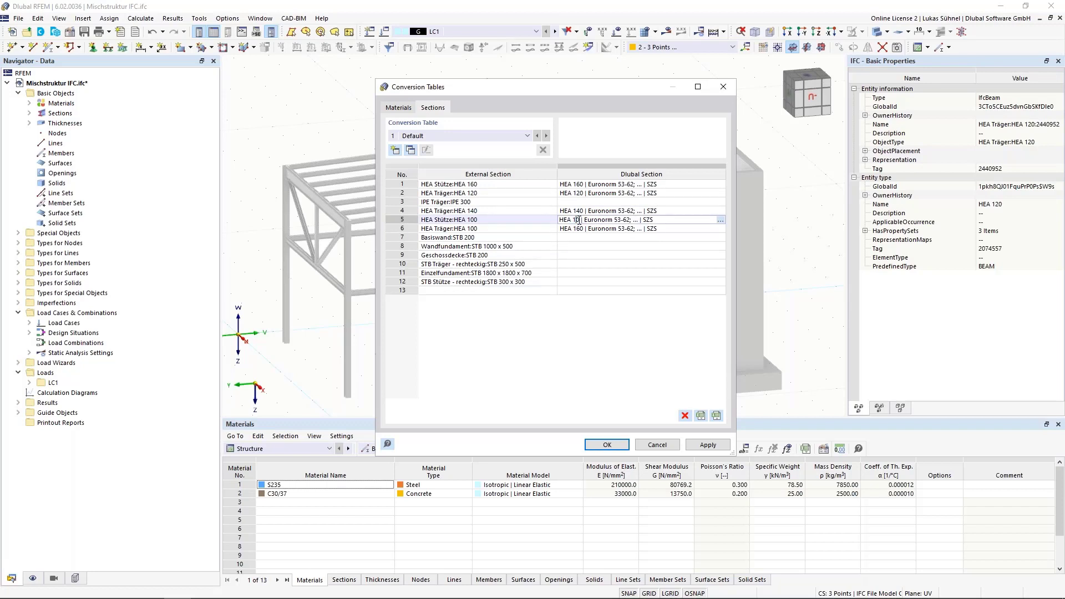
{"action": "left_click", "coordinate": [577, 229]}
{"action": "left_click", "coordinate": [577, 229]}
{"action": "left_click_drag", "start_coordinate": [574, 229], "coordinate": [577, 229]}
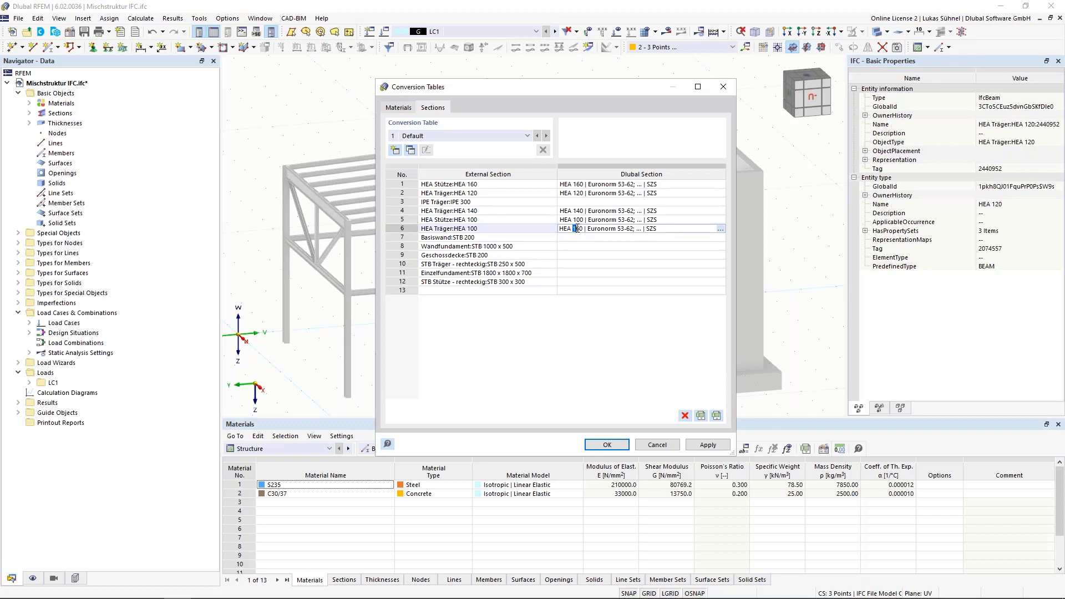
Assign the library section IPE 300 (Euronorm 19-57, SZS) to IPE Träger:IPE 300 and accept the conversion tables
{"action": "left_click", "coordinate": [610, 201]}
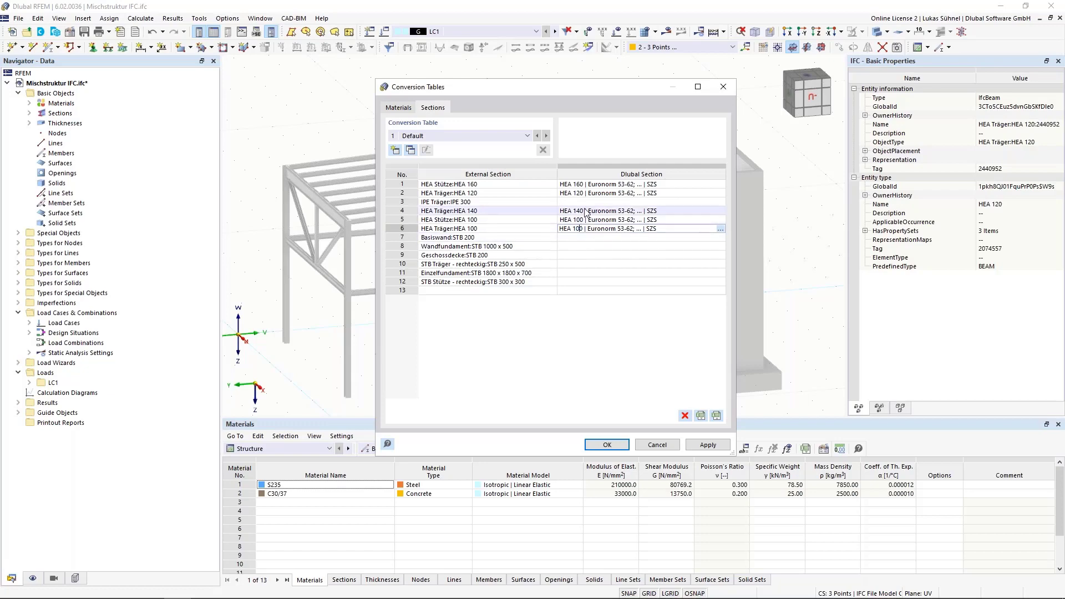
{"action": "left_click", "coordinate": [720, 202]}
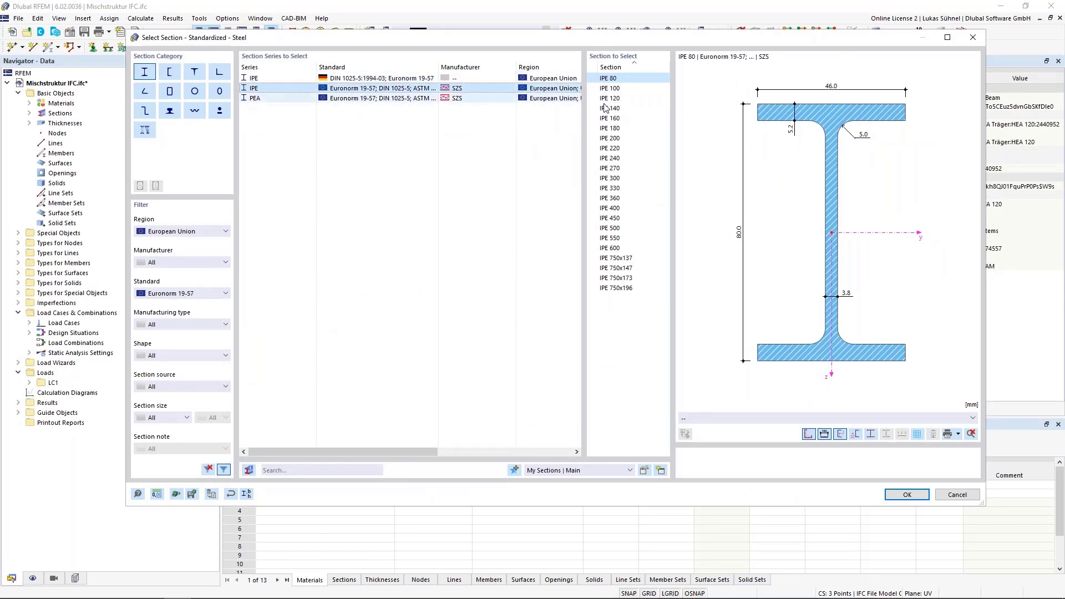
{"action": "left_click", "coordinate": [609, 177]}
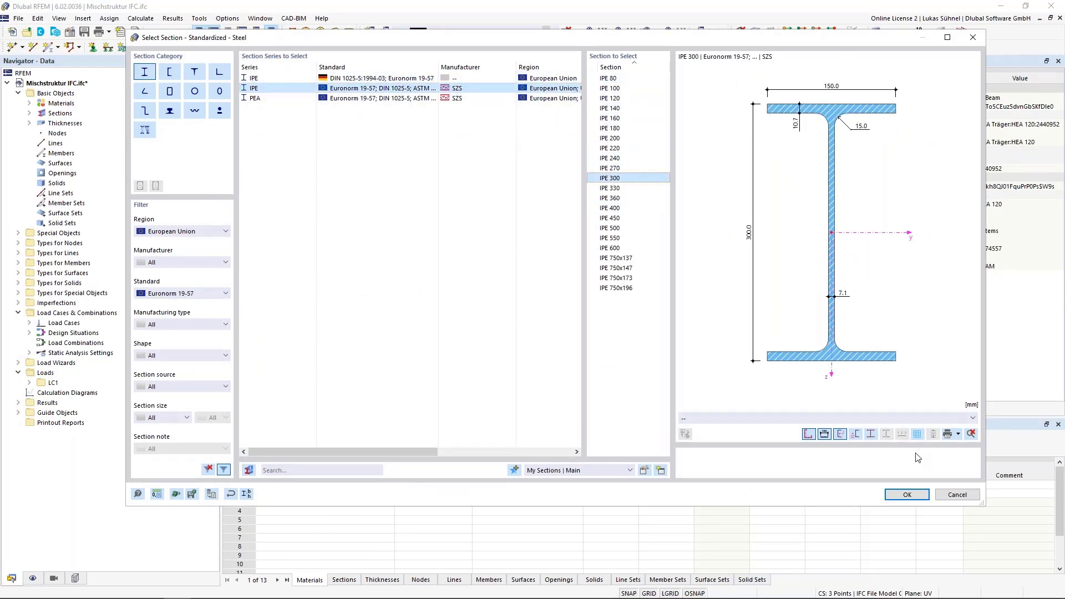
{"action": "left_click", "coordinate": [907, 495]}
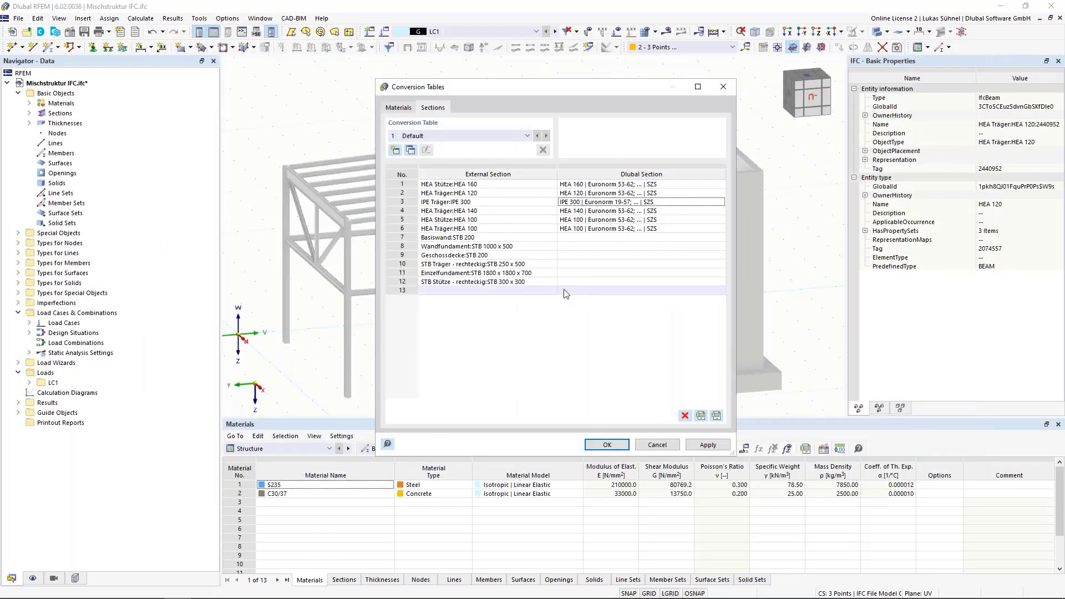
{"action": "left_click", "coordinate": [474, 265]}
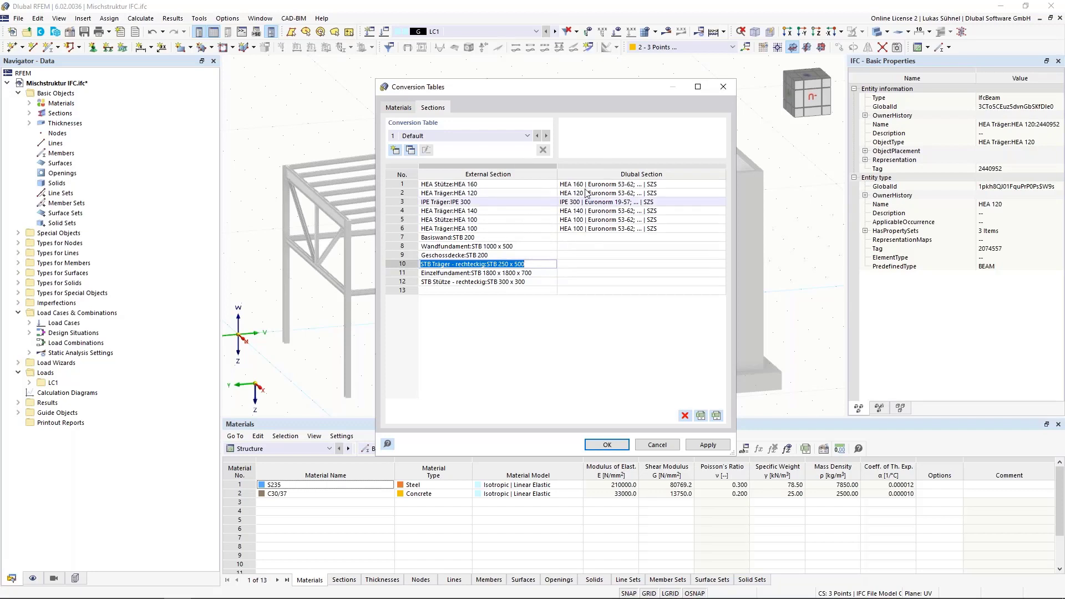
{"action": "left_click", "coordinate": [607, 445]}
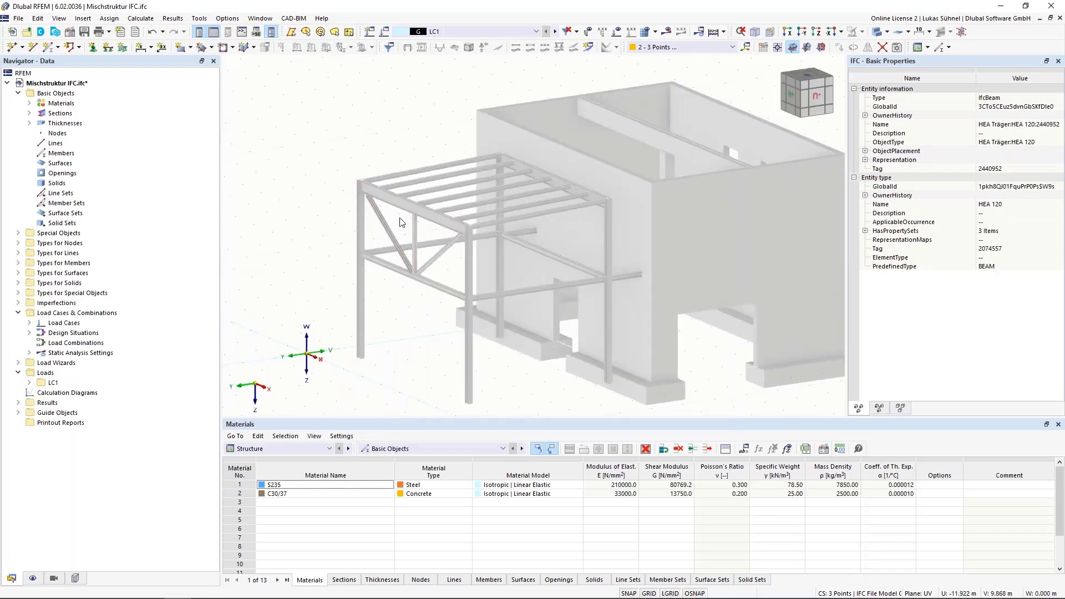
Convert the IPE 300 beam at the front top of the steel frame into a straight member
{"action": "scroll", "coordinate": [404, 226], "scroll_direction": "up", "scroll_amount": 3}
{"action": "right_click", "coordinate": [394, 184]}
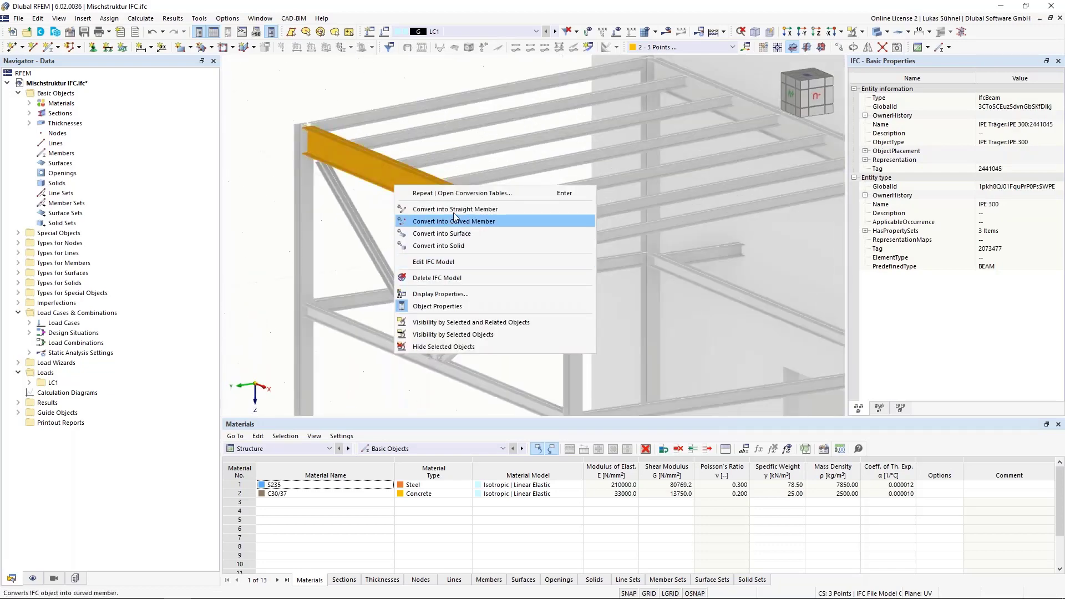
{"action": "left_click", "coordinate": [421, 209]}
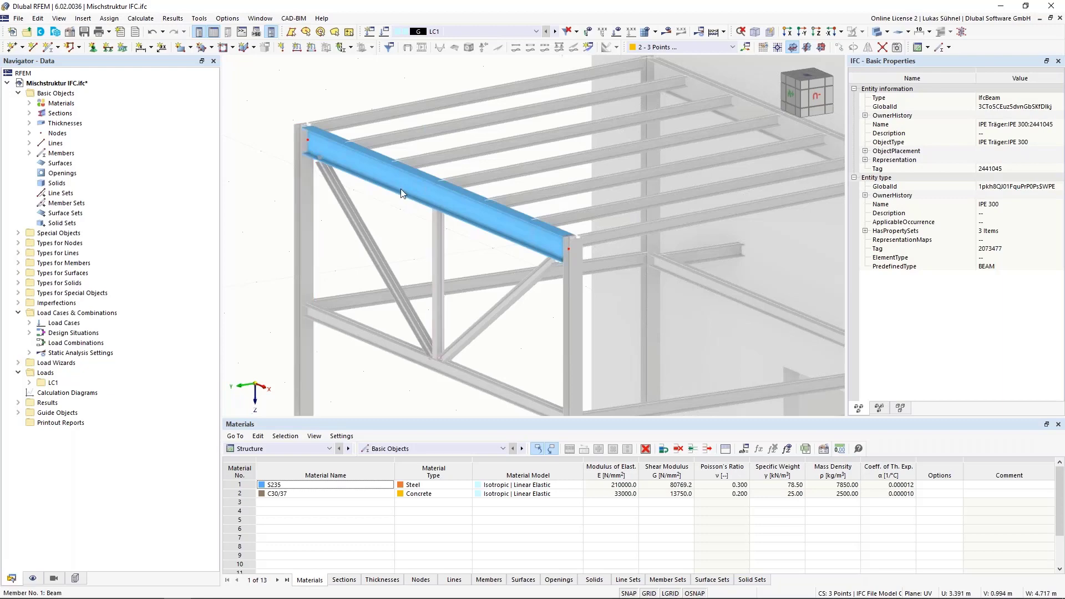
{"action": "left_click", "coordinate": [401, 237]}
Select the entire steel frame in a side view and convert its IFC model objects into straight members
{"action": "scroll", "coordinate": [402, 239], "scroll_direction": "down", "scroll_amount": 5}
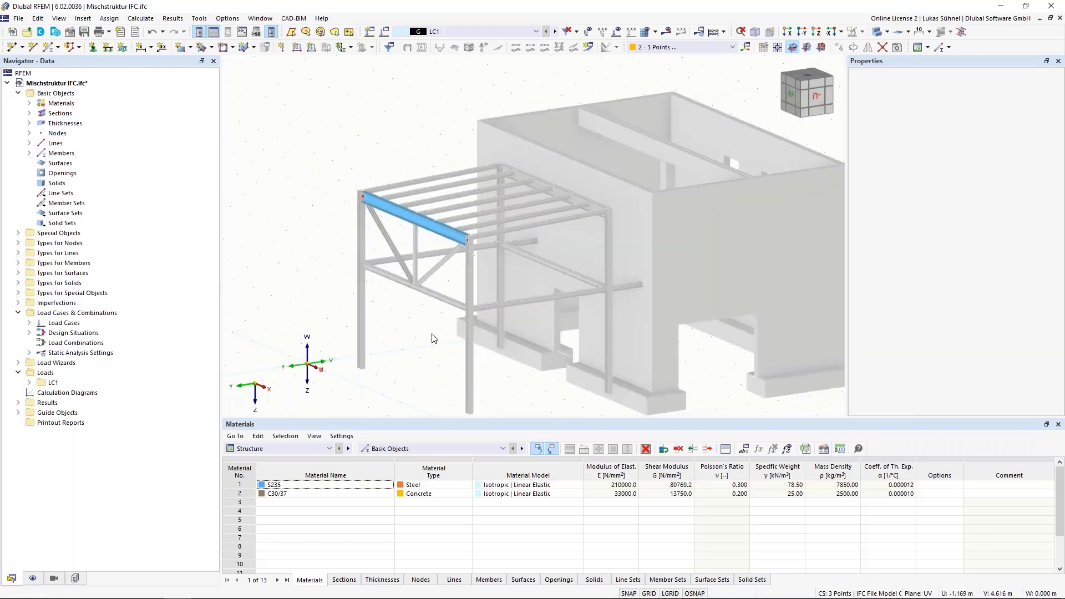
{"action": "middle_click_drag", "start_coordinate": [432, 334], "coordinate": [347, 301], "text": "ctrl"}
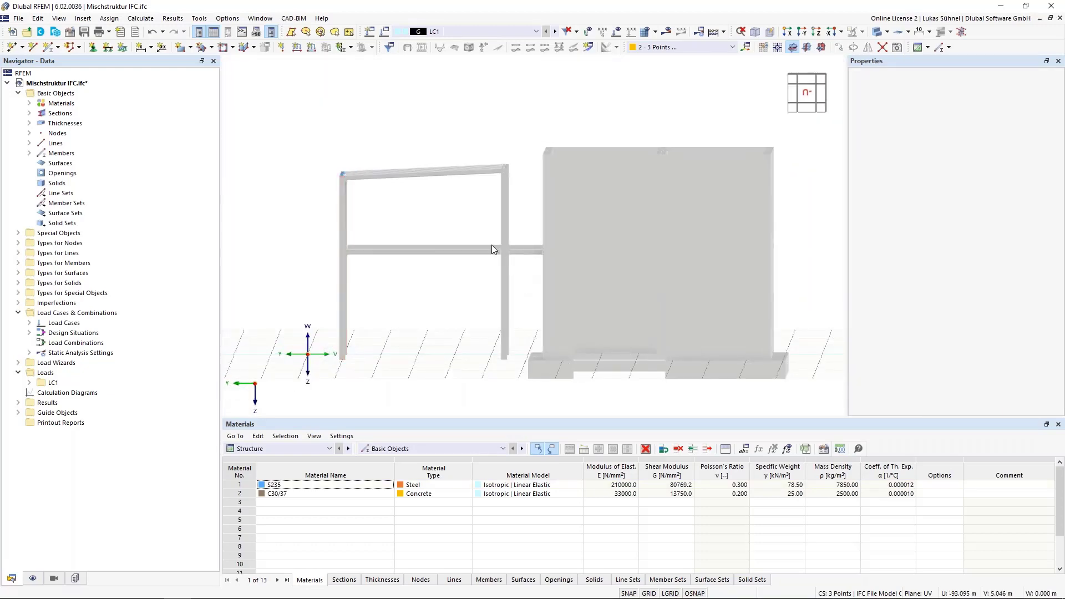
{"action": "left_click_drag", "start_coordinate": [524, 281], "coordinate": [323, 140]}
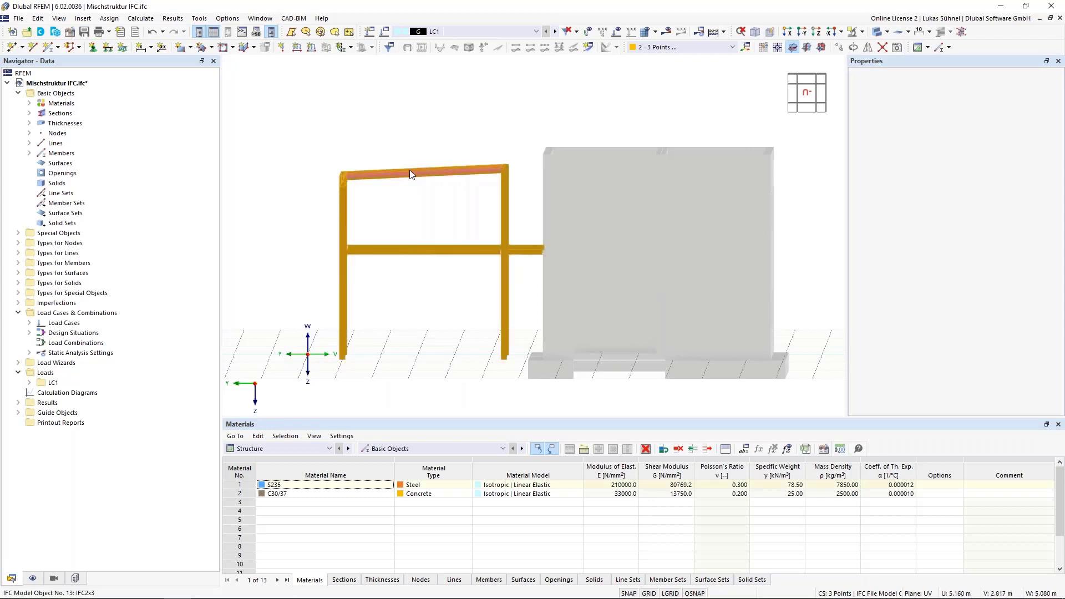
{"action": "right_click", "coordinate": [410, 172]}
{"action": "mouse_move", "coordinate": [488, 236]}
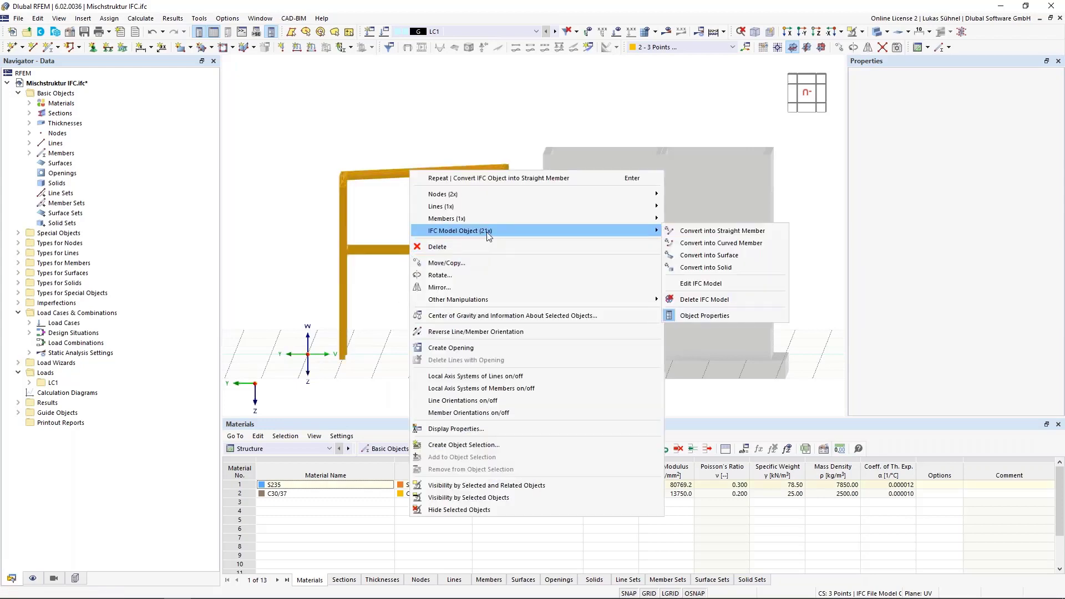
{"action": "left_click", "coordinate": [715, 230]}
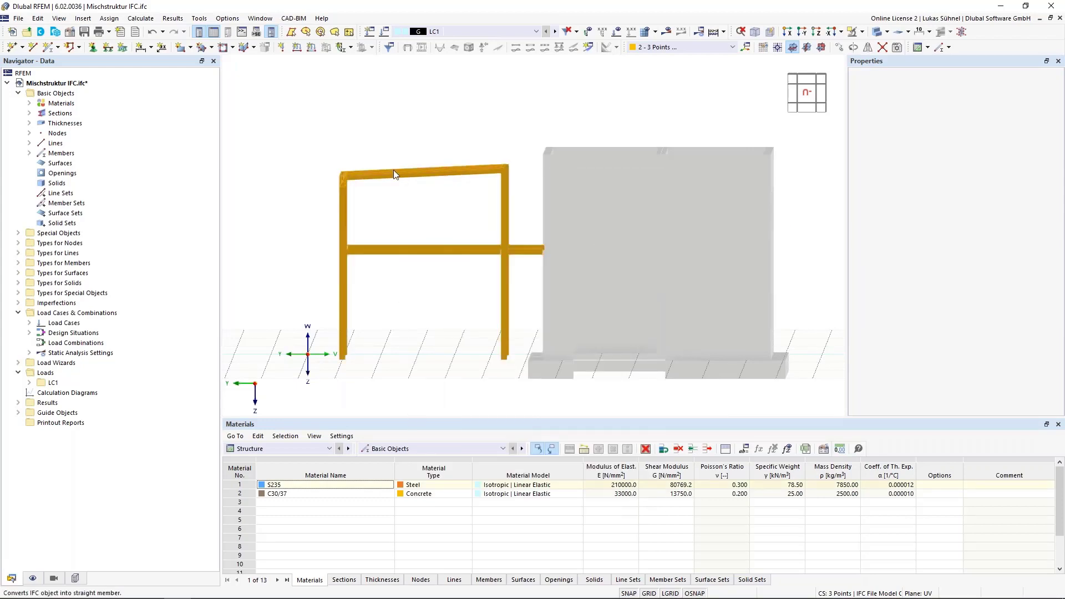
{"action": "middle_click_drag", "start_coordinate": [304, 131], "coordinate": [402, 167], "text": "ctrl"}
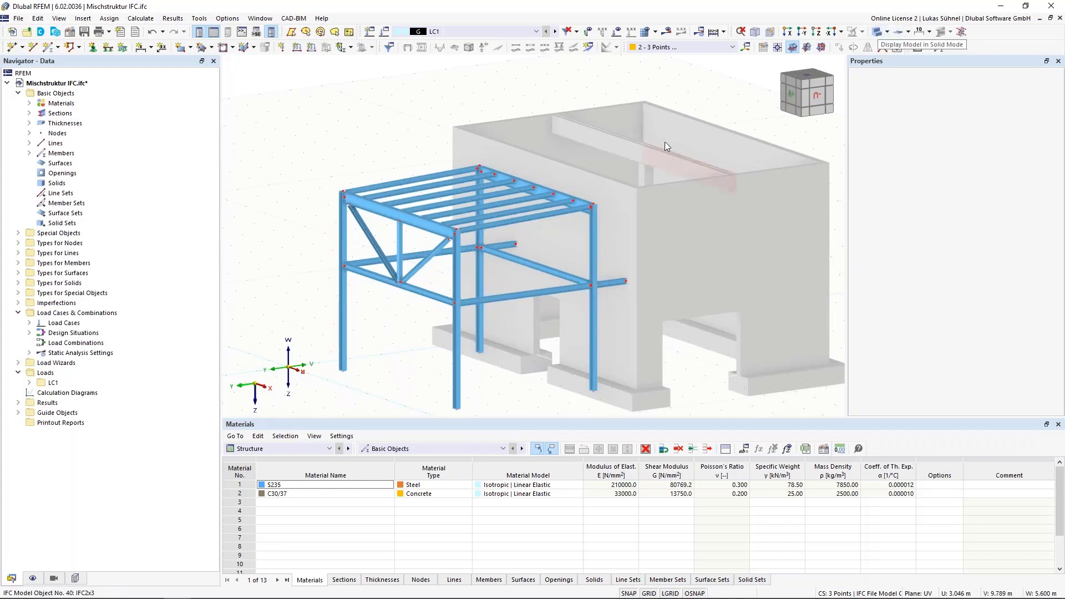
Switch the model display to wireframe and examine the member end nodes at the steel frame's upper corner
{"action": "middle_click_drag", "start_coordinate": [665, 142], "coordinate": [660, 103], "text": "ctrl"}
{"action": "middle_click_drag", "start_coordinate": [424, 130], "coordinate": [546, 115]}
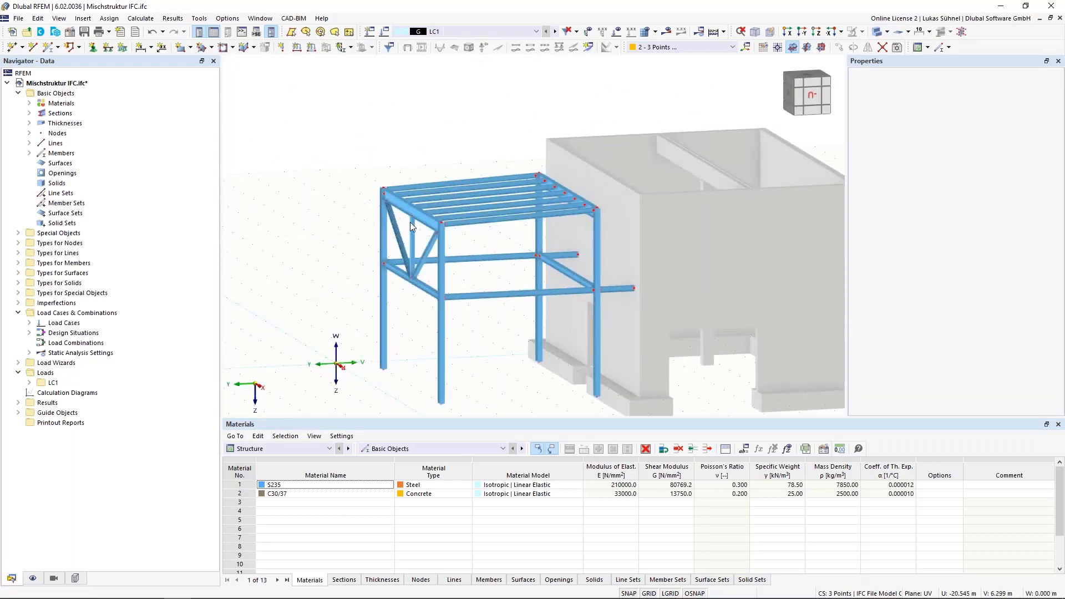
{"action": "left_click", "coordinate": [877, 33]}
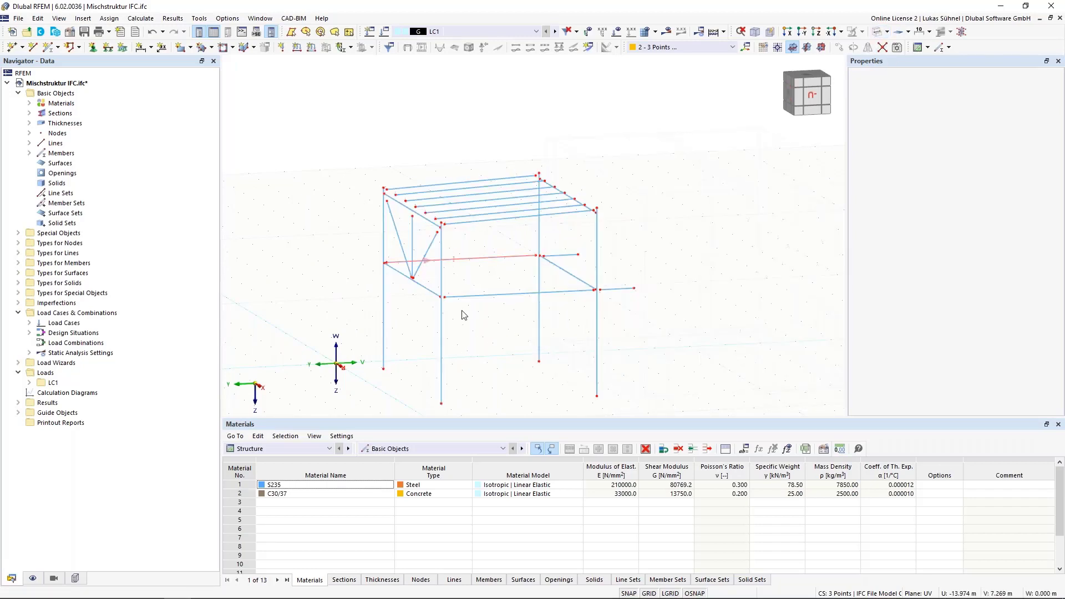
{"action": "scroll", "coordinate": [396, 229], "scroll_direction": "up", "scroll_amount": 6}
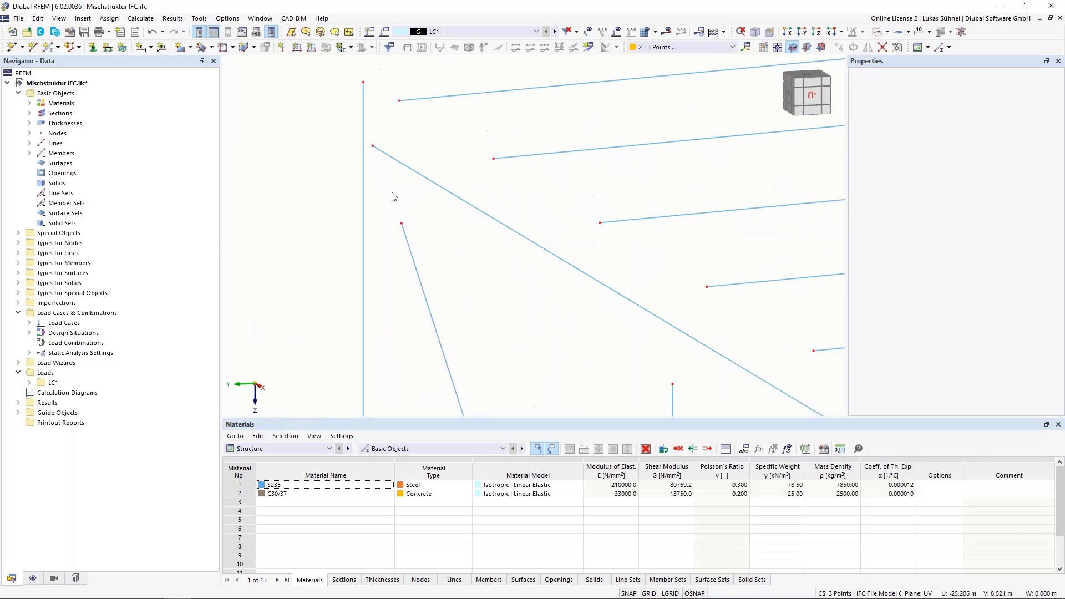
{"action": "scroll", "coordinate": [394, 197], "scroll_direction": "down", "scroll_amount": 4}
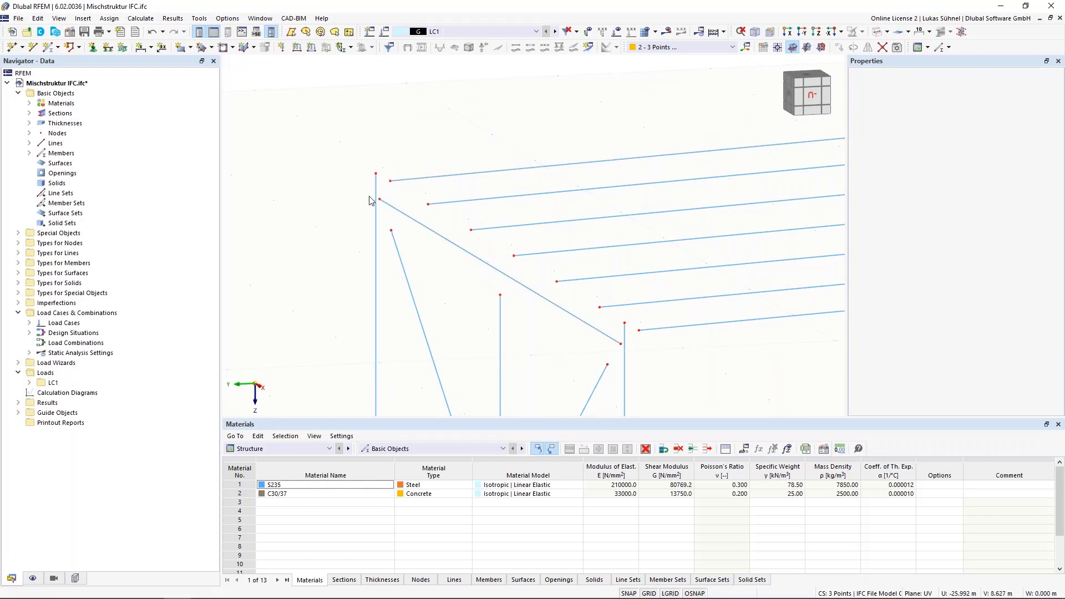
{"action": "scroll", "coordinate": [370, 196], "scroll_direction": "up", "scroll_amount": 3}
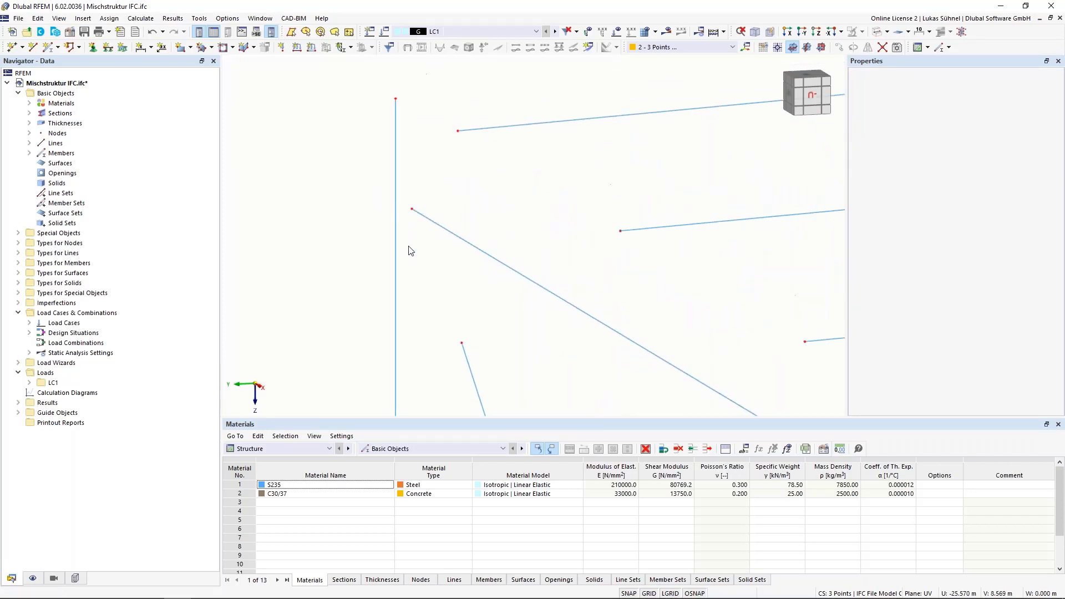
{"action": "scroll", "coordinate": [411, 251], "scroll_direction": "down", "scroll_amount": 5}
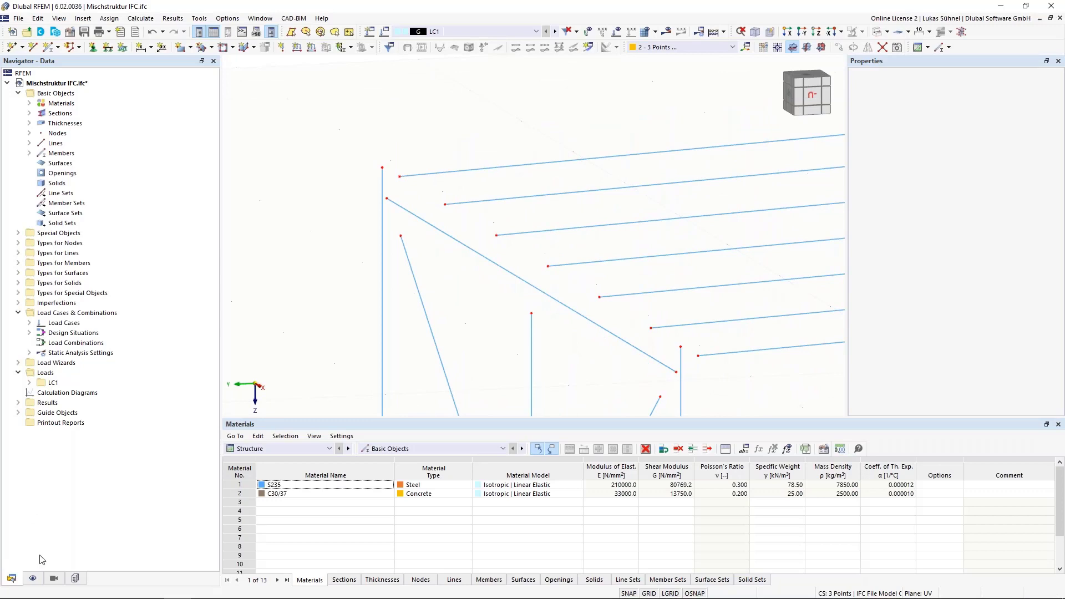
Turn off the display of members and make all IFC objects under 2018_01 visible
{"action": "left_click", "coordinate": [34, 579]}
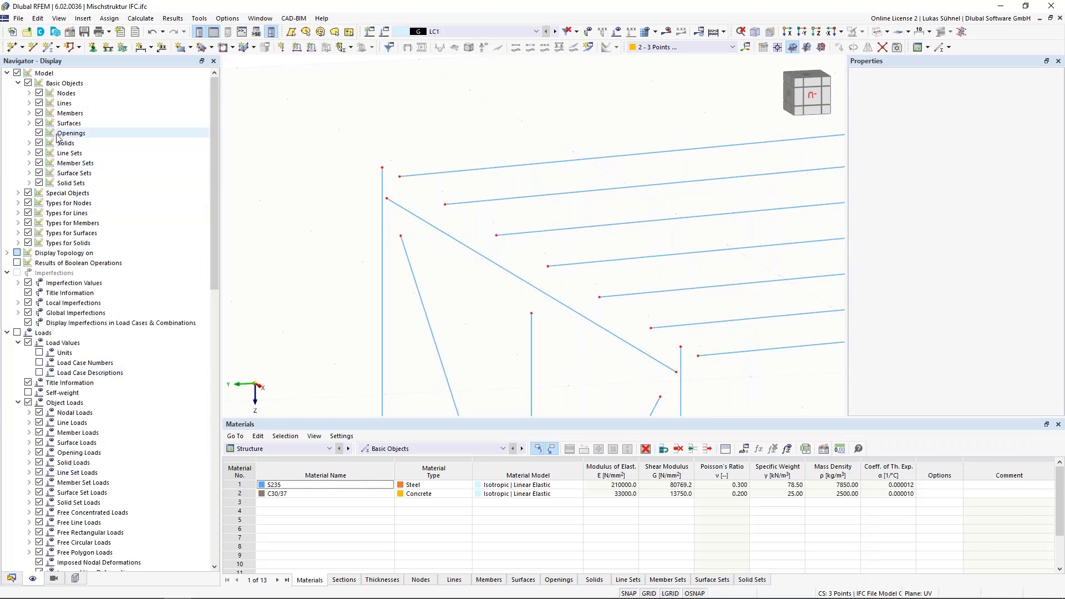
{"action": "left_click", "coordinate": [40, 114]}
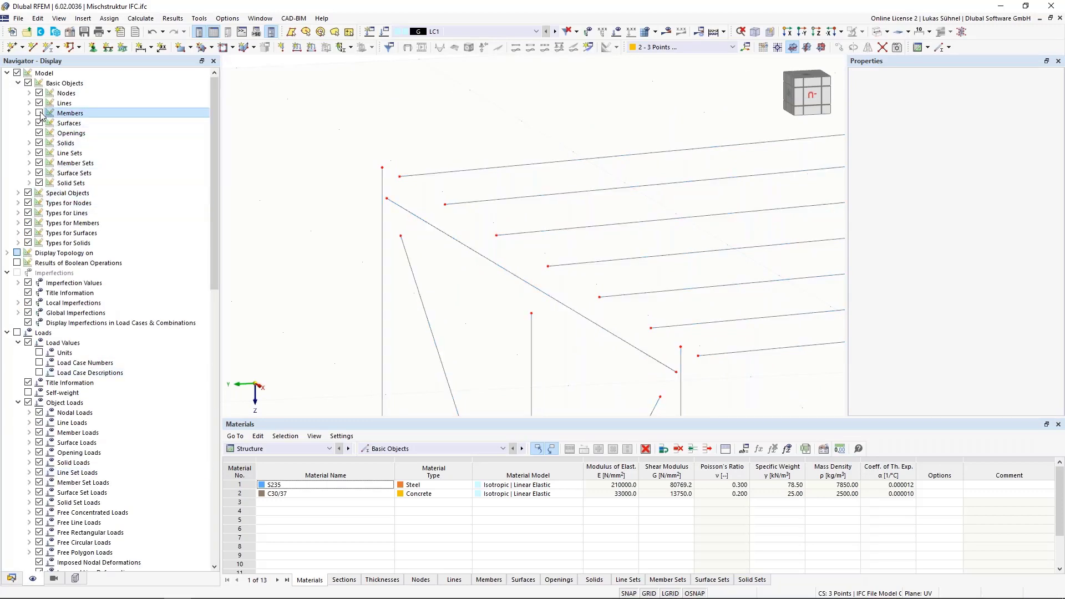
{"action": "left_click", "coordinate": [76, 579]}
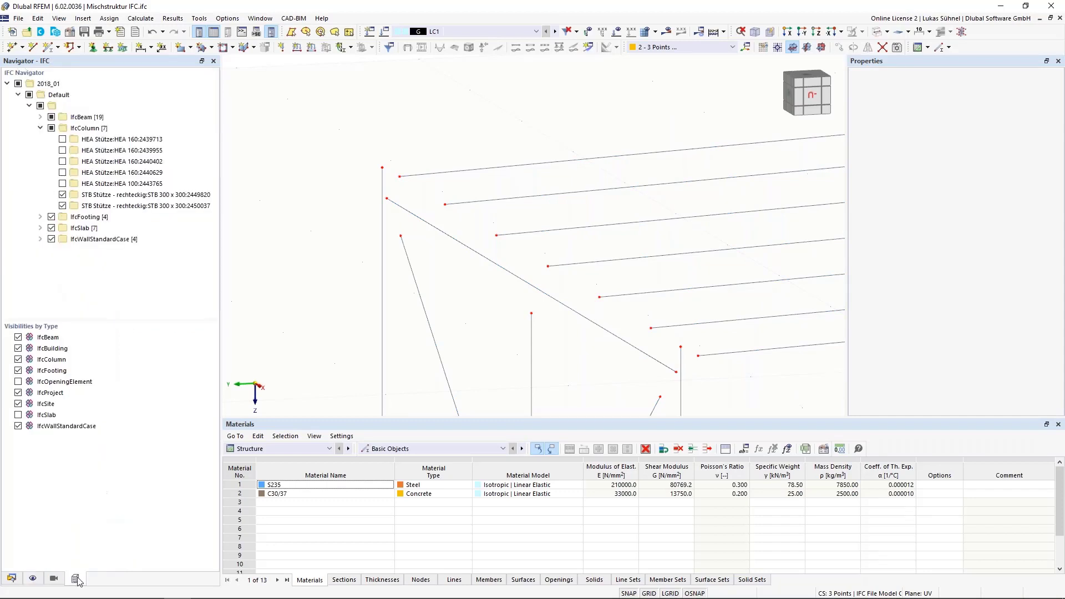
{"action": "left_click", "coordinate": [17, 84]}
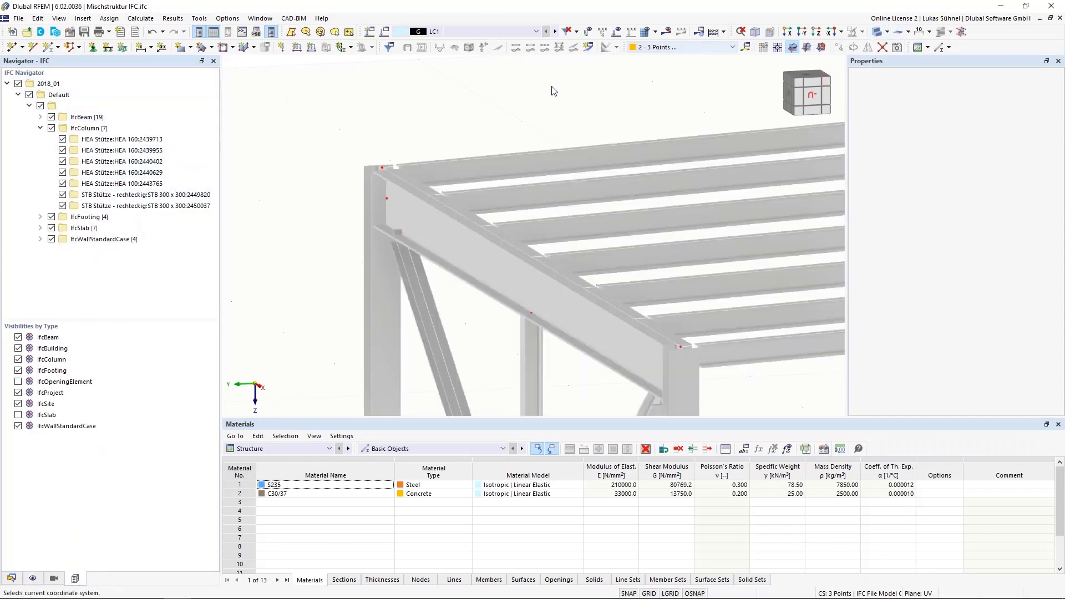
{"action": "scroll", "coordinate": [452, 166], "scroll_direction": "up", "scroll_amount": 2}
{"action": "middle_click_drag", "start_coordinate": [458, 155], "coordinate": [660, 183], "text": "ctrl"}
{"action": "middle_click_drag", "start_coordinate": [264, 259], "coordinate": [725, 109]}
{"action": "scroll", "coordinate": [737, 89], "scroll_direction": "down", "scroll_amount": 3}
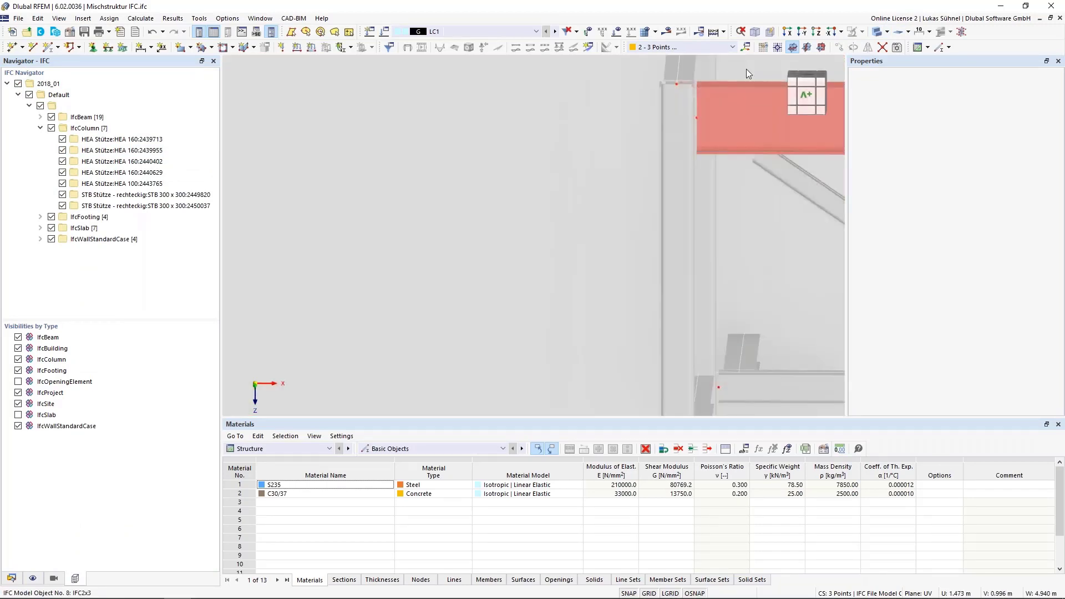
Examine where the IFC beam end meets the column at the steel frame's upper corner, and the frame as a whole
{"action": "scroll", "coordinate": [657, 128], "scroll_direction": "up", "scroll_amount": 3}
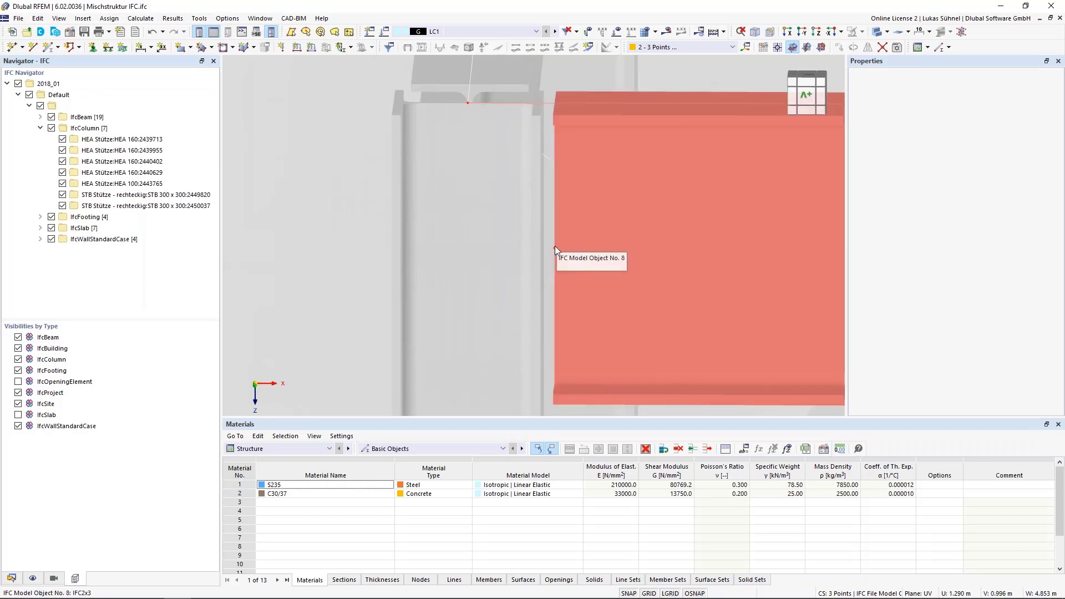
{"action": "scroll", "coordinate": [557, 244], "scroll_direction": "down", "scroll_amount": 2}
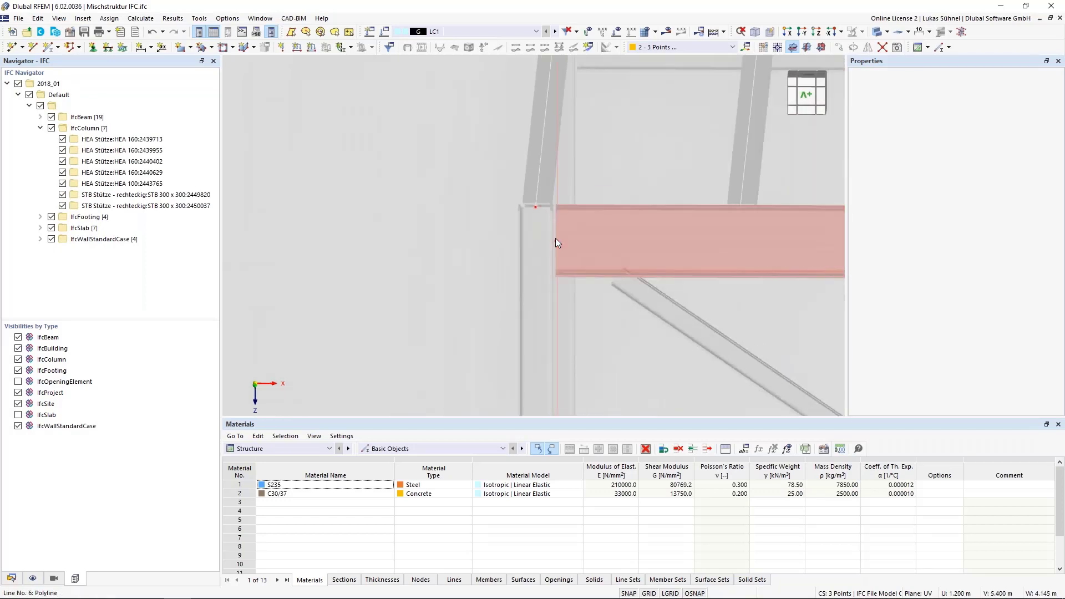
{"action": "scroll", "coordinate": [555, 238], "scroll_direction": "down", "scroll_amount": 5}
{"action": "middle_click_drag", "start_coordinate": [716, 137], "coordinate": [418, 230], "text": "ctrl"}
{"action": "scroll", "coordinate": [395, 347], "scroll_direction": "up", "scroll_amount": 4}
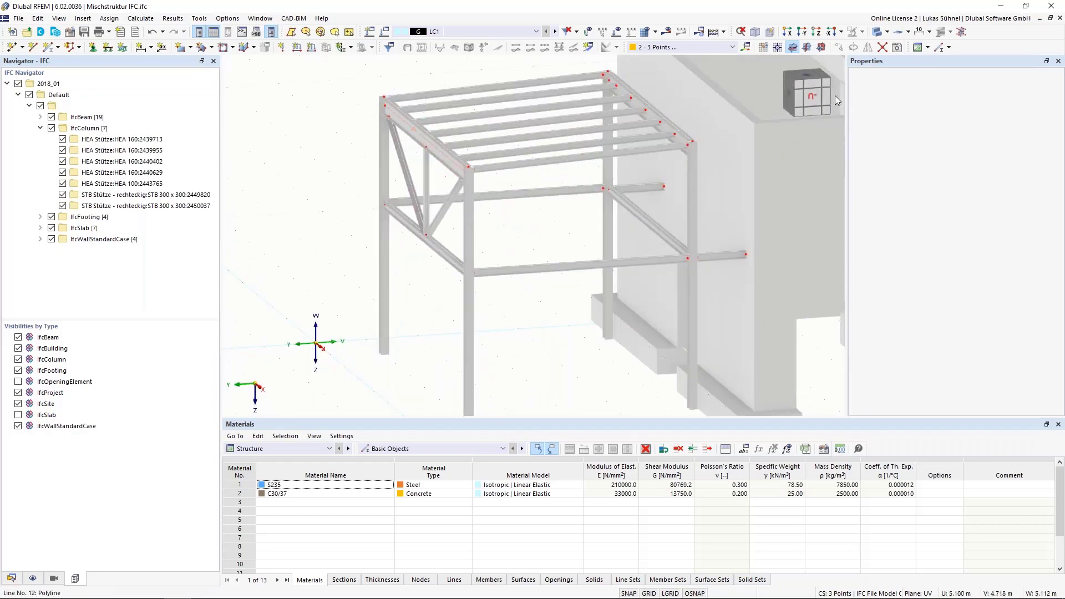
Hide all IFC objects under 2018_01 and turn the display of members back on in wireframe
{"action": "left_click", "coordinate": [17, 84]}
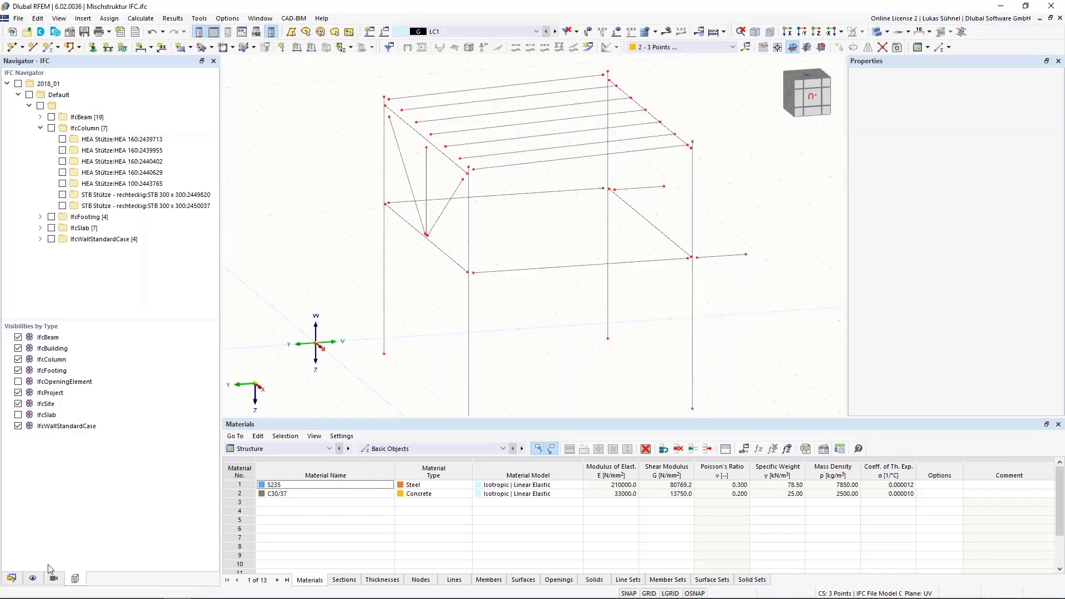
{"action": "left_click", "coordinate": [32, 580]}
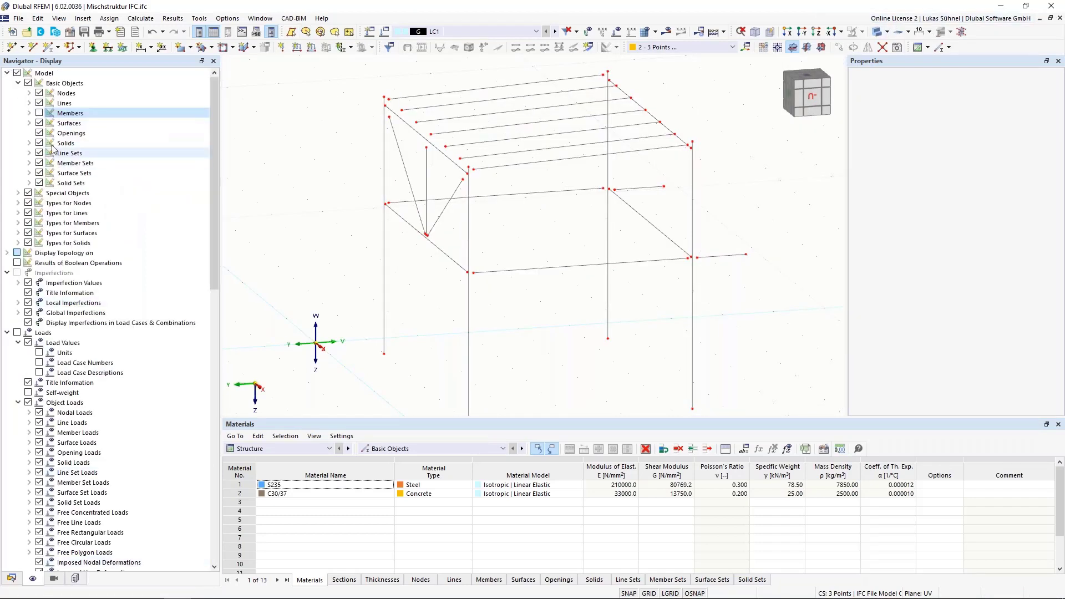
{"action": "left_click", "coordinate": [40, 114]}
{"action": "middle_click_drag", "start_coordinate": [324, 188], "coordinate": [333, 208]}
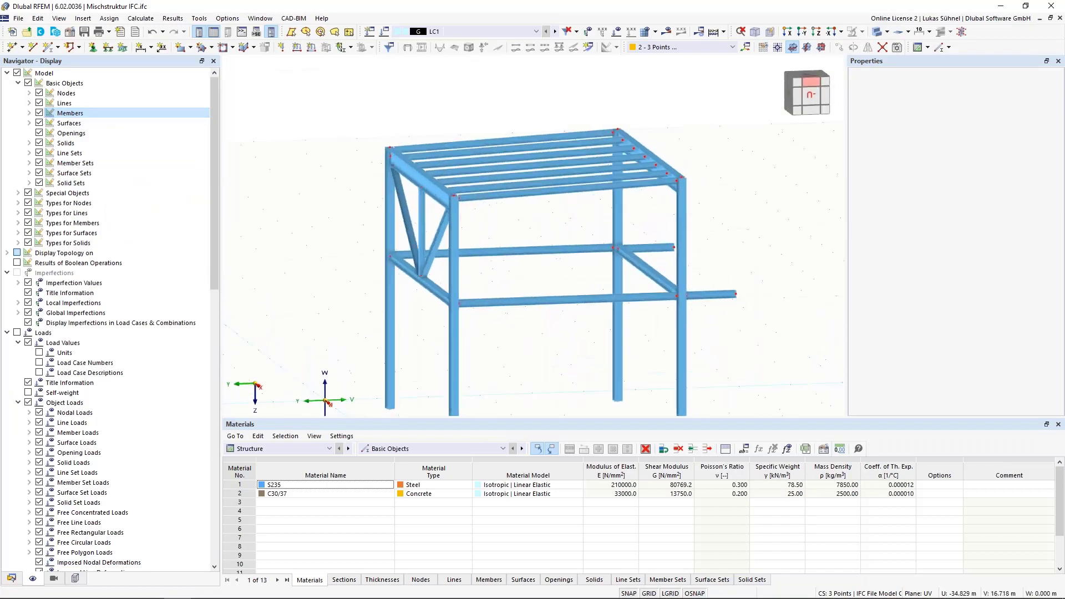
{"action": "left_click", "coordinate": [879, 32]}
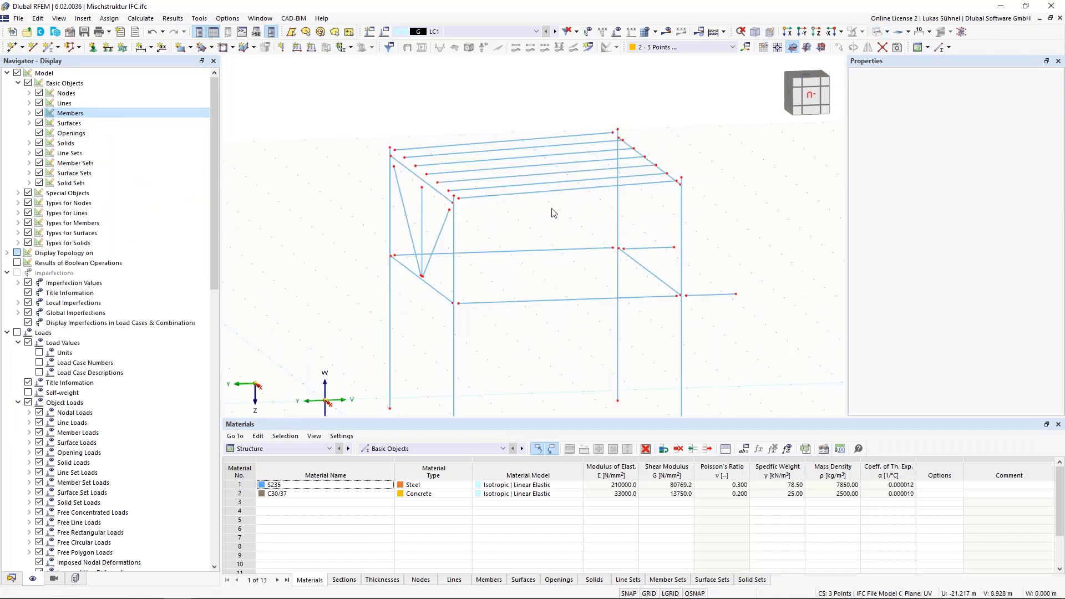
Extend the truss post, the four lower horizontal beams and the two upper cross beams on both sides through To Next Member/Line
{"action": "middle_click_drag", "start_coordinate": [347, 239], "coordinate": [393, 200], "text": "ctrl"}
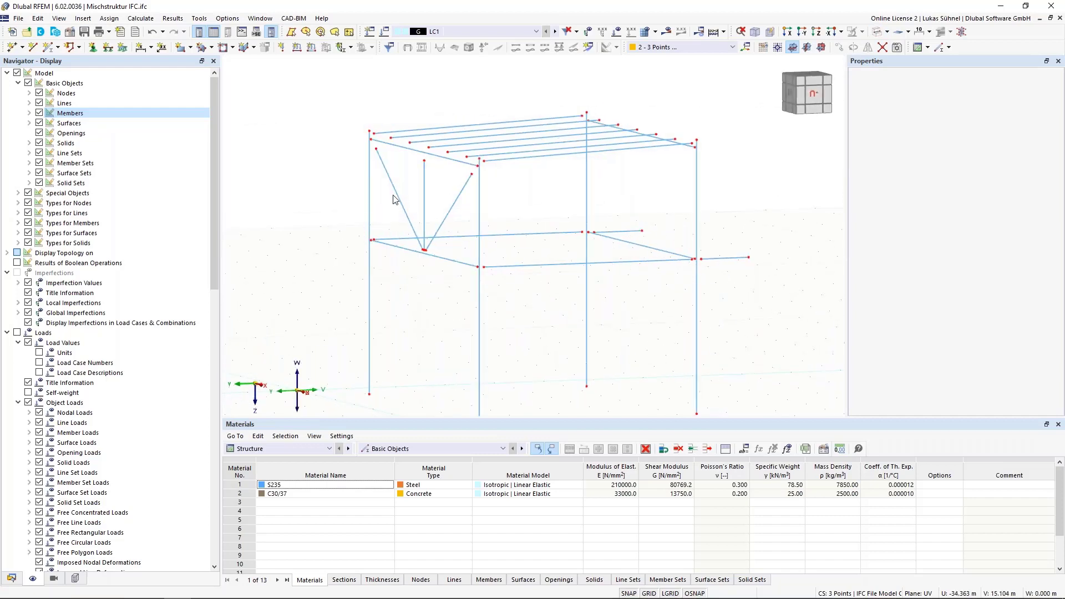
{"action": "scroll", "coordinate": [392, 202], "scroll_direction": "up", "scroll_amount": 2}
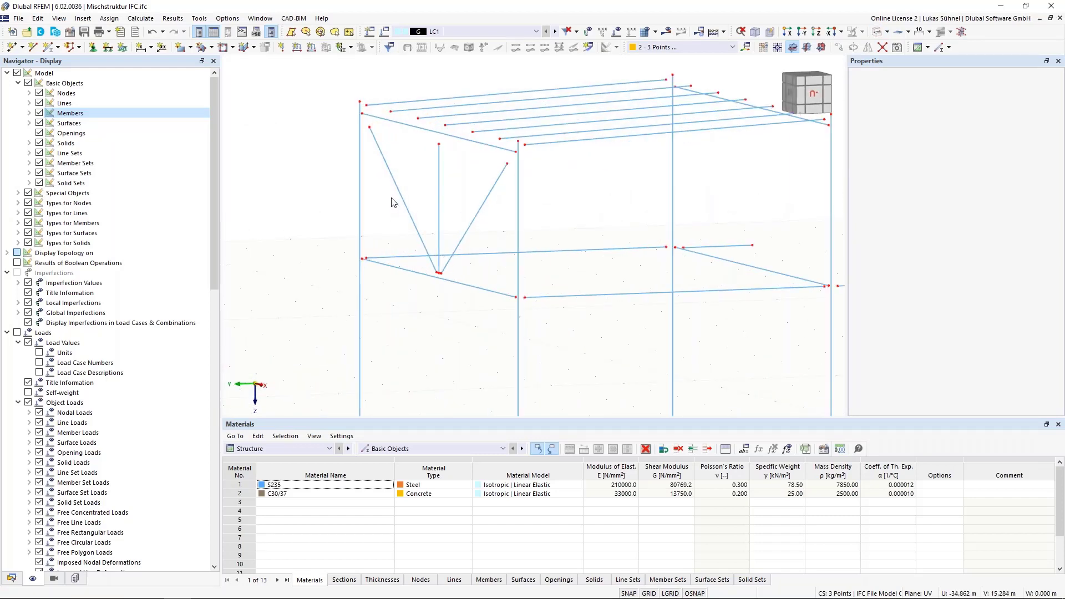
{"action": "scroll", "coordinate": [449, 185], "scroll_direction": "up", "scroll_amount": 1}
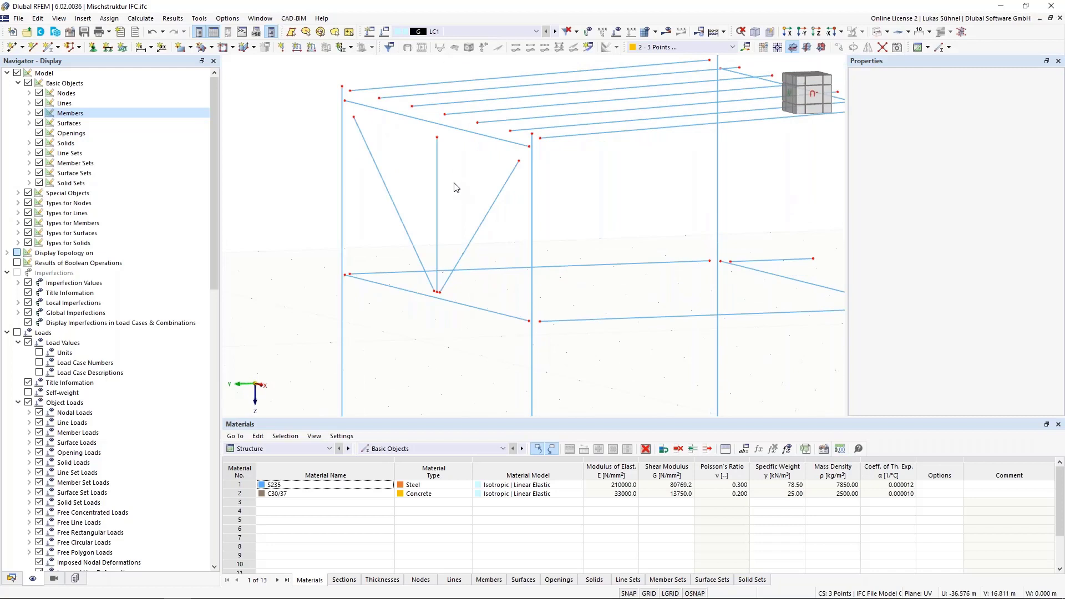
{"action": "middle_click_drag", "start_coordinate": [454, 187], "coordinate": [449, 200]}
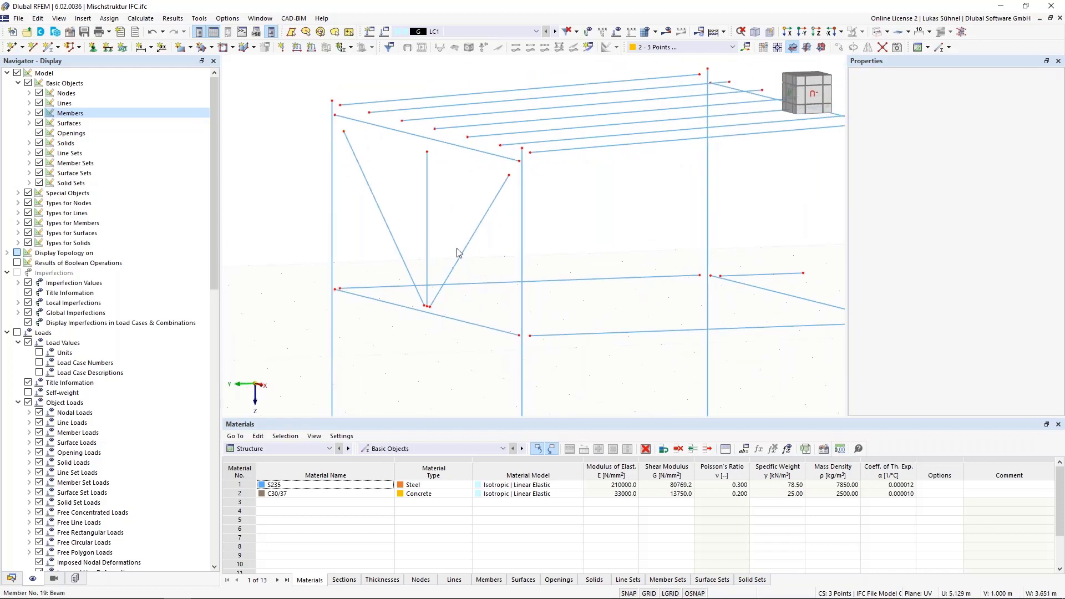
{"action": "left_click", "coordinate": [427, 202]}
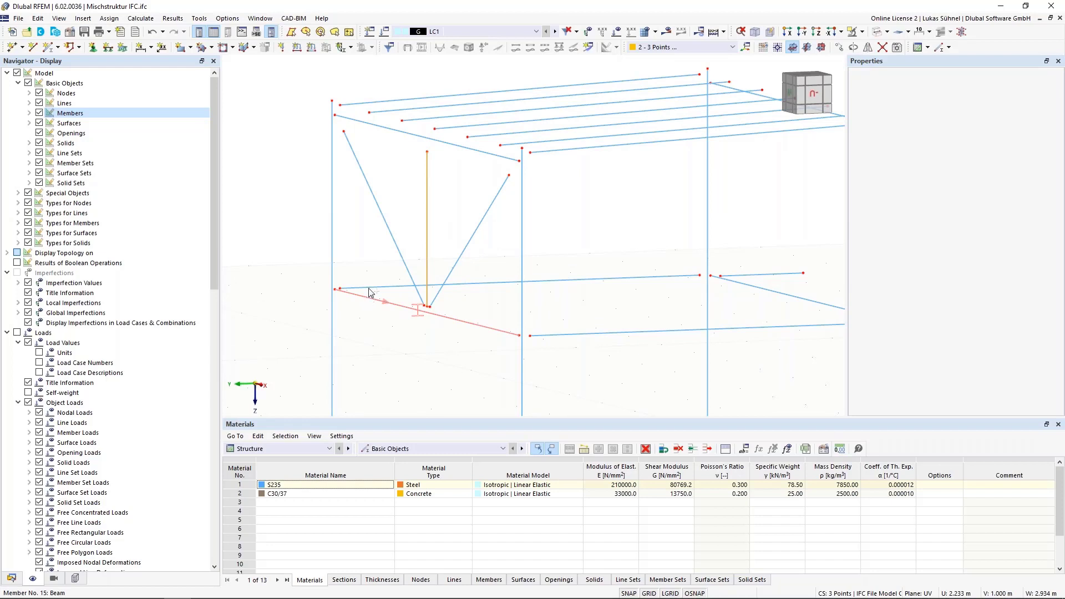
{"action": "left_click", "coordinate": [617, 301]}
{"action": "left_click", "coordinate": [676, 333]}
{"action": "left_click", "coordinate": [811, 299]}
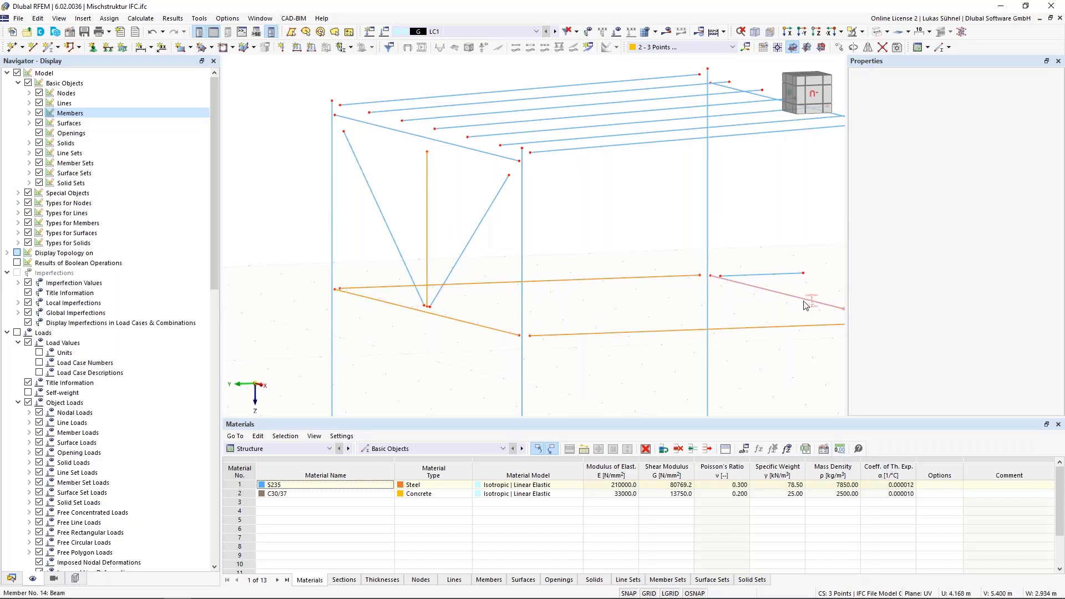
{"action": "left_click", "coordinate": [760, 100]}
{"action": "left_click", "coordinate": [382, 165]}
{"action": "right_click", "coordinate": [426, 209]}
{"action": "mouse_move", "coordinate": [493, 241]}
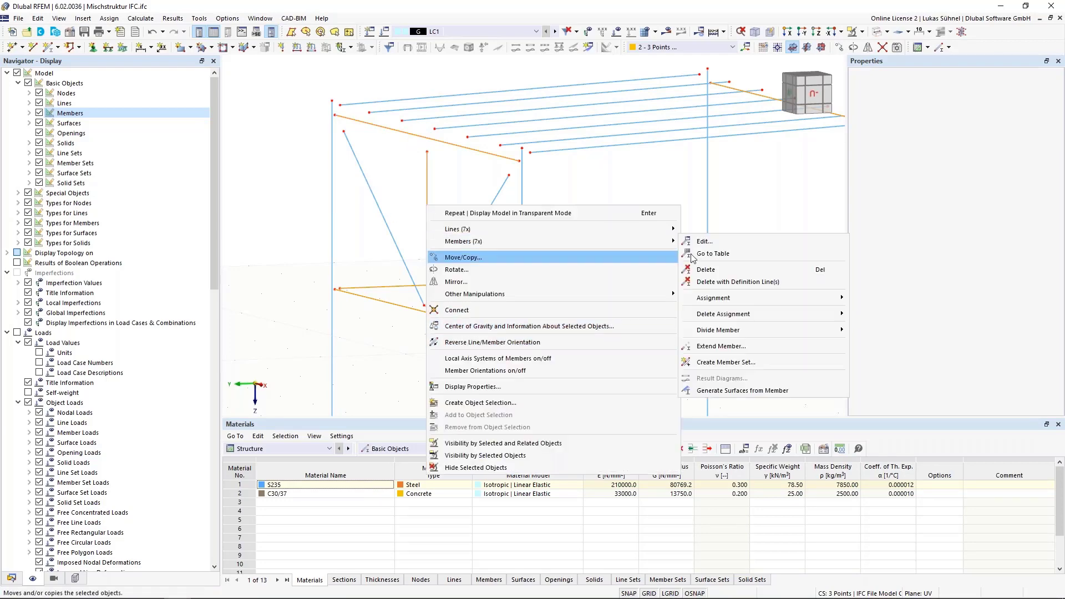
{"action": "left_click", "coordinate": [721, 346]}
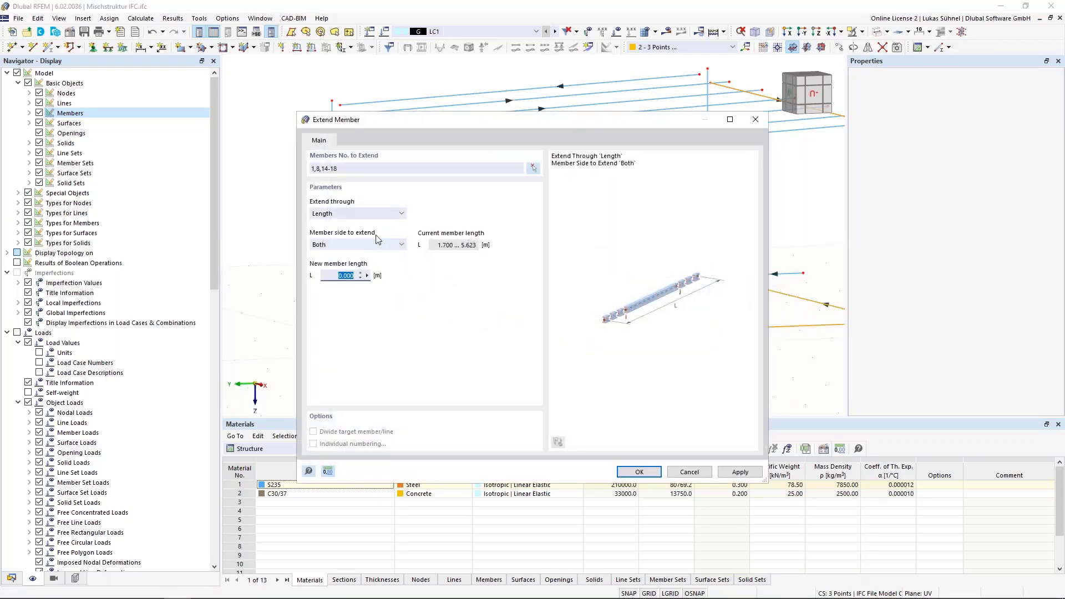
{"action": "left_click", "coordinate": [366, 215]}
{"action": "left_click", "coordinate": [358, 241]}
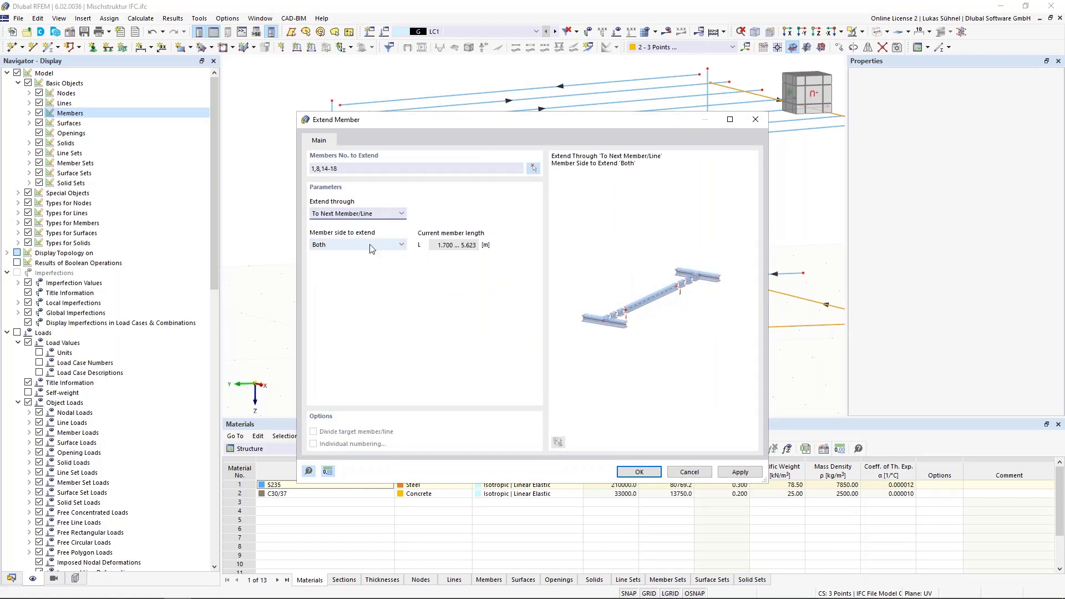
{"action": "left_click", "coordinate": [639, 472]}
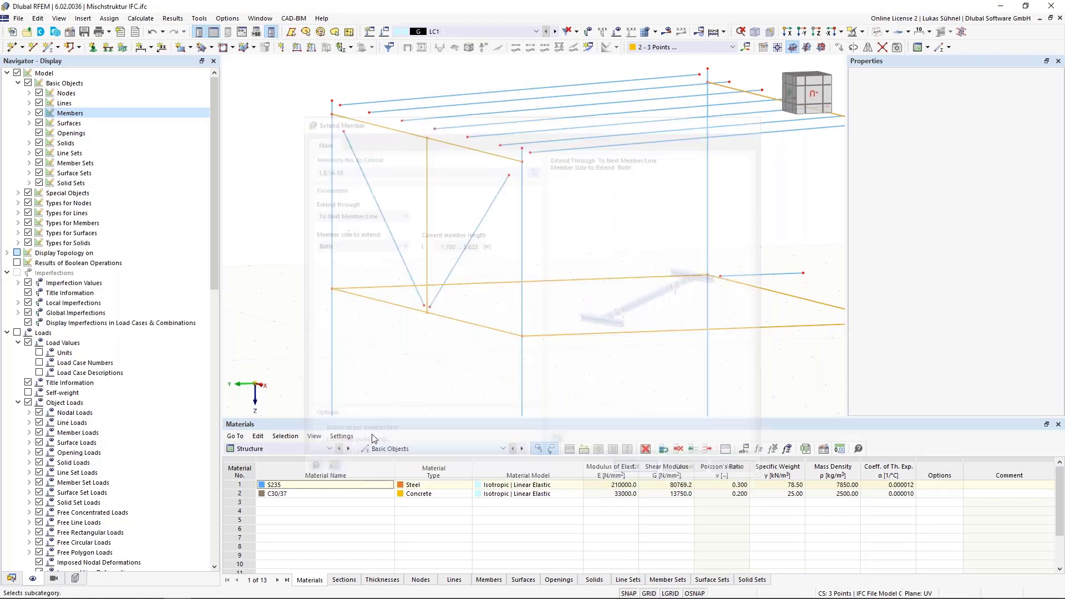
Extend the two truss diagonals on both sides through To Next Member/Line
{"action": "scroll", "coordinate": [327, 291], "scroll_direction": "up", "scroll_amount": 3}
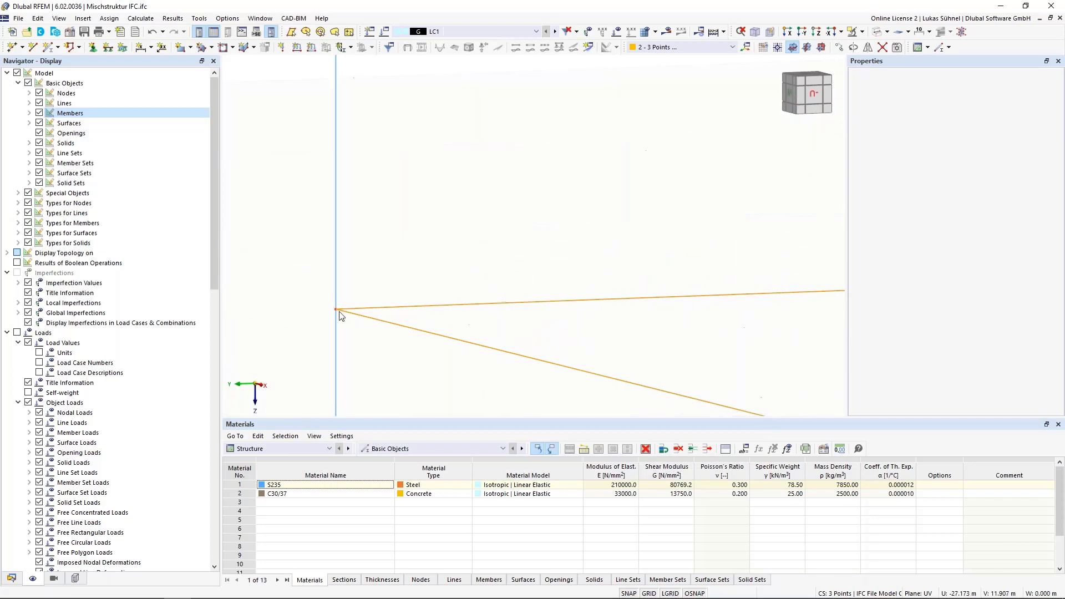
{"action": "scroll", "coordinate": [340, 311], "scroll_direction": "down", "scroll_amount": 2}
{"action": "scroll", "coordinate": [327, 314], "scroll_direction": "down", "scroll_amount": 2}
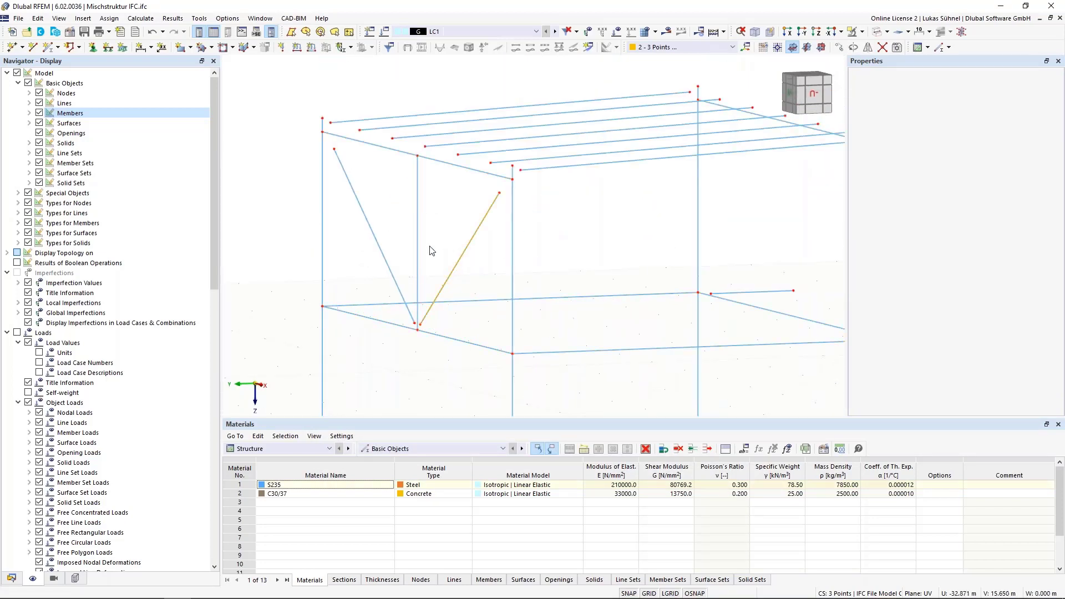
{"action": "right_click", "coordinate": [377, 240]}
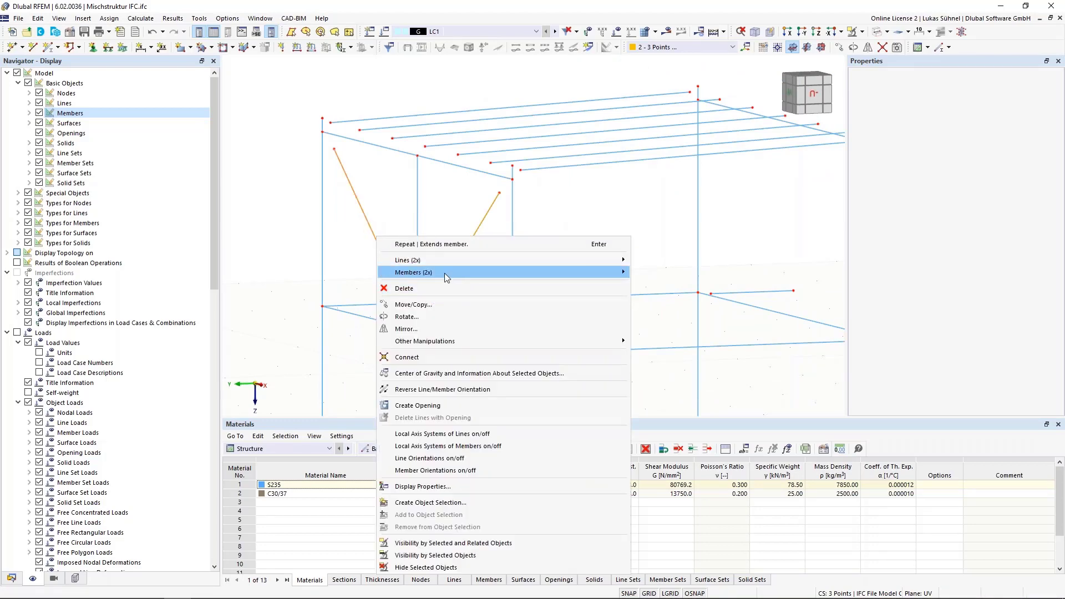
{"action": "mouse_move", "coordinate": [444, 273]}
{"action": "left_click", "coordinate": [671, 377]}
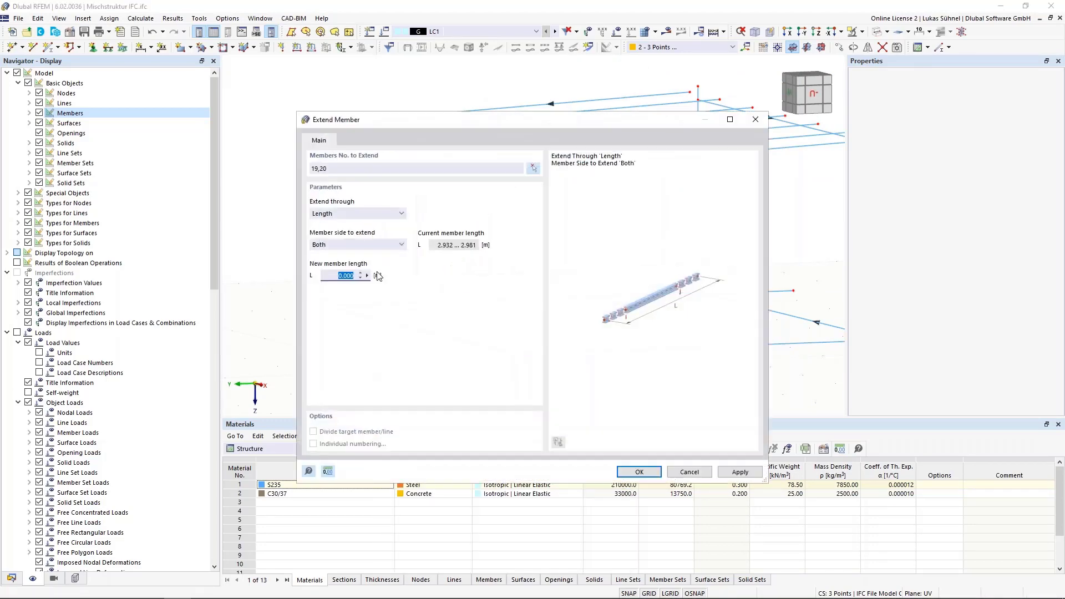
{"action": "left_click", "coordinate": [363, 214]}
{"action": "left_click", "coordinate": [371, 244]}
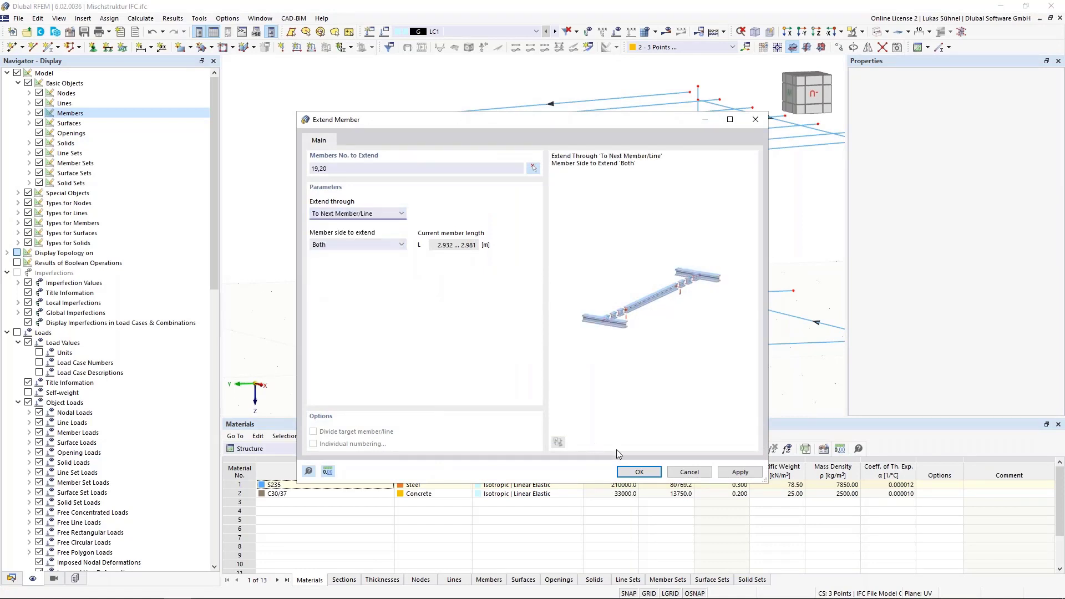
{"action": "left_click", "coordinate": [639, 472]}
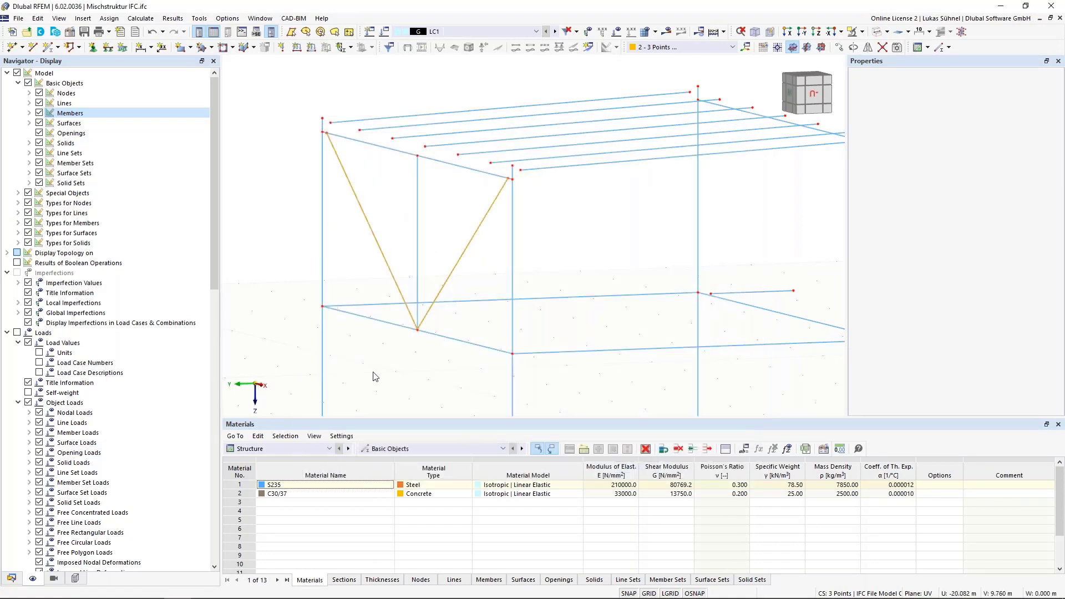
Select the seven sloping roof beams in a side view and start the Project manipulation for them
{"action": "scroll", "coordinate": [376, 377], "scroll_direction": "down", "scroll_amount": 2}
{"action": "middle_click_drag", "start_coordinate": [564, 279], "coordinate": [523, 265], "text": "ctrl"}
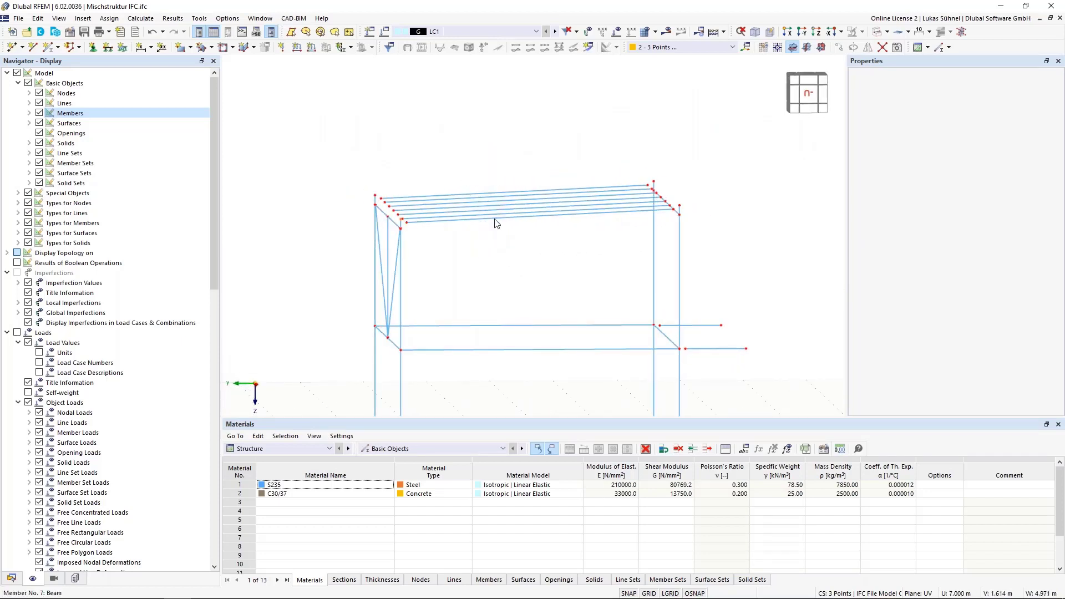
{"action": "mouse_move", "coordinate": [501, 275]}
{"action": "middle_mouse_down"}
{"action": "mouse_move", "coordinate": [508, 292]}
{"action": "mouse_move", "coordinate": [497, 283]}
{"action": "middle_mouse_up"}
{"action": "scroll", "coordinate": [411, 232], "scroll_direction": "up", "scroll_amount": 3}
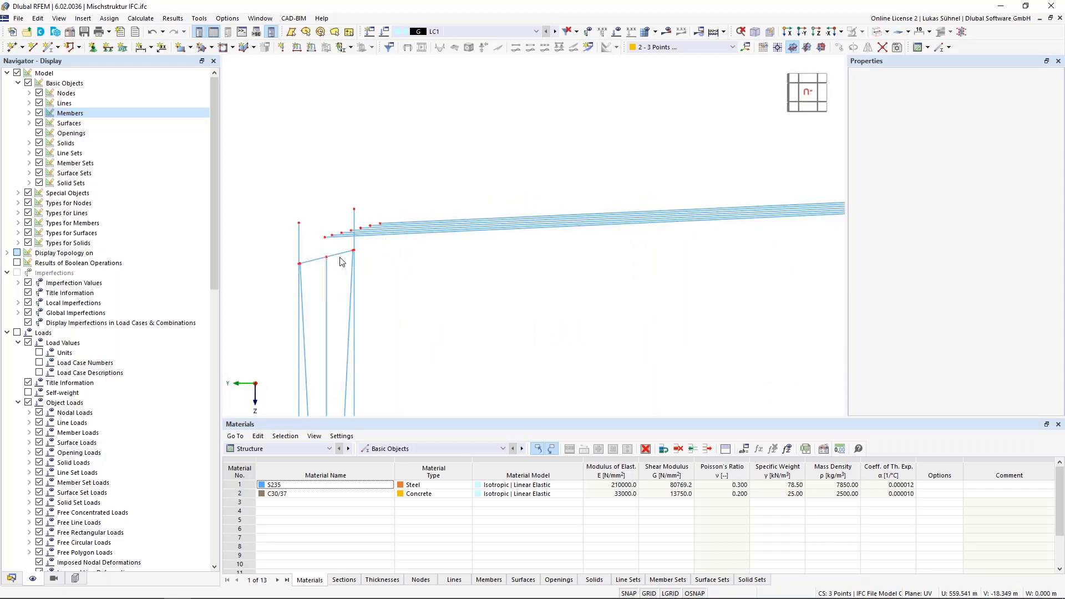
{"action": "scroll", "coordinate": [429, 289], "scroll_direction": "down", "scroll_amount": 1}
{"action": "scroll", "coordinate": [428, 284], "scroll_direction": "down", "scroll_amount": 2}
{"action": "middle_click_drag", "start_coordinate": [506, 292], "coordinate": [475, 278], "text": "ctrl"}
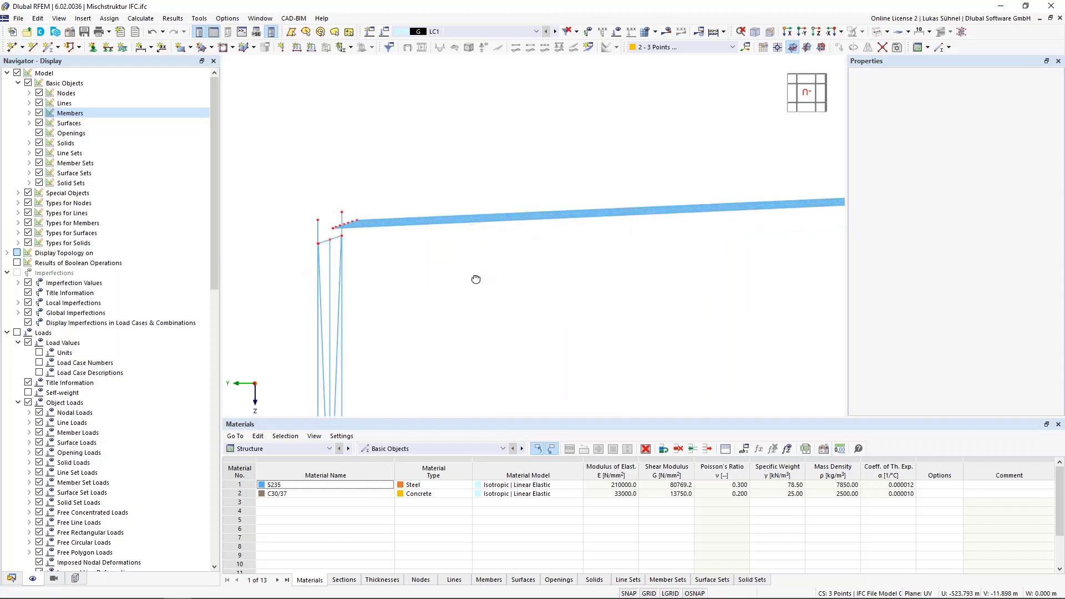
{"action": "scroll", "coordinate": [535, 316], "scroll_direction": "down", "scroll_amount": 2}
{"action": "left_click_drag", "start_coordinate": [585, 301], "coordinate": [537, 243]}
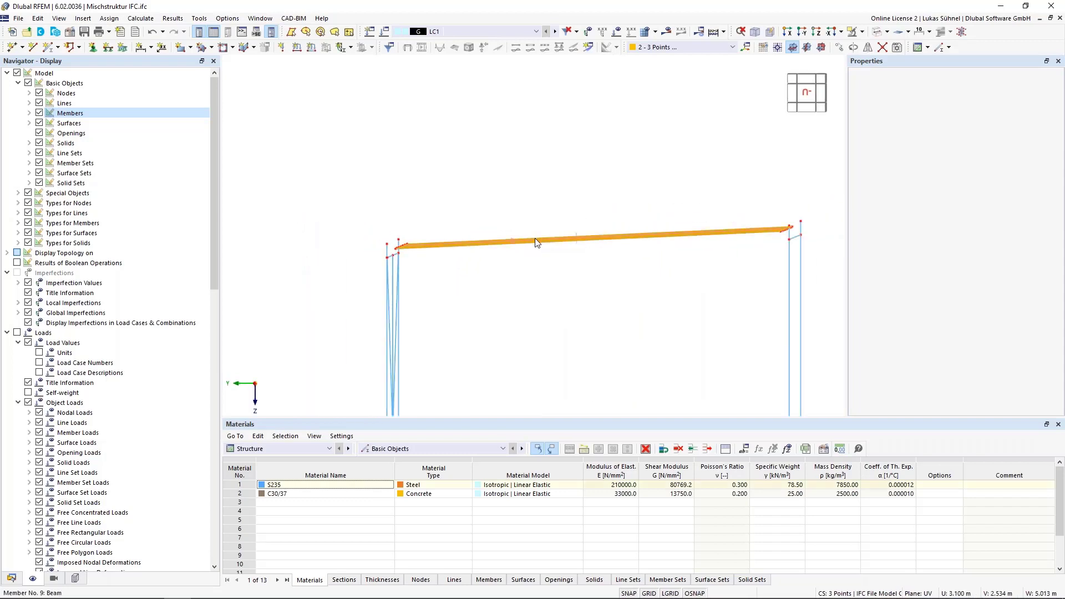
{"action": "right_click", "coordinate": [536, 243]}
{"action": "mouse_move", "coordinate": [666, 343]}
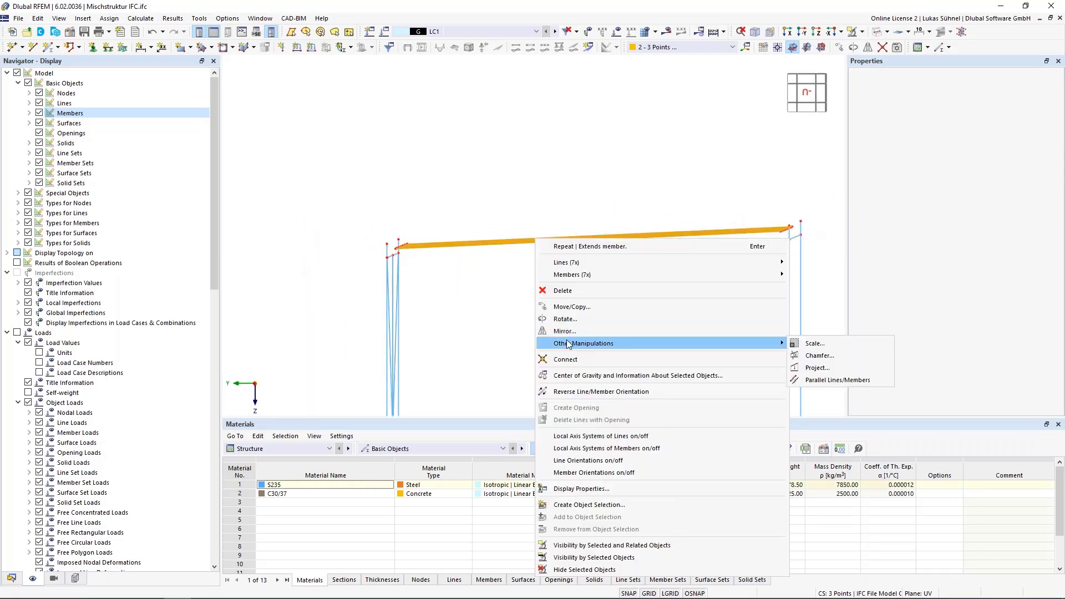
{"action": "left_click", "coordinate": [827, 367]}
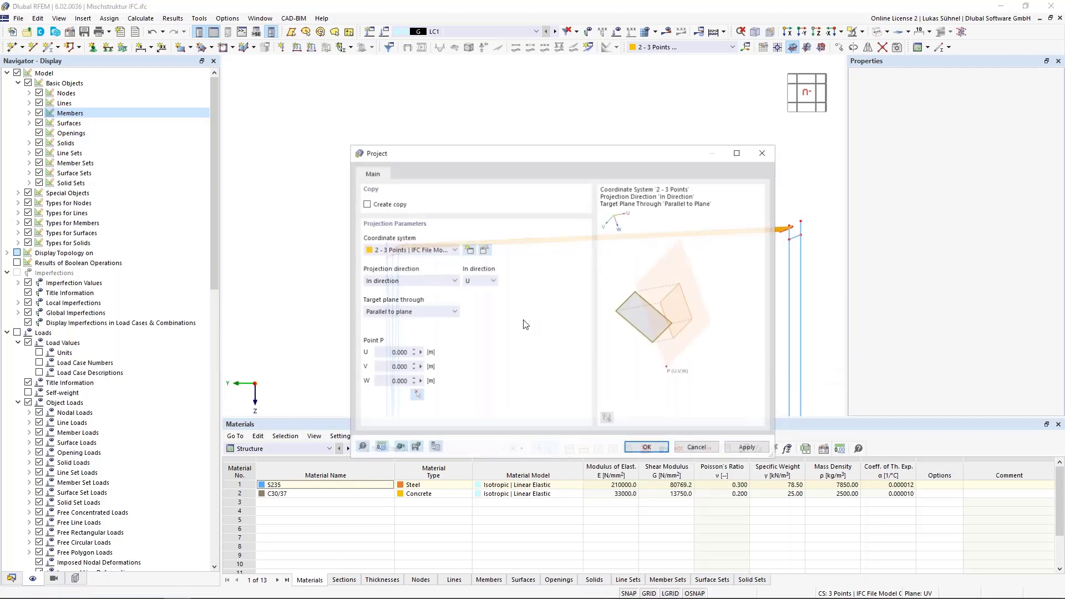
Create a 3 Points coordinate system from the truss's two upper corner nodes and the opposite frame's near upper beam end, and set it active
{"action": "left_click", "coordinate": [468, 250]}
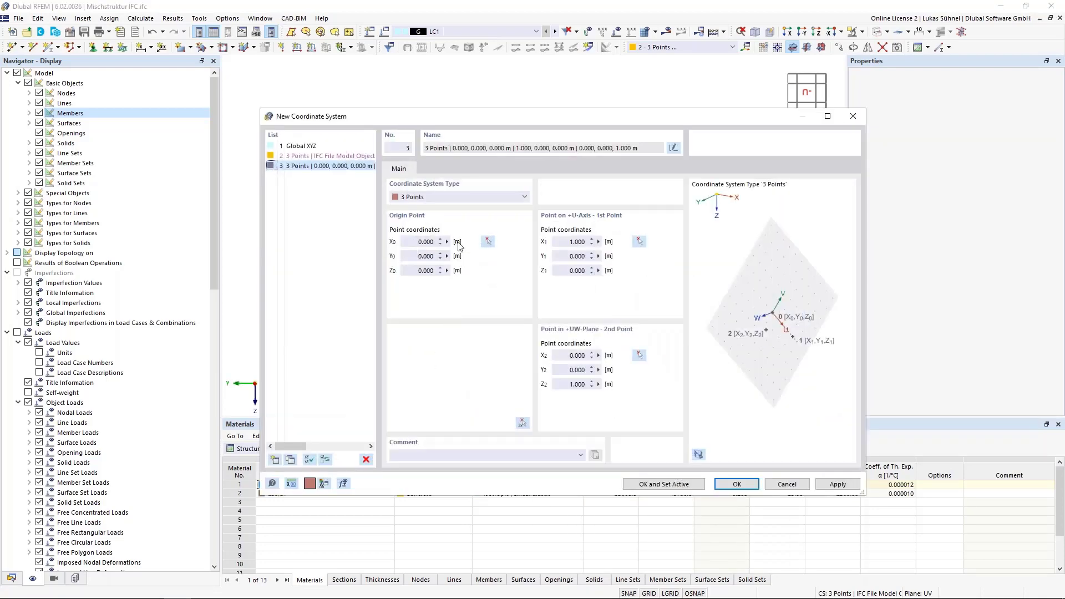
{"action": "left_click", "coordinate": [523, 423]}
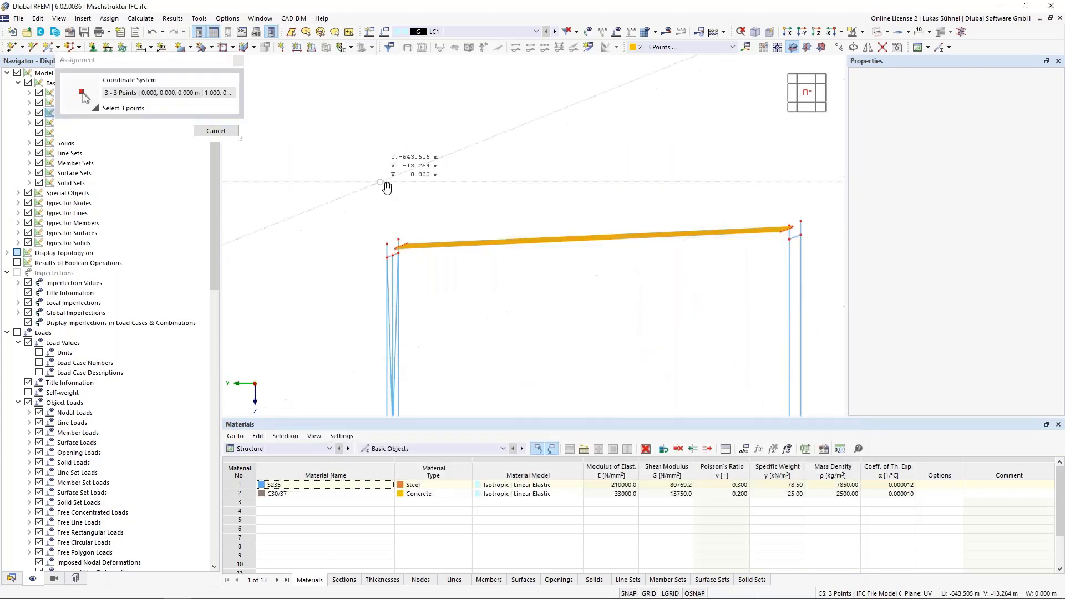
{"action": "scroll", "coordinate": [416, 206], "scroll_direction": "up", "scroll_amount": 5}
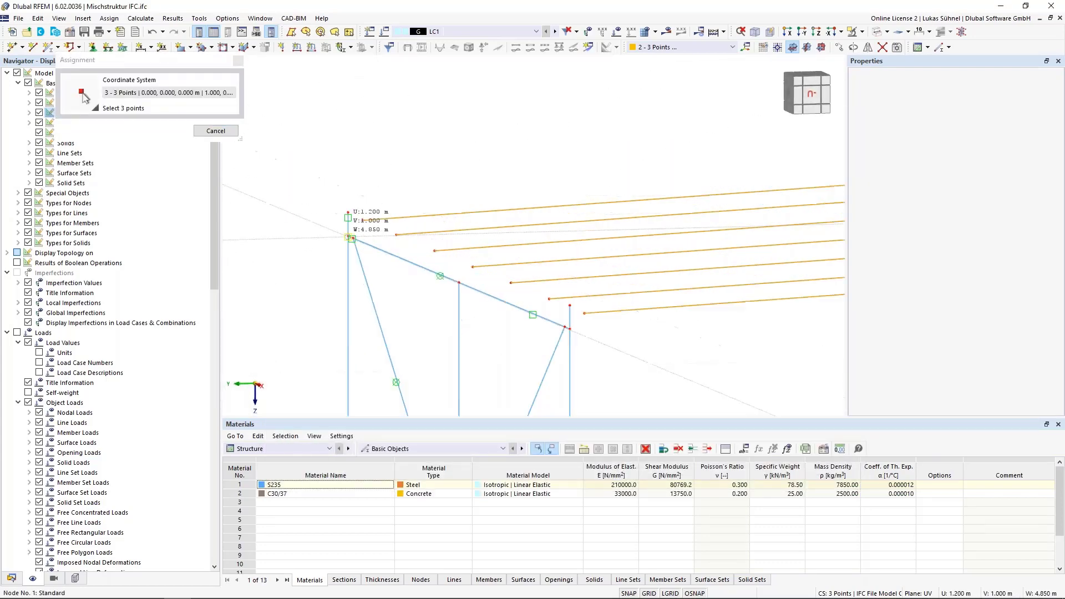
{"action": "scroll", "coordinate": [275, 194], "scroll_direction": "down", "scroll_amount": 5}
{"action": "scroll", "coordinate": [456, 271], "scroll_direction": "up", "scroll_amount": 4}
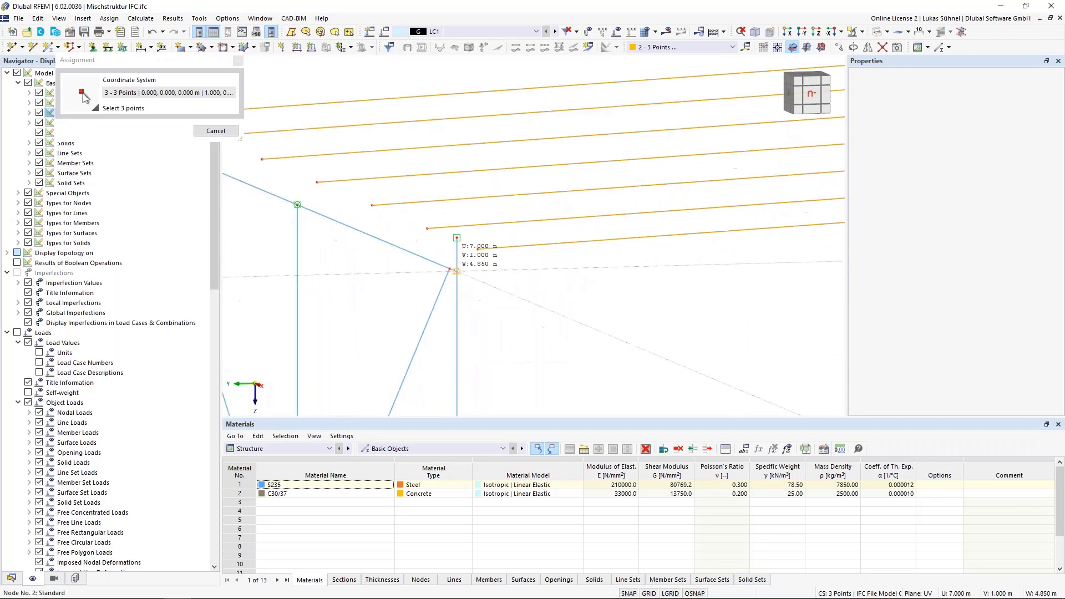
{"action": "scroll", "coordinate": [456, 271], "scroll_direction": "down", "scroll_amount": 4}
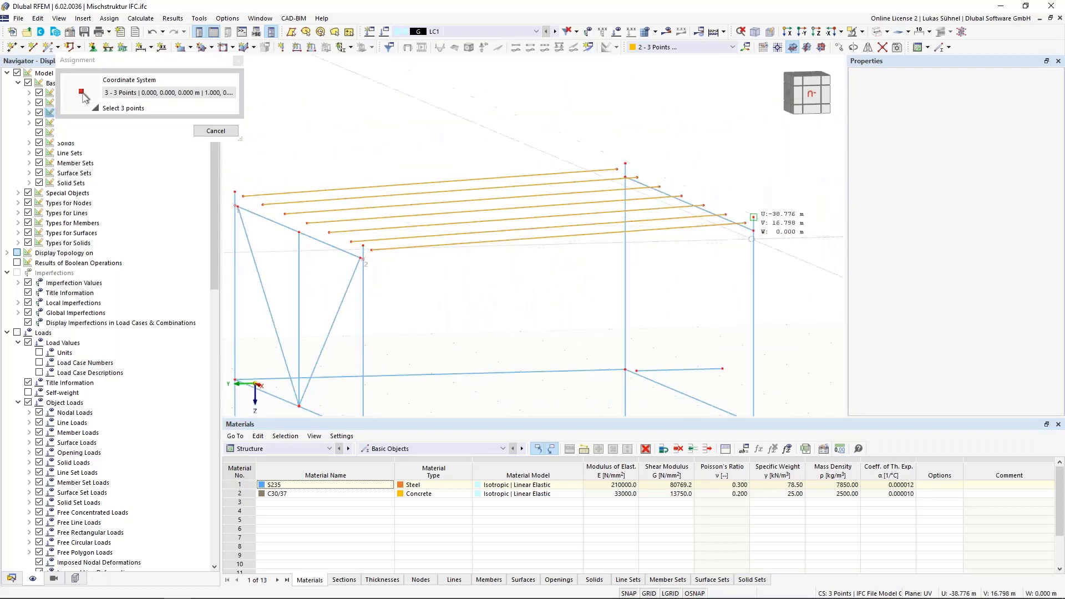
{"action": "left_click", "coordinate": [753, 229]}
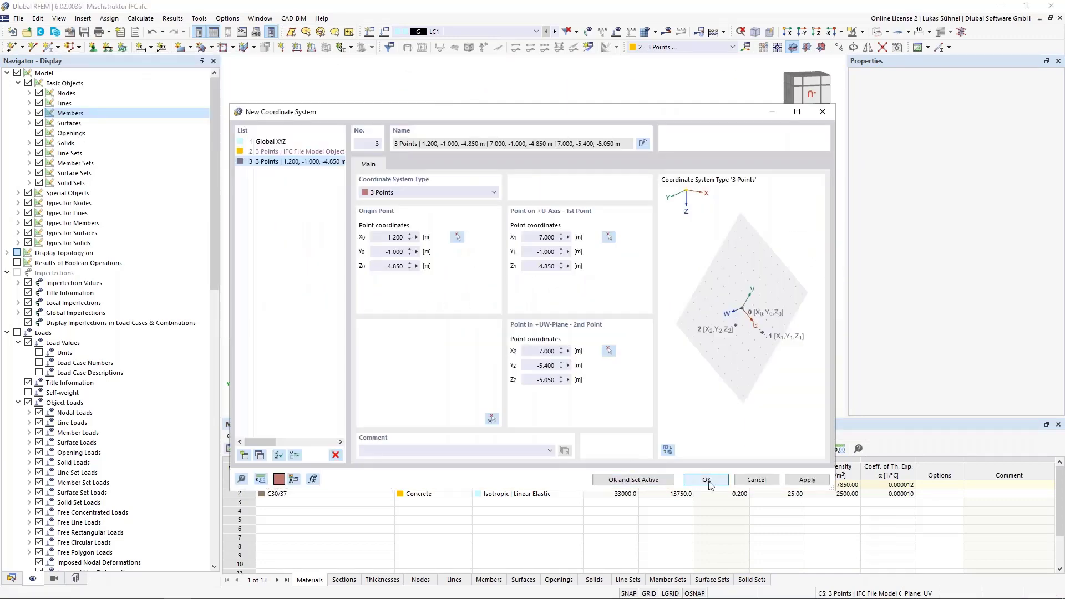
{"action": "left_click", "coordinate": [635, 481]}
Project the seven roof beams in direction V onto the plane through the upper corner node at U 5.800 m
{"action": "left_click", "coordinate": [462, 276]}
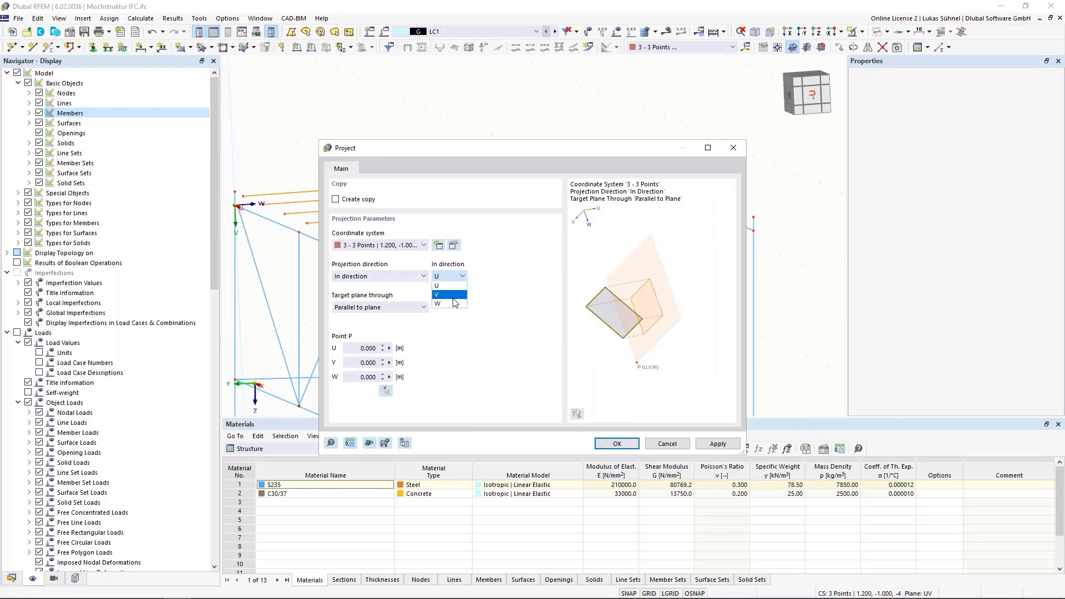
{"action": "left_click", "coordinate": [444, 295]}
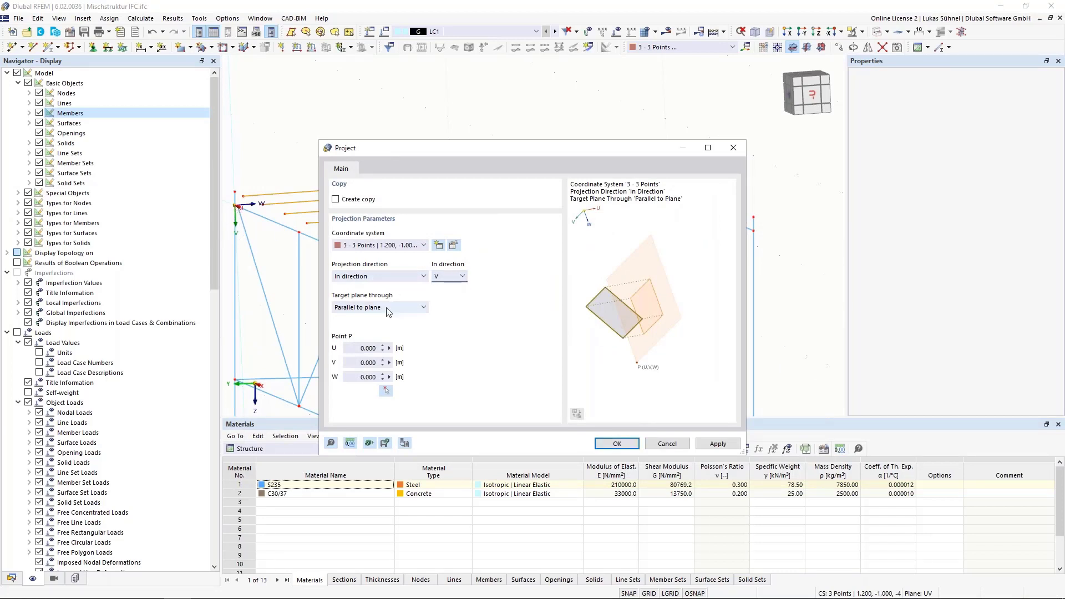
{"action": "left_click", "coordinate": [386, 391]}
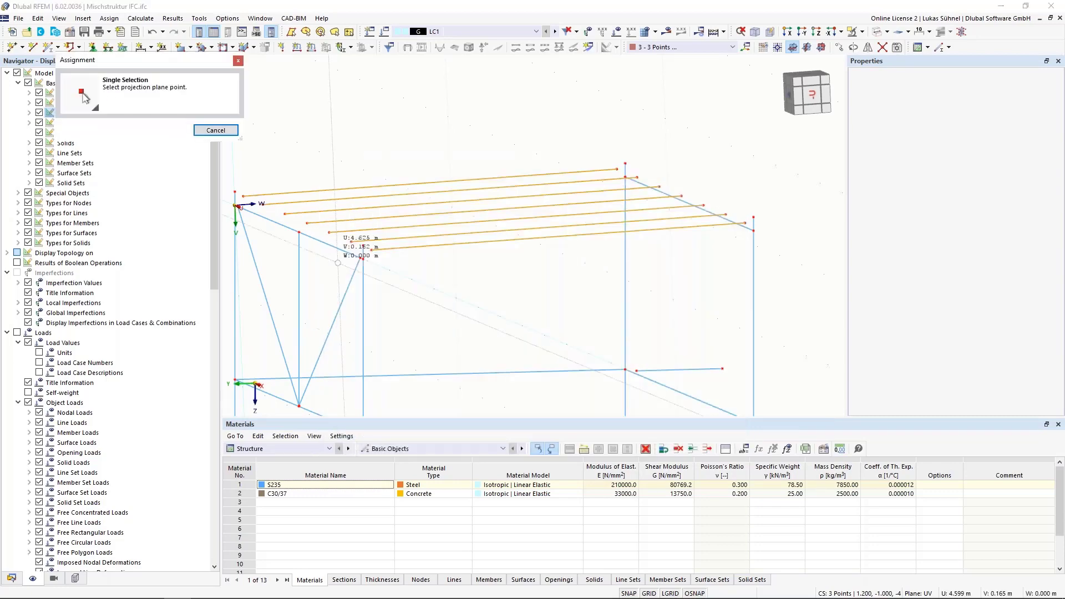
{"action": "scroll", "coordinate": [368, 261], "scroll_direction": "up", "scroll_amount": 3}
{"action": "left_click", "coordinate": [360, 258]}
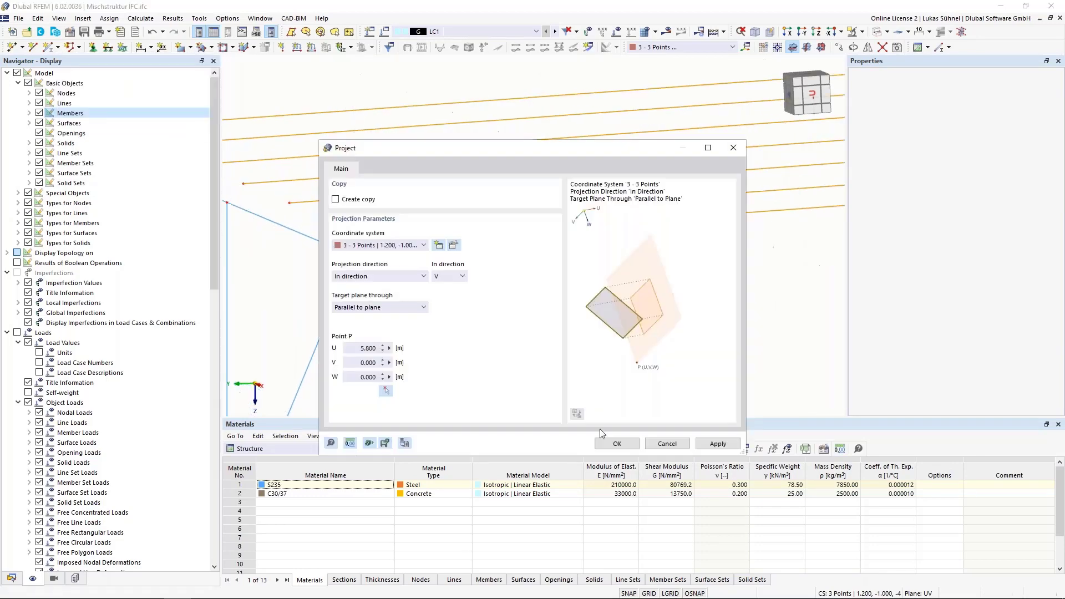
{"action": "left_click", "coordinate": [617, 443]}
Extend the seven projected roof beams on both sides to the upper cross beams they run into
{"action": "scroll", "coordinate": [440, 309], "scroll_direction": "down", "scroll_amount": 3}
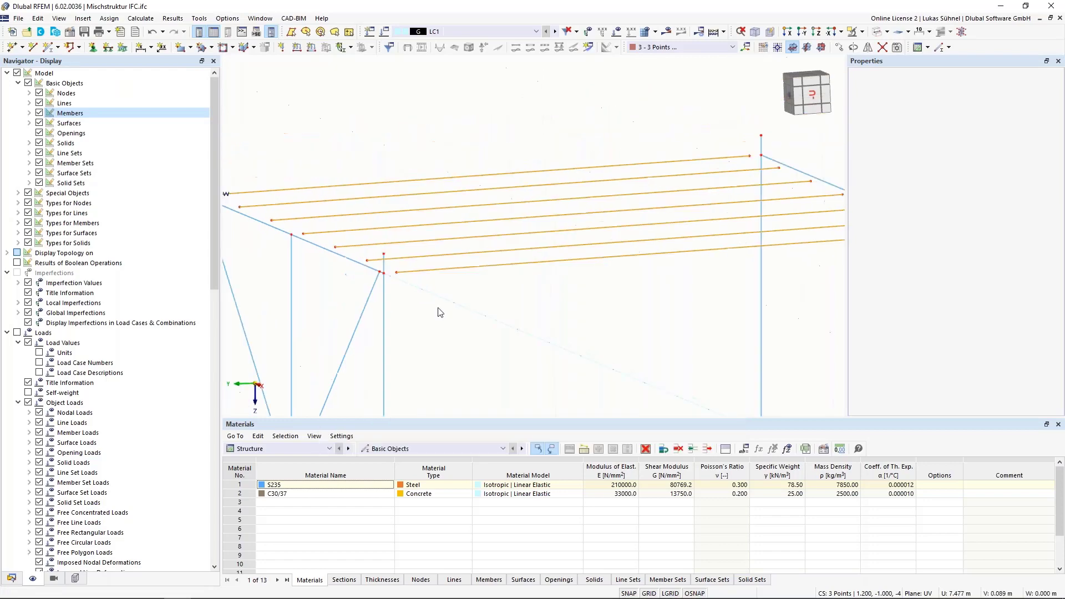
{"action": "middle_click_drag", "start_coordinate": [440, 309], "coordinate": [525, 311]}
{"action": "left_click_drag", "start_coordinate": [525, 312], "coordinate": [476, 215]}
{"action": "right_click", "coordinate": [476, 244]}
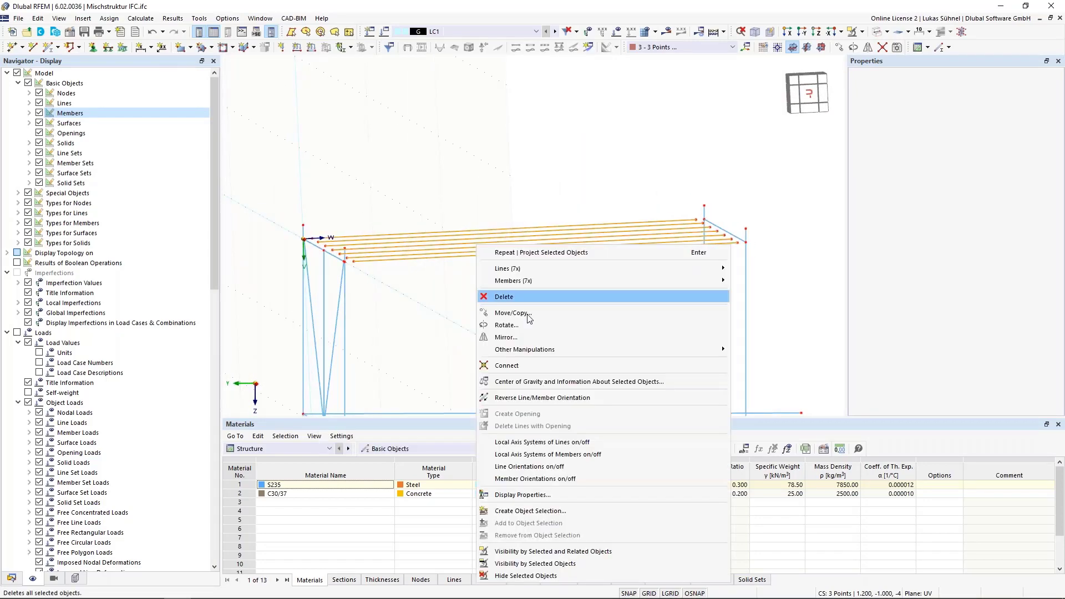
{"action": "mouse_move", "coordinate": [544, 283]}
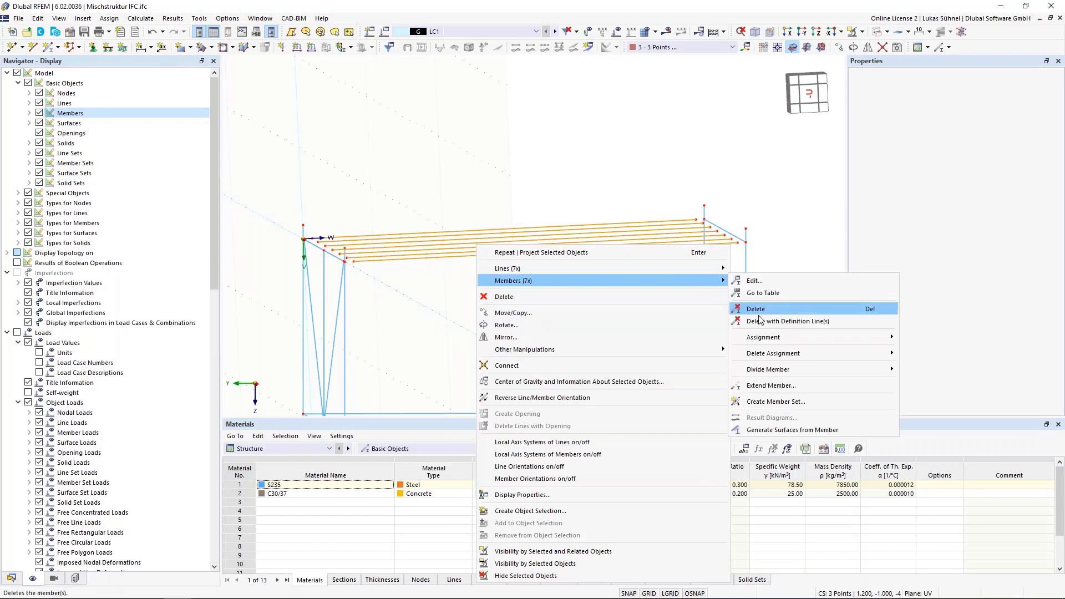
{"action": "left_click", "coordinate": [749, 387]}
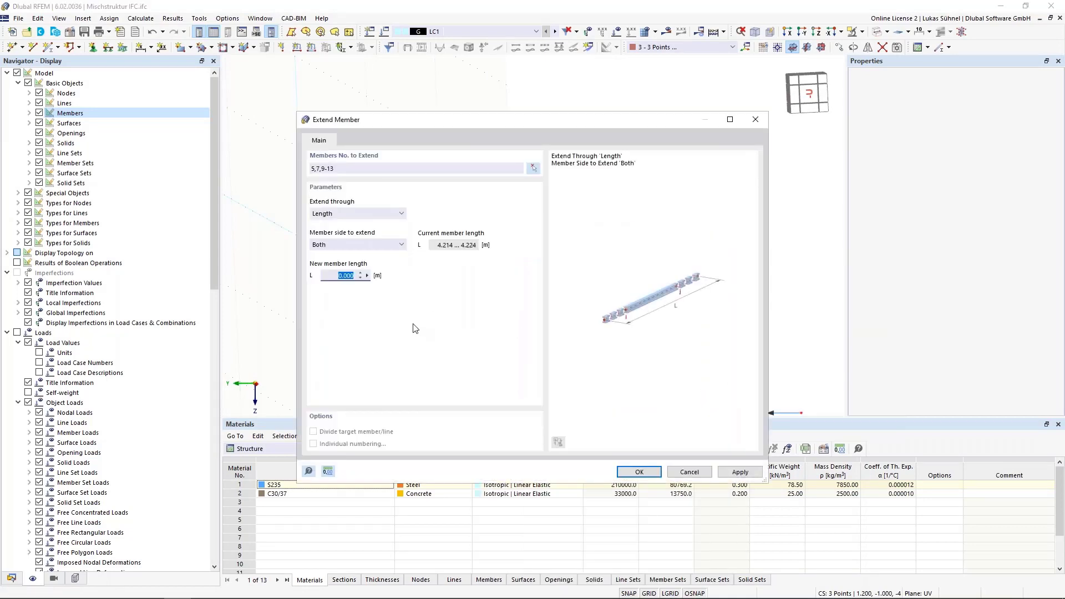
{"action": "left_click", "coordinate": [378, 244]}
{"action": "left_click", "coordinate": [375, 216]}
{"action": "left_click", "coordinate": [374, 214]}
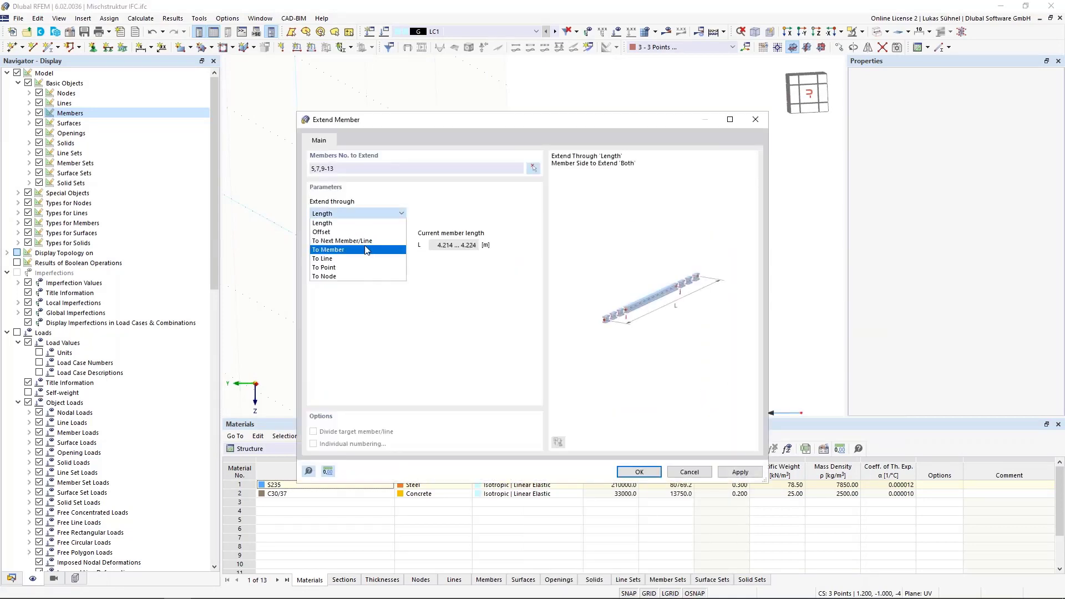
{"action": "left_click", "coordinate": [365, 250]}
{"action": "left_click", "coordinate": [650, 473]}
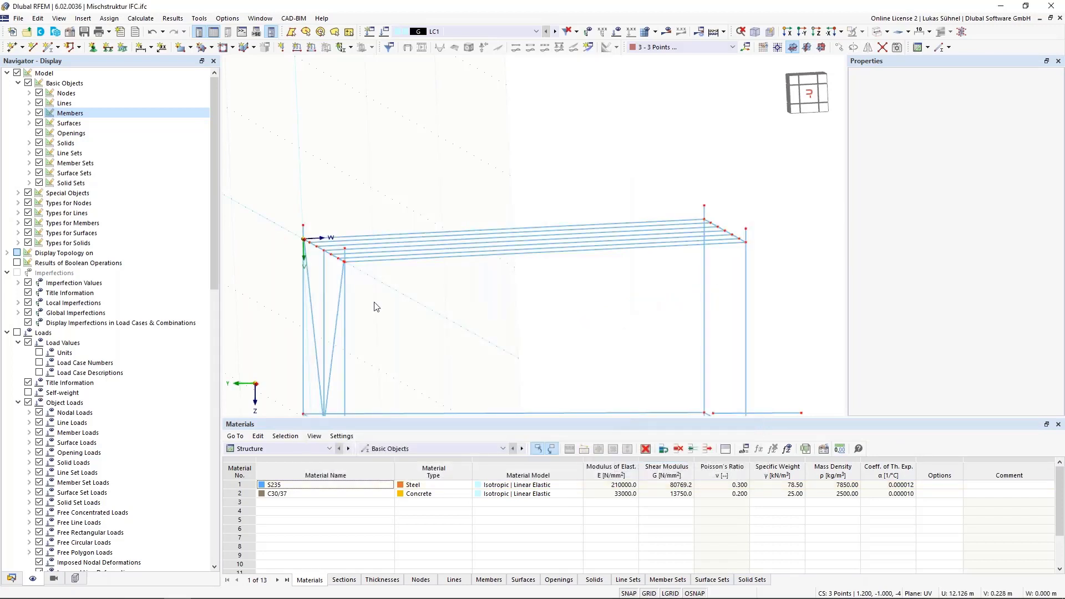
Move the upper end node of the first truss diagonal onto the column node at the new coordinate system's origin
{"action": "middle_click_drag", "start_coordinate": [375, 296], "coordinate": [477, 305]}
{"action": "scroll", "coordinate": [491, 327], "scroll_direction": "down", "scroll_amount": 3}
{"action": "middle_click_drag", "start_coordinate": [493, 361], "coordinate": [480, 286]}
{"action": "middle_click_drag", "start_coordinate": [480, 286], "coordinate": [471, 272], "text": "ctrl"}
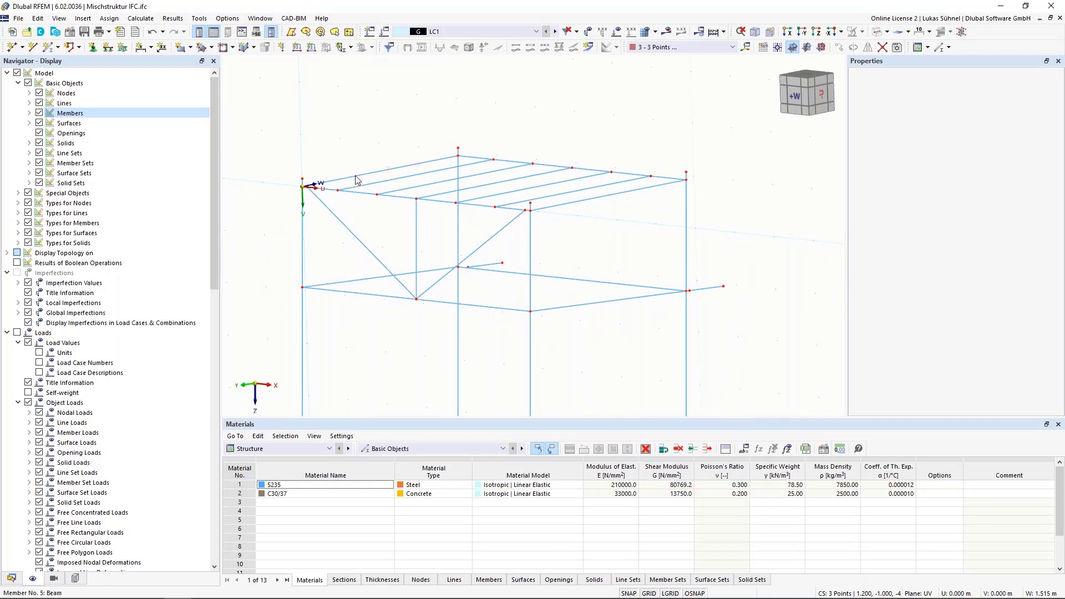
{"action": "scroll", "coordinate": [300, 164], "scroll_direction": "up", "scroll_amount": 5}
{"action": "scroll", "coordinate": [288, 215], "scroll_direction": "up", "scroll_amount": 4}
{"action": "scroll", "coordinate": [388, 297], "scroll_direction": "up", "scroll_amount": 3}
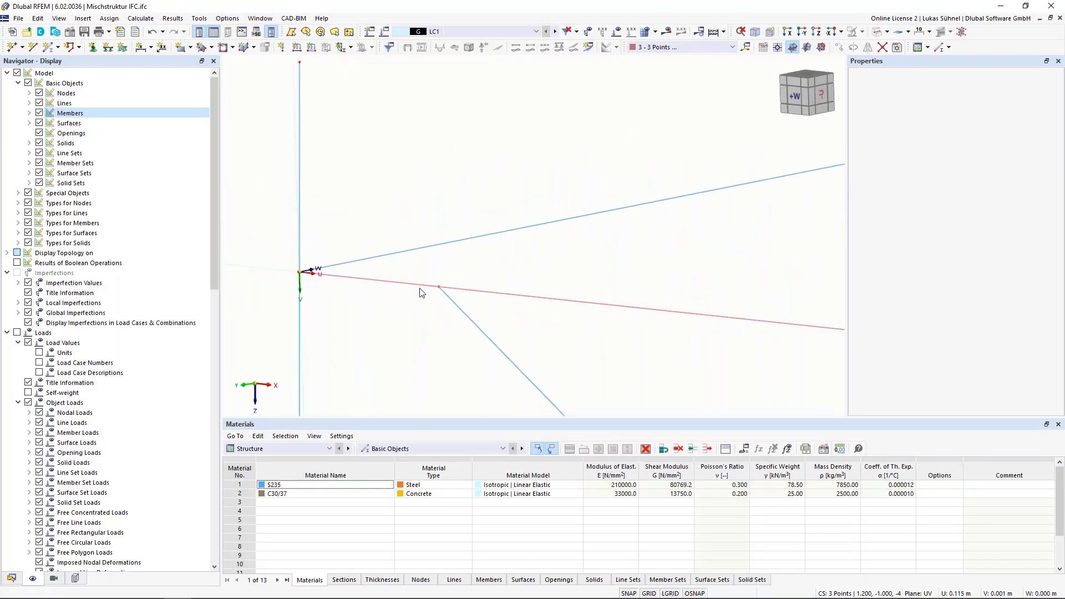
{"action": "left_click_drag", "start_coordinate": [438, 287], "coordinate": [299, 272]}
Move the upper end node of the second truss diagonal onto the column node at the opposite upper truss corner
{"action": "scroll", "coordinate": [297, 201], "scroll_direction": "down", "scroll_amount": 3}
{"action": "scroll", "coordinate": [297, 197], "scroll_direction": "down", "scroll_amount": 4}
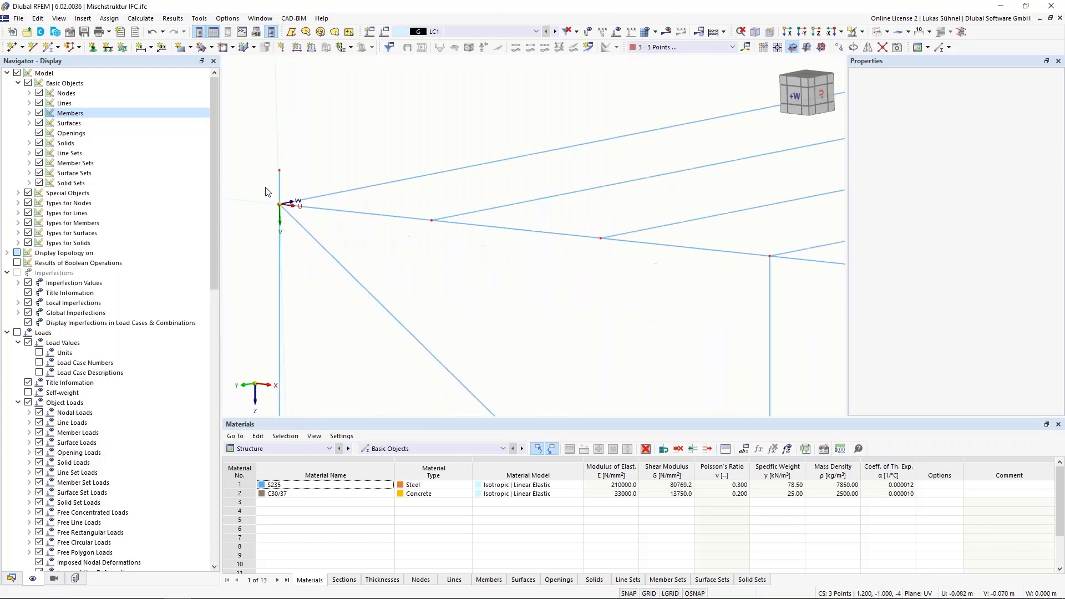
{"action": "scroll", "coordinate": [514, 255], "scroll_direction": "up", "scroll_amount": 3}
{"action": "scroll", "coordinate": [514, 254], "scroll_direction": "up", "scroll_amount": 3}
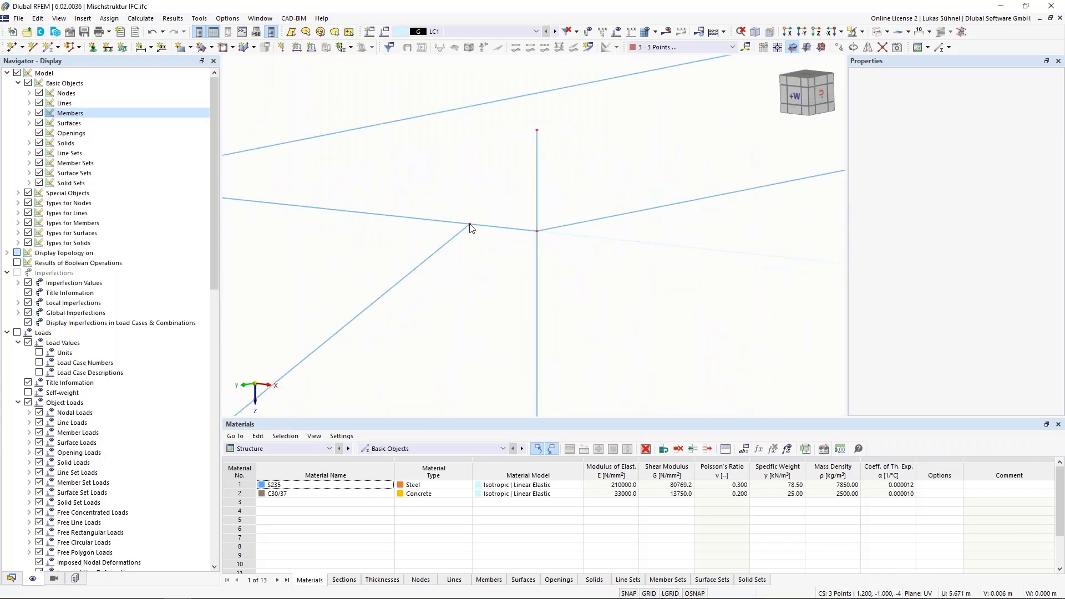
{"action": "left_click_drag", "start_coordinate": [470, 225], "coordinate": [537, 234]}
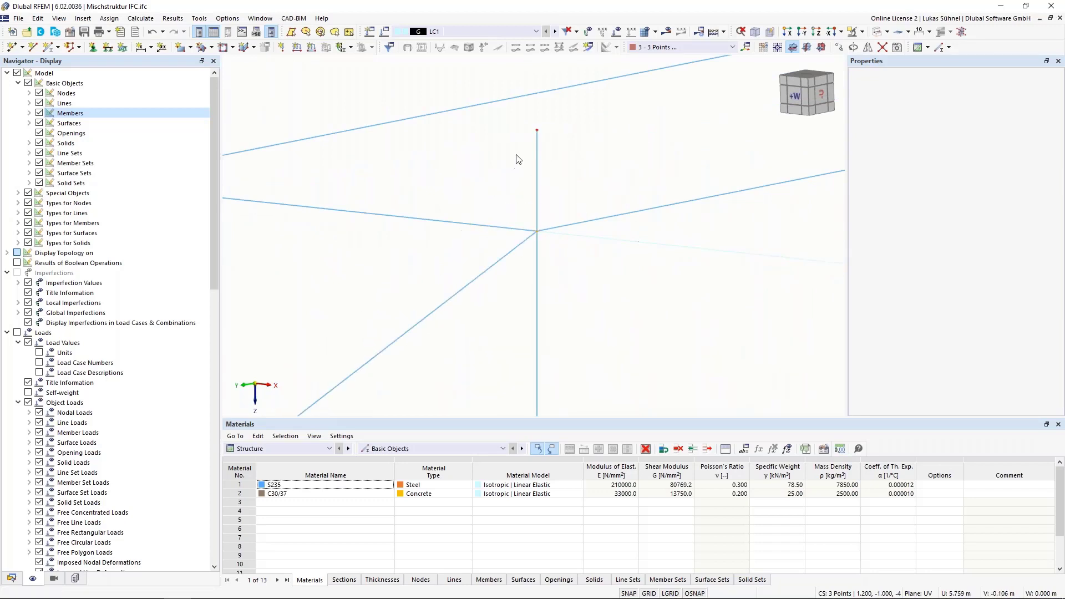
{"action": "scroll", "coordinate": [523, 161], "scroll_direction": "down", "scroll_amount": 4}
{"action": "scroll", "coordinate": [412, 294], "scroll_direction": "down", "scroll_amount": 5}
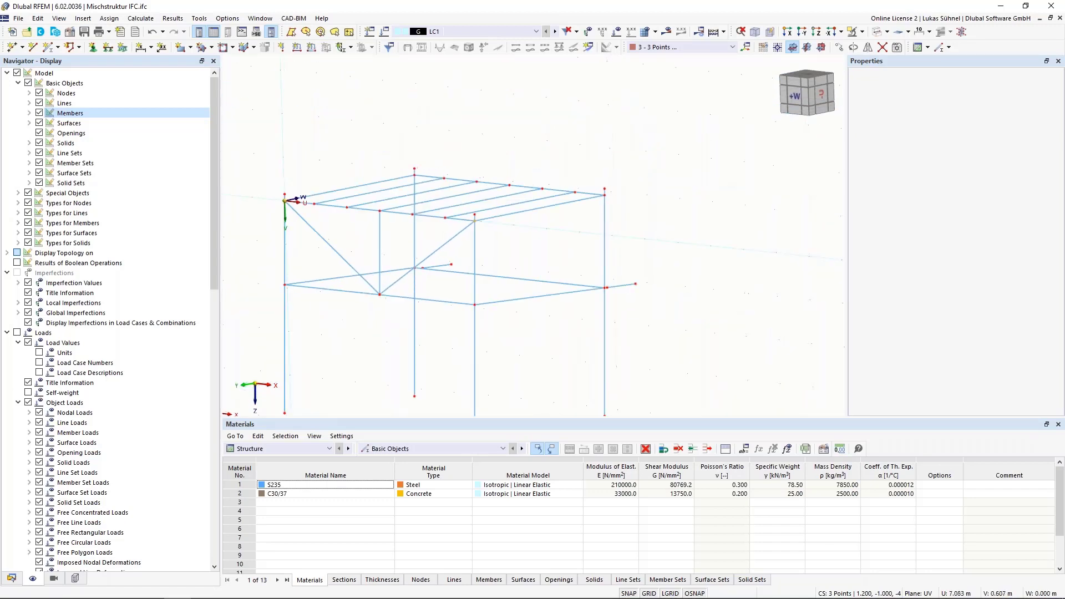
Show all IFC objects under 2018_01 again and display the members as solid rendered sections
{"action": "middle_click_drag", "start_coordinate": [435, 247], "coordinate": [427, 232]}
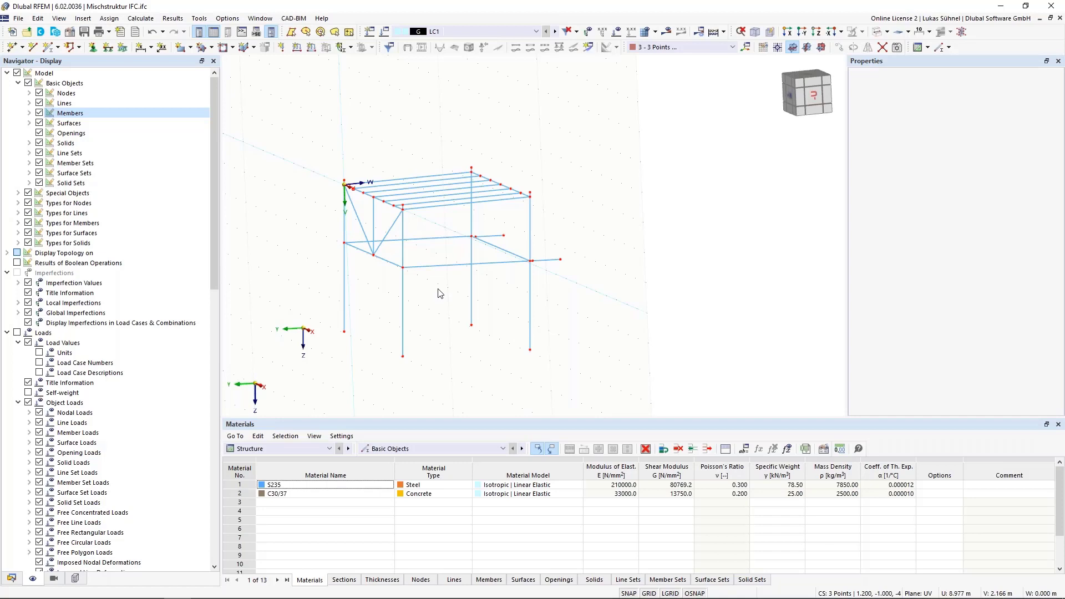
{"action": "scroll", "coordinate": [439, 293], "scroll_direction": "down", "scroll_amount": 3}
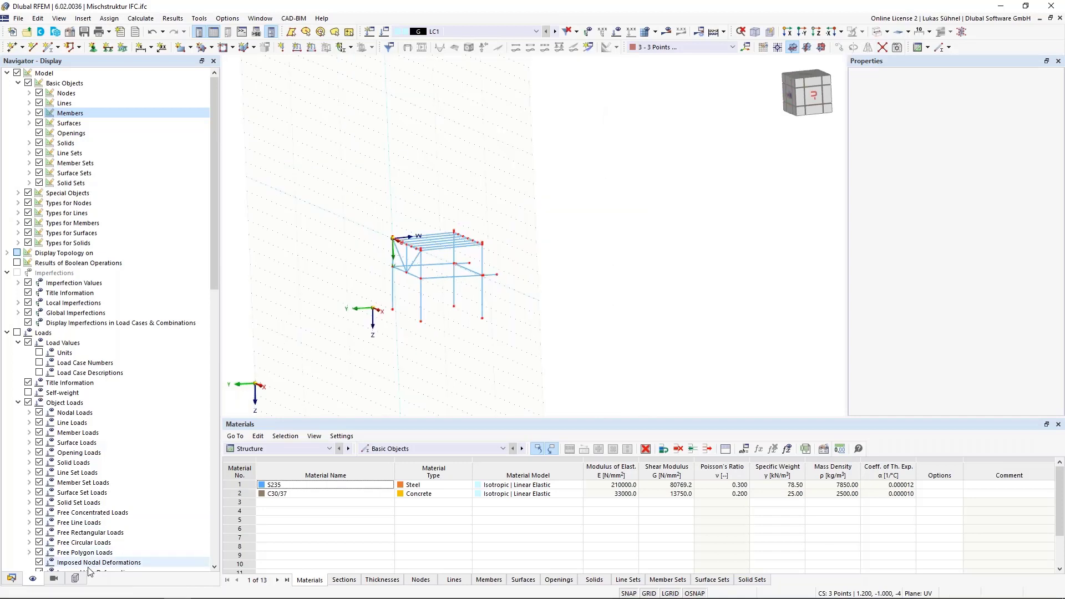
{"action": "left_click", "coordinate": [75, 578]}
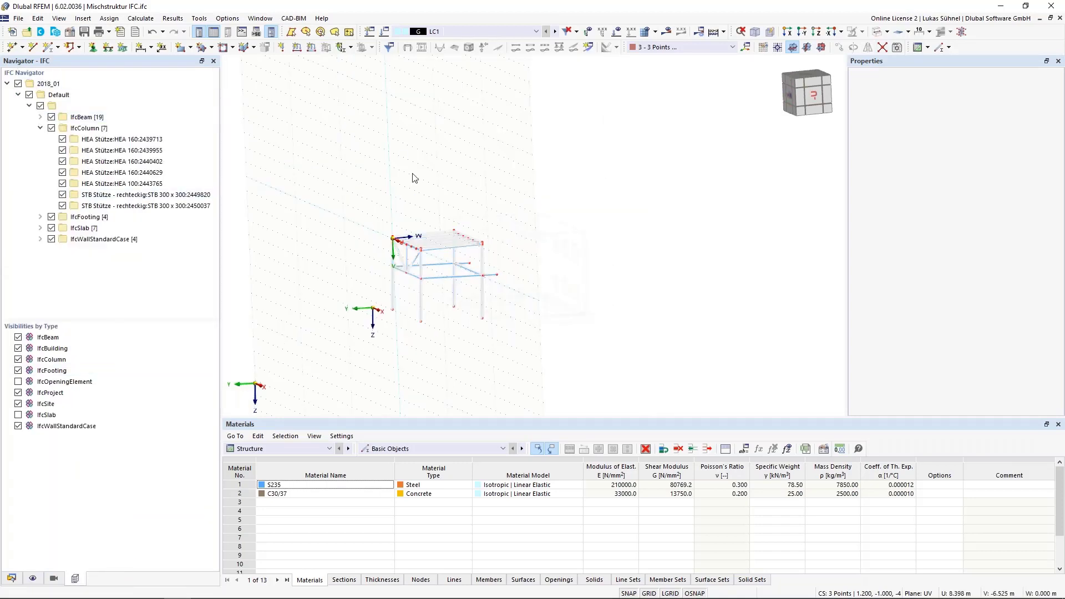
{"action": "left_click", "coordinate": [874, 35]}
{"action": "scroll", "coordinate": [493, 291], "scroll_direction": "up", "scroll_amount": 3}
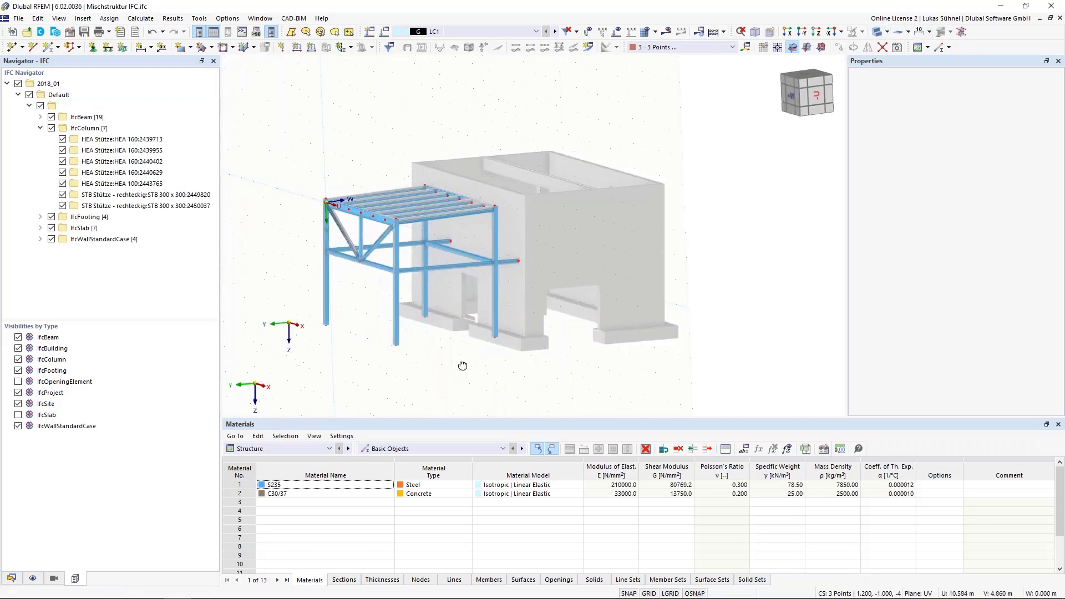
{"action": "middle_click_drag", "start_coordinate": [463, 366], "coordinate": [447, 376], "text": "ctrl"}
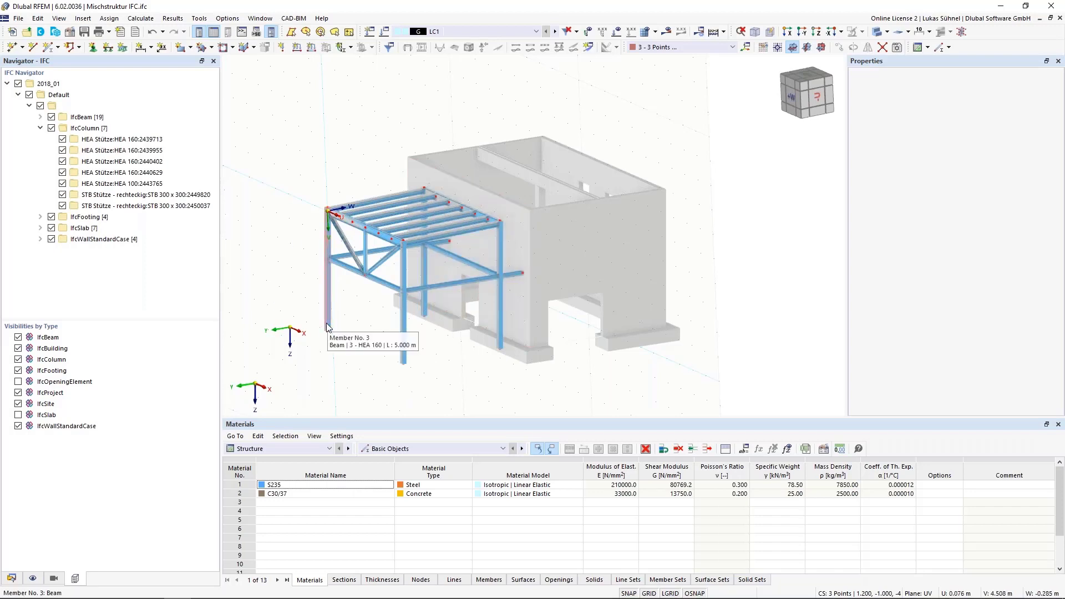
Close the Mischstruktur IFC model without saving the changes and open the Stadion.rf6 model
{"action": "left_click", "coordinate": [1060, 18]}
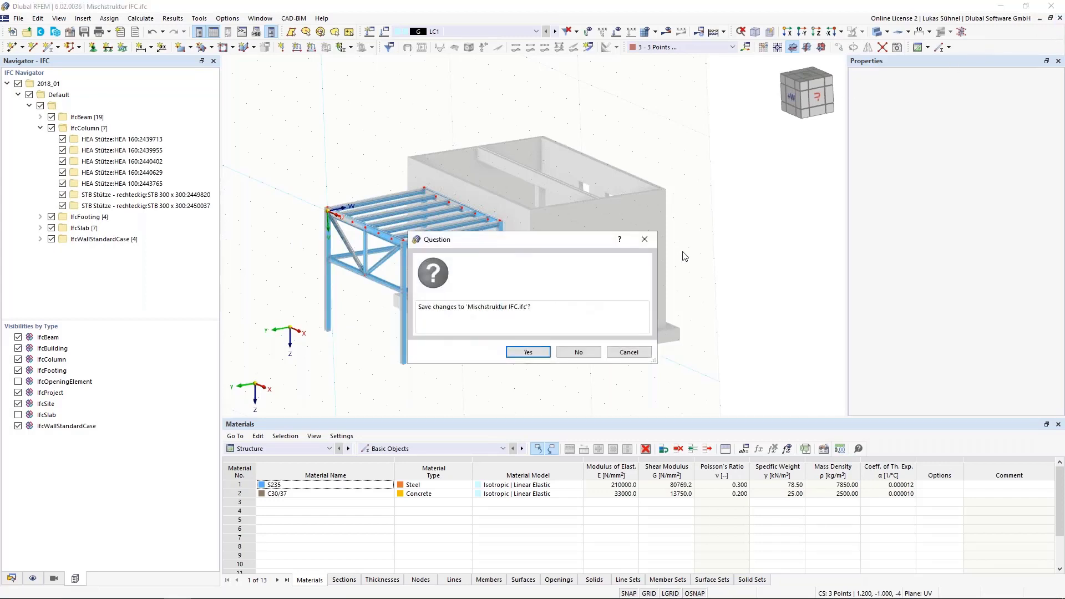
{"action": "left_click", "coordinate": [578, 352]}
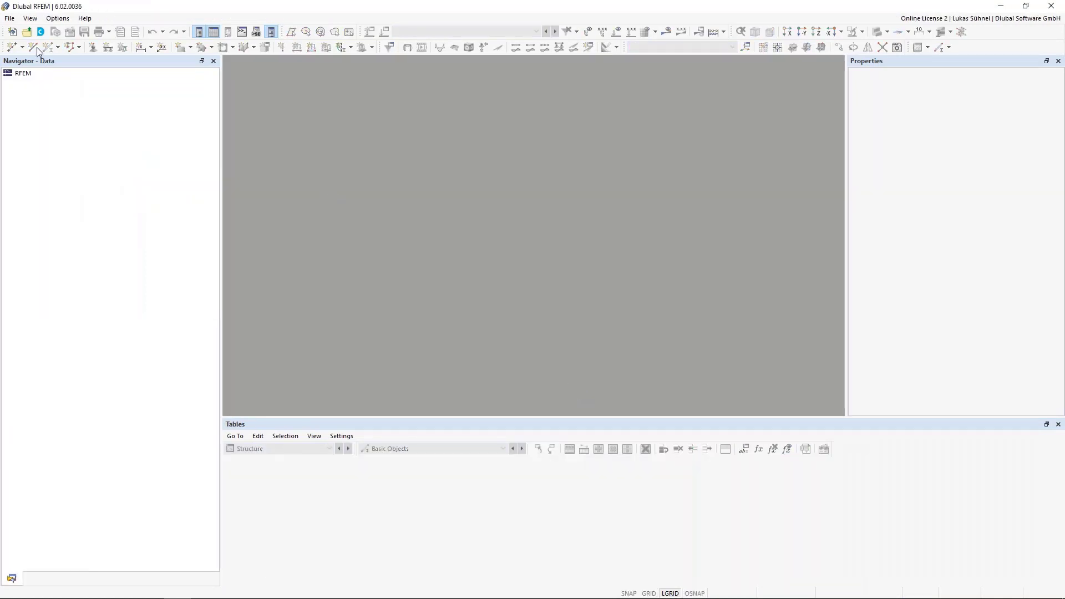
{"action": "left_click", "coordinate": [9, 18]}
{"action": "left_click", "coordinate": [29, 91]}
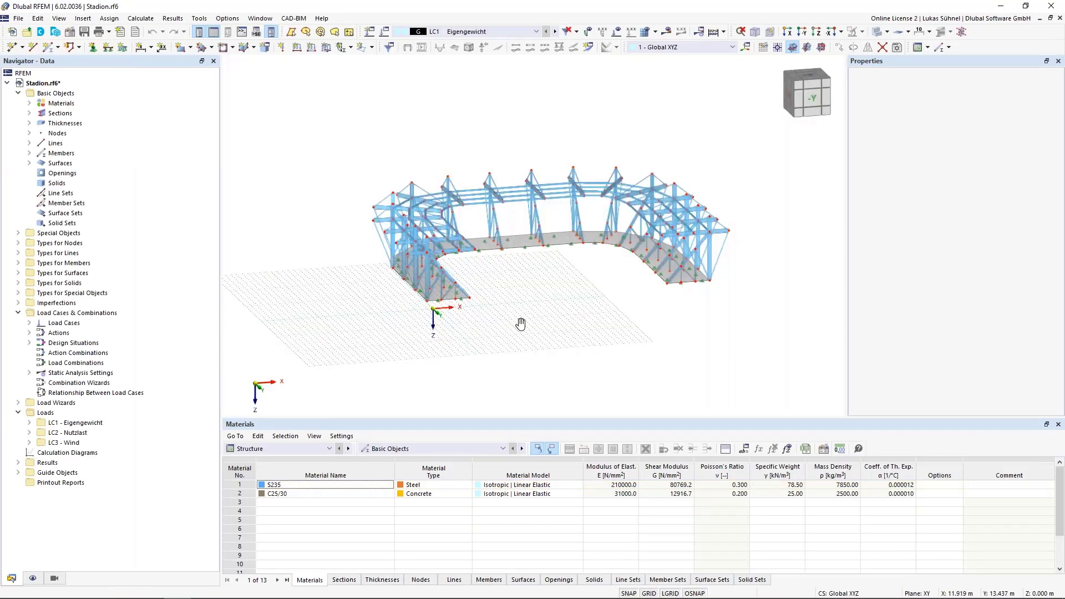
Start an IFC export of the stadium model with the Y and Z axes mirrored
{"action": "middle_click_drag", "start_coordinate": [521, 324], "coordinate": [527, 361]}
{"action": "scroll", "coordinate": [410, 359], "scroll_direction": "up", "scroll_amount": 4}
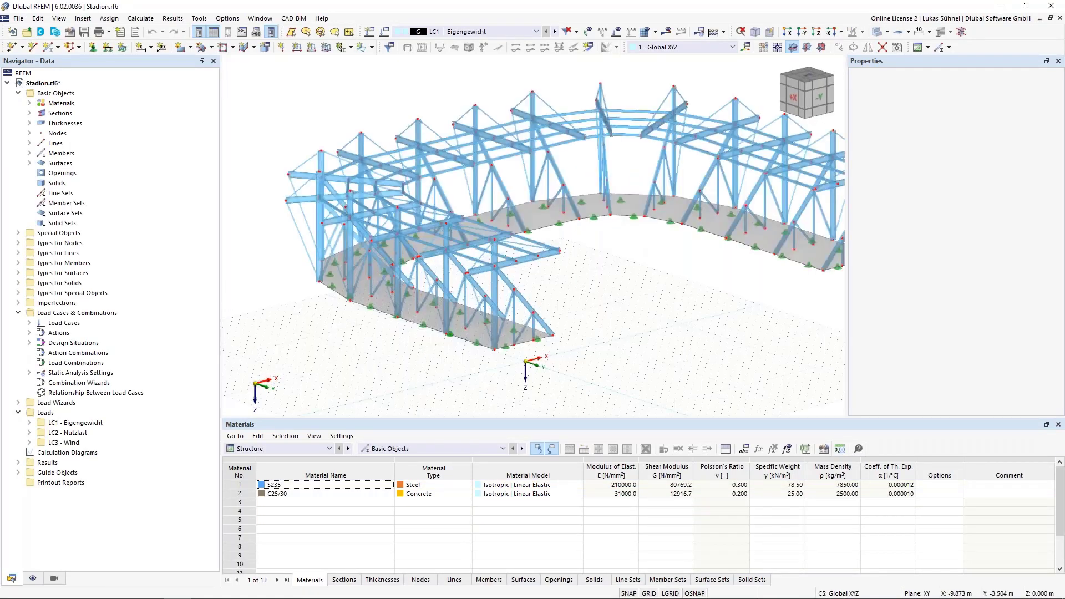
{"action": "scroll", "coordinate": [354, 381], "scroll_direction": "down", "scroll_amount": 3}
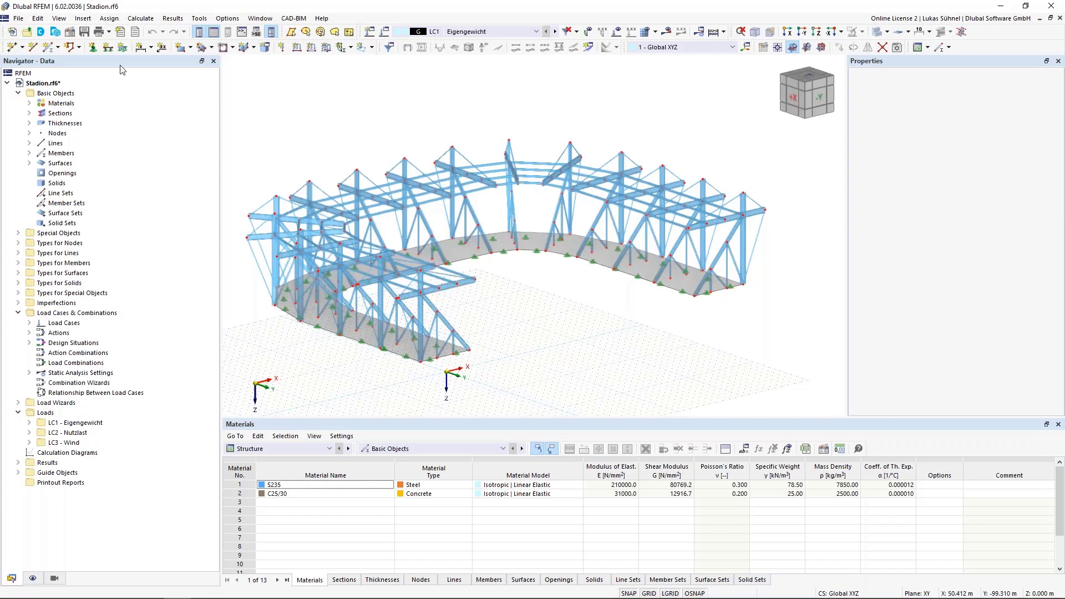
{"action": "left_click", "coordinate": [19, 18]}
{"action": "mouse_move", "coordinate": [77, 307]}
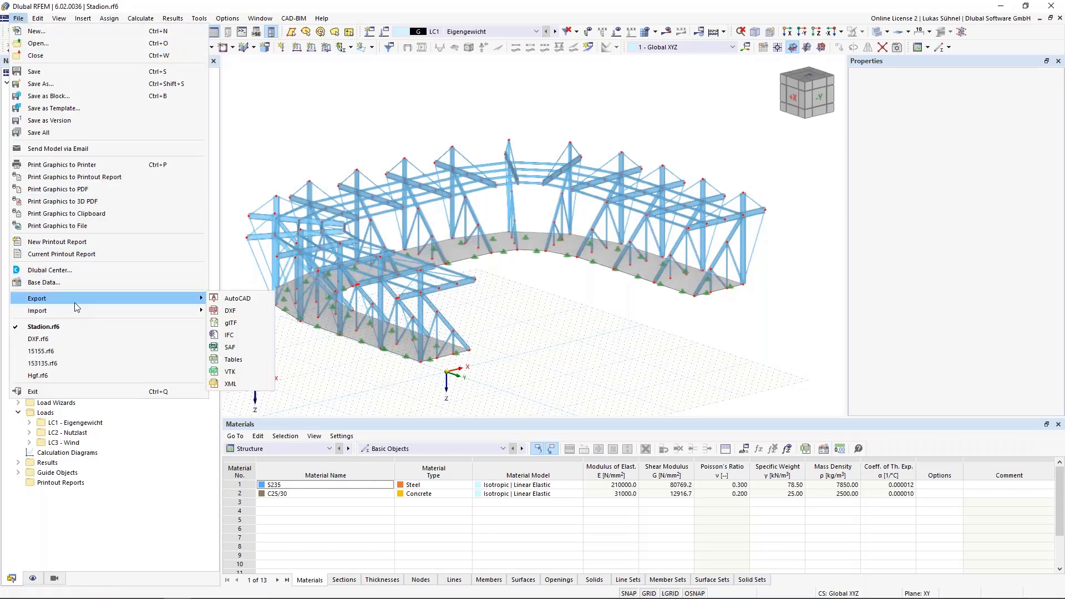
{"action": "left_click", "coordinate": [232, 335]}
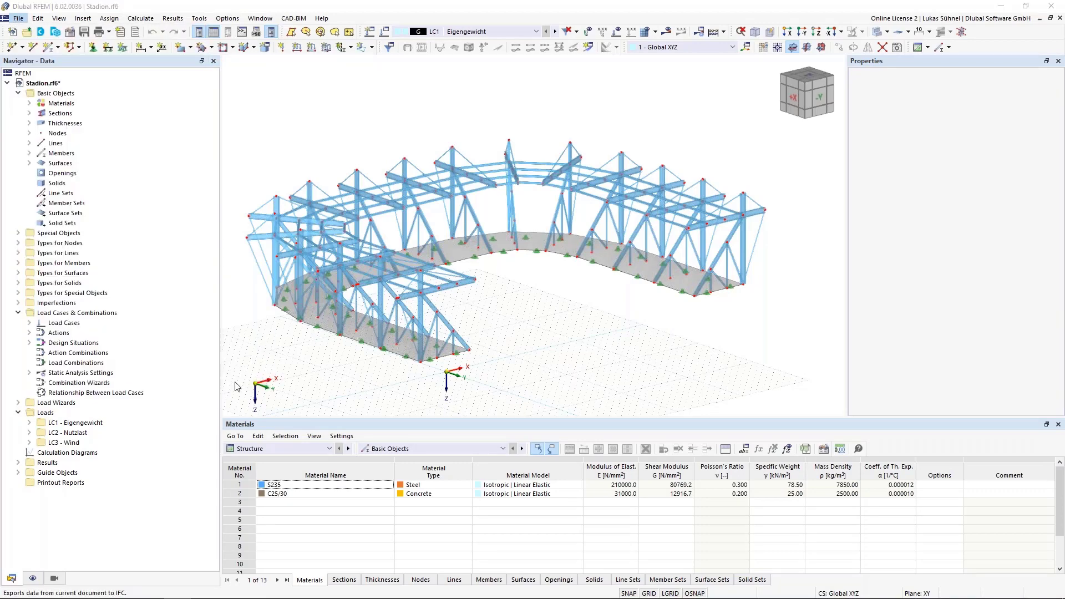
{"action": "left_click", "coordinate": [626, 251]}
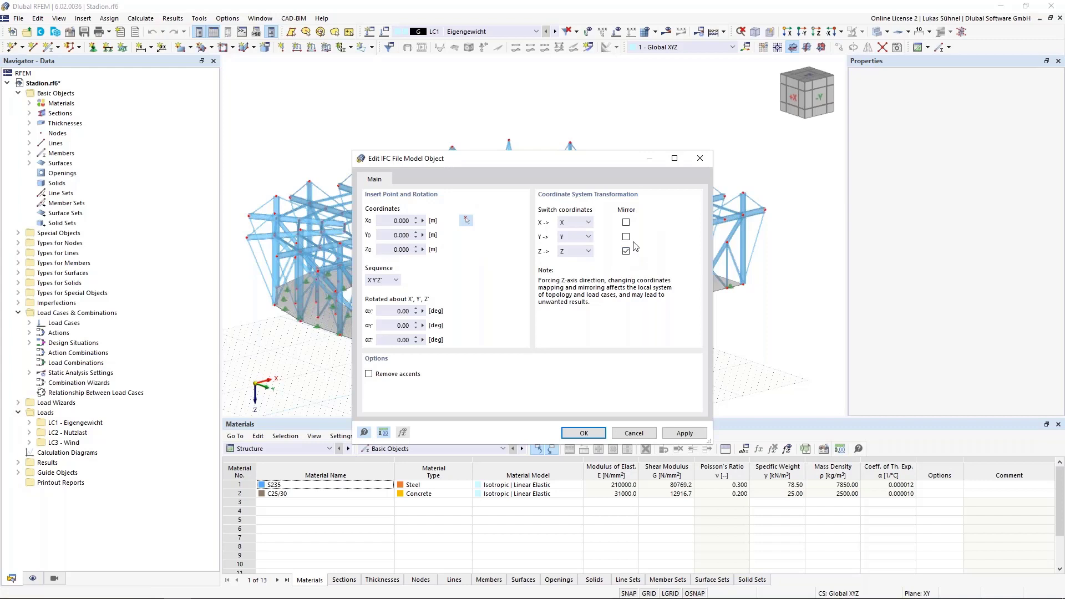
{"action": "left_click", "coordinate": [628, 237]}
{"action": "left_click", "coordinate": [584, 433]}
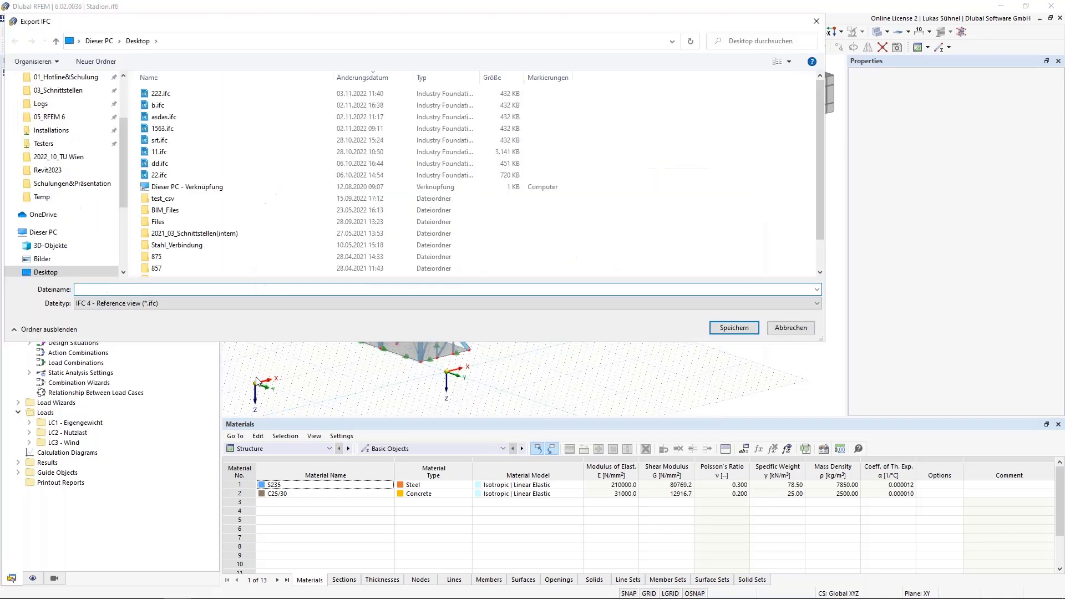
Save the IFC export to the Desktop as stadion in the IFC 4 - Reference view format
{"action": "type", "text": "stadion"}
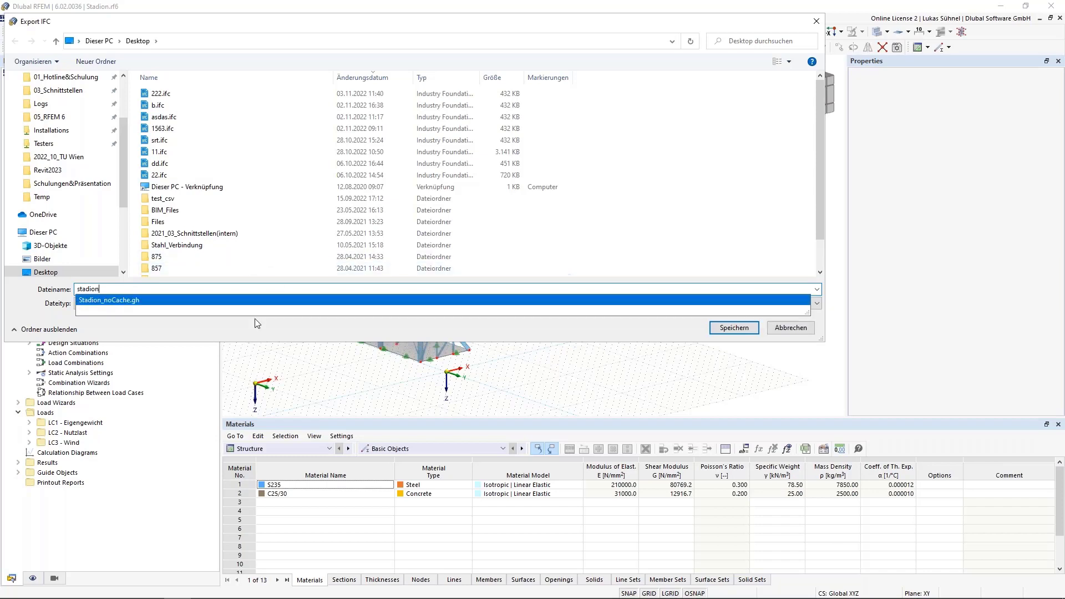
{"action": "left_click", "coordinate": [115, 305]}
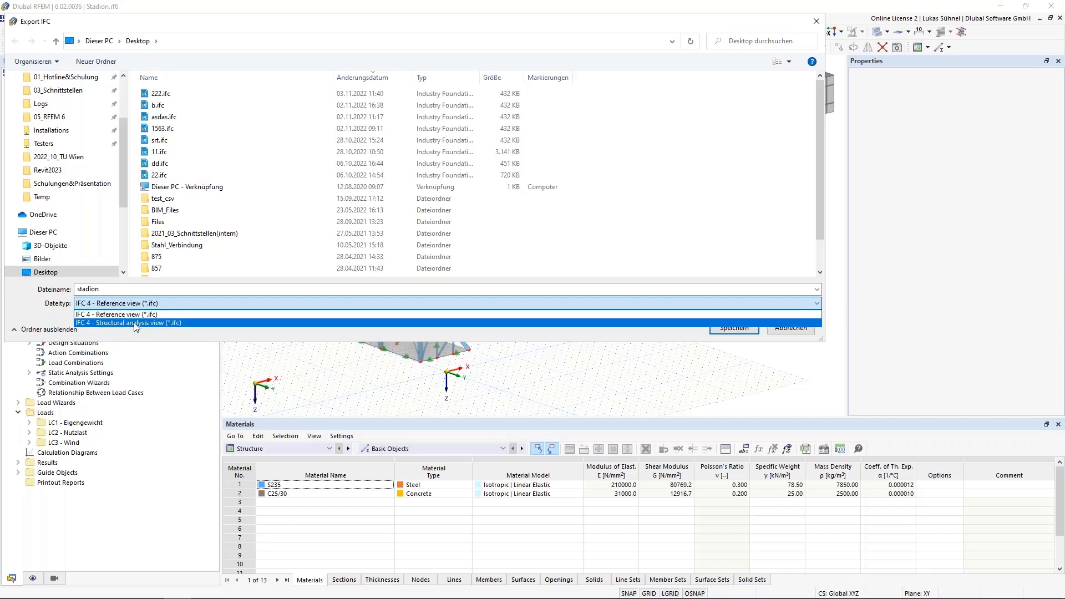
{"action": "left_click", "coordinate": [121, 315]}
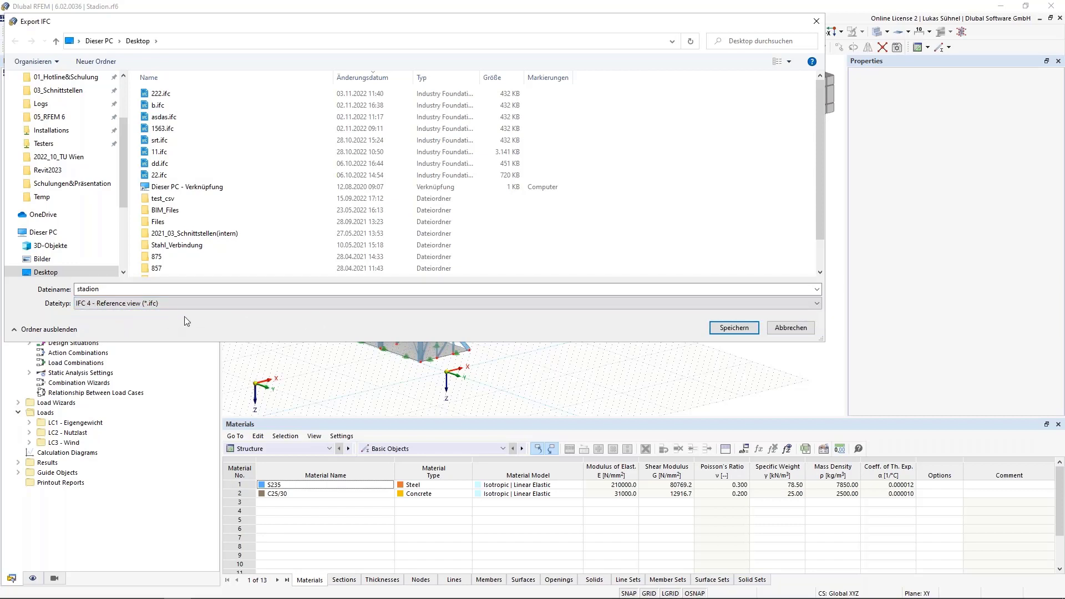
{"action": "left_click", "coordinate": [734, 327]}
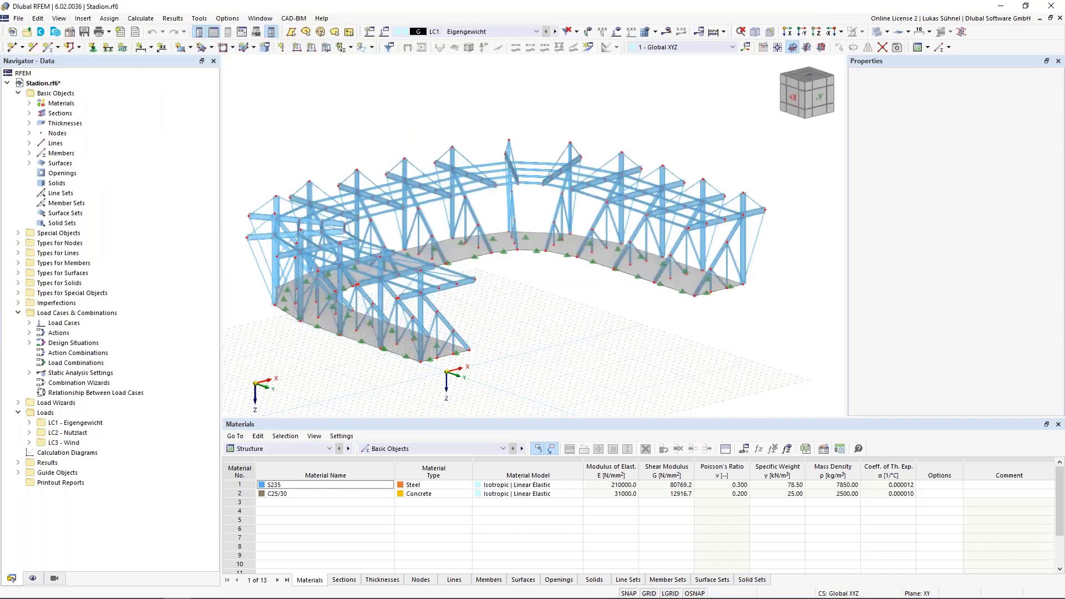
Open the exported stadion.ifc in BIMvision and examine the properties and profile of the inclined beam Member 15
{"action": "mouse_move", "coordinate": [42, 588]}
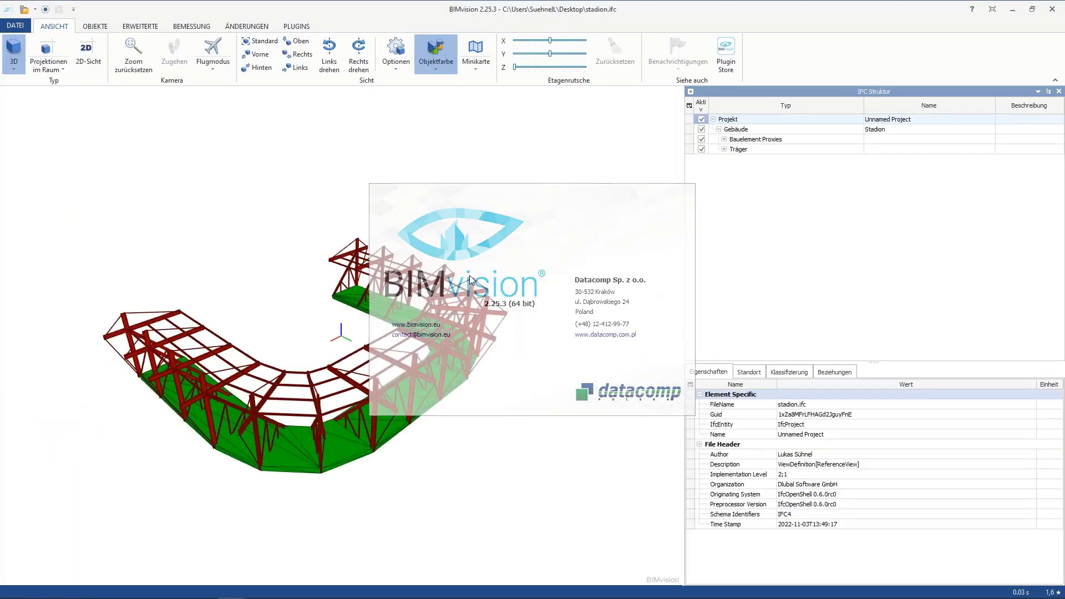
{"action": "left_click_drag", "start_coordinate": [575, 396], "coordinate": [351, 401]}
{"action": "scroll", "coordinate": [275, 427], "scroll_direction": "up", "scroll_amount": 6}
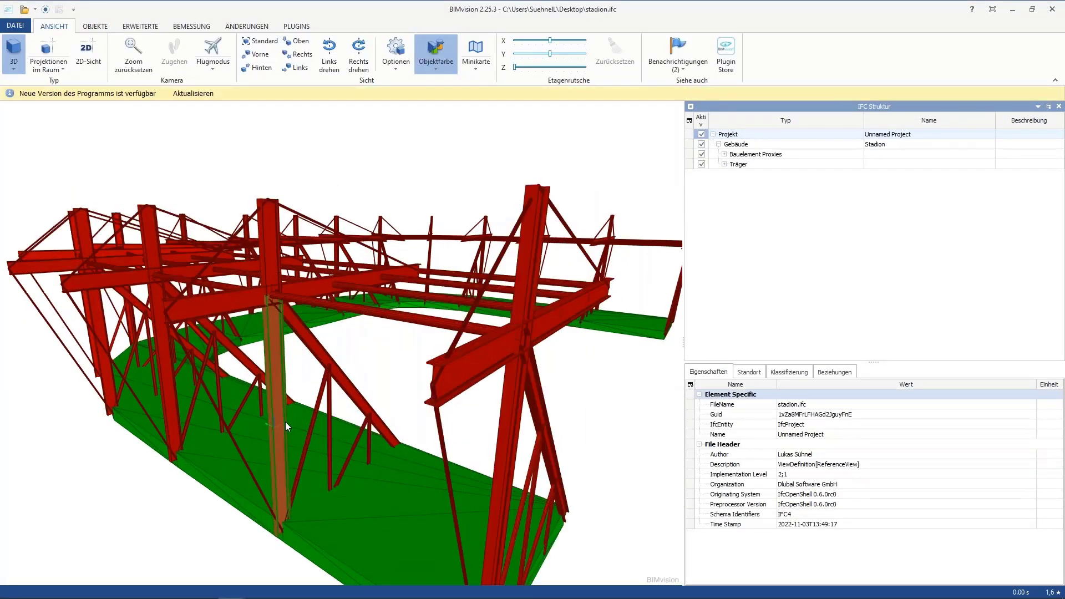
{"action": "scroll", "coordinate": [285, 419], "scroll_direction": "down", "scroll_amount": 3}
{"action": "left_click", "coordinate": [304, 378]}
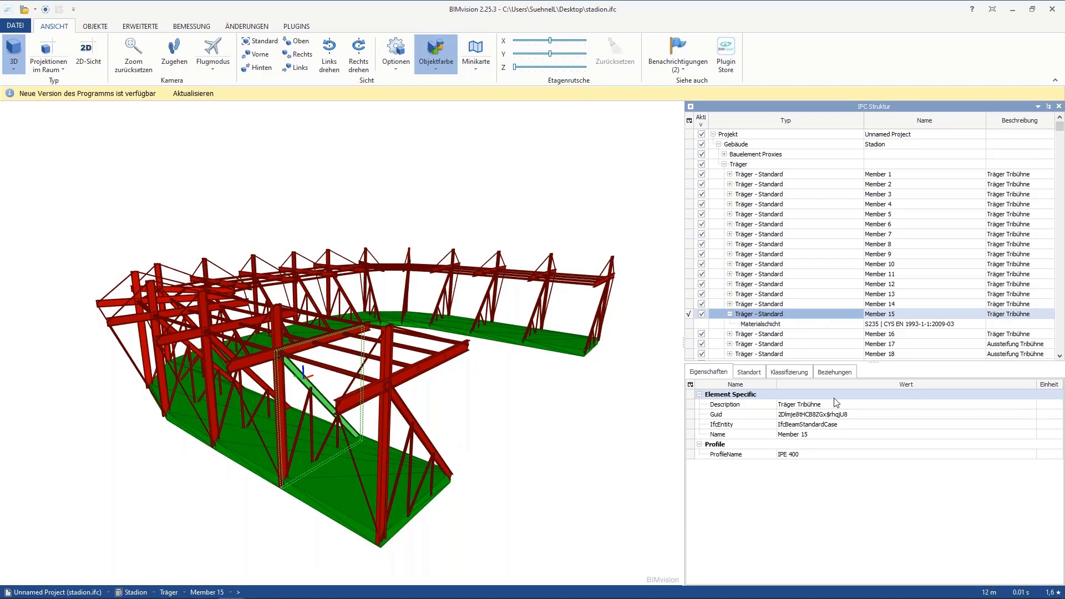
{"action": "left_click", "coordinate": [802, 459]}
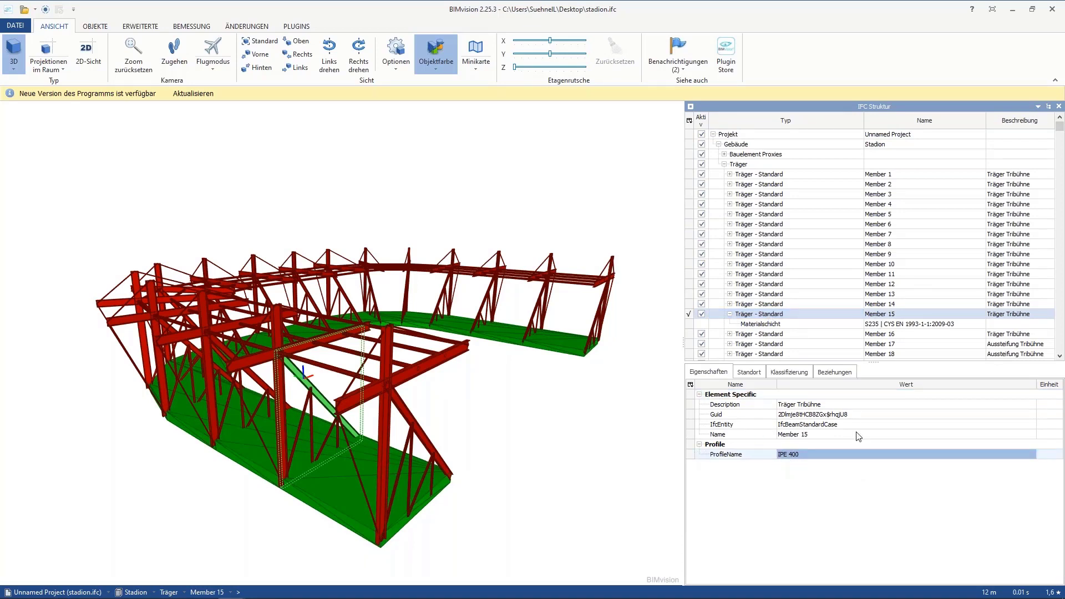
Examine the material properties assigned to Member 15 and view the whole stadium model
{"action": "left_click", "coordinate": [877, 325]}
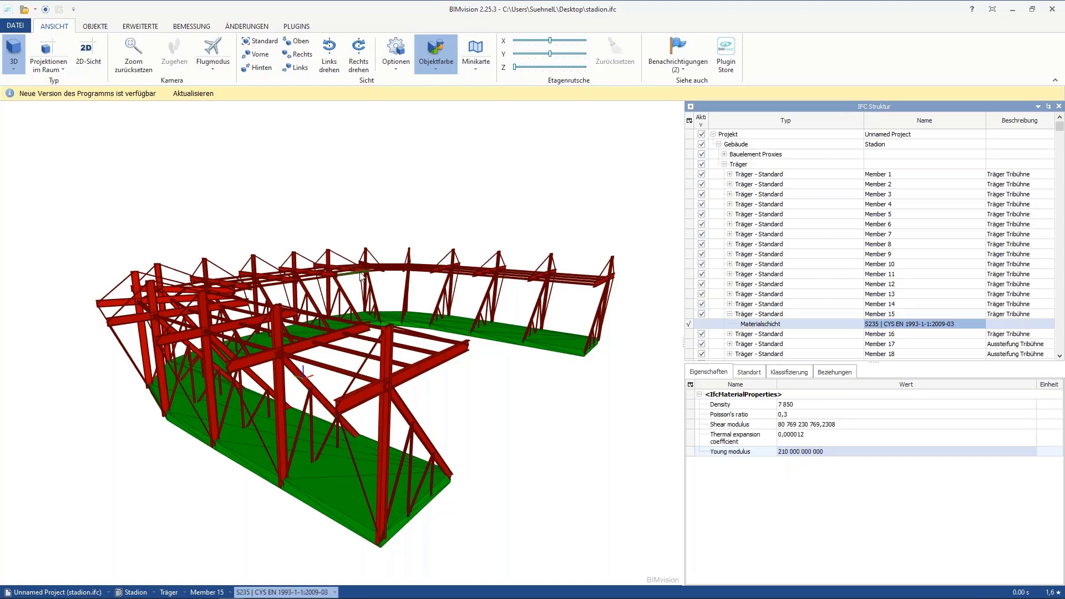
{"action": "left_click_drag", "start_coordinate": [466, 405], "coordinate": [379, 341]}
{"action": "scroll", "coordinate": [356, 345], "scroll_direction": "down", "scroll_amount": 3}
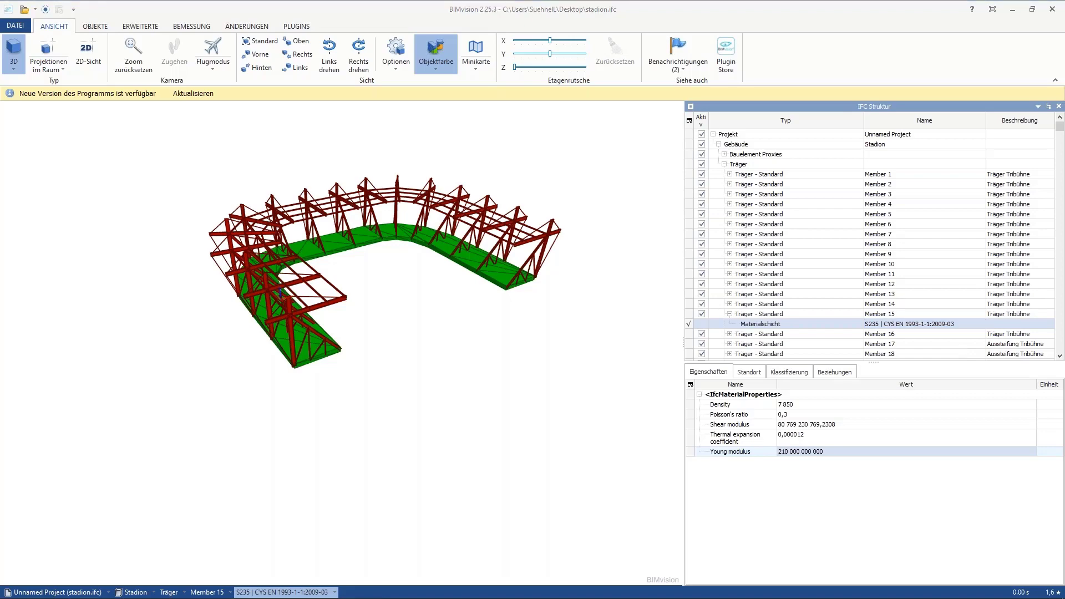
{"action": "key", "text": "alt+Tab"}
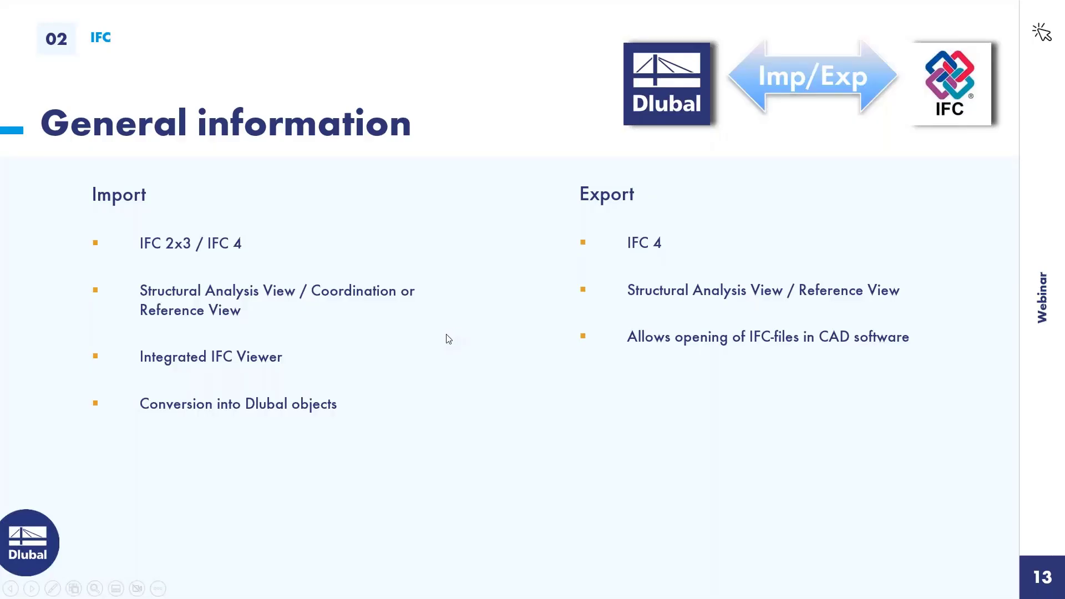
{"action": "key", "text": "Right"}
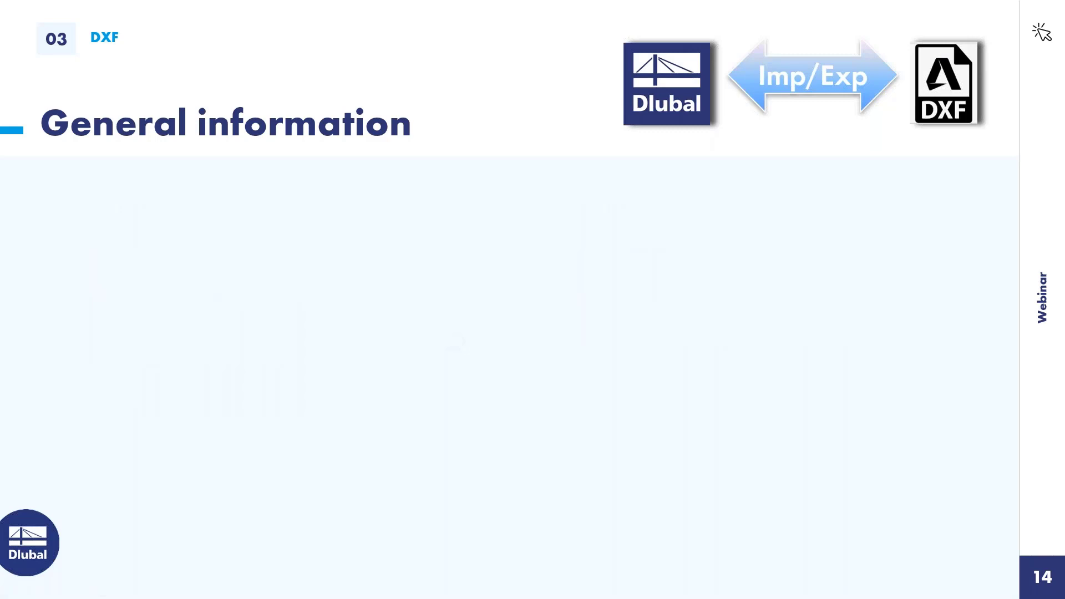
{"action": "key", "text": "Right"}
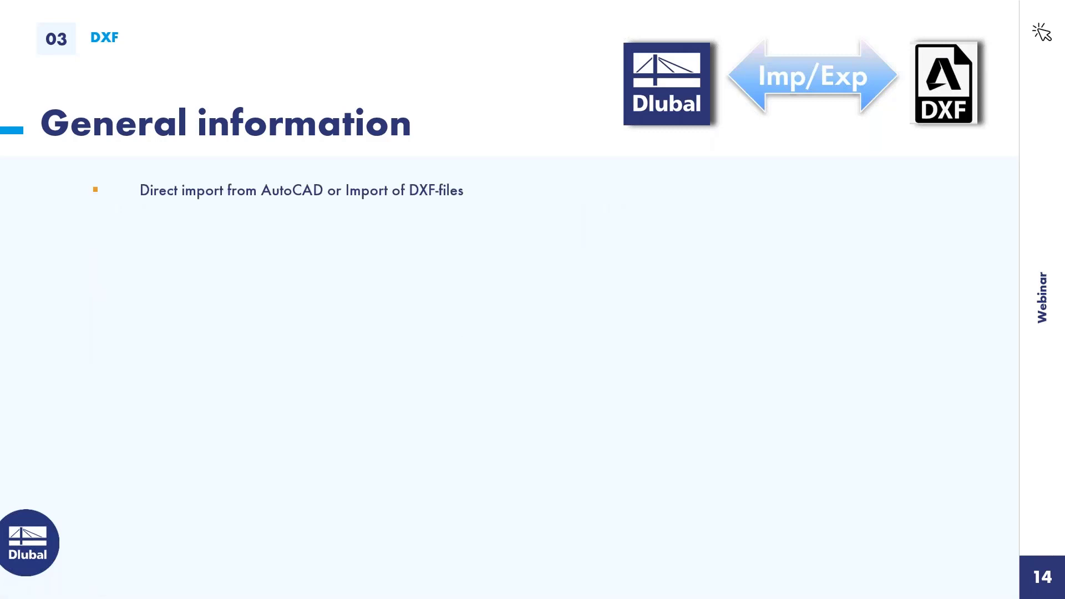
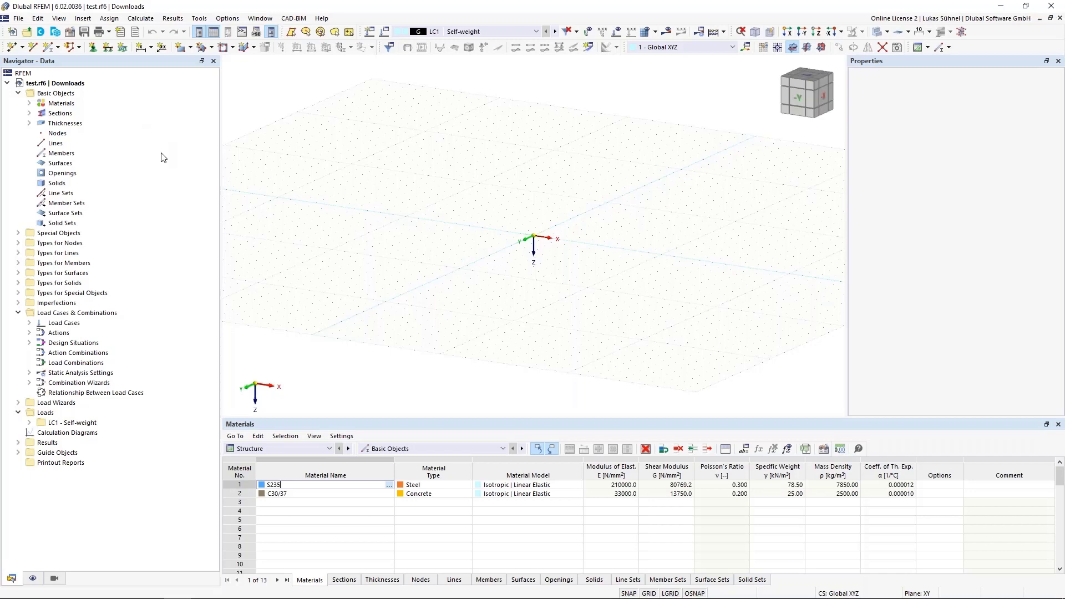
Create a new background layer among the guide objects of the test.rf6 model
{"action": "left_click", "coordinate": [19, 453]}
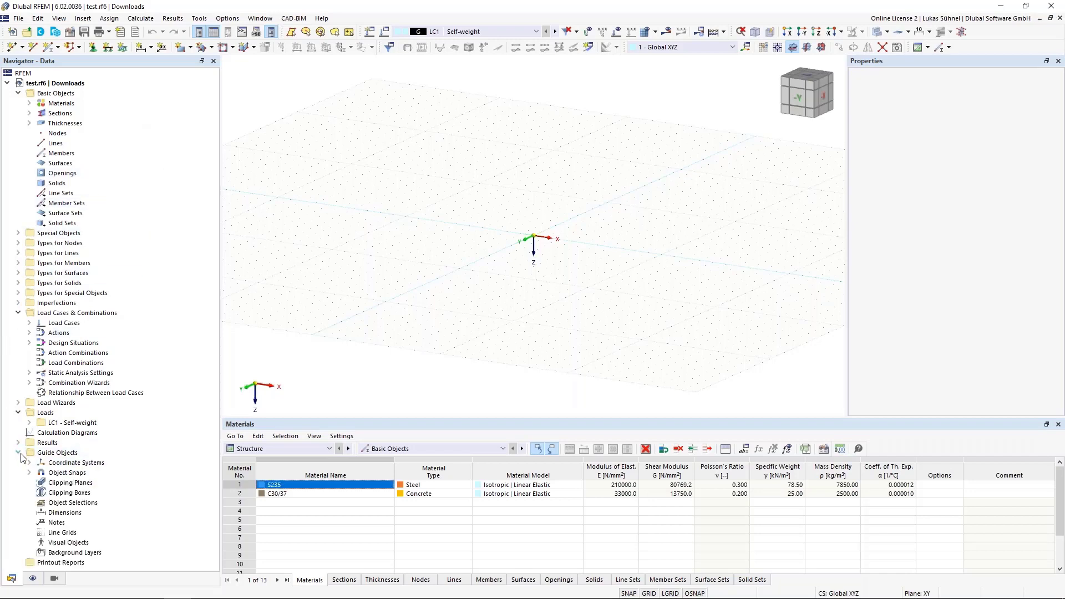
{"action": "left_click", "coordinate": [58, 553]}
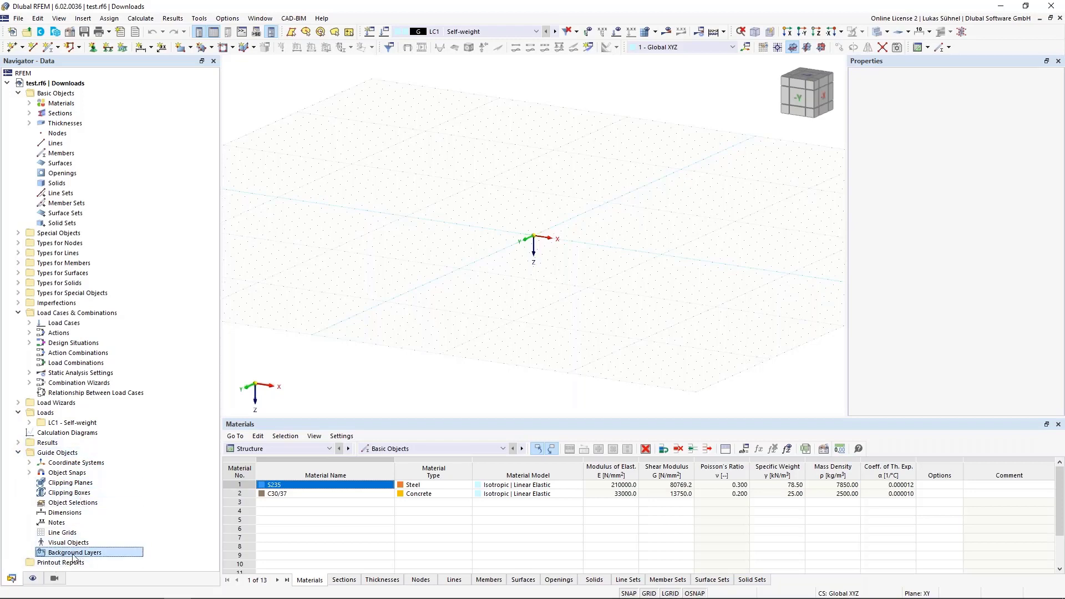
{"action": "right_click", "coordinate": [74, 556]}
{"action": "left_click", "coordinate": [97, 444]}
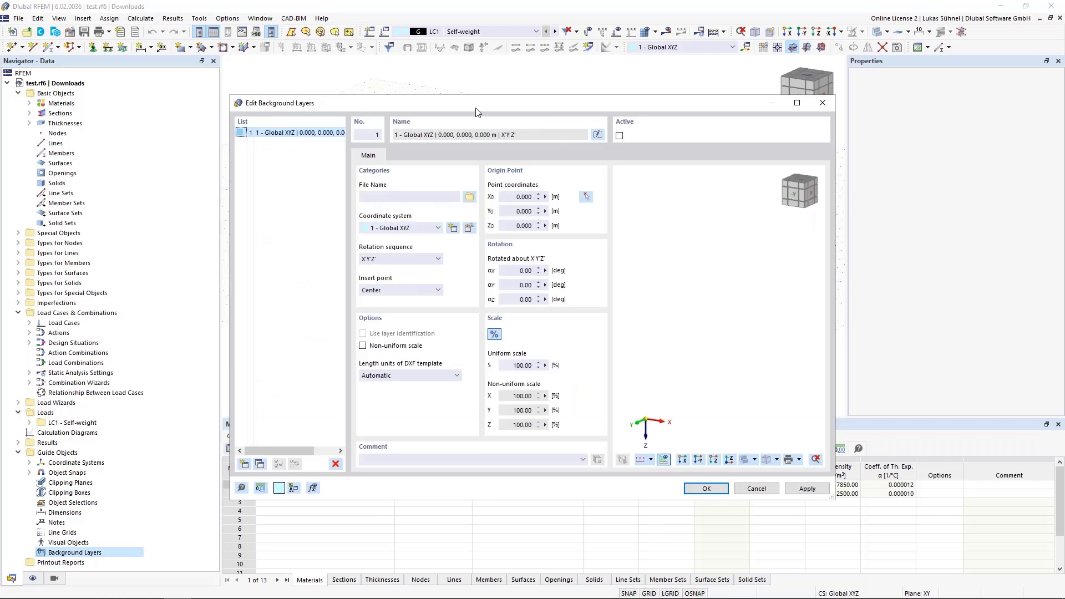
{"action": "left_click_drag", "start_coordinate": [477, 111], "coordinate": [487, 87]}
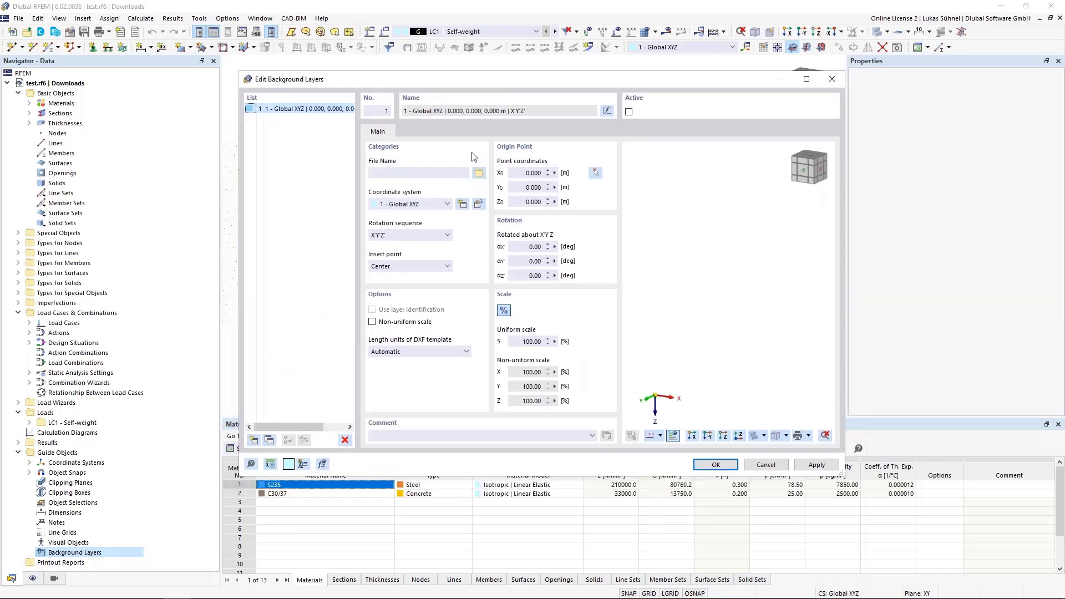
Load Stahlbühne_CAD.dxf from the dxf folder of 2022_11 Webinar Revit IFC DXF into the background layer
{"action": "left_click", "coordinate": [479, 172]}
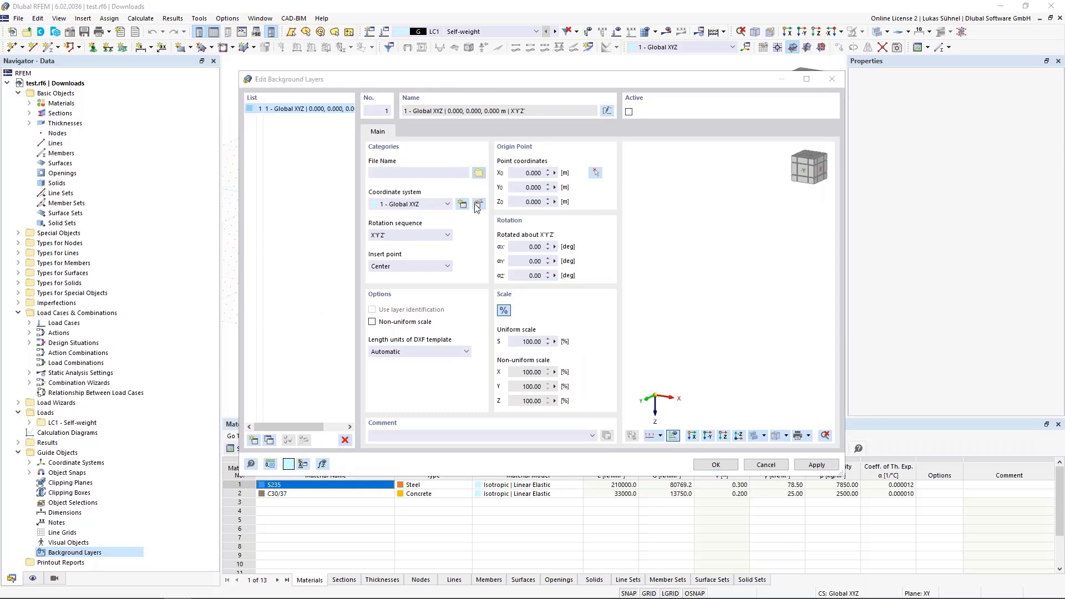
{"action": "scroll", "coordinate": [296, 211], "scroll_direction": "up", "scroll_amount": 2}
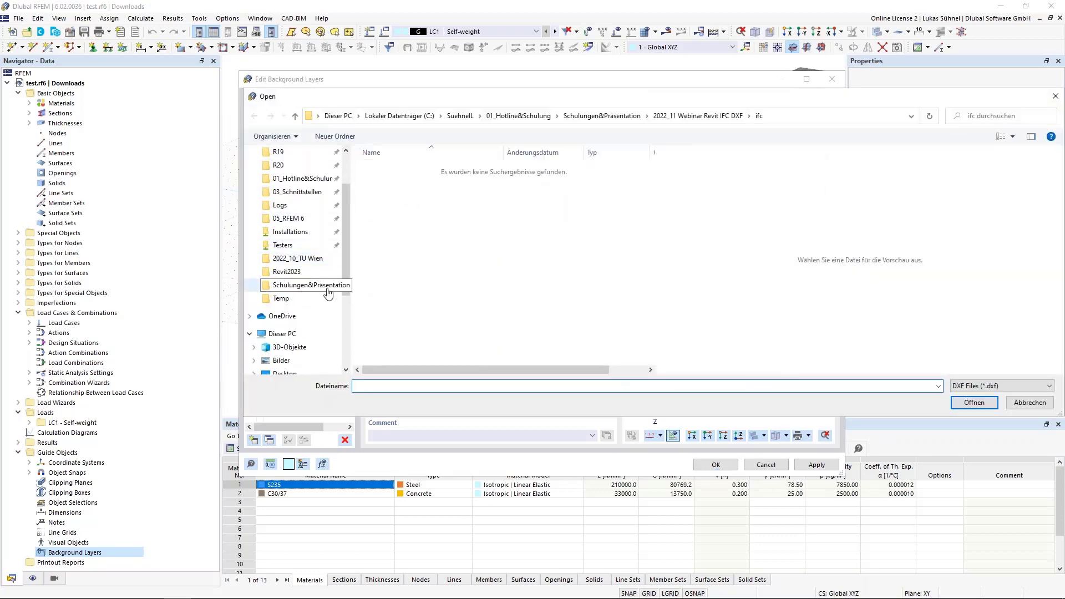
{"action": "left_click", "coordinate": [321, 286]}
{"action": "double_click", "coordinate": [422, 238]}
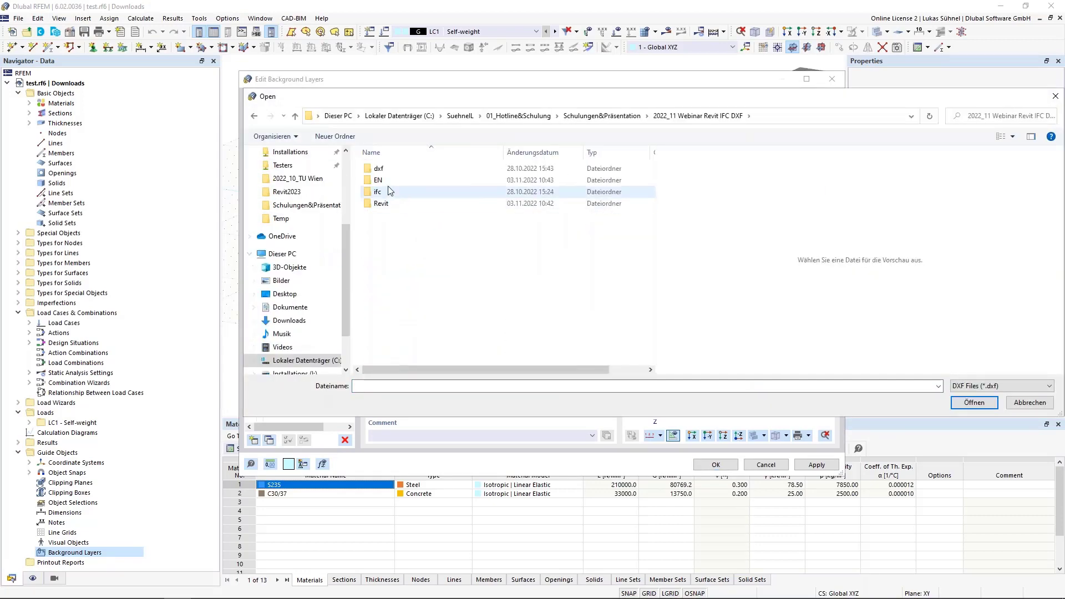
{"action": "double_click", "coordinate": [389, 169]}
{"action": "left_click", "coordinate": [413, 215]}
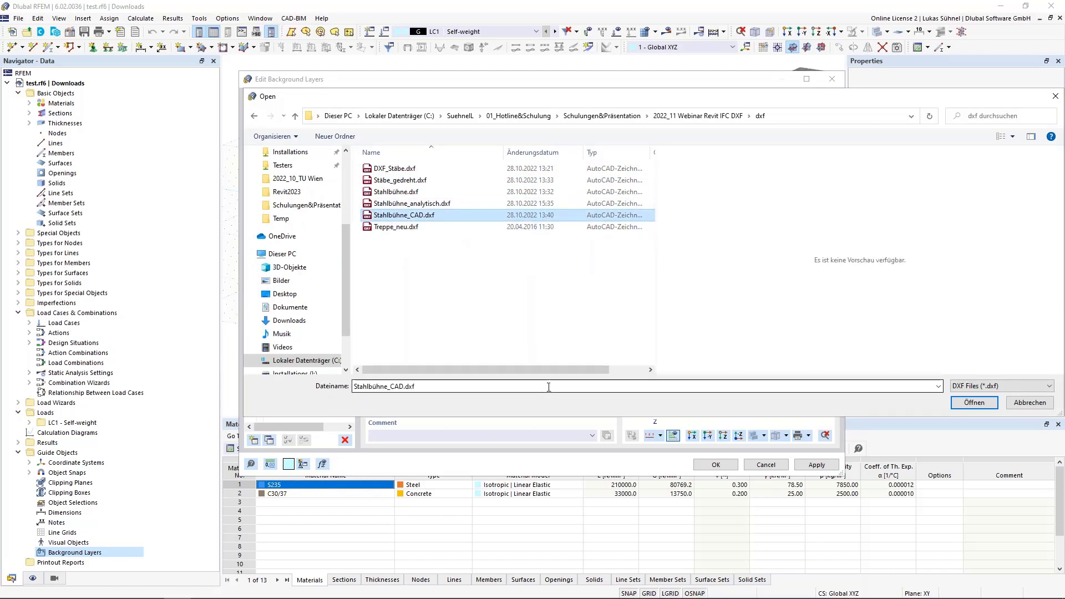
{"action": "left_click", "coordinate": [976, 403]}
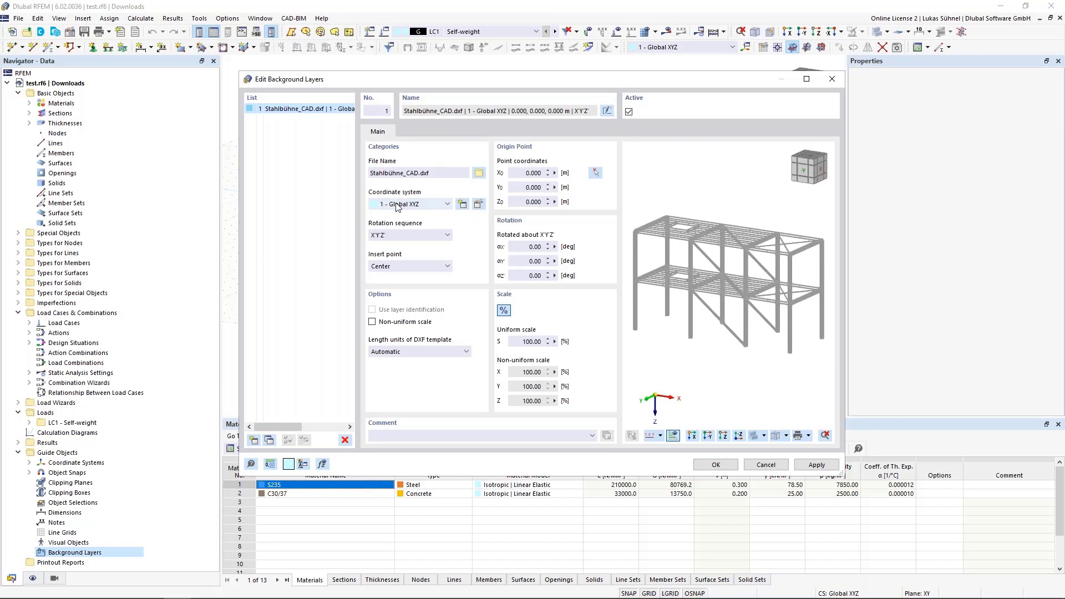
Try +X and -X as the background layer's insert point and set it back to Center
{"action": "left_click", "coordinate": [399, 267]}
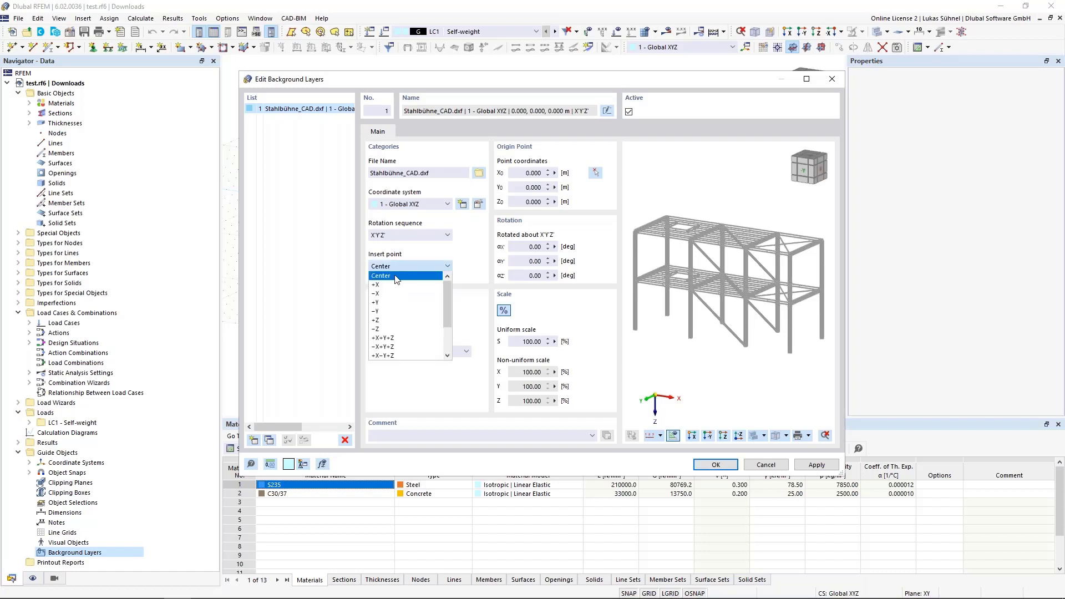
{"action": "left_click", "coordinate": [395, 285]}
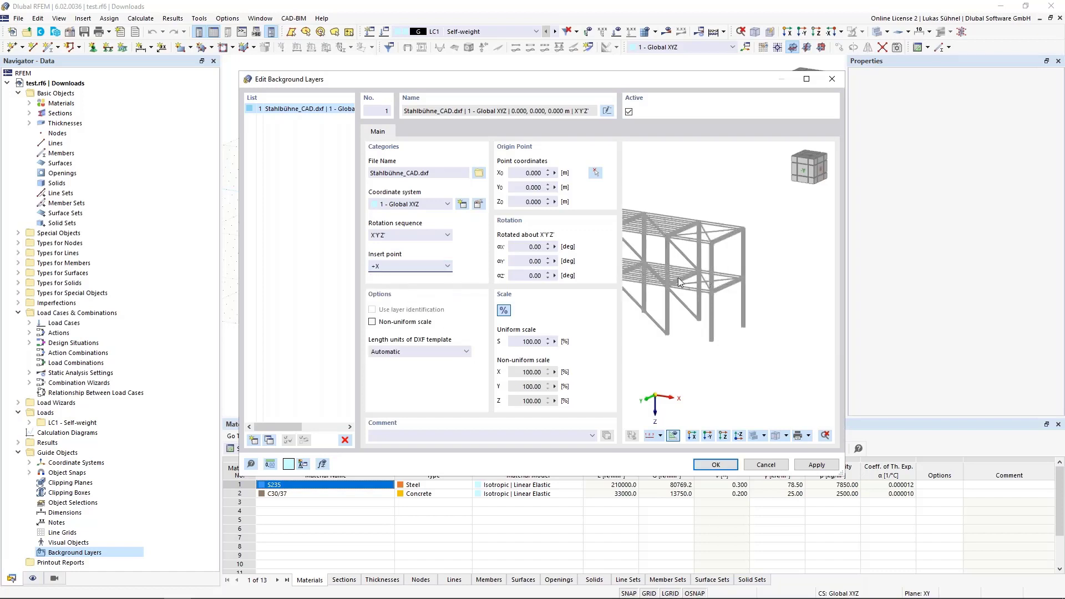
{"action": "left_click", "coordinate": [426, 267]}
{"action": "left_click", "coordinate": [424, 284]}
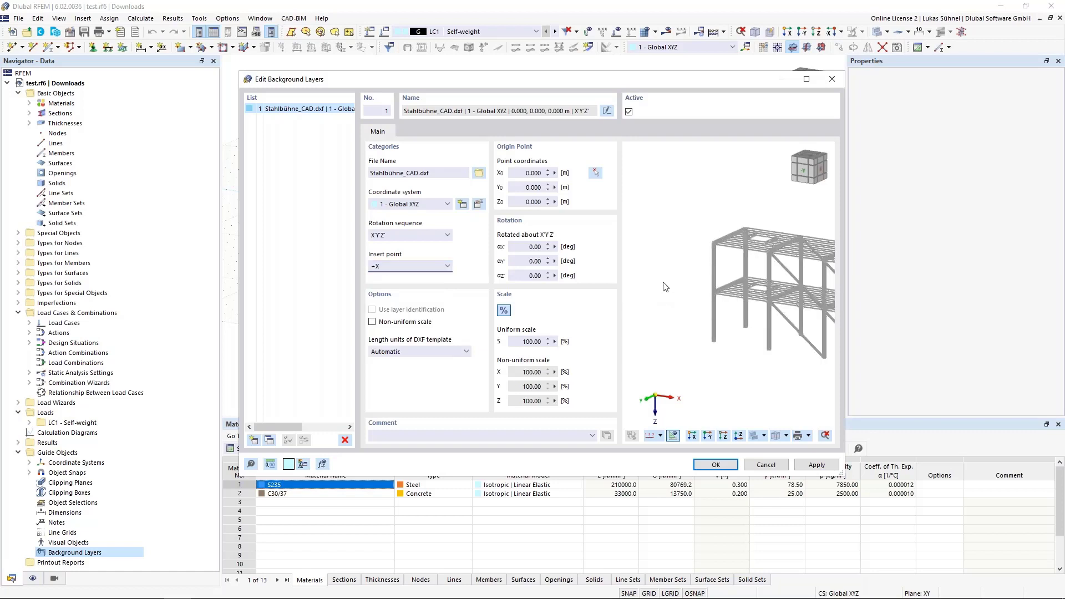
{"action": "left_click", "coordinate": [424, 266]}
{"action": "left_click", "coordinate": [424, 276]}
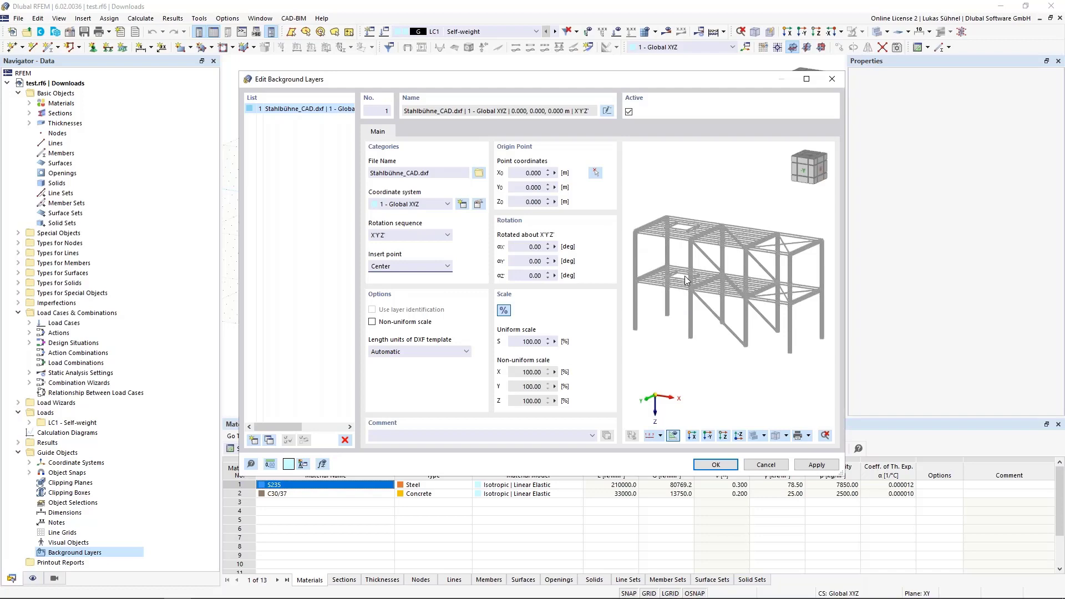
Examine the section edges and corner points of the DXF steel platform up close in the preview
{"action": "scroll", "coordinate": [630, 226], "scroll_direction": "up", "scroll_amount": 2}
{"action": "scroll", "coordinate": [630, 227], "scroll_direction": "up", "scroll_amount": 6}
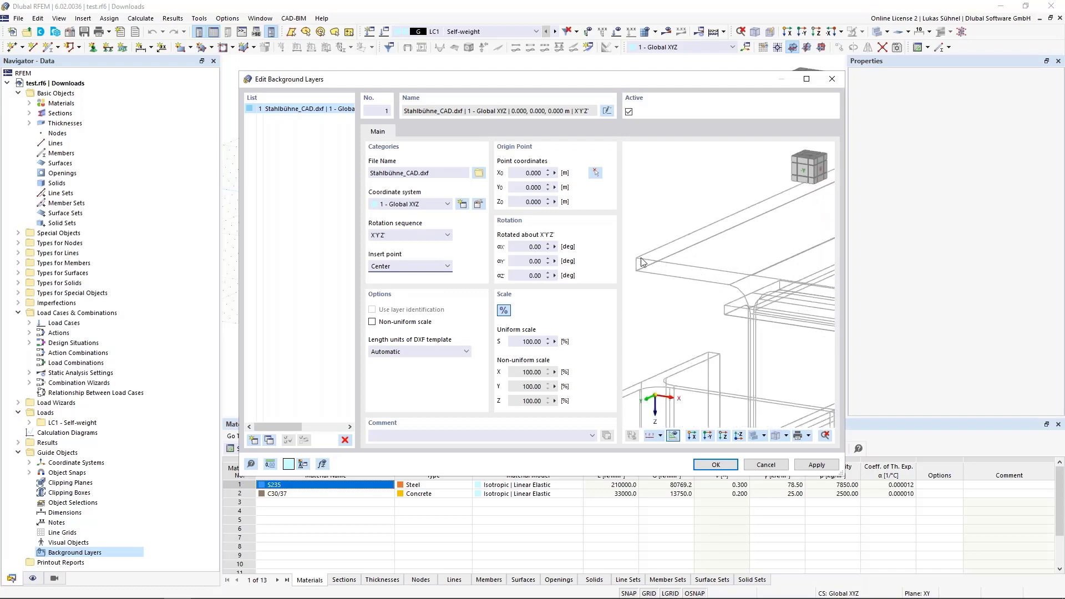
{"action": "scroll", "coordinate": [640, 261], "scroll_direction": "down", "scroll_amount": 4}
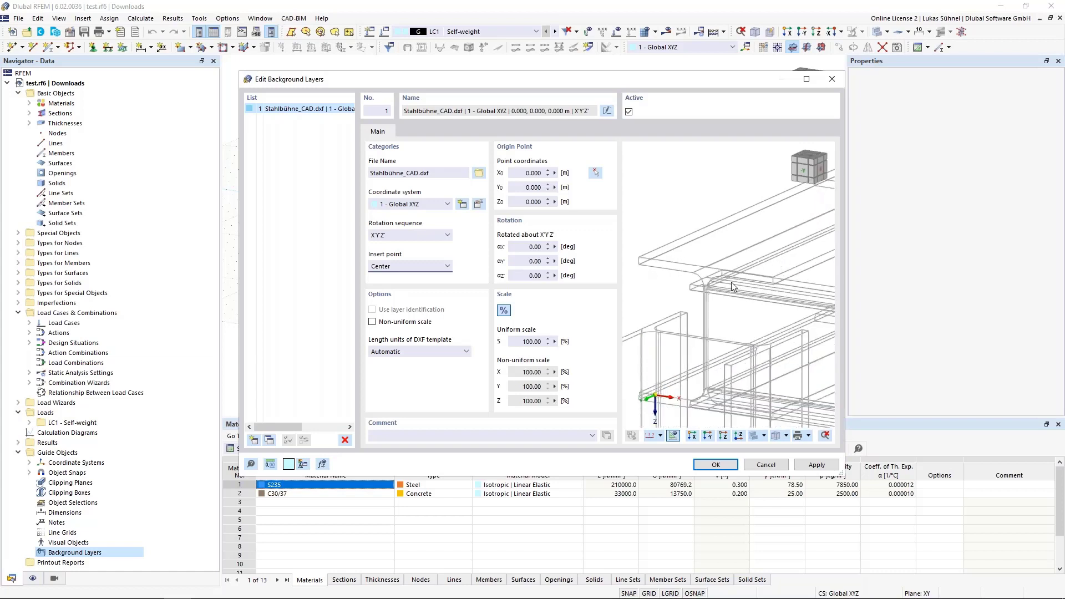
Try m as the length unit of the DXF template, set it back to Automatic, and create the background layer
{"action": "scroll", "coordinate": [702, 239], "scroll_direction": "up", "scroll_amount": 4}
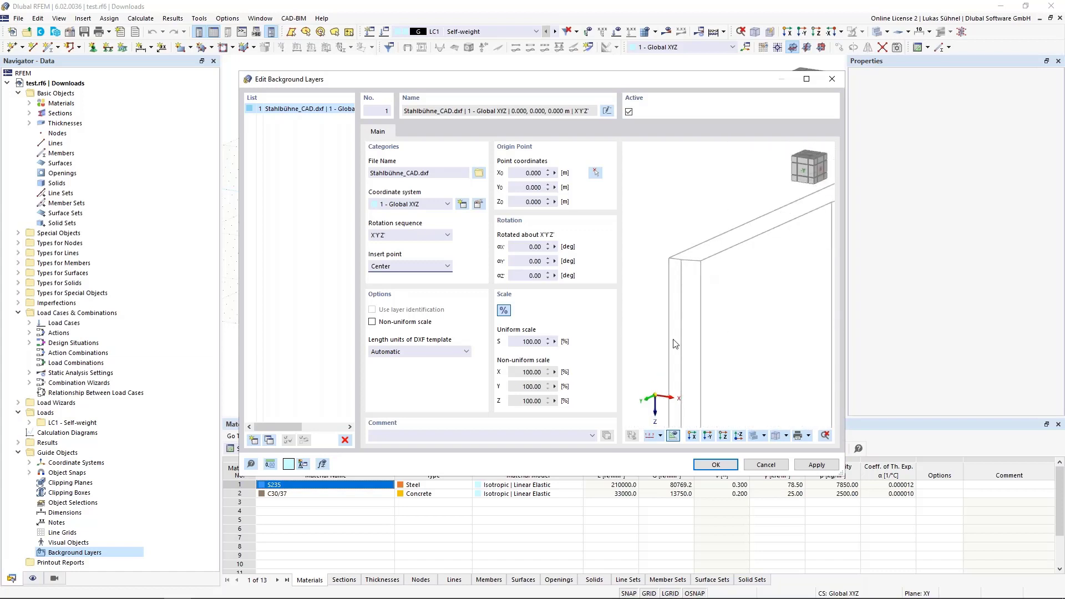
{"action": "scroll", "coordinate": [675, 343], "scroll_direction": "down", "scroll_amount": 2}
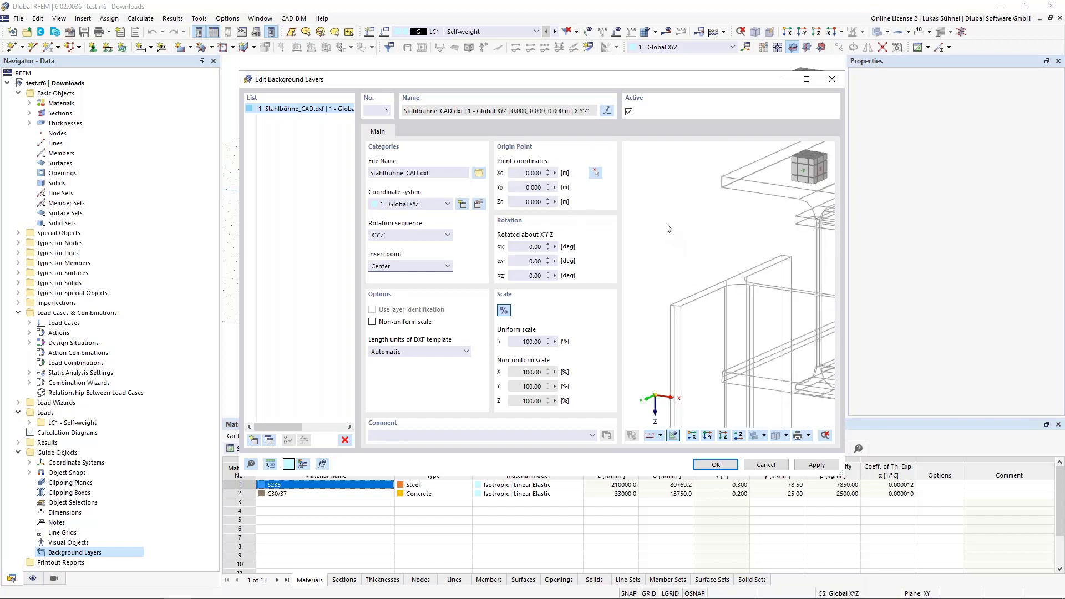
{"action": "scroll", "coordinate": [666, 227], "scroll_direction": "down", "scroll_amount": 5}
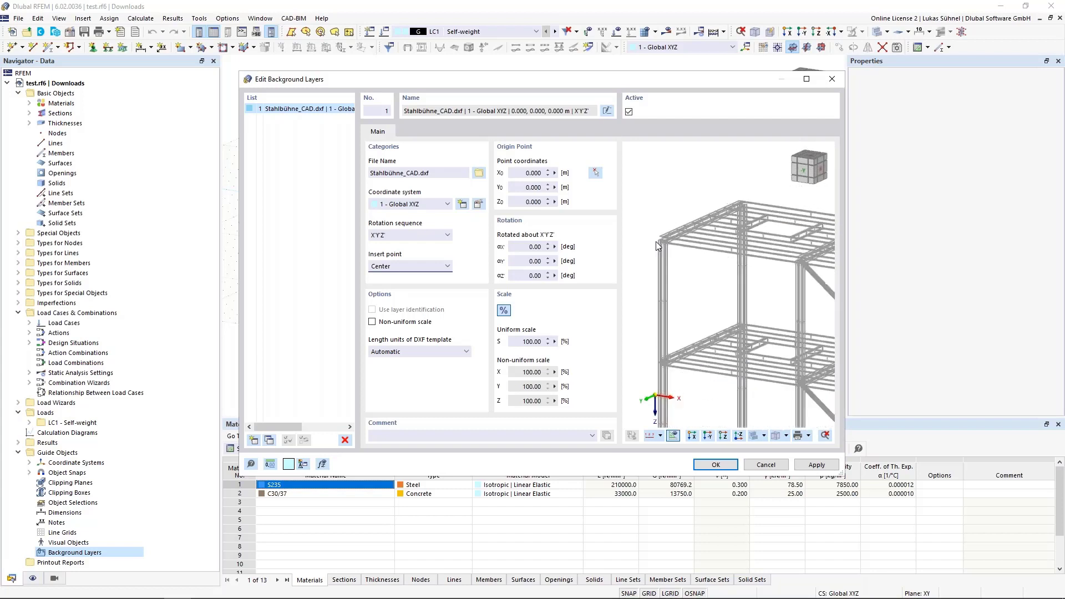
{"action": "scroll", "coordinate": [655, 244], "scroll_direction": "down", "scroll_amount": 2}
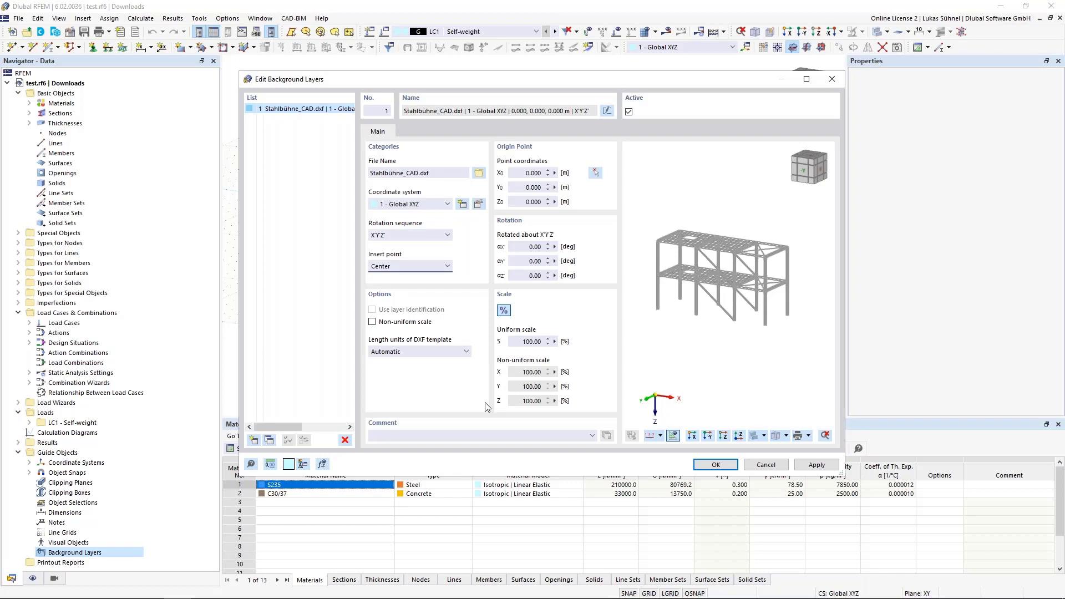
{"action": "left_click", "coordinate": [401, 352]}
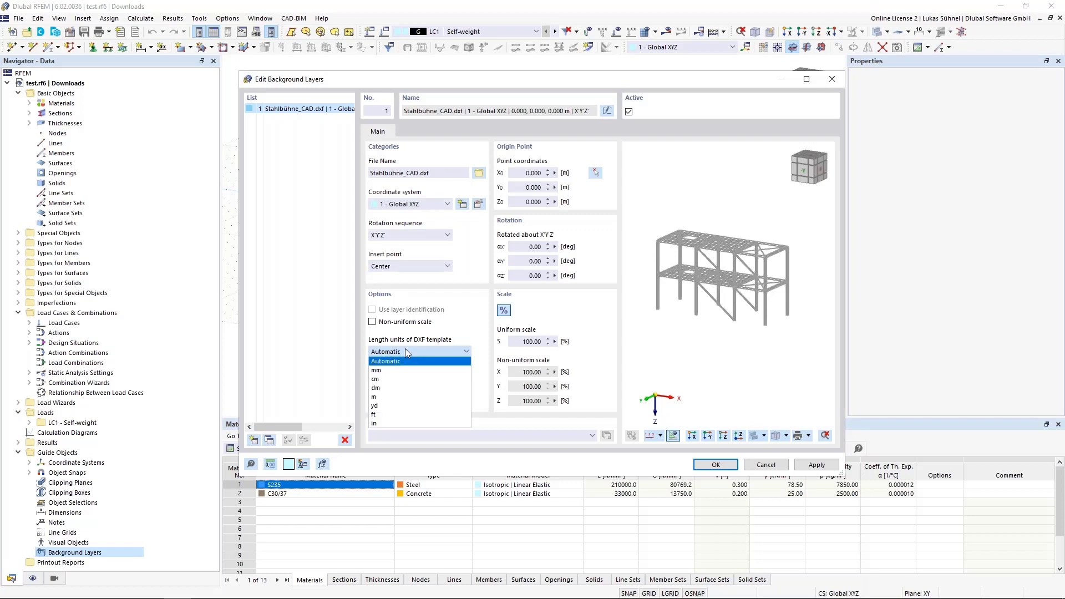
{"action": "left_click", "coordinate": [392, 396]}
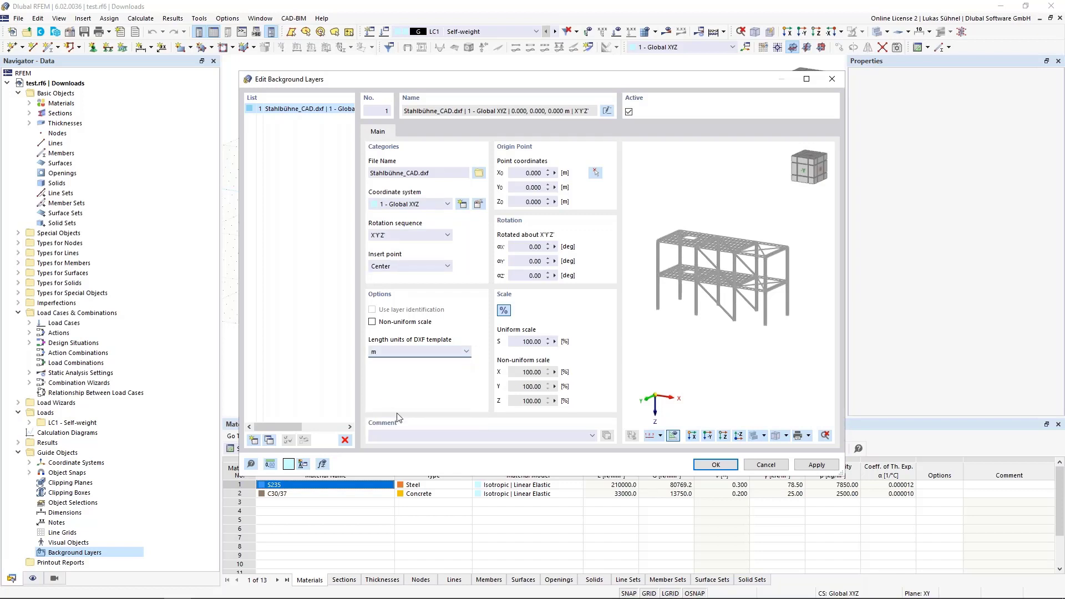
{"action": "left_click", "coordinate": [385, 355]}
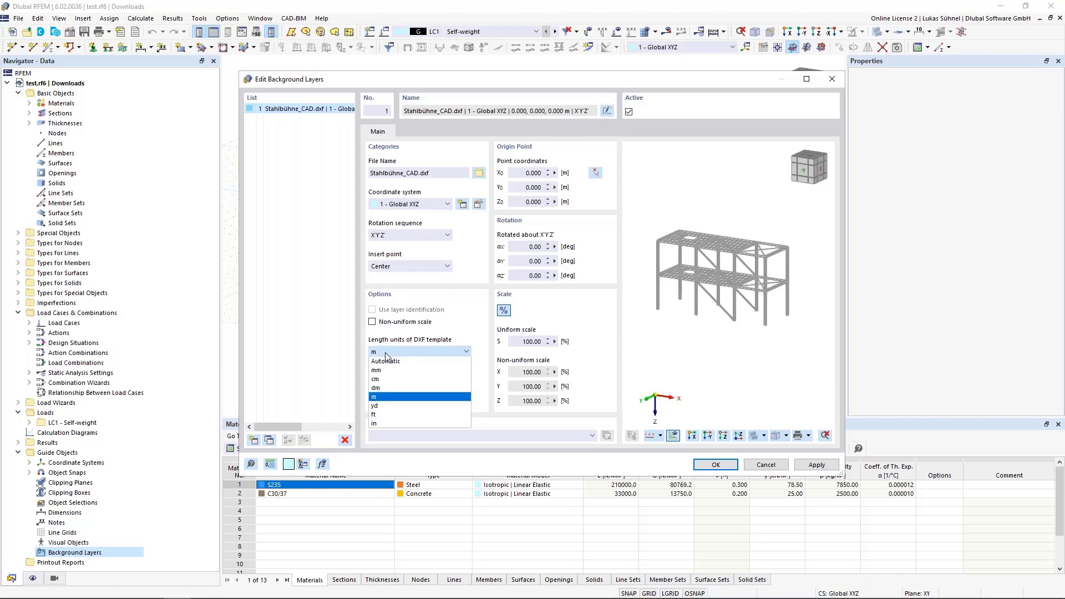
{"action": "left_click", "coordinate": [385, 357]}
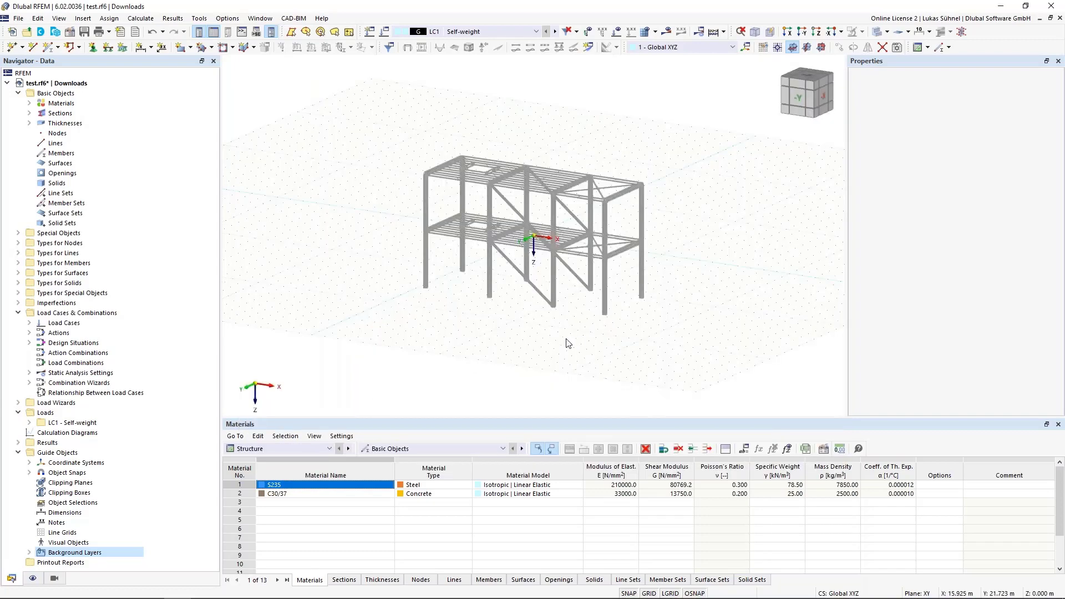
Deactivate the Stahlbühne_CAD.dxf background layer and activate it again
{"action": "middle_click_drag", "start_coordinate": [500, 329], "coordinate": [579, 345]}
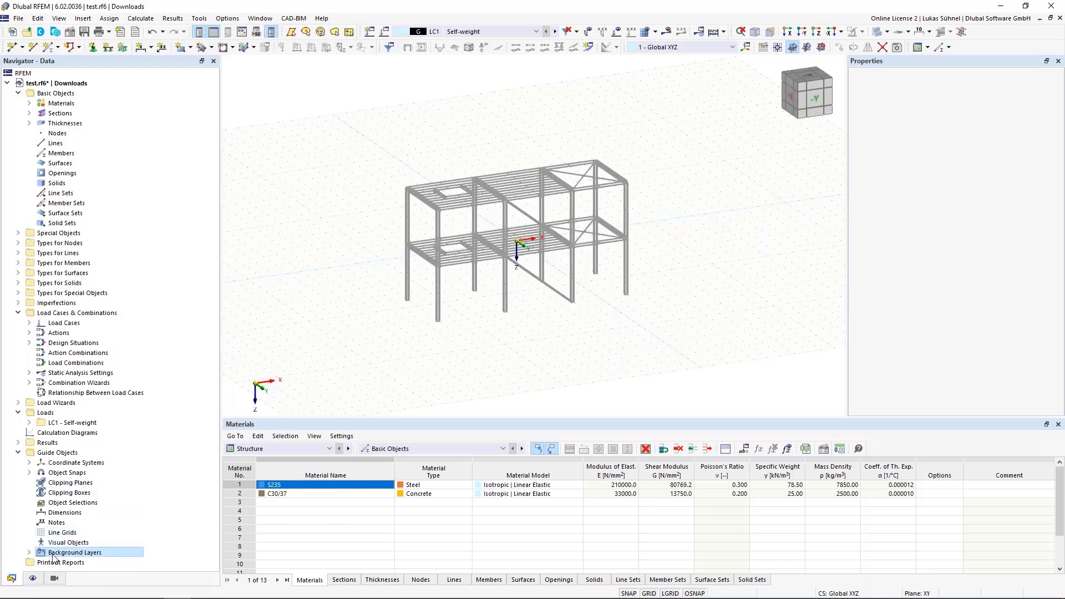
{"action": "left_click", "coordinate": [29, 552]}
{"action": "right_click", "coordinate": [92, 543]}
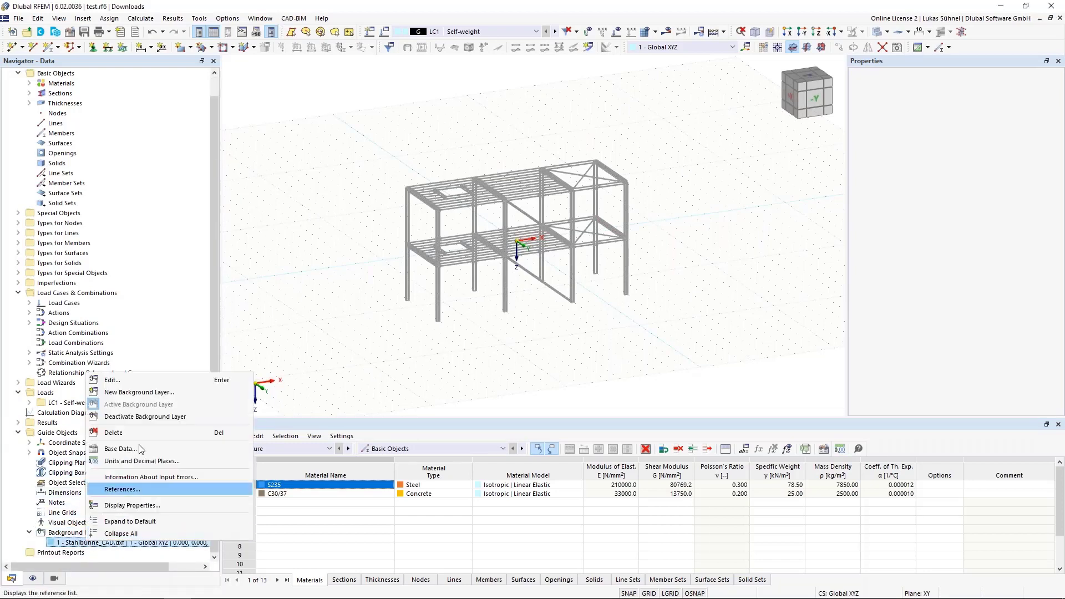
{"action": "left_click", "coordinate": [135, 418]}
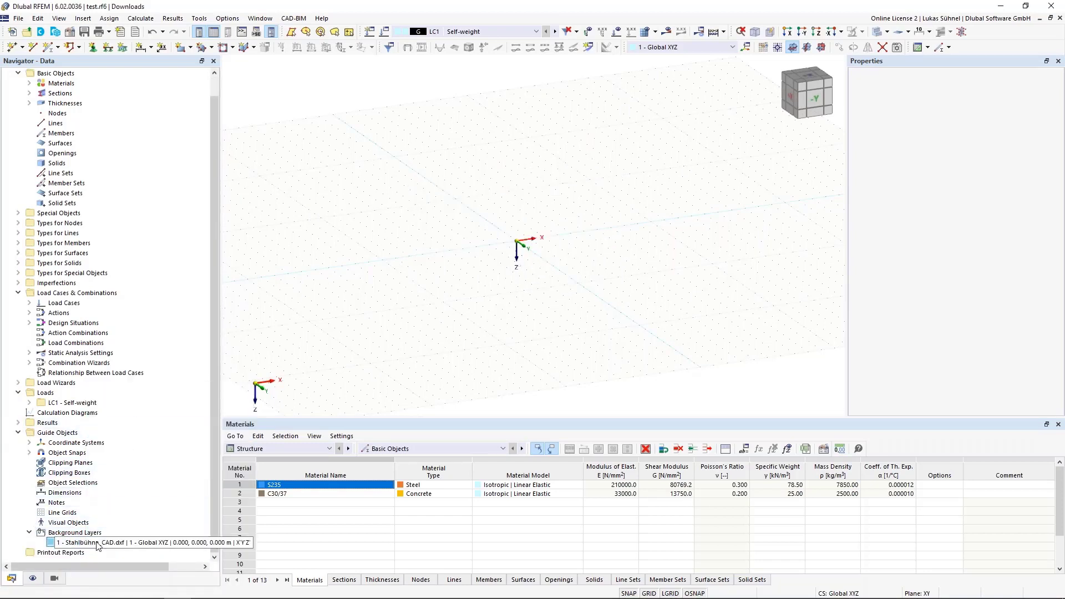
{"action": "right_click", "coordinate": [99, 542]}
{"action": "left_click", "coordinate": [153, 405]}
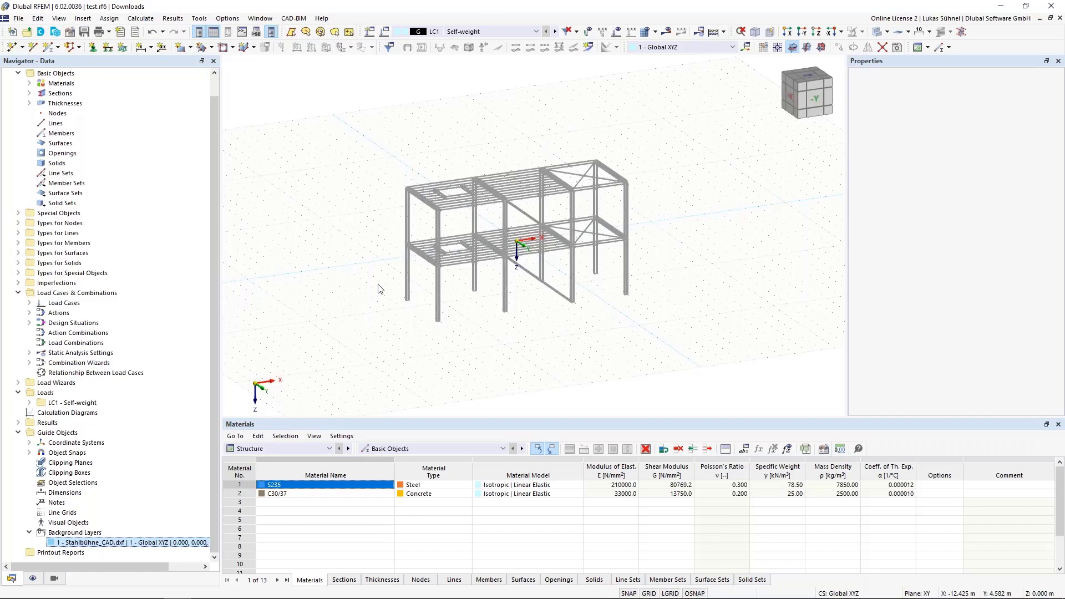
Check the Background layers option among the object snap settings for picking points on the DXF drawing
{"action": "mouse_move", "coordinate": [474, 306]}
{"action": "middle_mouse_down", "text": "ctrl"}
{"action": "mouse_move", "coordinate": [444, 302]}
{"action": "mouse_move", "coordinate": [466, 319]}
{"action": "middle_mouse_up", "text": "ctrl"}
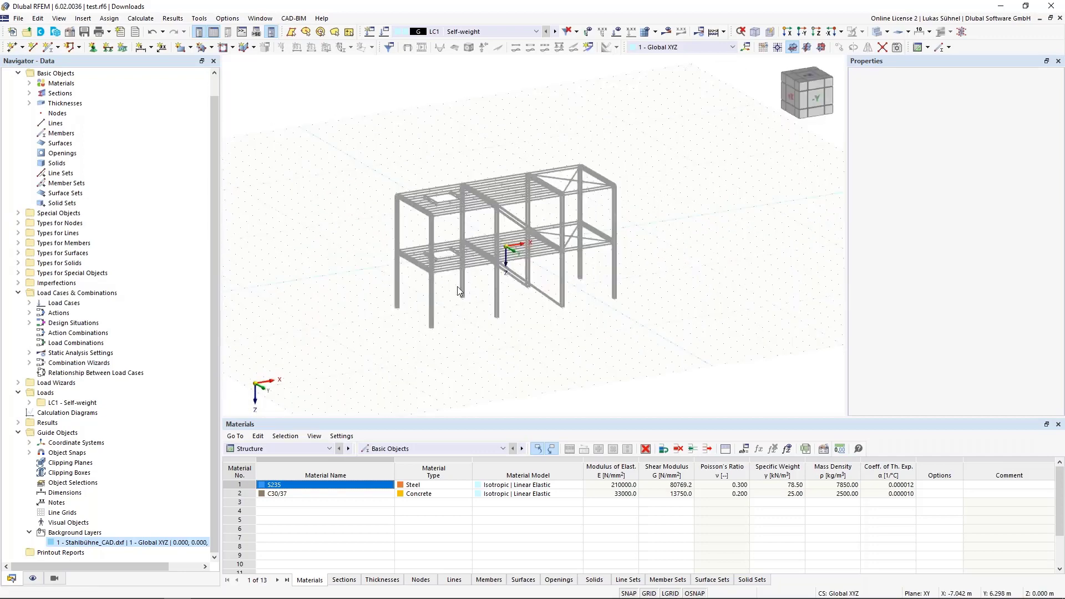
{"action": "scroll", "coordinate": [454, 300], "scroll_direction": "up", "scroll_amount": 2}
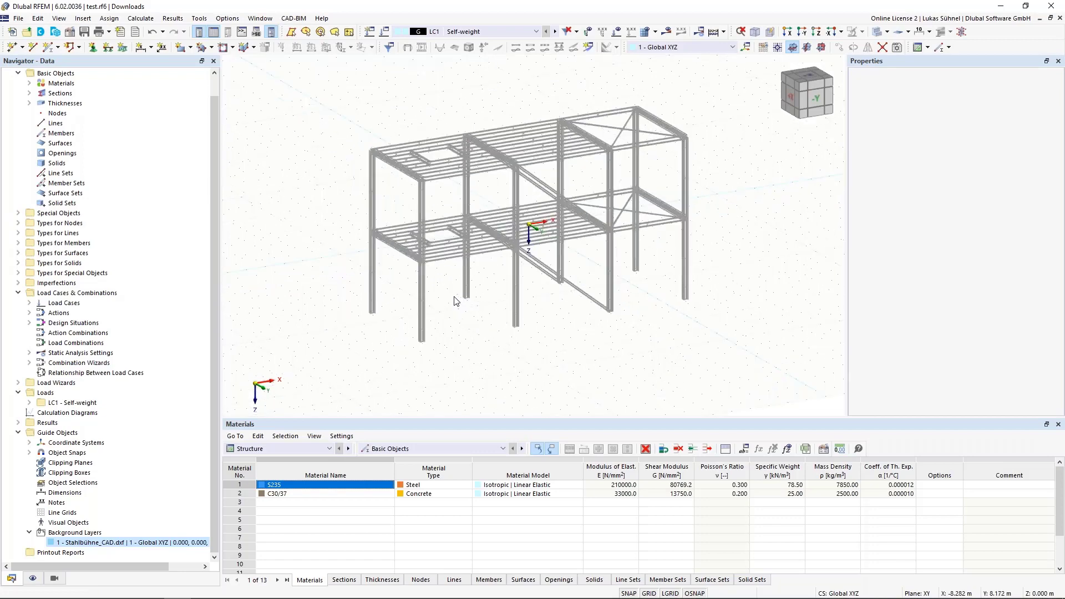
{"action": "scroll", "coordinate": [454, 300], "scroll_direction": "up", "scroll_amount": 5}
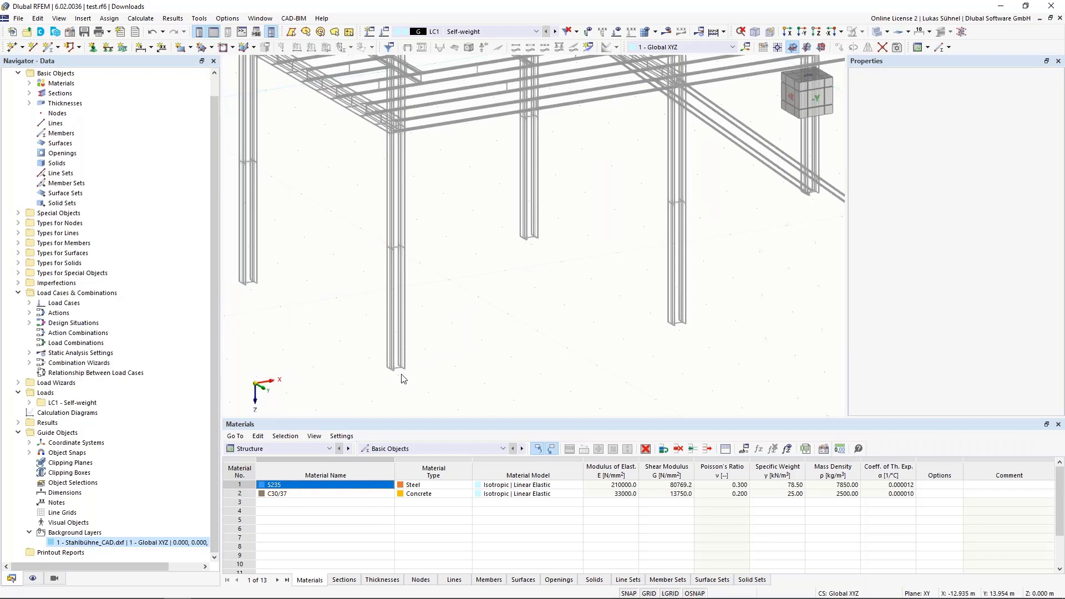
{"action": "right_click", "coordinate": [694, 593]}
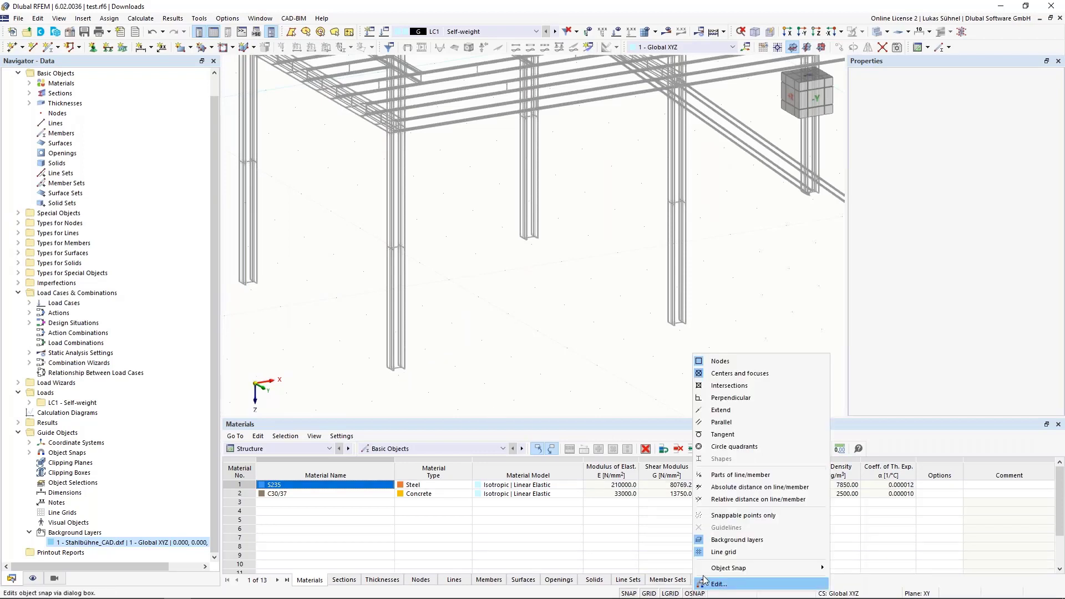
{"action": "left_click", "coordinate": [724, 540]}
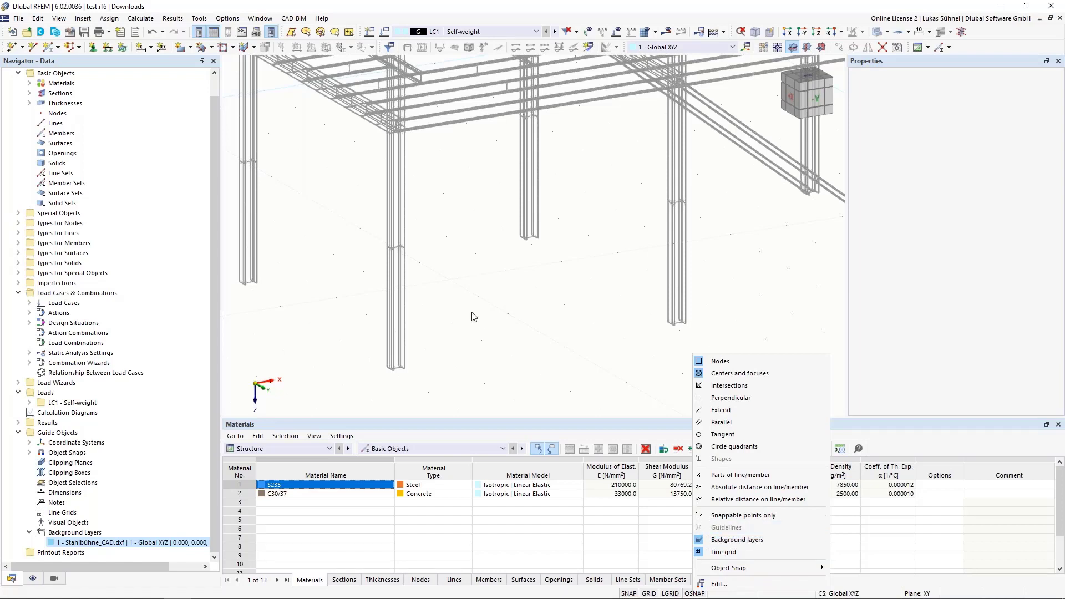
{"action": "left_click", "coordinate": [472, 319]}
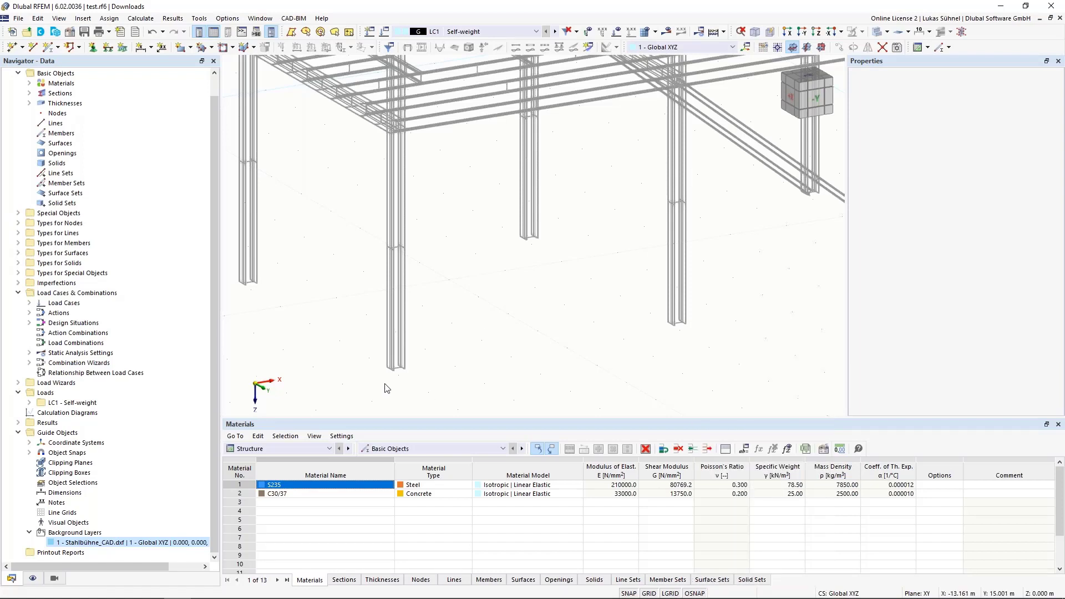
Place a node at 50 % between the opposite section corners (-6.895, 2.610, 4.034) and (-7.105, 2.390, 4.034) at the front corner column's base
{"action": "left_click", "coordinate": [16, 49]}
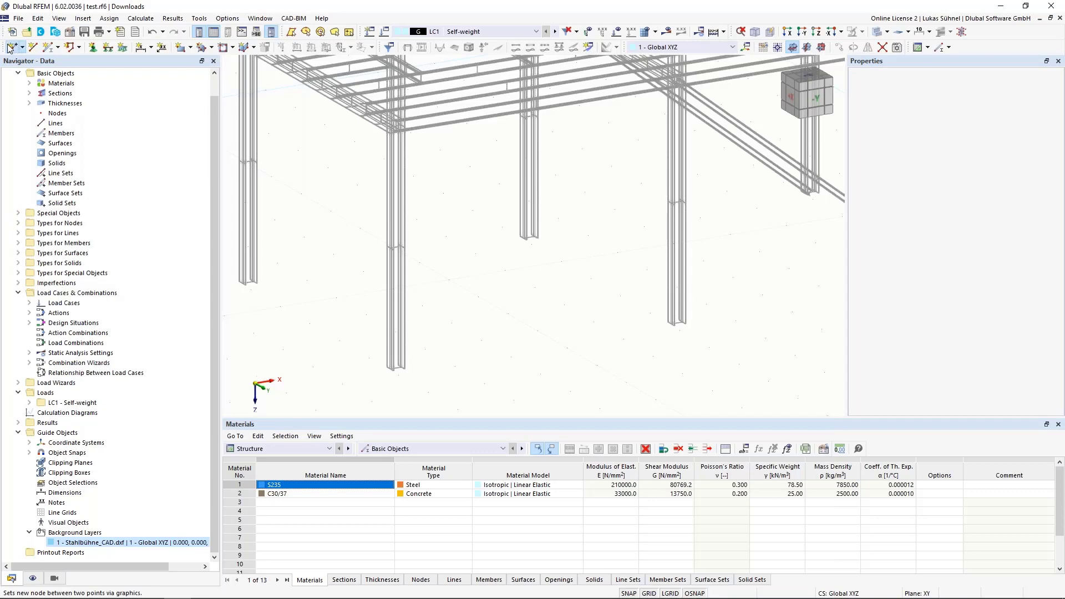
{"action": "left_click_drag", "start_coordinate": [197, 72], "coordinate": [768, 133]}
{"action": "scroll", "coordinate": [438, 382], "scroll_direction": "up", "scroll_amount": 3}
{"action": "scroll", "coordinate": [428, 357], "scroll_direction": "up", "scroll_amount": 6}
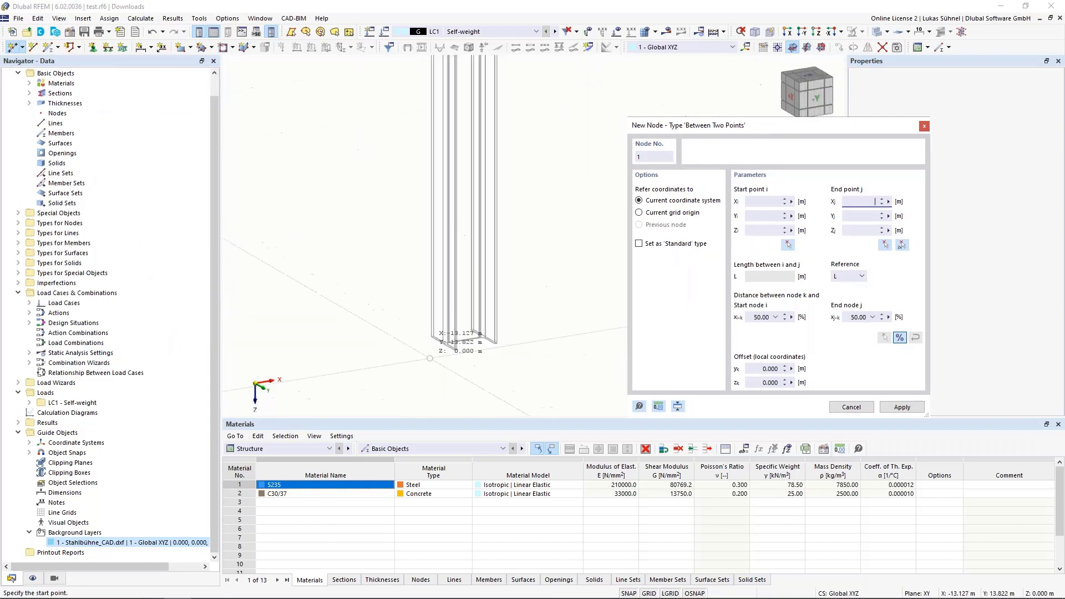
{"action": "scroll", "coordinate": [276, 345], "scroll_direction": "down", "scroll_amount": 2}
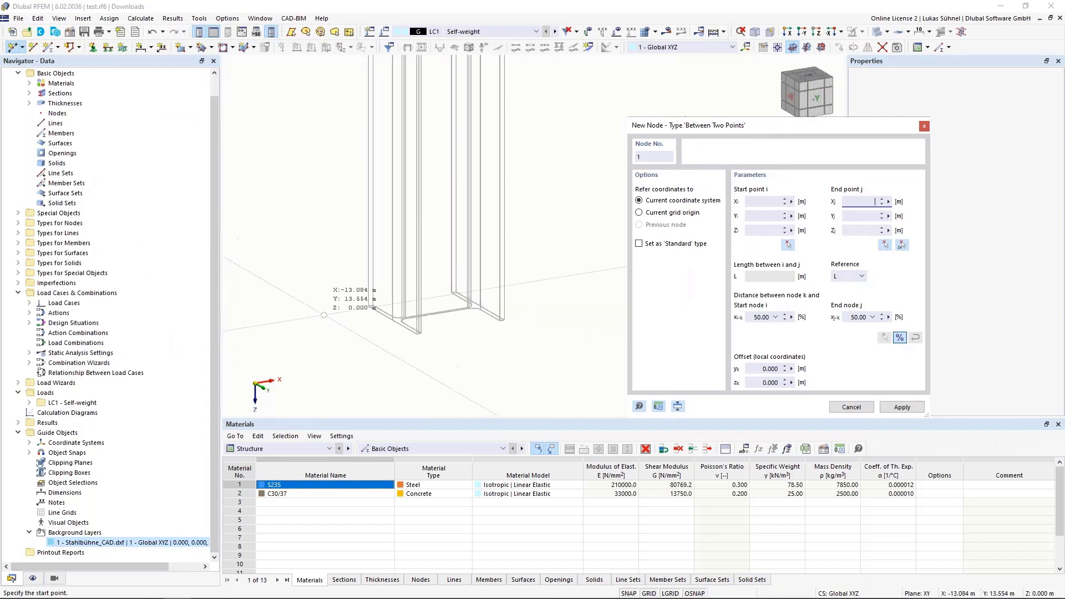
{"action": "scroll", "coordinate": [421, 321], "scroll_direction": "up", "scroll_amount": 2}
{"action": "scroll", "coordinate": [421, 322], "scroll_direction": "up", "scroll_amount": 1}
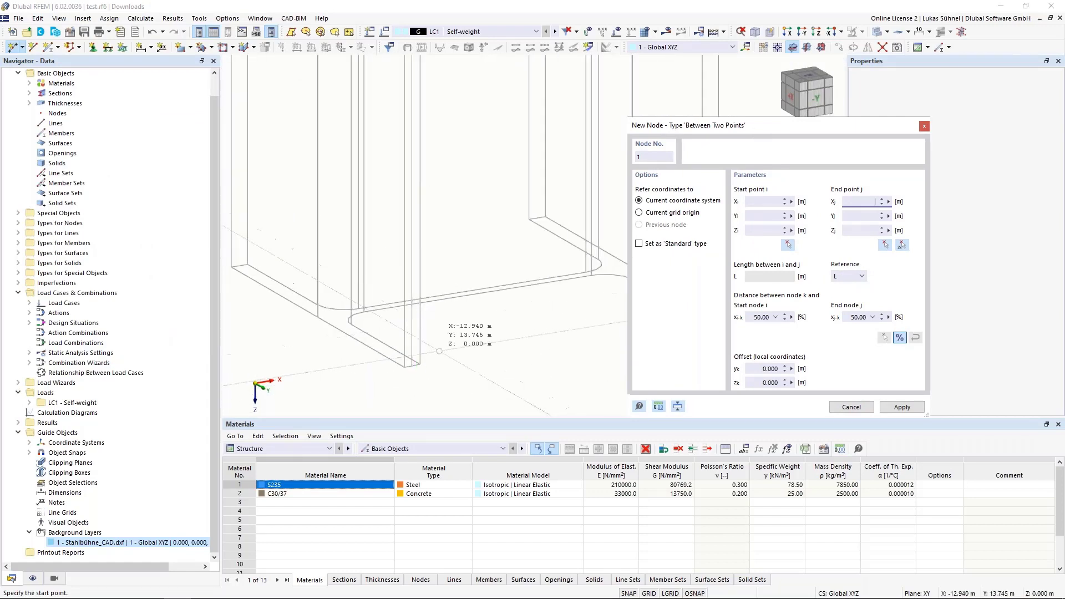
{"action": "scroll", "coordinate": [444, 325], "scroll_direction": "up", "scroll_amount": 1}
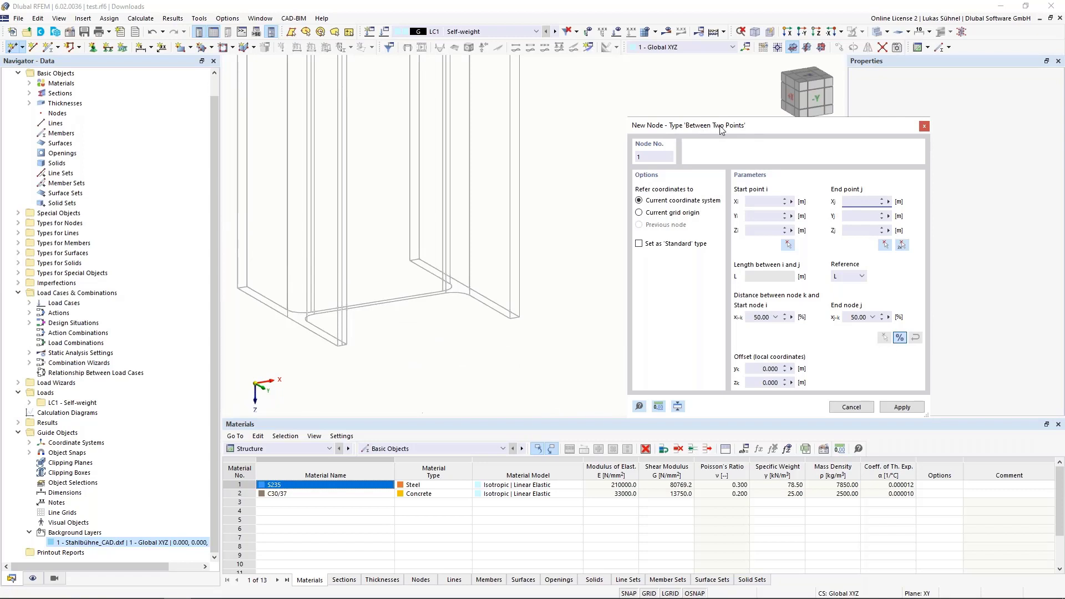
{"action": "left_click", "coordinate": [515, 317]}
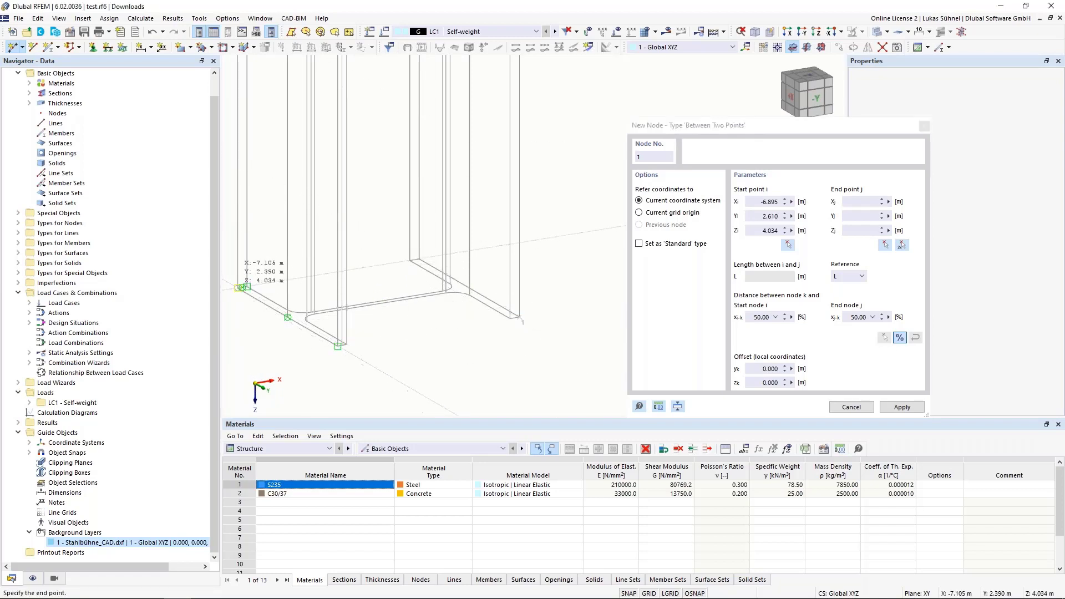
{"action": "left_click", "coordinate": [238, 288]}
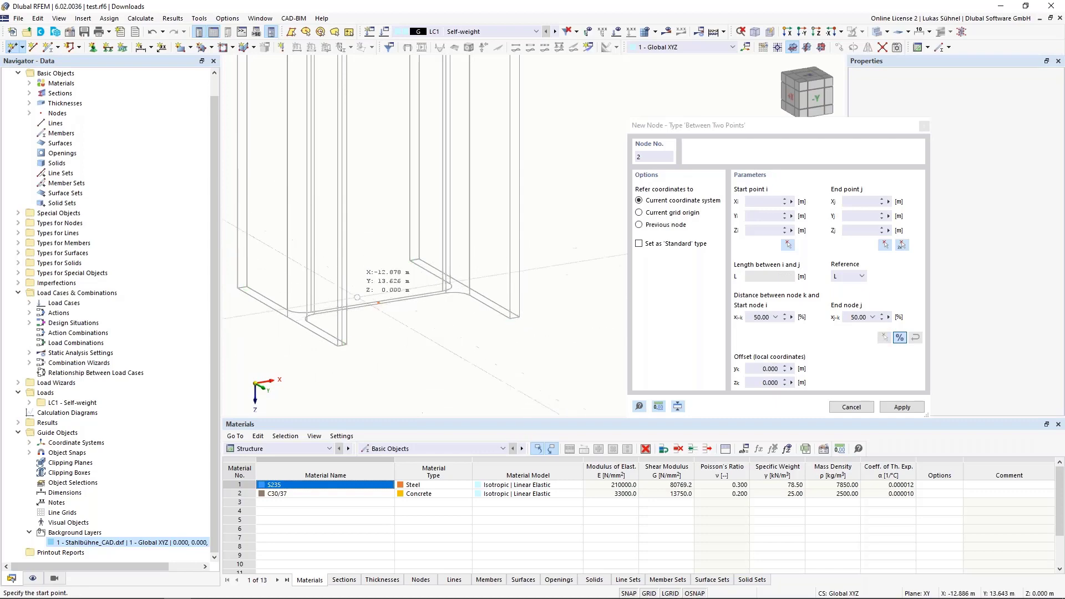
Place a node midway between the opposite section corners (-6.895, 2.390, -3.966) and (-7.105, 2.610, -3.966) at the top of the same column
{"action": "scroll", "coordinate": [400, 390], "scroll_direction": "down", "scroll_amount": 5}
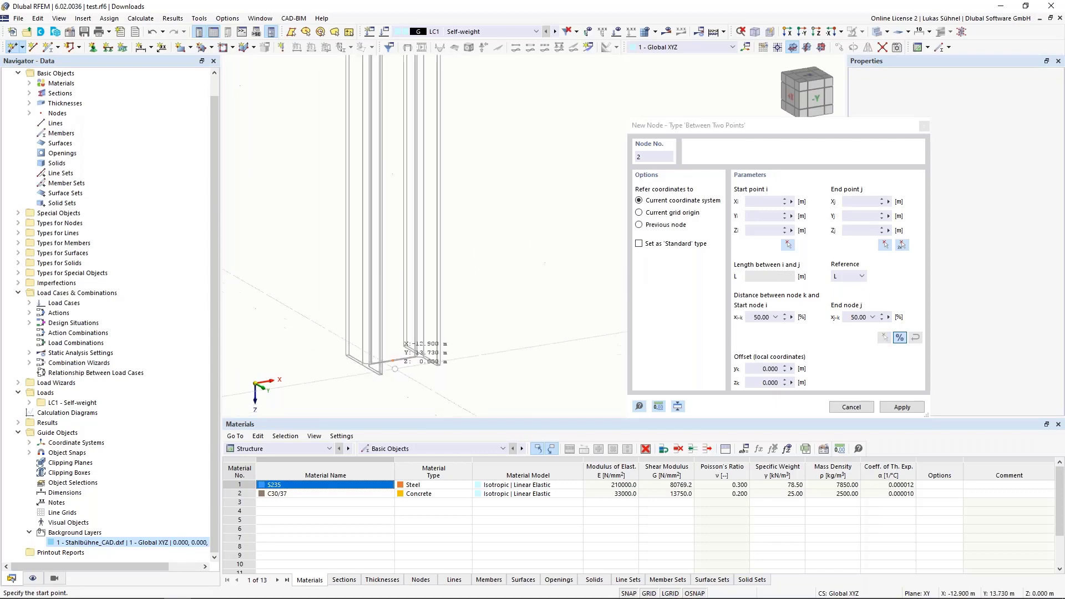
{"action": "scroll", "coordinate": [394, 368], "scroll_direction": "down", "scroll_amount": 5}
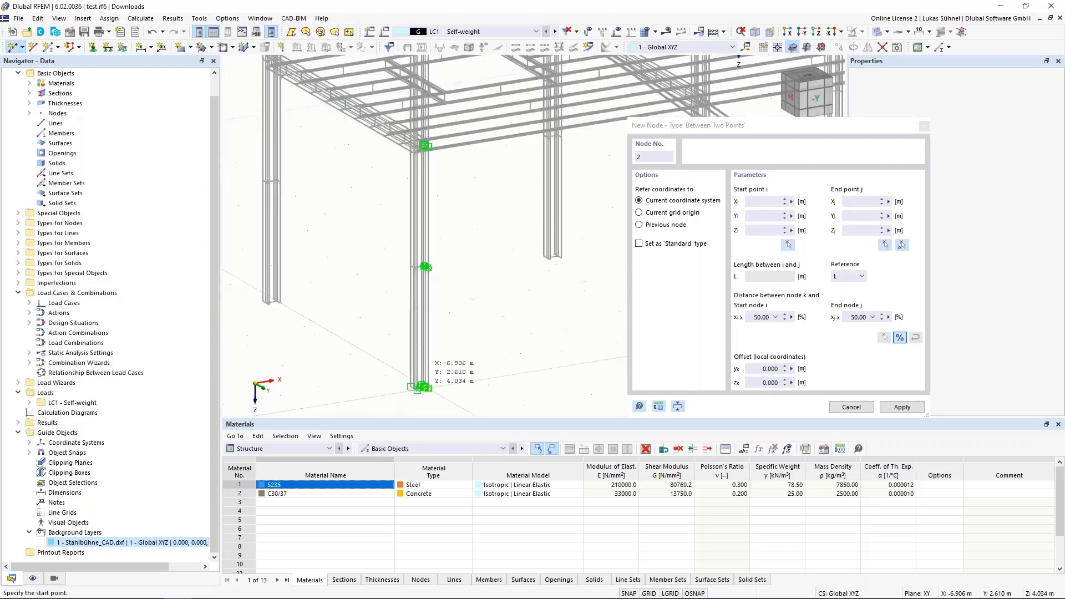
{"action": "scroll", "coordinate": [424, 386], "scroll_direction": "down", "scroll_amount": 5}
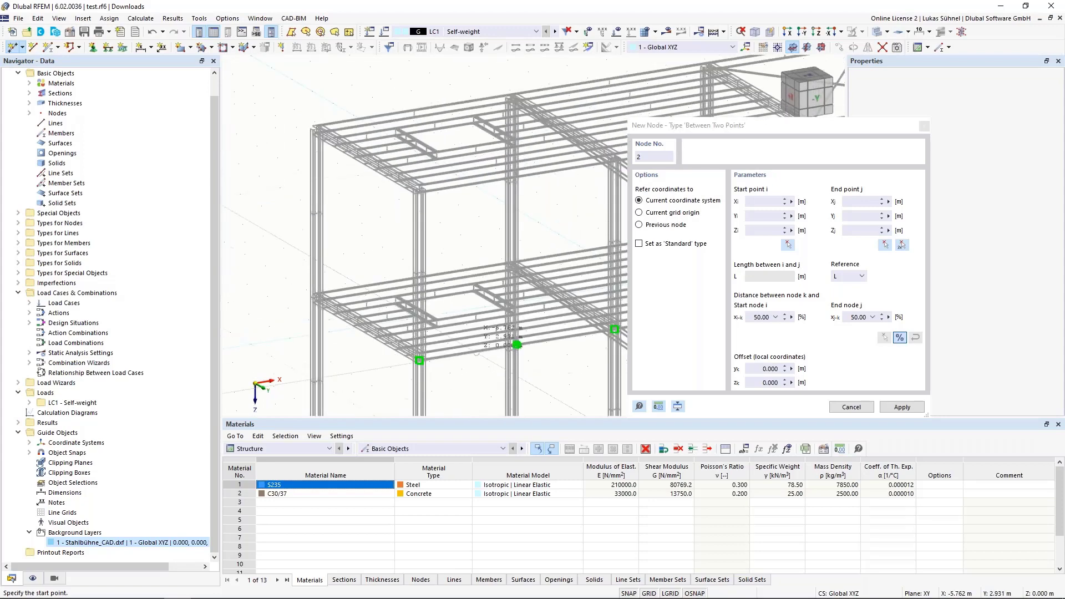
{"action": "scroll", "coordinate": [404, 166], "scroll_direction": "up", "scroll_amount": 8}
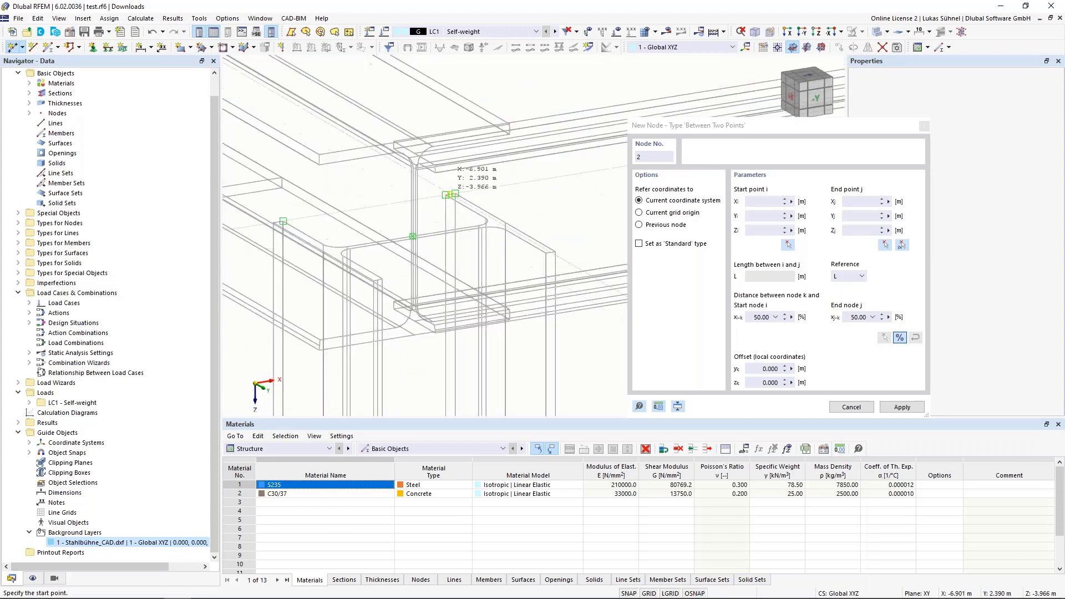
{"action": "left_click", "coordinate": [447, 195]}
{"action": "scroll", "coordinate": [455, 183], "scroll_direction": "up", "scroll_amount": 1}
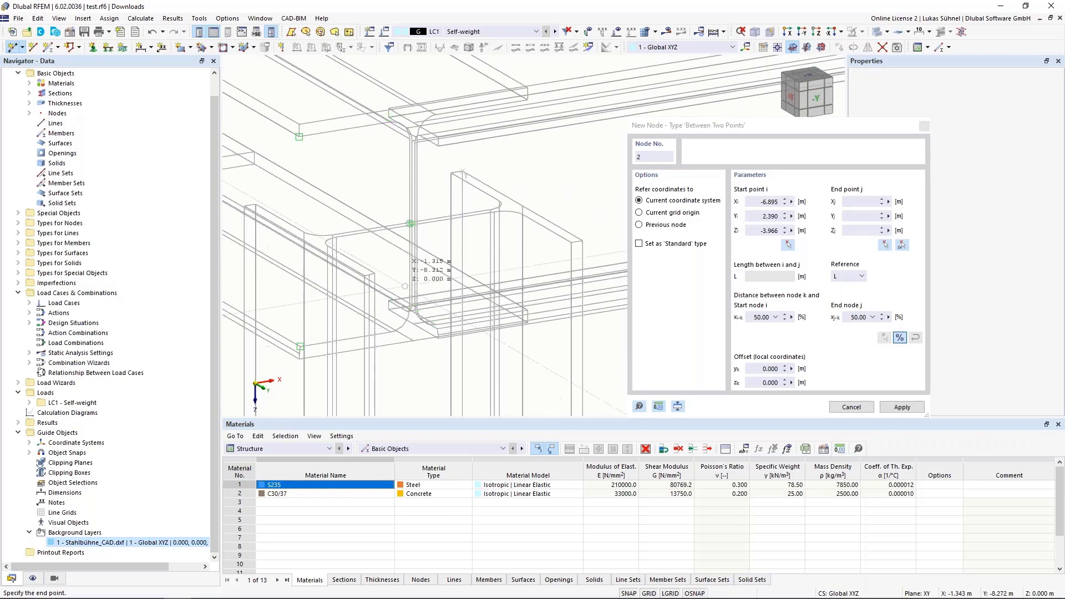
{"action": "middle_click_drag", "start_coordinate": [421, 260], "coordinate": [408, 244]}
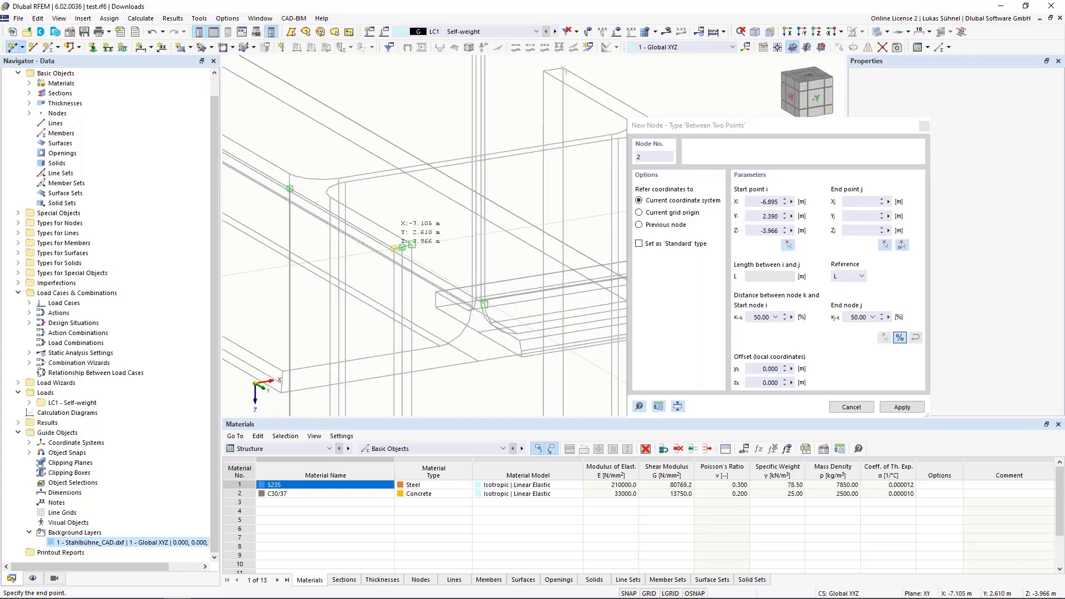
{"action": "left_click", "coordinate": [402, 247]}
{"action": "scroll", "coordinate": [471, 195], "scroll_direction": "down", "scroll_amount": 3}
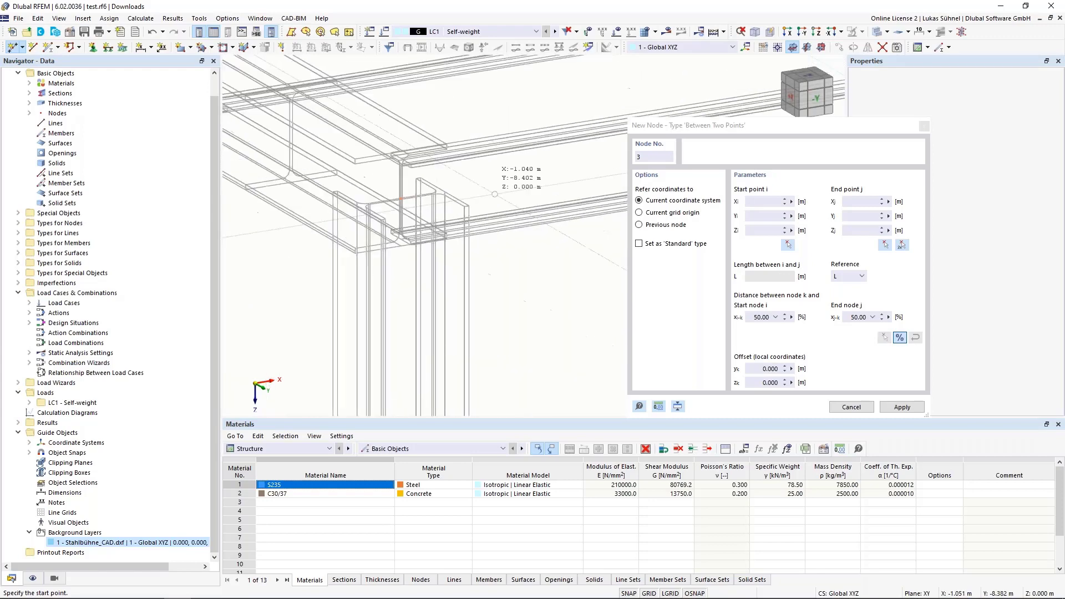
{"action": "key", "text": "Escape"}
Begin a single beam member with the HEB 200 section at the node at the front corner column's base
{"action": "scroll", "coordinate": [427, 213], "scroll_direction": "down", "scroll_amount": 2}
{"action": "scroll", "coordinate": [428, 224], "scroll_direction": "down", "scroll_amount": 2}
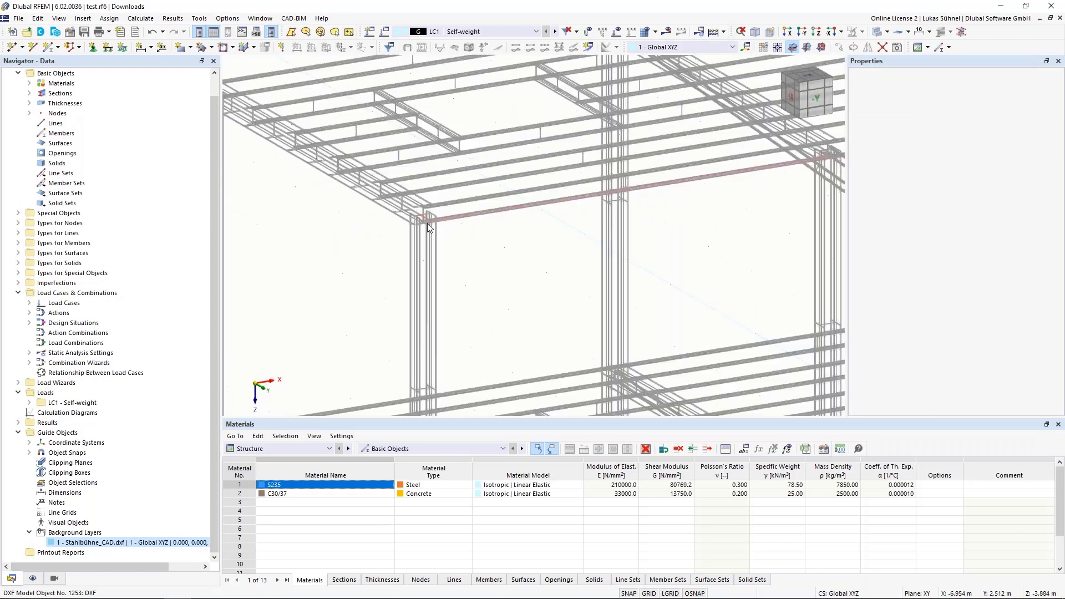
{"action": "middle_click_drag", "start_coordinate": [429, 313], "coordinate": [410, 161]}
{"action": "scroll", "coordinate": [423, 238], "scroll_direction": "down", "scroll_amount": 4}
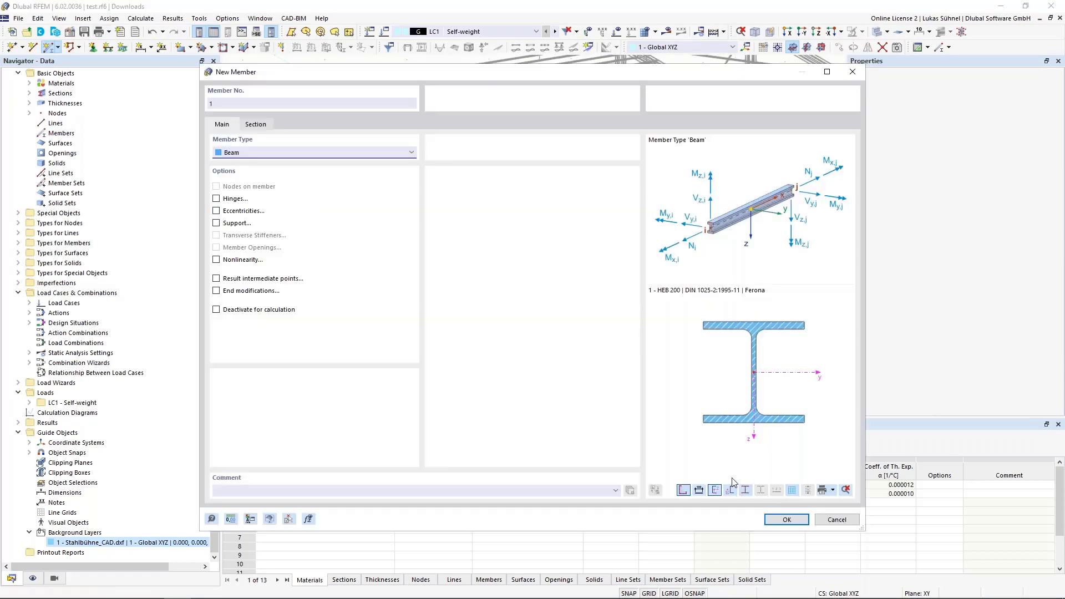
{"action": "left_click", "coordinate": [787, 519]}
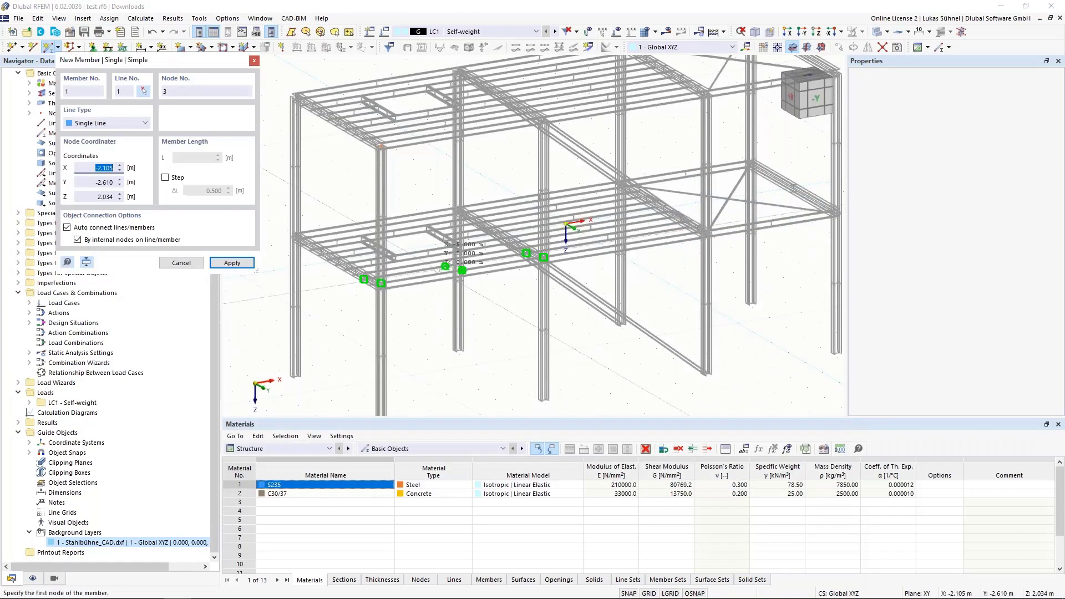
{"action": "scroll", "coordinate": [436, 268], "scroll_direction": "down", "scroll_amount": 1}
{"action": "scroll", "coordinate": [390, 390], "scroll_direction": "up", "scroll_amount": 8}
{"action": "middle_click_drag", "start_coordinate": [392, 405], "coordinate": [308, 298]}
{"action": "scroll", "coordinate": [309, 298], "scroll_direction": "up", "scroll_amount": 10}
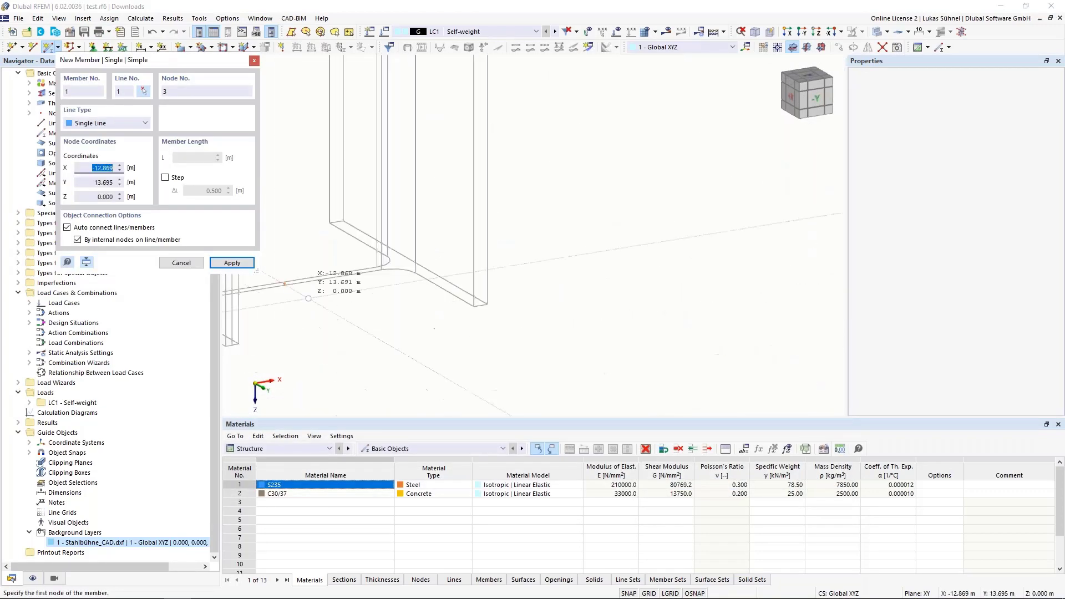
{"action": "scroll", "coordinate": [405, 367], "scroll_direction": "down", "scroll_amount": 3}
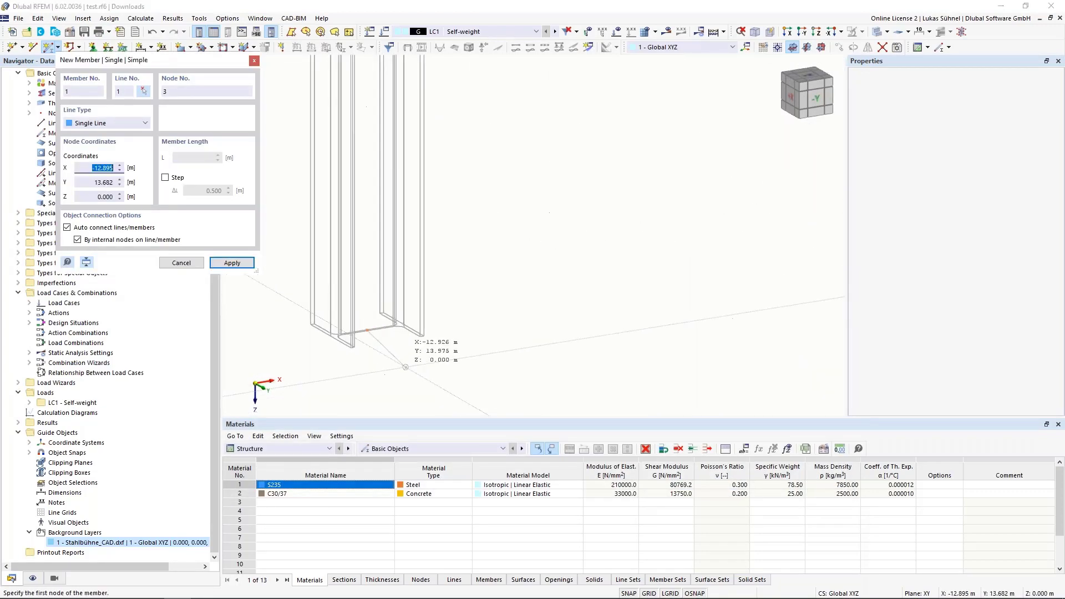
{"action": "scroll", "coordinate": [406, 368], "scroll_direction": "up", "scroll_amount": 5}
{"action": "left_click", "coordinate": [427, 363]}
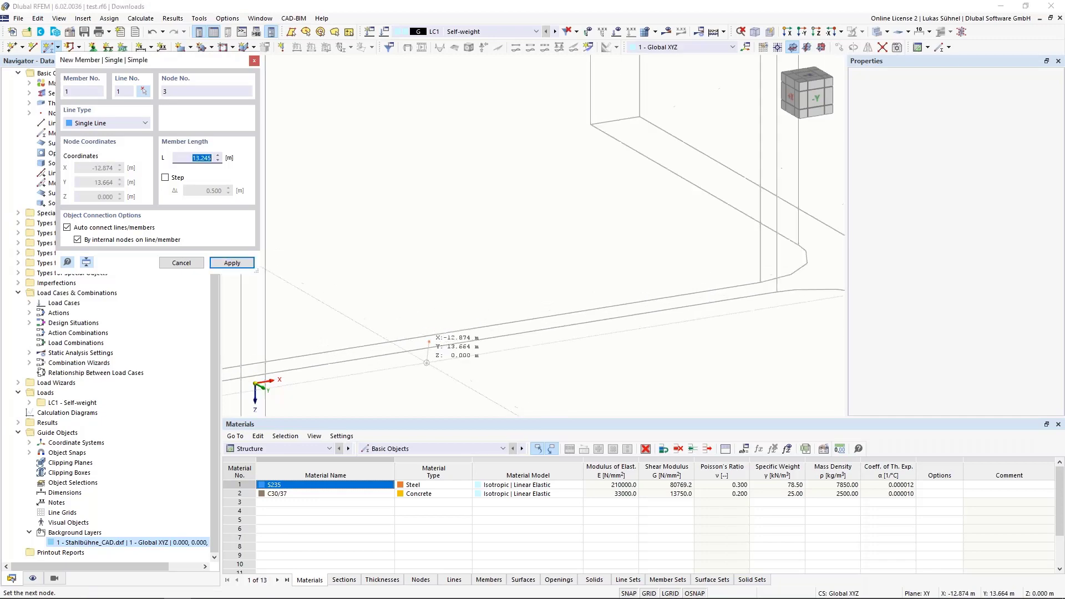
Finish the member at the node at the top of the same column, at about (-6.996, 2.500, -3.966)
{"action": "scroll", "coordinate": [427, 362], "scroll_direction": "down", "scroll_amount": 4}
{"action": "scroll", "coordinate": [418, 358], "scroll_direction": "up", "scroll_amount": 8}
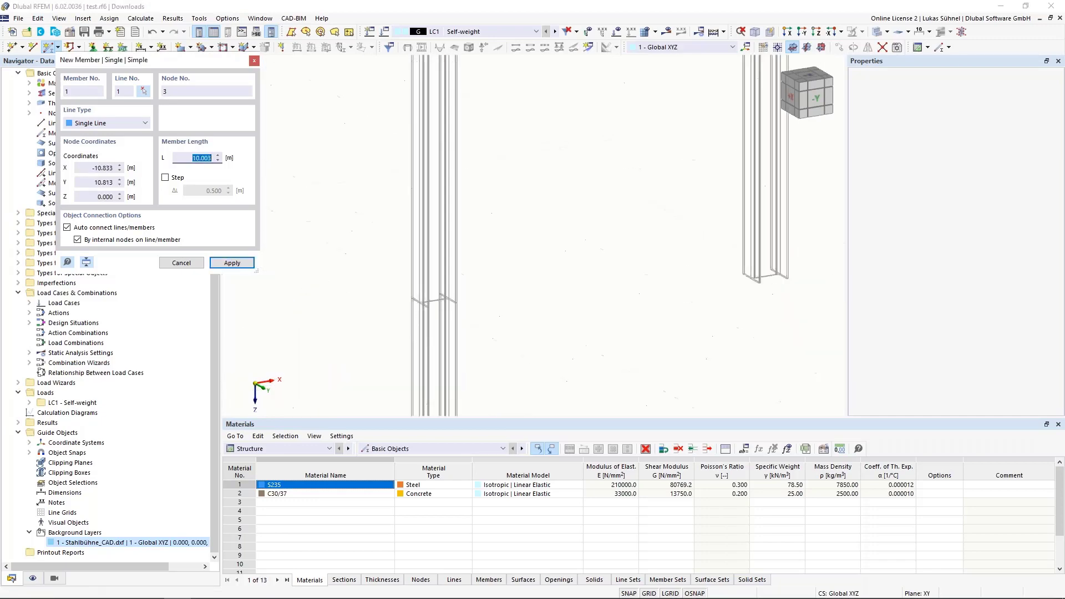
{"action": "scroll", "coordinate": [493, 266], "scroll_direction": "down", "scroll_amount": 5}
{"action": "middle_click_drag", "start_coordinate": [514, 282], "coordinate": [511, 359]}
{"action": "scroll", "coordinate": [495, 204], "scroll_direction": "up", "scroll_amount": 3}
{"action": "scroll", "coordinate": [462, 82], "scroll_direction": "up", "scroll_amount": 4}
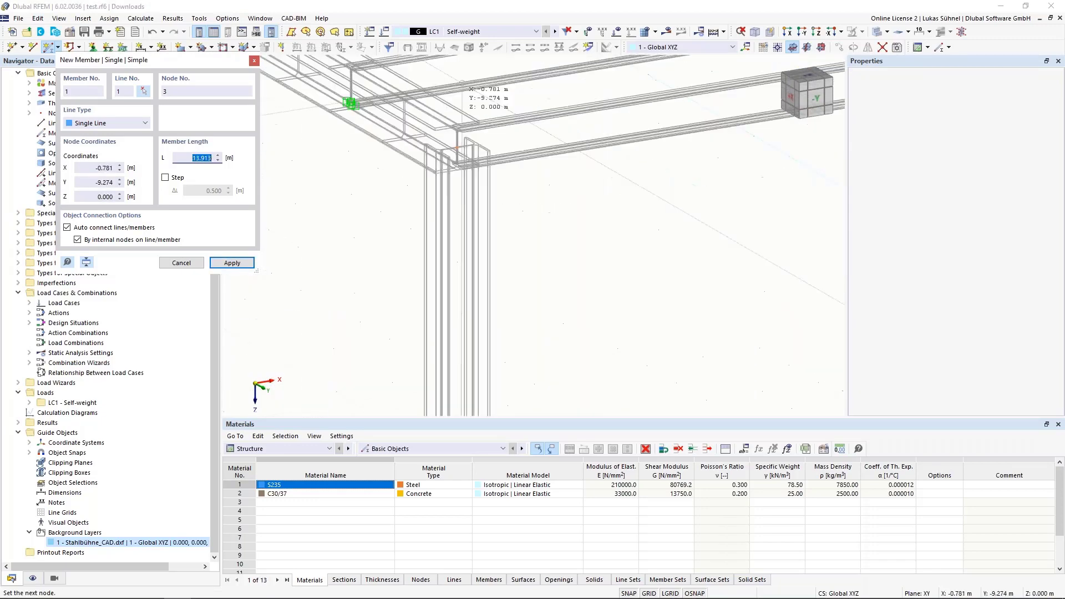
{"action": "scroll", "coordinate": [462, 83], "scroll_direction": "up", "scroll_amount": 3}
{"action": "scroll", "coordinate": [462, 130], "scroll_direction": "up", "scroll_amount": 3}
{"action": "scroll", "coordinate": [465, 332], "scroll_direction": "up", "scroll_amount": 4}
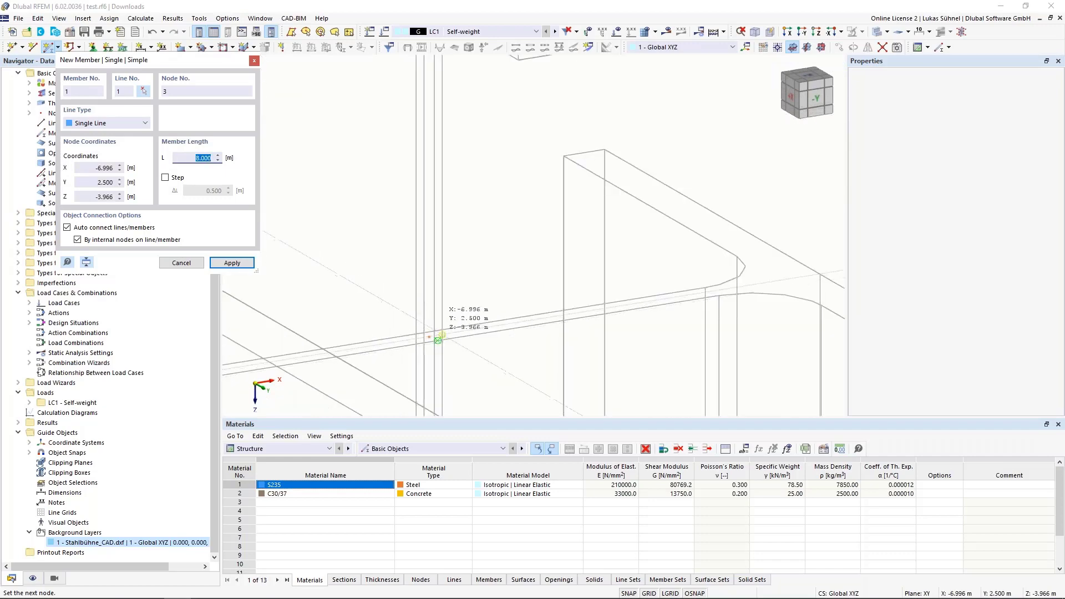
{"action": "left_click", "coordinate": [437, 337]}
{"action": "key", "text": "Escape"}
{"action": "scroll", "coordinate": [476, 216], "scroll_direction": "down", "scroll_amount": 5}
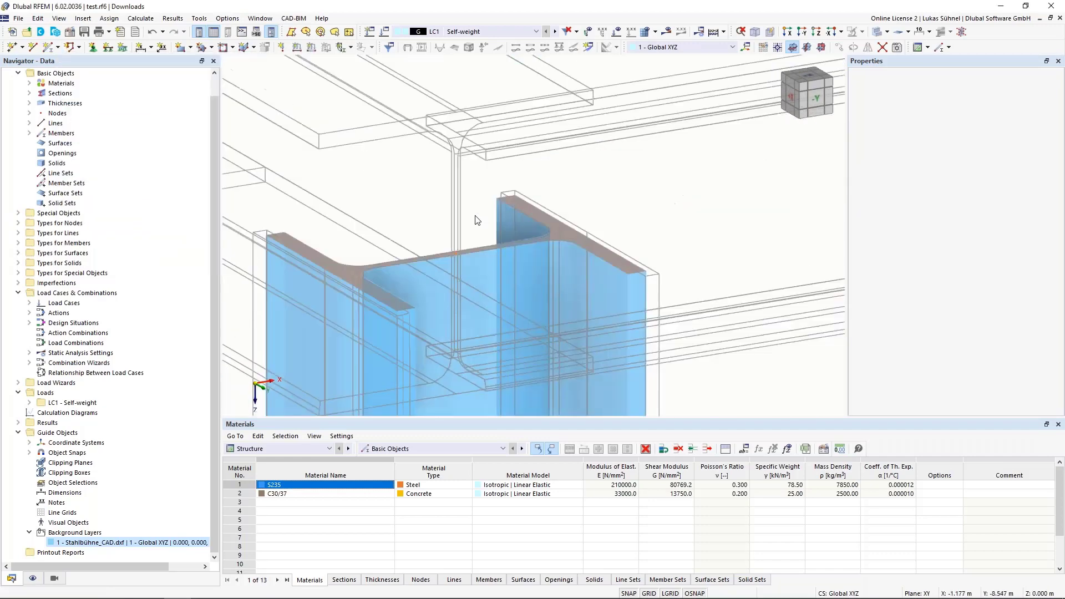
Select the outer platform bay around the new column and delete the column member
{"action": "scroll", "coordinate": [475, 219], "scroll_direction": "down", "scroll_amount": 4}
{"action": "scroll", "coordinate": [499, 209], "scroll_direction": "down", "scroll_amount": 2}
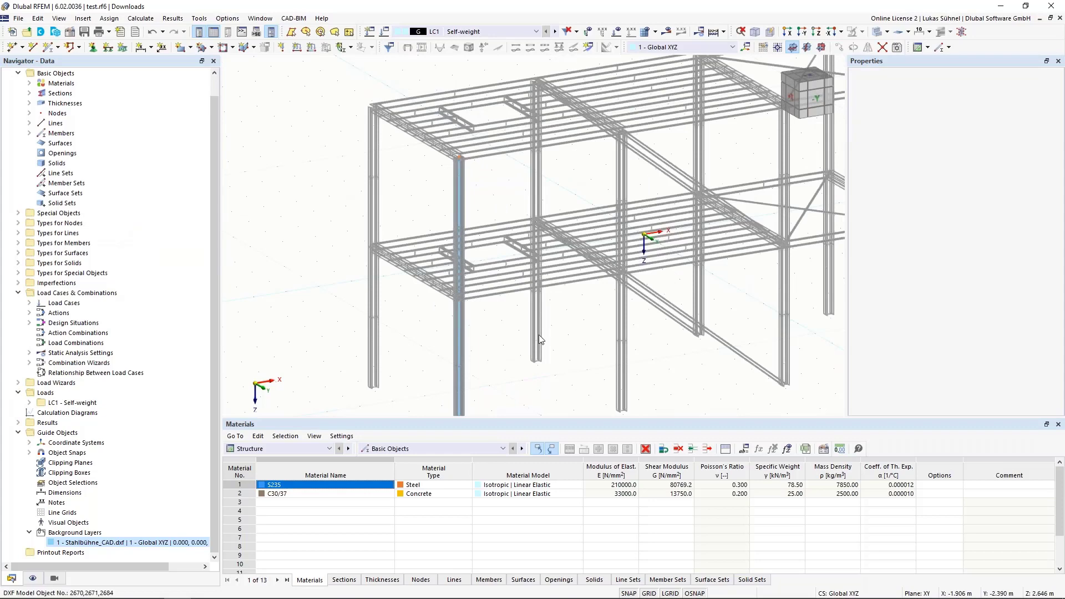
{"action": "scroll", "coordinate": [449, 309], "scroll_direction": "down", "scroll_amount": 5}
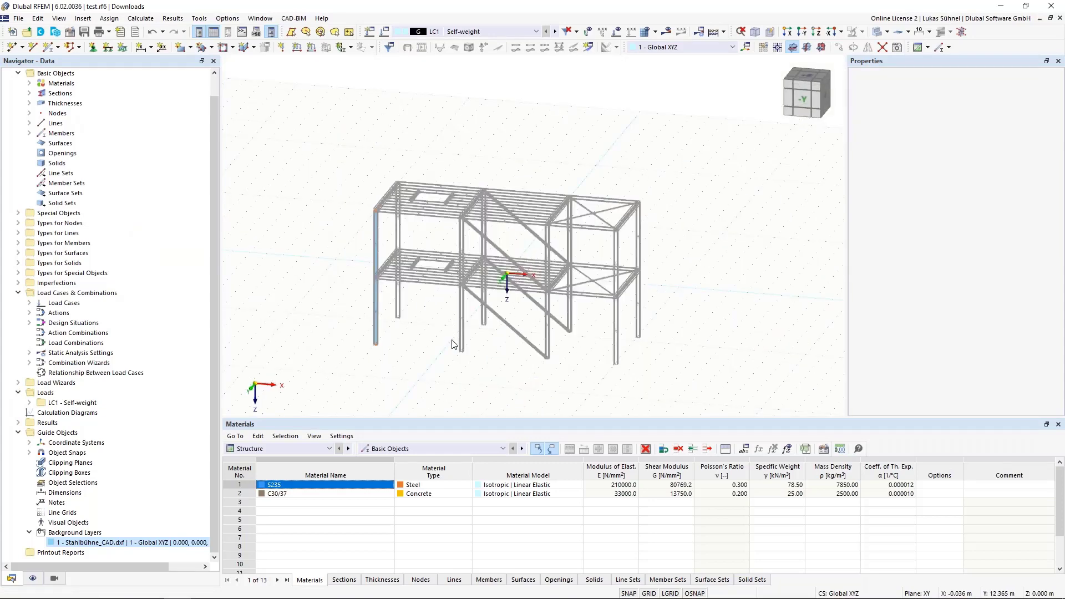
{"action": "left_click_drag", "start_coordinate": [298, 152], "coordinate": [470, 318]}
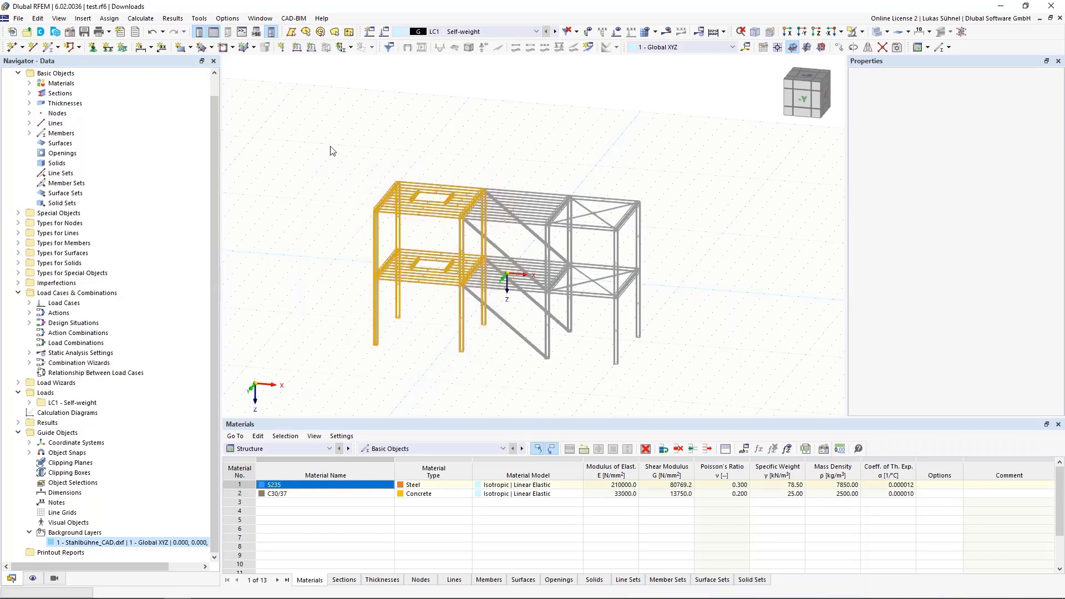
{"action": "left_click", "coordinate": [314, 153]}
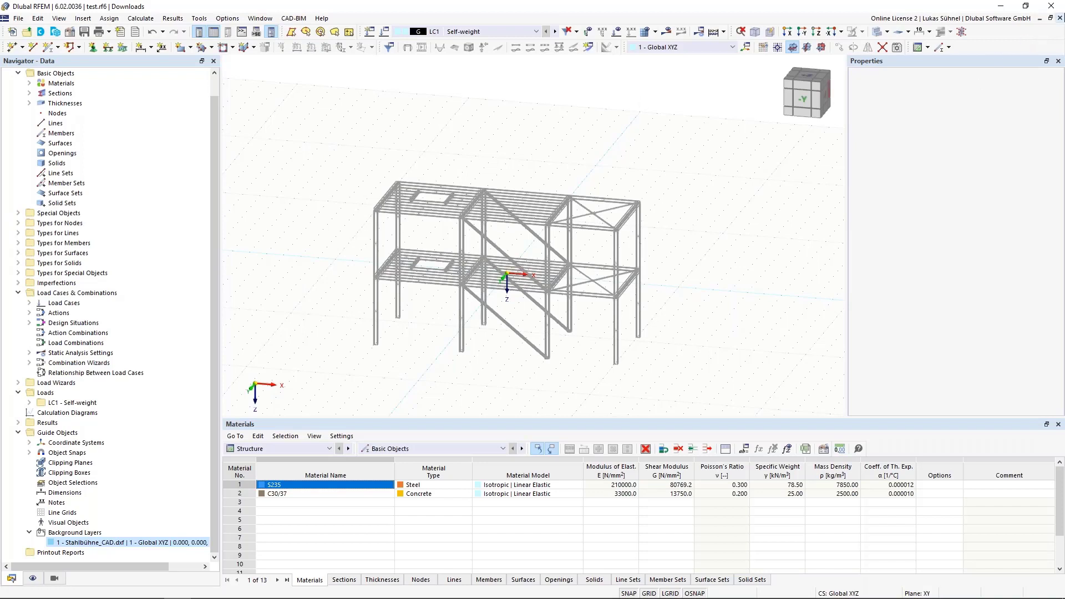
Close the test.rf6 model and switch to the Stahlbühne_analytisch.dxf drawing in AutoCAD
{"action": "left_click", "coordinate": [1060, 18]}
{"action": "left_click", "coordinate": [578, 351]}
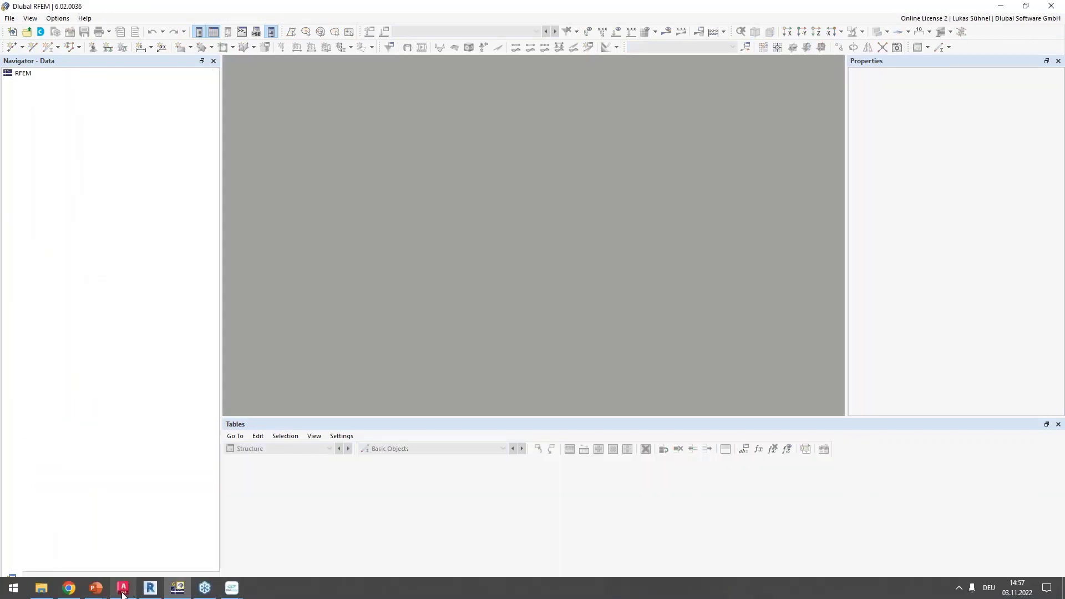
{"action": "left_click", "coordinate": [123, 589]}
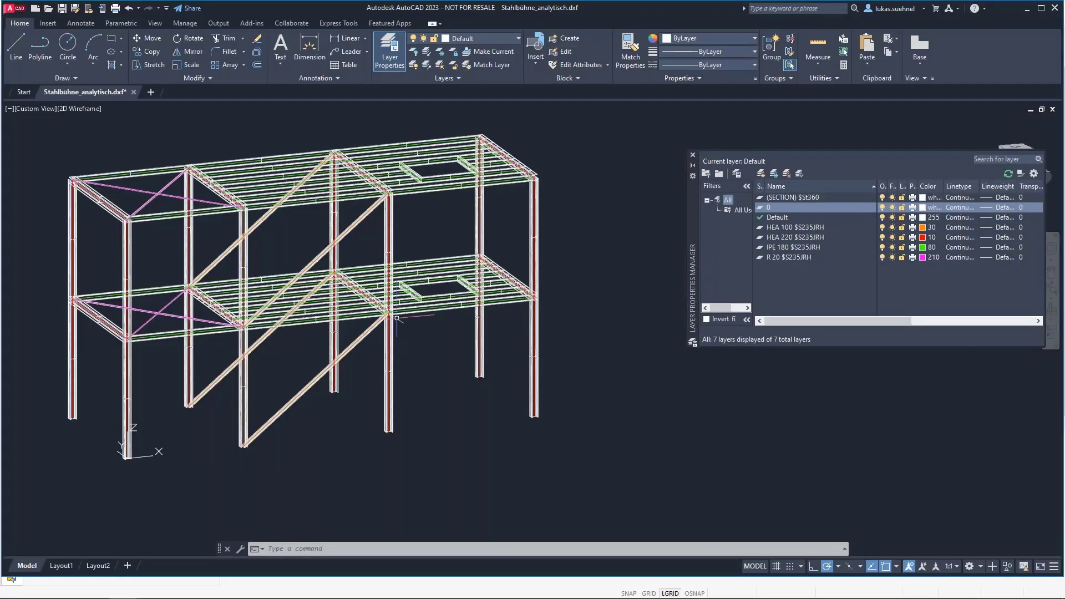
Examine the analytical column line on layer HEA 220 $S235JRH within the corner column's outline
{"action": "scroll", "coordinate": [591, 339], "scroll_direction": "down", "scroll_amount": 2}
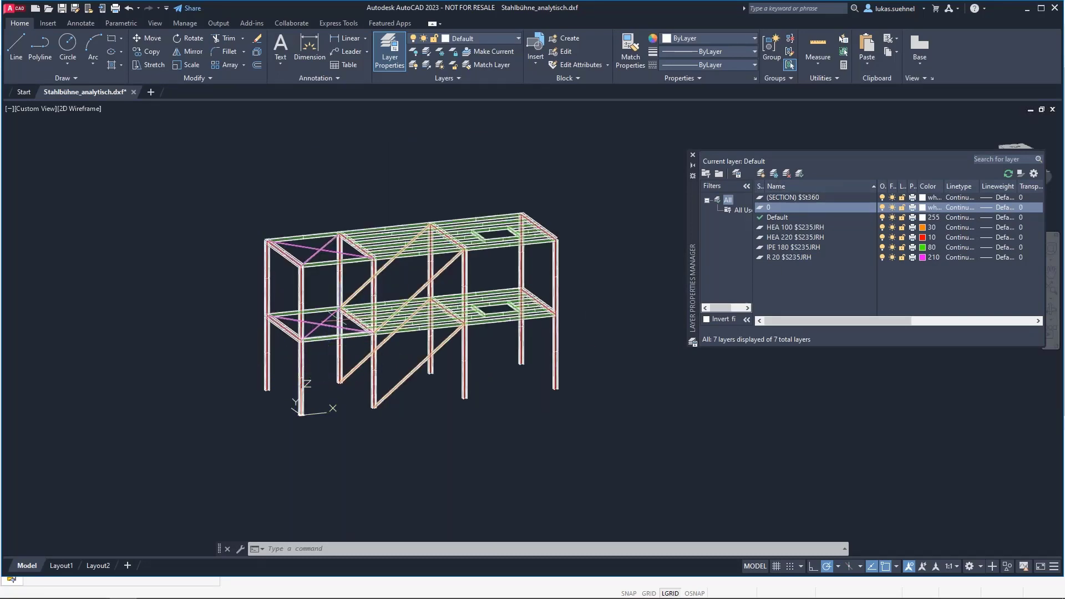
{"action": "scroll", "coordinate": [344, 283], "scroll_direction": "up", "scroll_amount": 2}
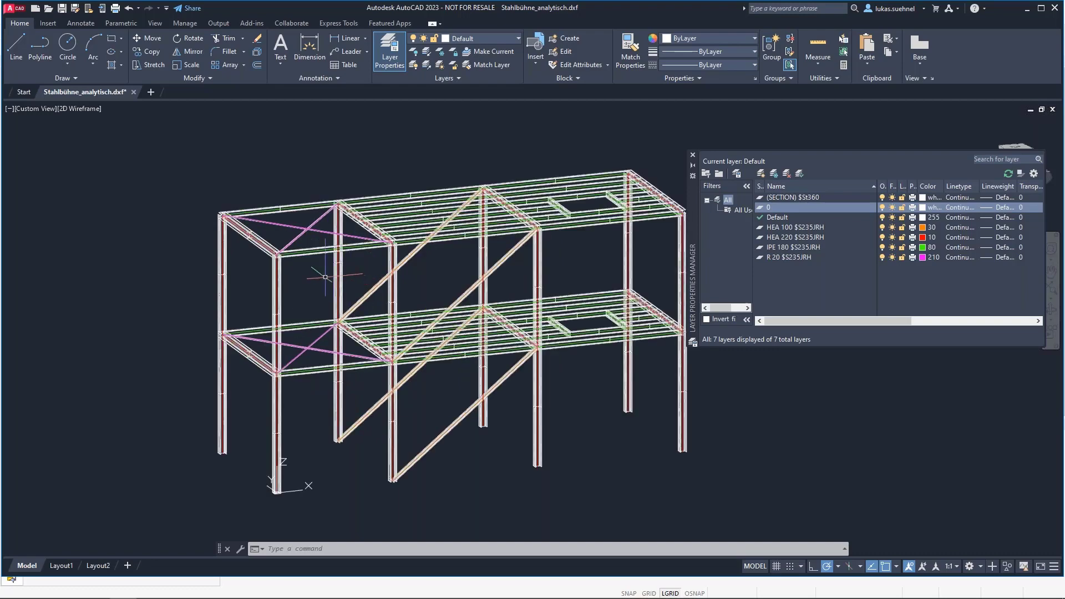
{"action": "middle_click_drag", "start_coordinate": [316, 270], "coordinate": [256, 257]}
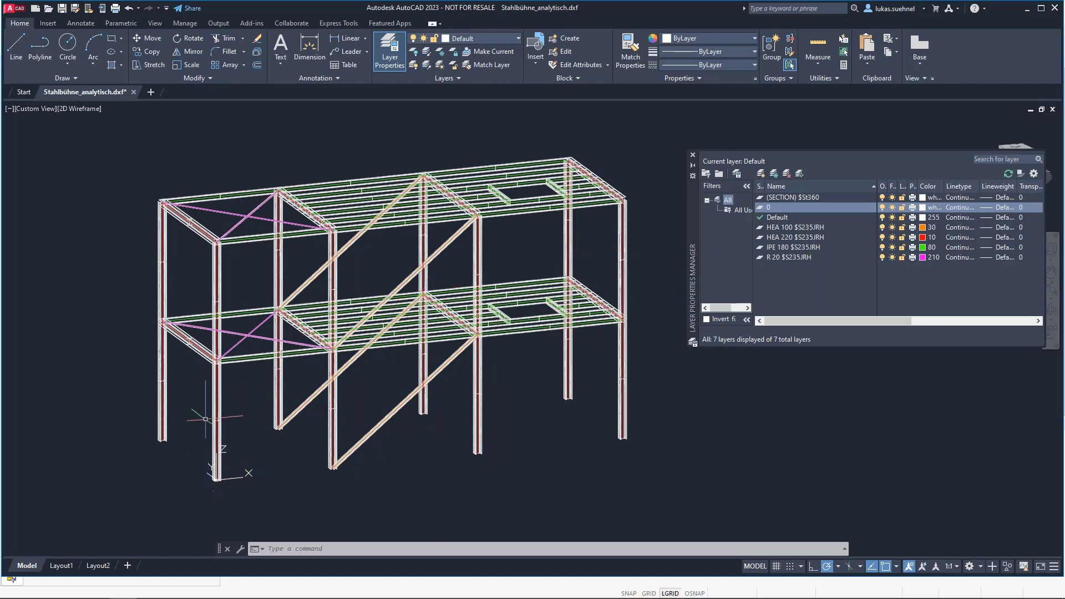
{"action": "scroll", "coordinate": [148, 228], "scroll_direction": "up", "scroll_amount": 5}
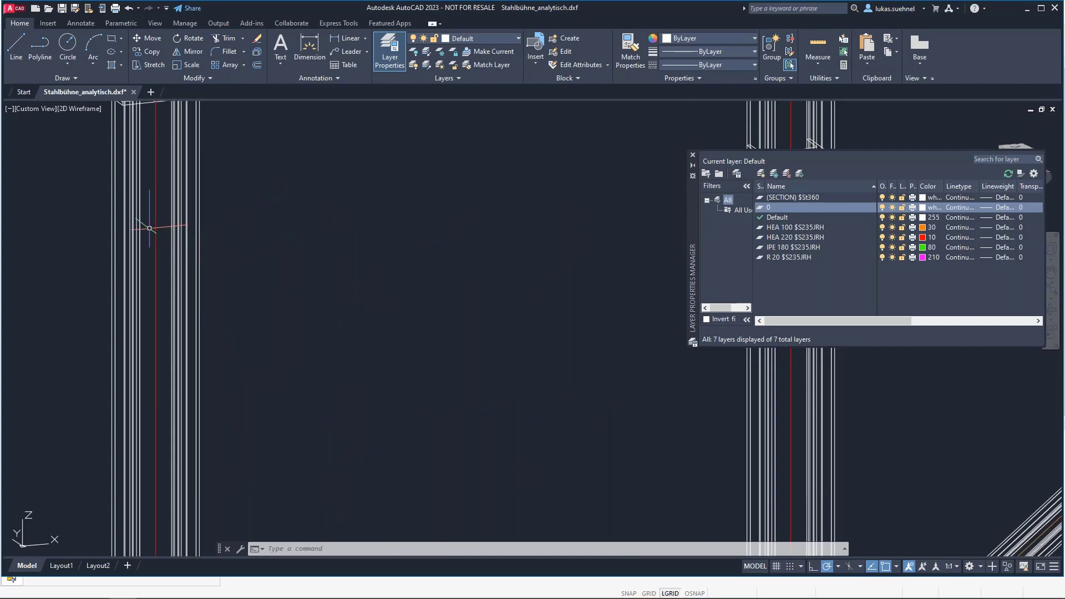
{"action": "middle_click_drag", "start_coordinate": [249, 207], "coordinate": [380, 339]}
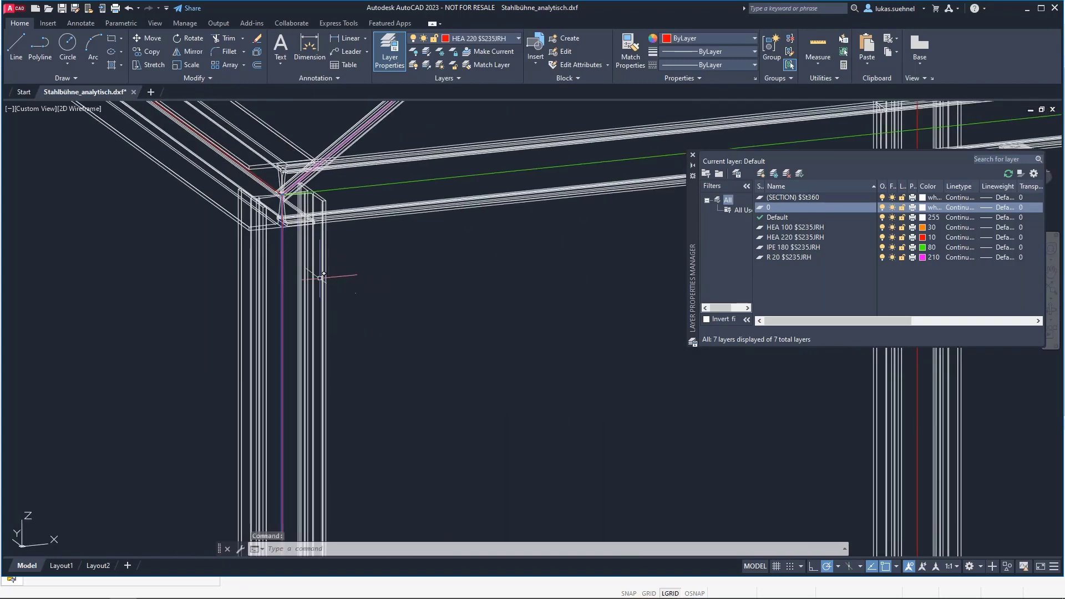
{"action": "scroll", "coordinate": [344, 283], "scroll_direction": "down", "scroll_amount": 6}
{"action": "key", "text": "Escape"}
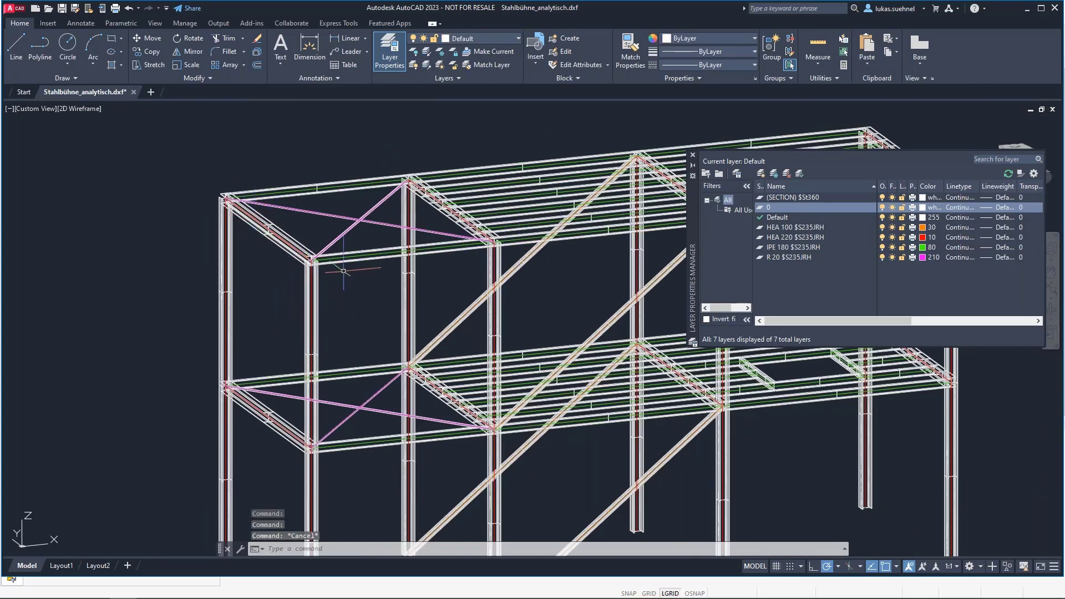
Examine the crossing braces of the platform's end bay and the layers named by section and material, such as HEA 100 $S235JRH
{"action": "middle_click_drag", "start_coordinate": [350, 319], "coordinate": [325, 294]}
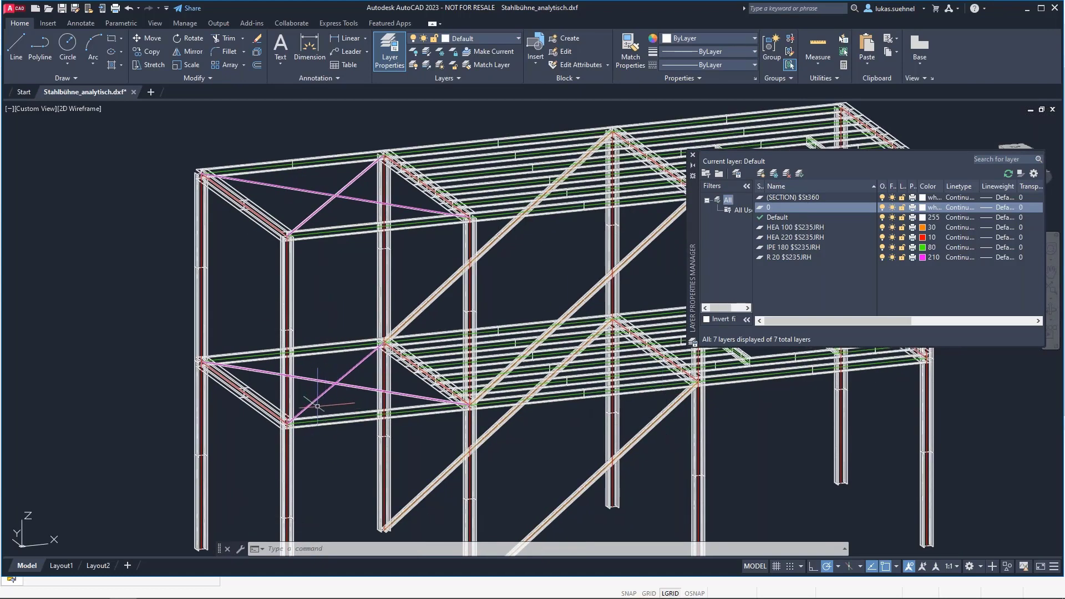
{"action": "scroll", "coordinate": [314, 400], "scroll_direction": "up", "scroll_amount": 3}
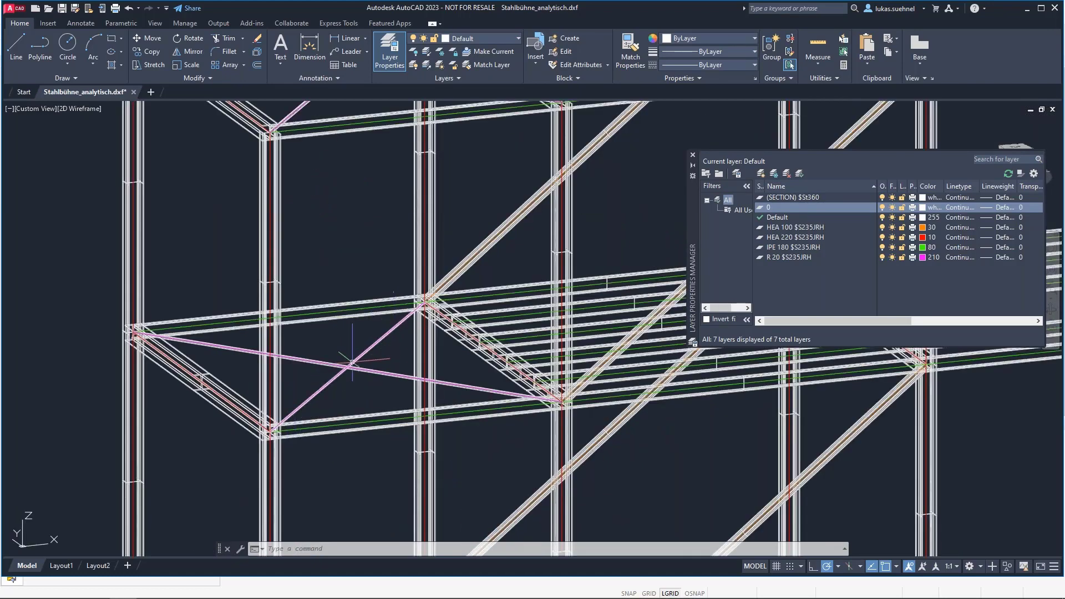
{"action": "scroll", "coordinate": [340, 400], "scroll_direction": "up", "scroll_amount": 7}
{"action": "scroll", "coordinate": [340, 388], "scroll_direction": "down", "scroll_amount": 6}
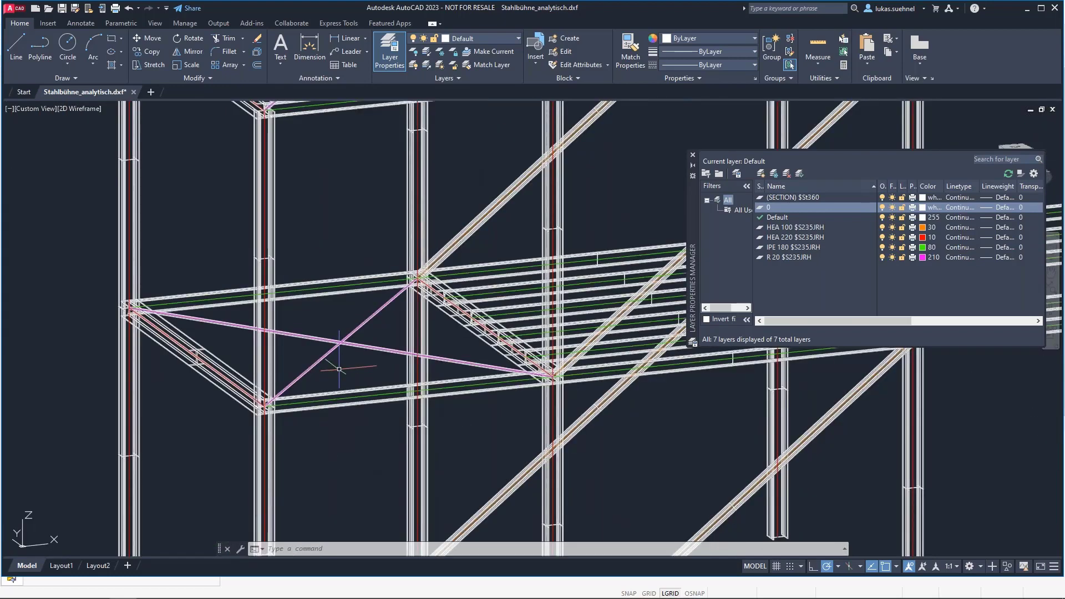
{"action": "scroll", "coordinate": [312, 286], "scroll_direction": "down", "scroll_amount": 3}
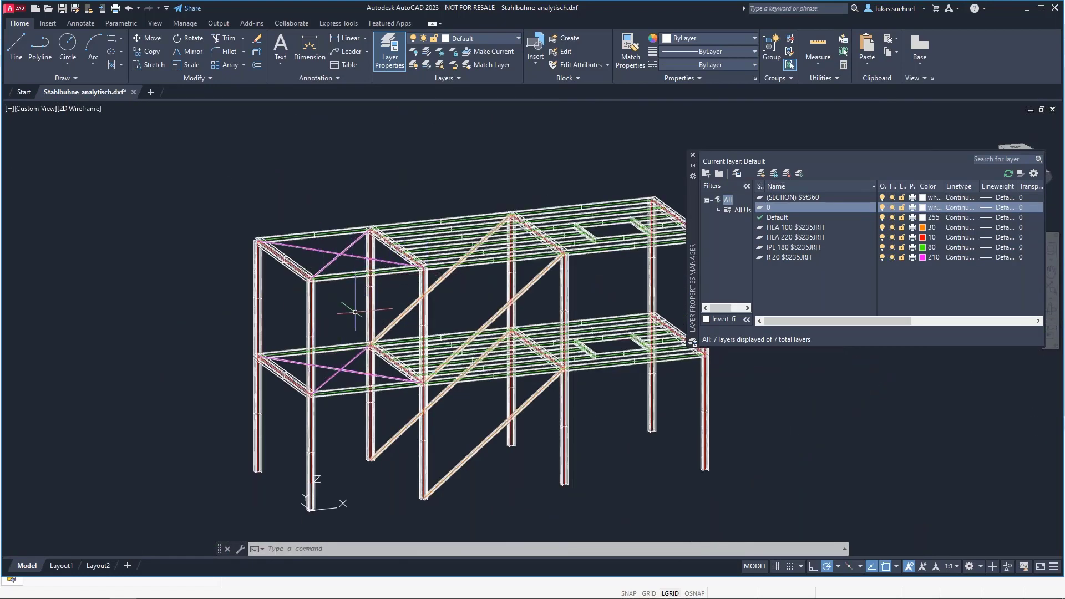
{"action": "middle_click_drag", "start_coordinate": [355, 312], "coordinate": [366, 208]}
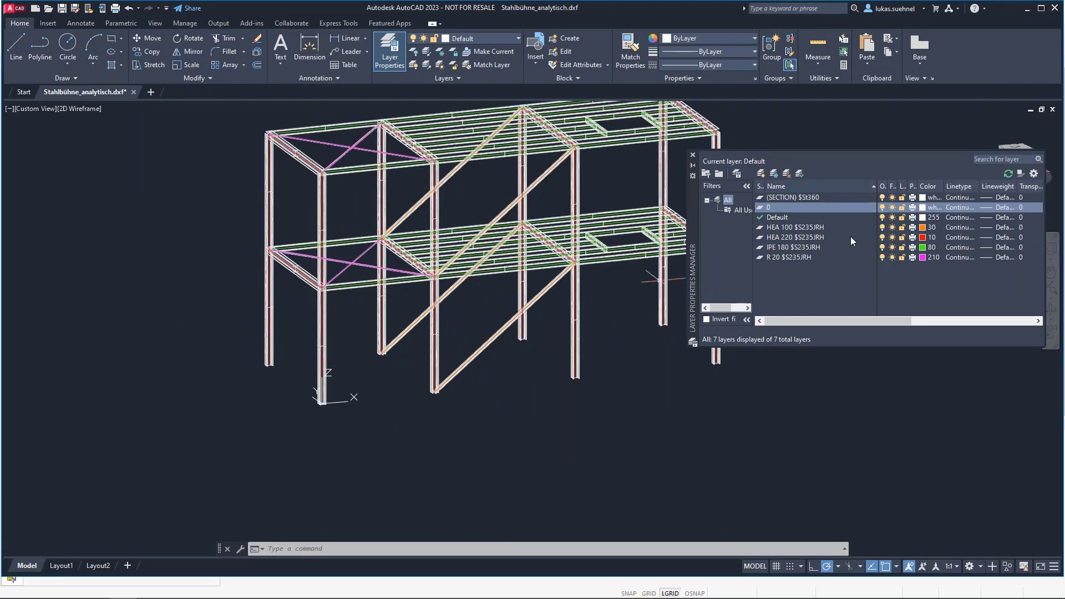
{"action": "left_click", "coordinate": [827, 230]}
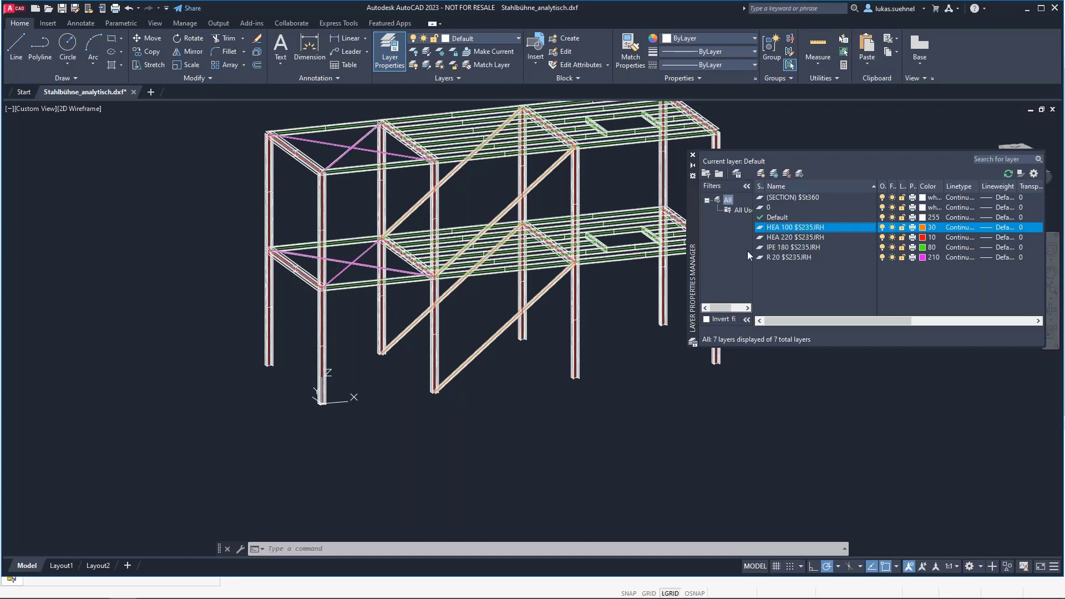
{"action": "middle_click_drag", "start_coordinate": [512, 407], "coordinate": [388, 422]}
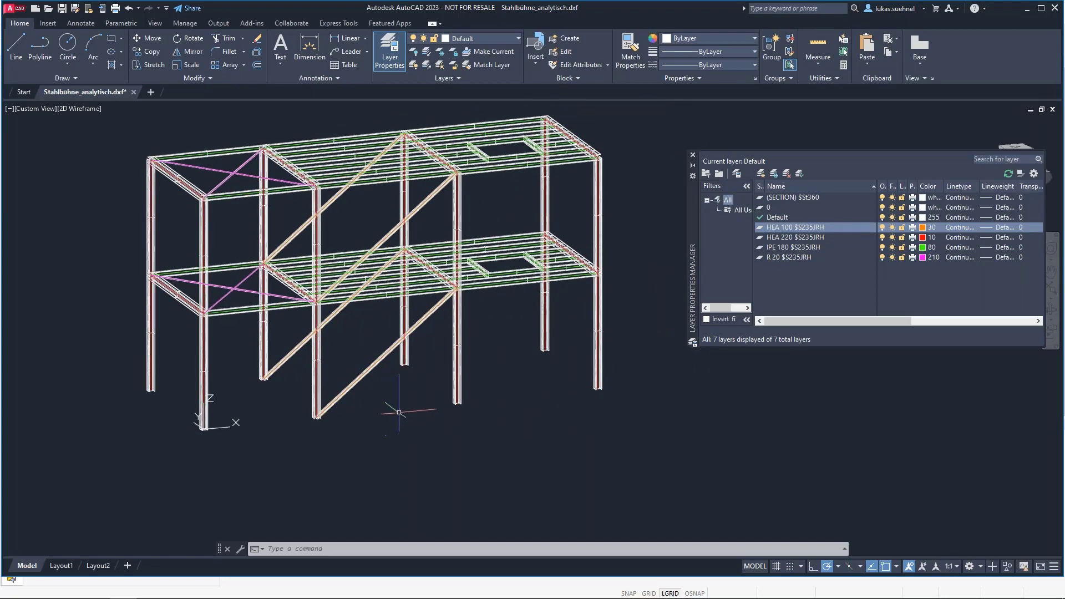
Switch back to RFEM and start a direct import of the drawing from AutoCAD
{"action": "key", "text": "alt+Tab"}
{"action": "left_click", "coordinate": [9, 19]}
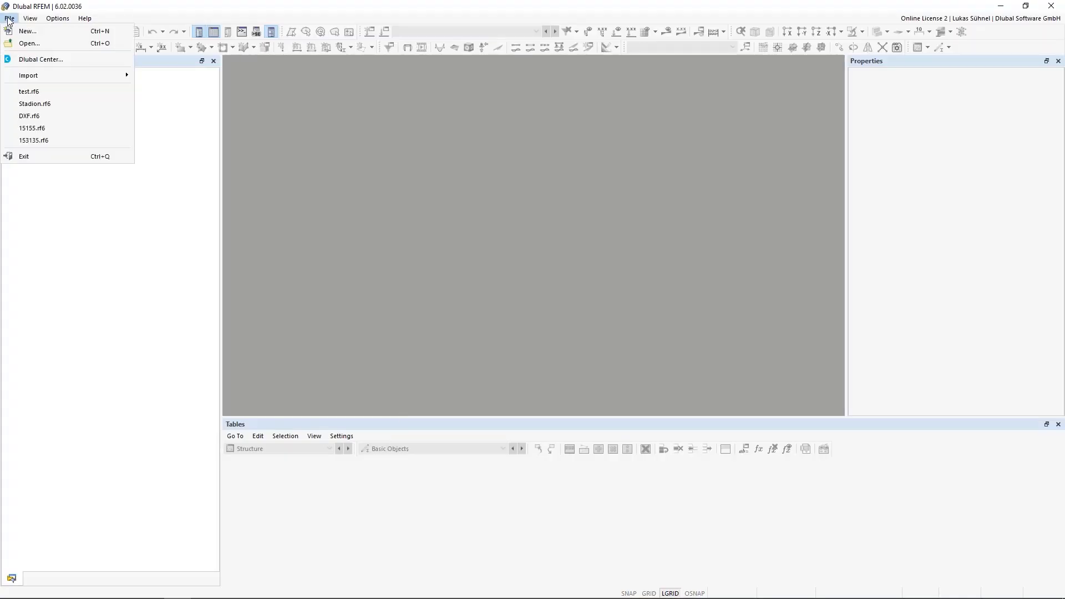
{"action": "mouse_move", "coordinate": [98, 76]}
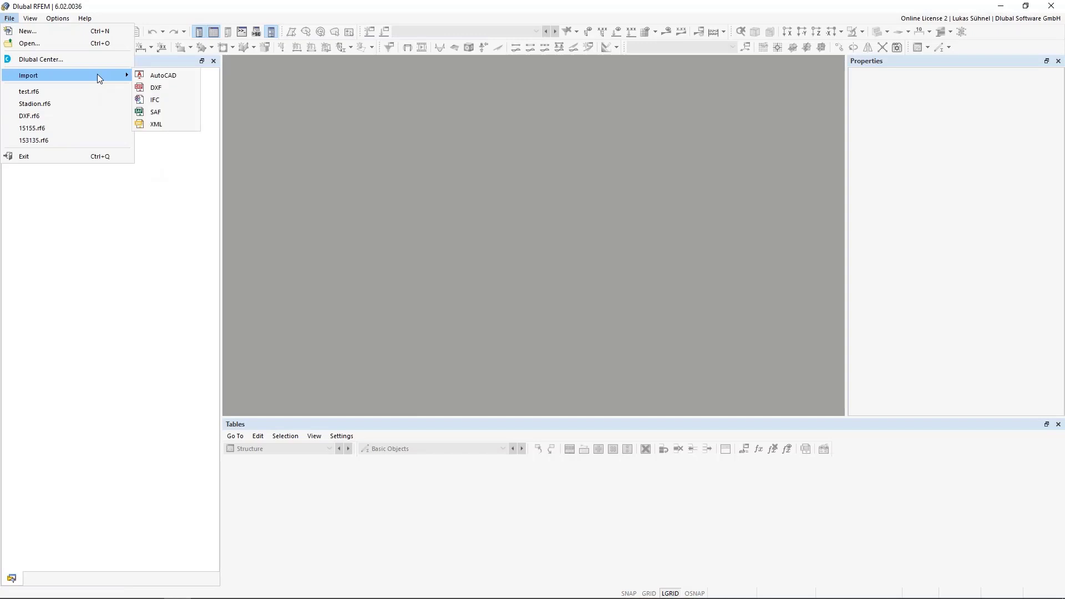
{"action": "left_click", "coordinate": [146, 77]}
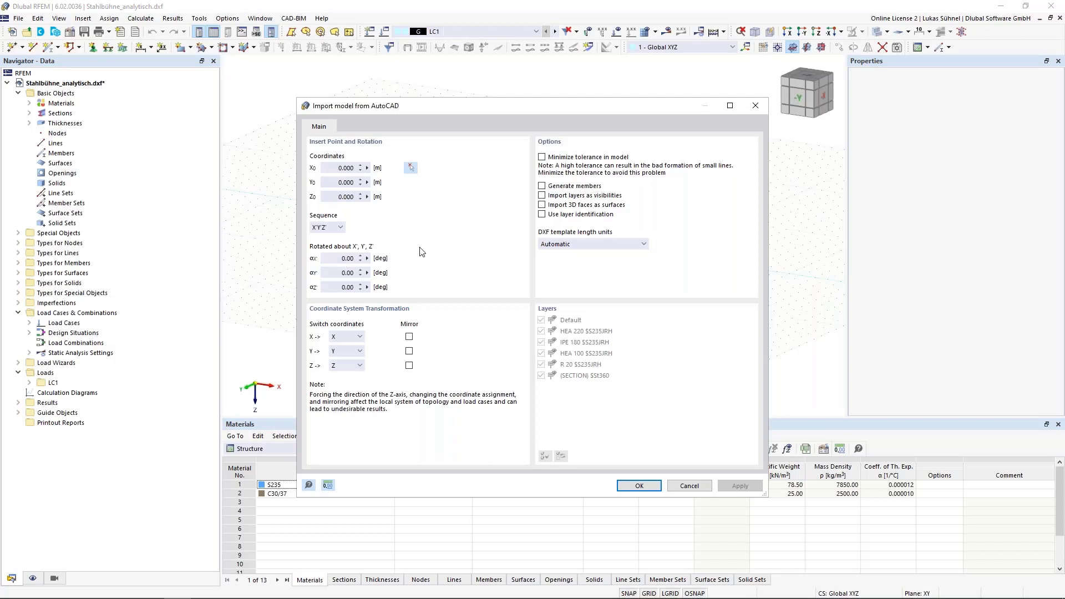
Import the model with member generation and layer identification enabled, excluding the Default and (SECTION) $St360 layers, and accept the Default conversion table
{"action": "left_click", "coordinate": [542, 186]}
{"action": "left_click", "coordinate": [542, 215]}
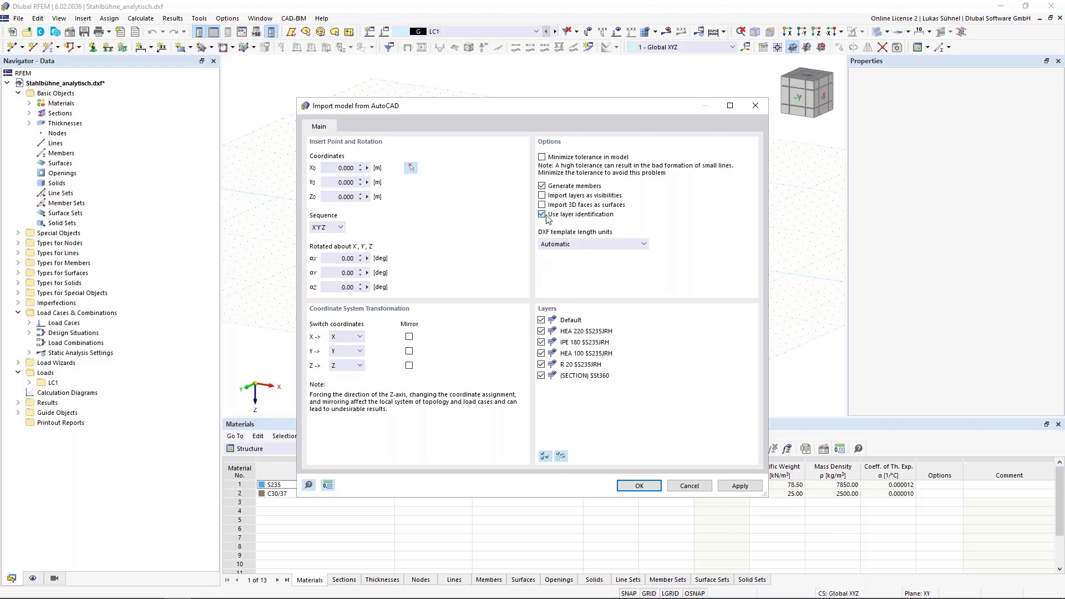
{"action": "left_click", "coordinate": [541, 320]}
{"action": "left_click", "coordinate": [540, 375]}
{"action": "left_click", "coordinate": [637, 485]}
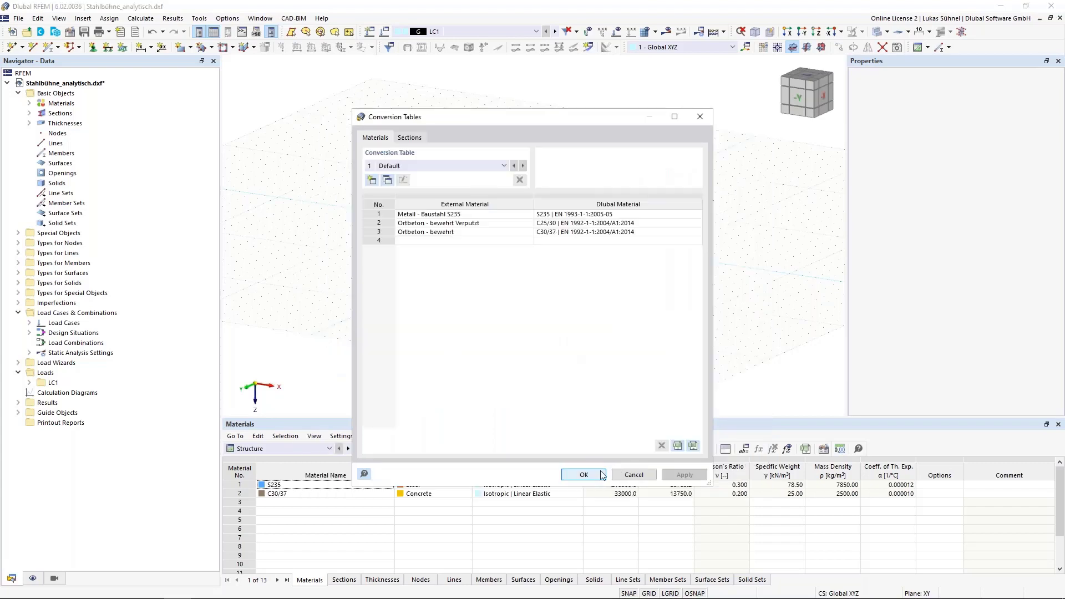
{"action": "left_click", "coordinate": [602, 475]}
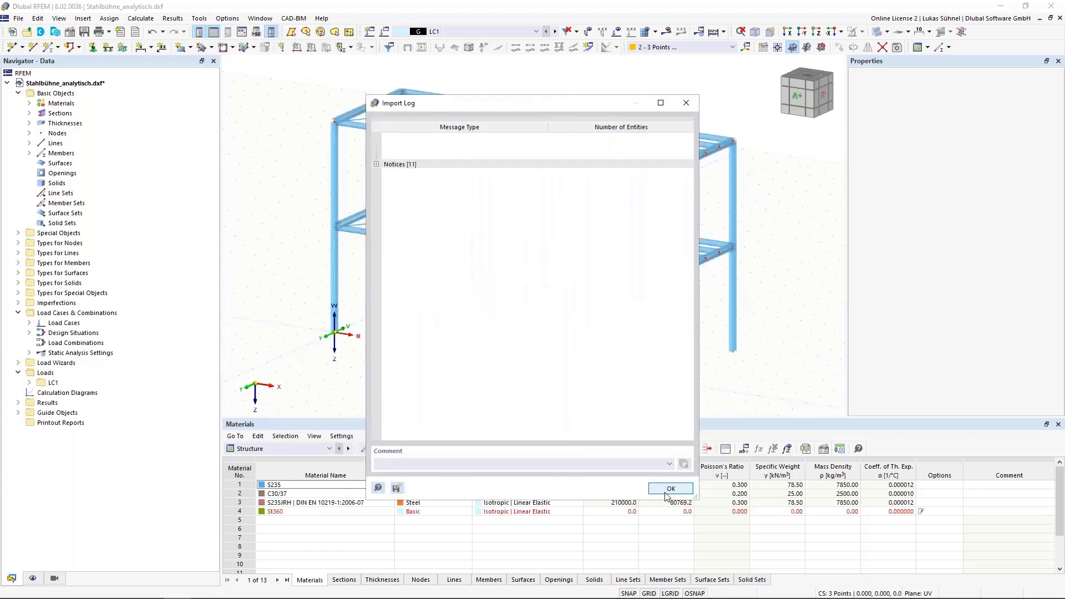
Accept the import log and inspect the imported steel platform in wireframe and in solid display
{"action": "left_click", "coordinate": [666, 490]}
{"action": "scroll", "coordinate": [385, 351], "scroll_direction": "down", "scroll_amount": 3}
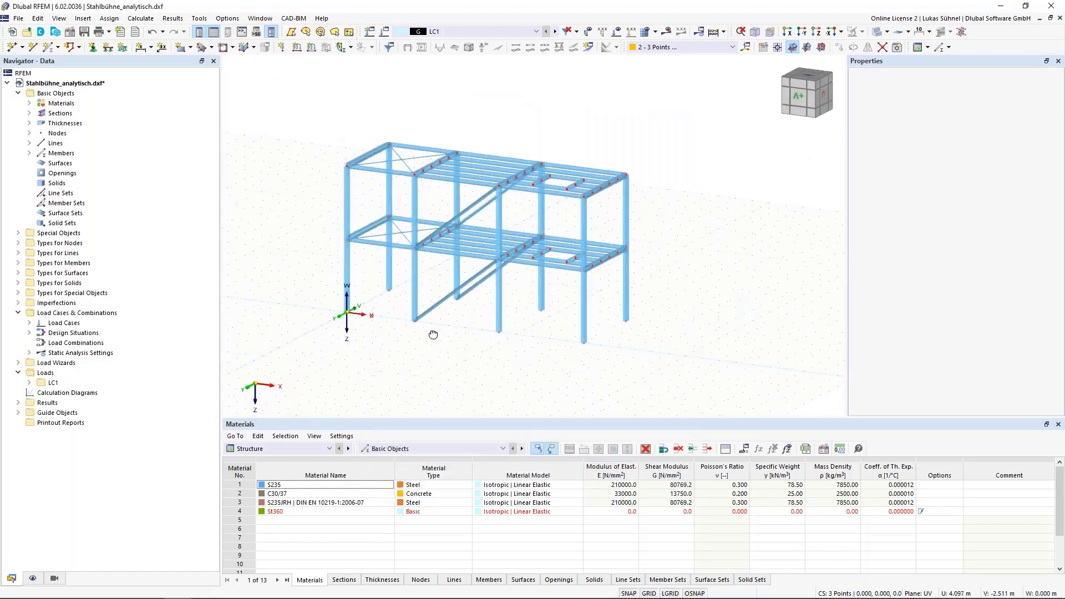
{"action": "middle_click_drag", "start_coordinate": [433, 335], "coordinate": [515, 327], "text": "ctrl"}
{"action": "left_click", "coordinate": [879, 32]}
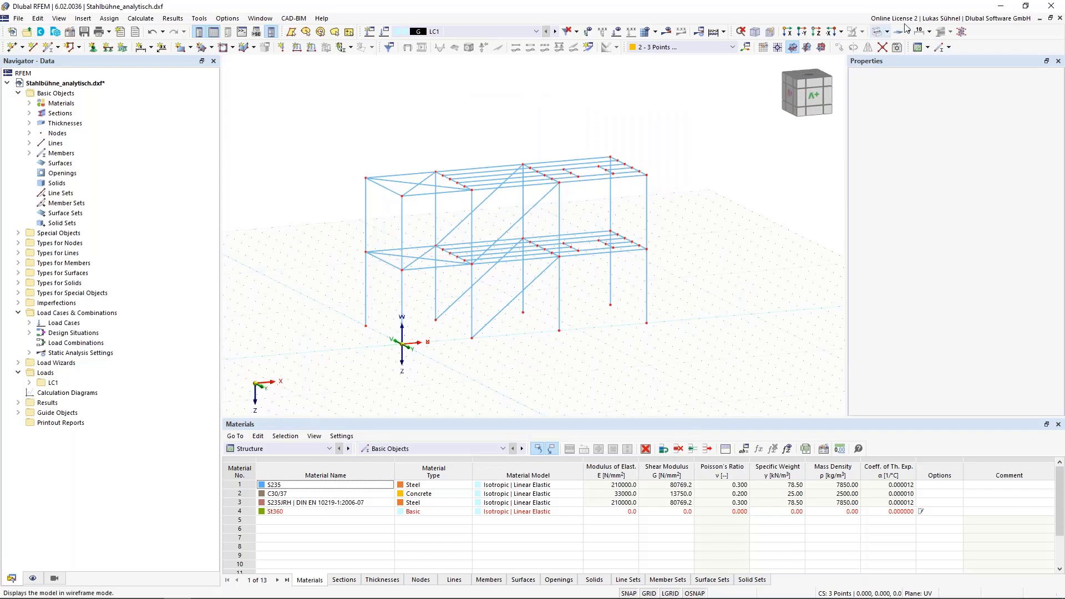
{"action": "left_click", "coordinate": [878, 32]}
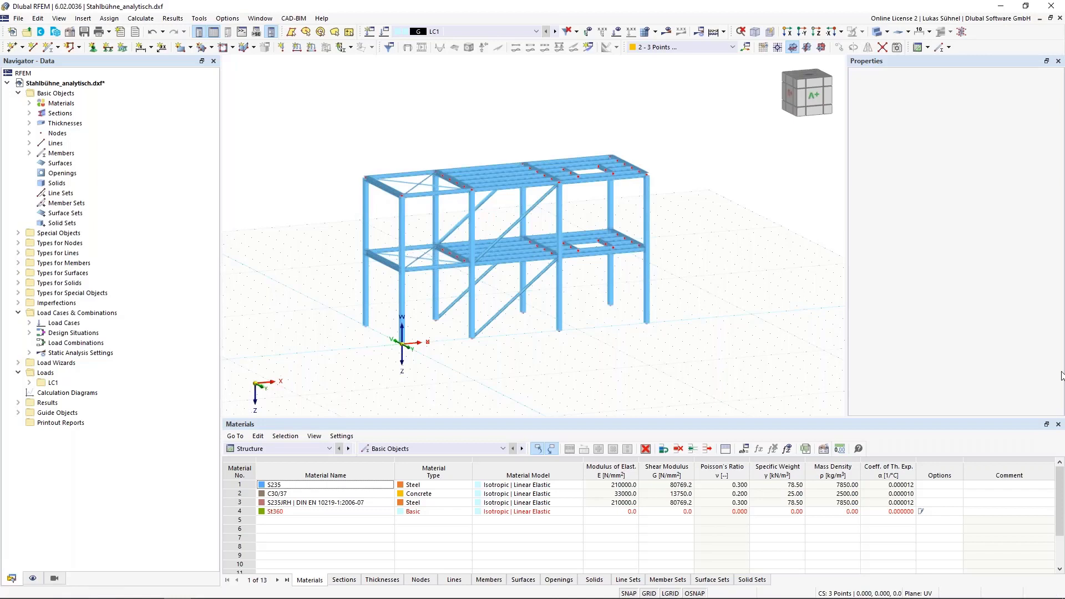
Switch to AutoCAD and examine the platform's column base with its analytical line and section outline, along with the surrounding beams and bracing
{"action": "key", "text": "alt+Tab"}
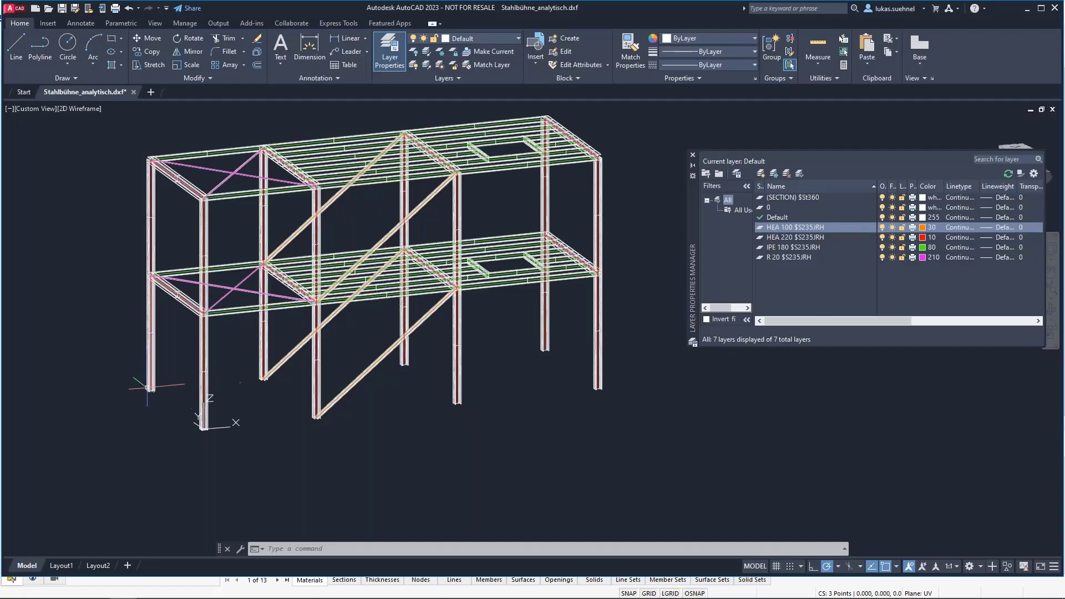
{"action": "scroll", "coordinate": [147, 387], "scroll_direction": "up", "scroll_amount": 8}
{"action": "scroll", "coordinate": [147, 386], "scroll_direction": "up", "scroll_amount": 2}
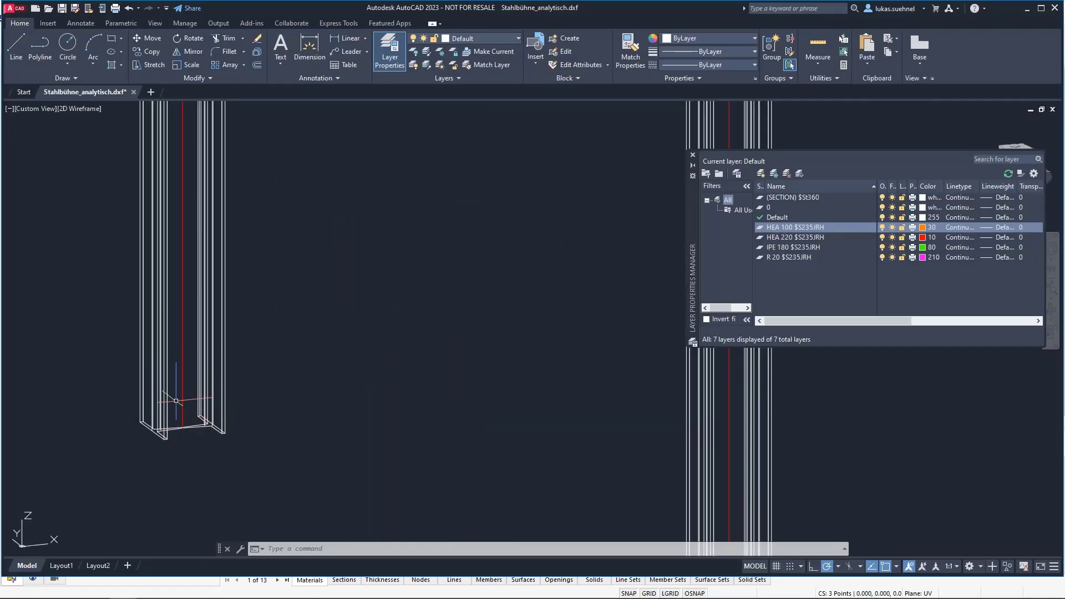
{"action": "scroll", "coordinate": [202, 441], "scroll_direction": "down", "scroll_amount": 4}
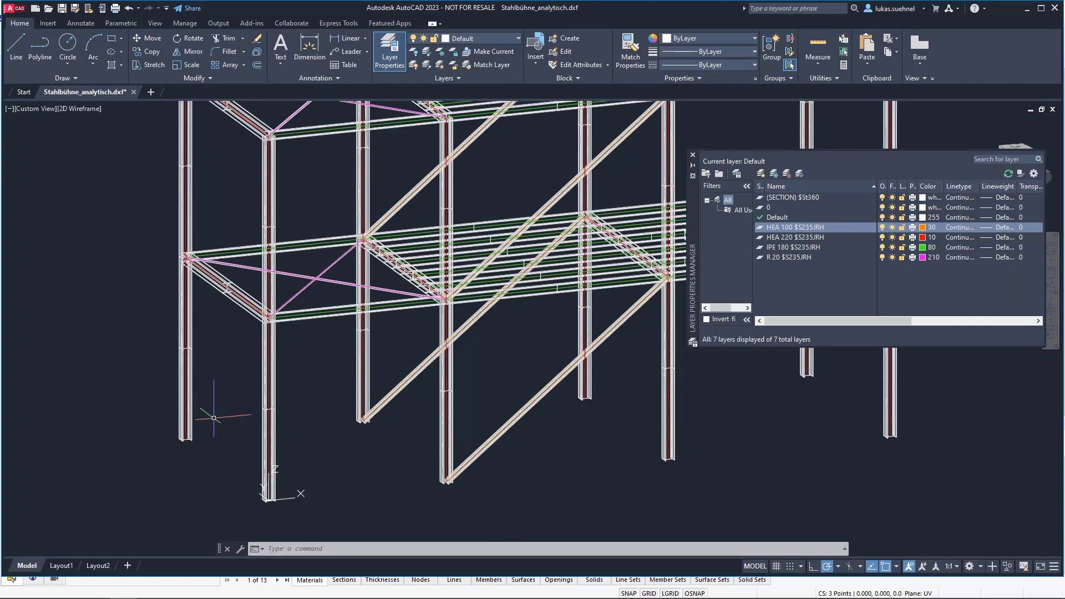
{"action": "scroll", "coordinate": [213, 418], "scroll_direction": "down", "scroll_amount": 4}
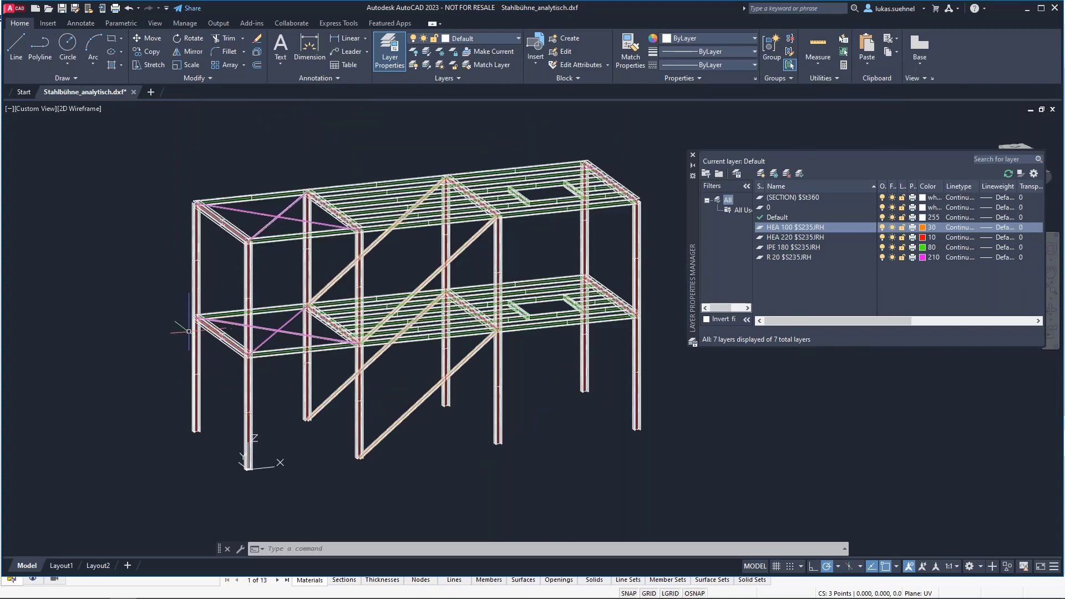
{"action": "scroll", "coordinate": [152, 331], "scroll_direction": "up", "scroll_amount": 3}
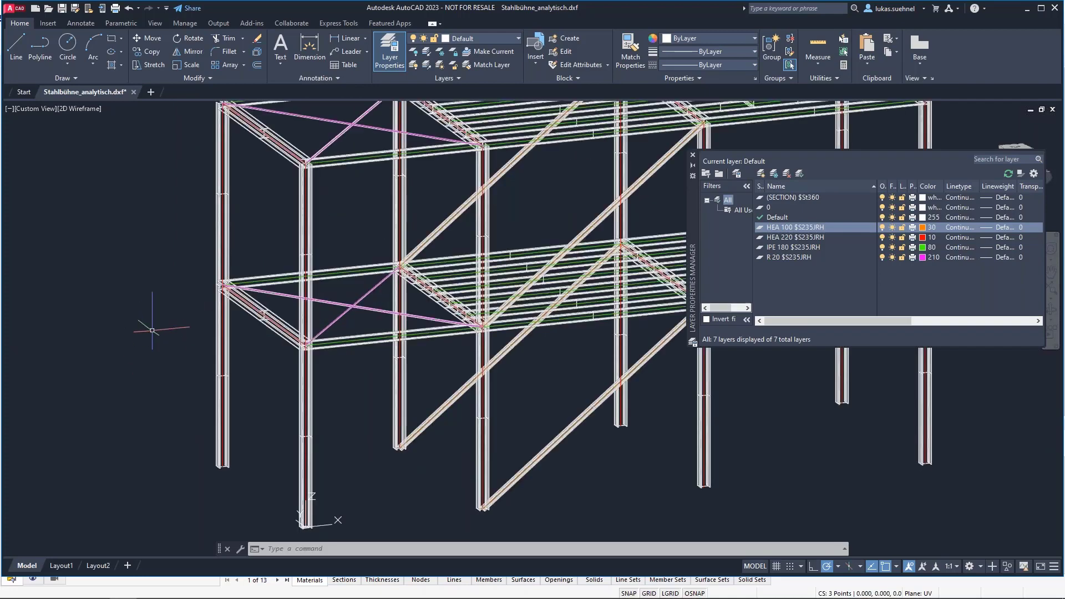
{"action": "middle_click_drag", "start_coordinate": [137, 283], "coordinate": [170, 310]}
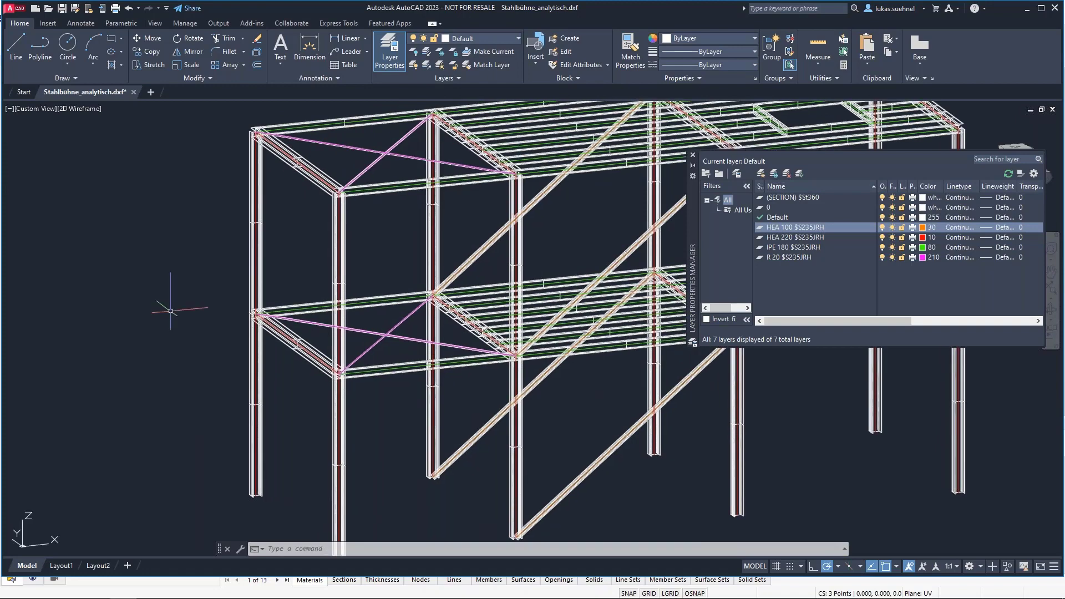
{"action": "scroll", "coordinate": [170, 311], "scroll_direction": "down", "scroll_amount": 2}
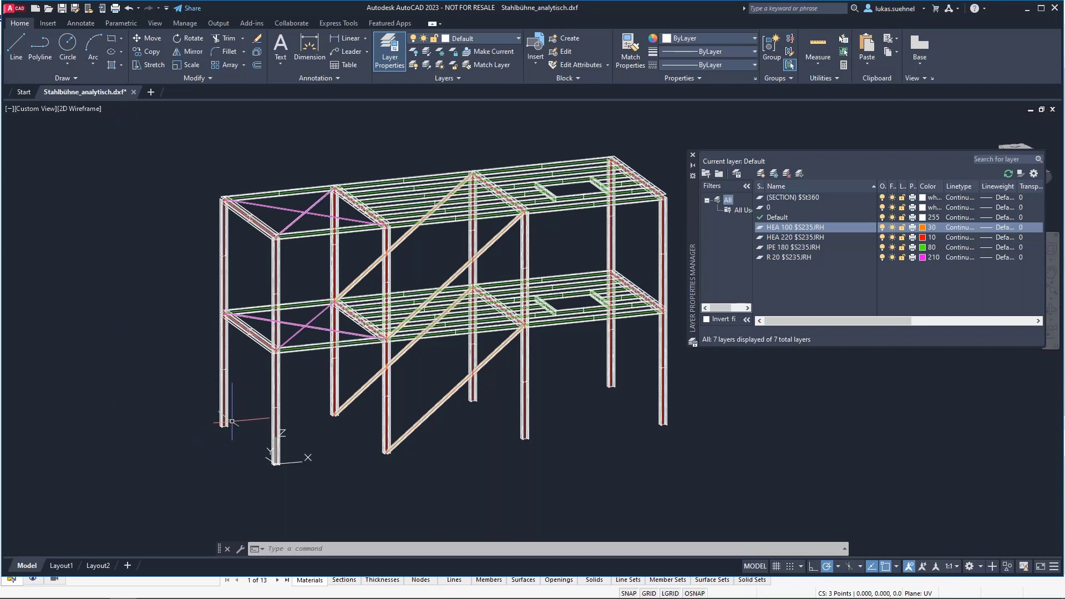
{"action": "scroll", "coordinate": [237, 427], "scroll_direction": "up", "scroll_amount": 12}
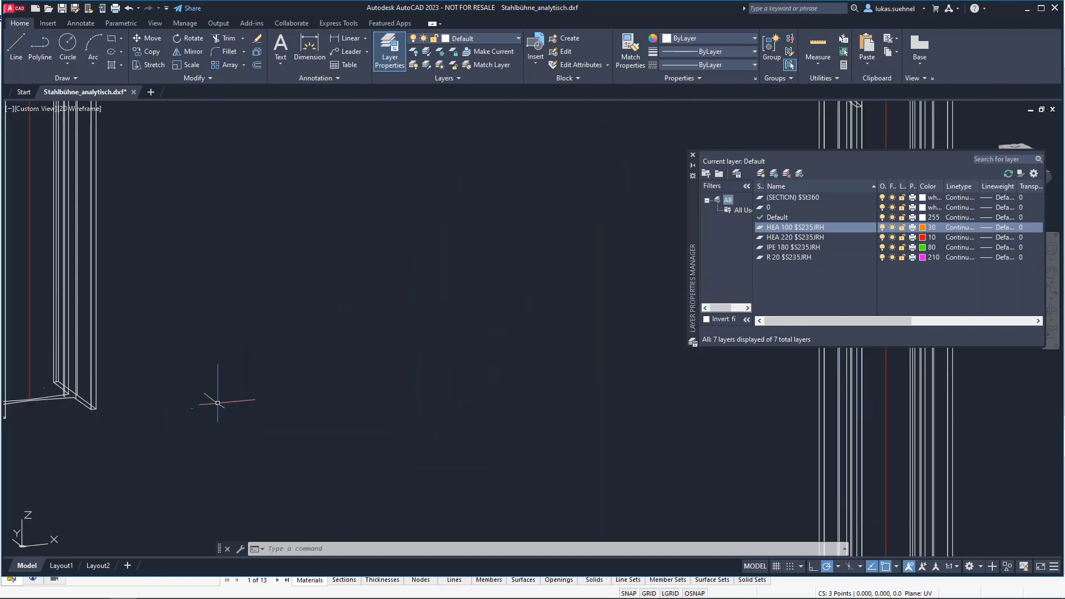
{"action": "scroll", "coordinate": [234, 402], "scroll_direction": "down", "scroll_amount": 4}
{"action": "scroll", "coordinate": [184, 415], "scroll_direction": "down", "scroll_amount": 8}
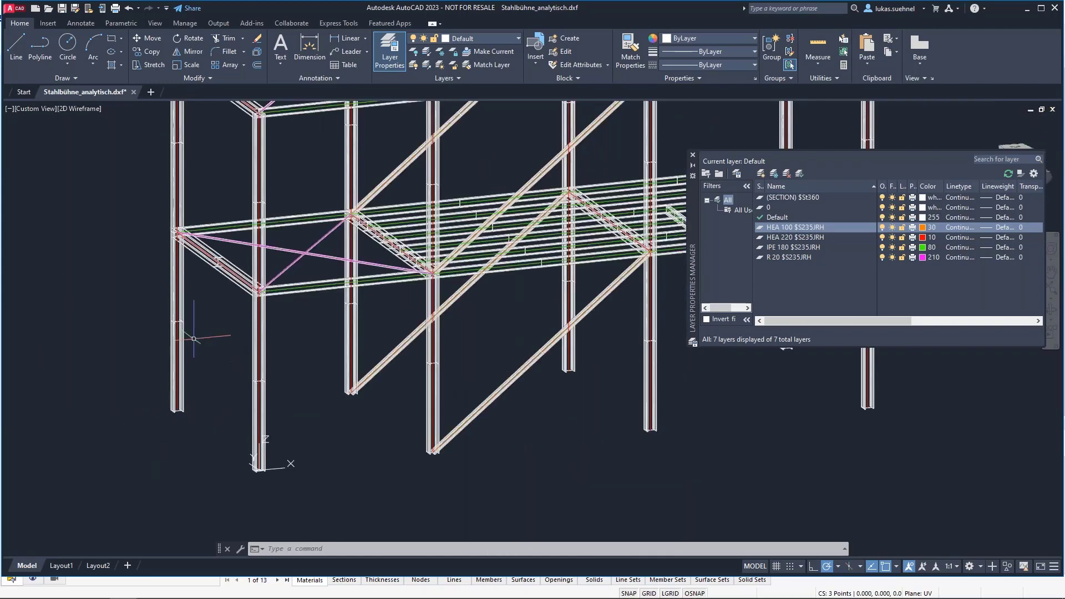
{"action": "scroll", "coordinate": [209, 392], "scroll_direction": "down", "scroll_amount": 4}
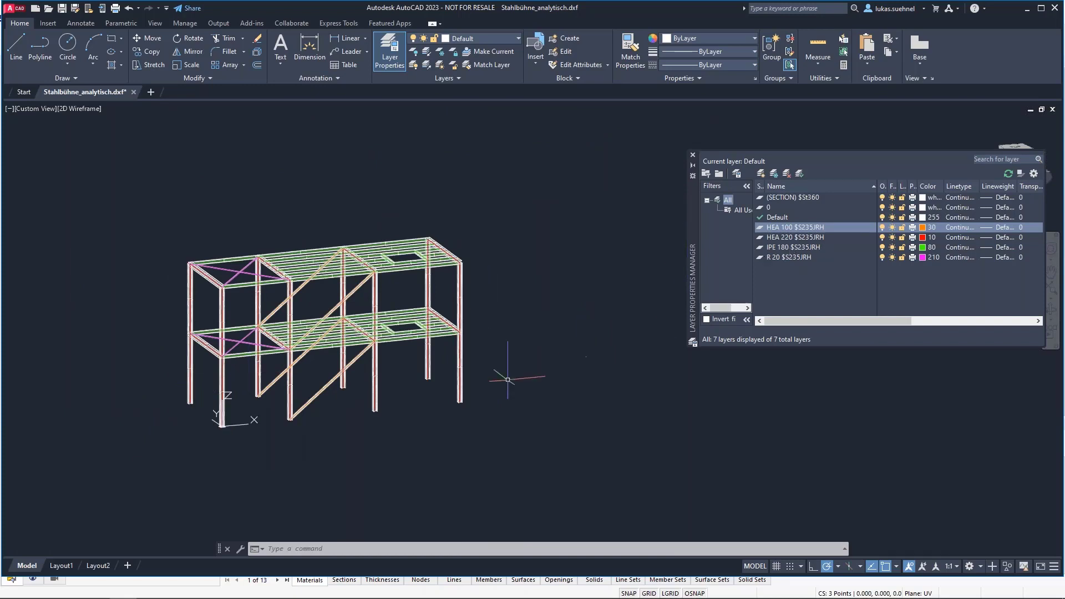
{"action": "scroll", "coordinate": [222, 424], "scroll_direction": "up", "scroll_amount": 2}
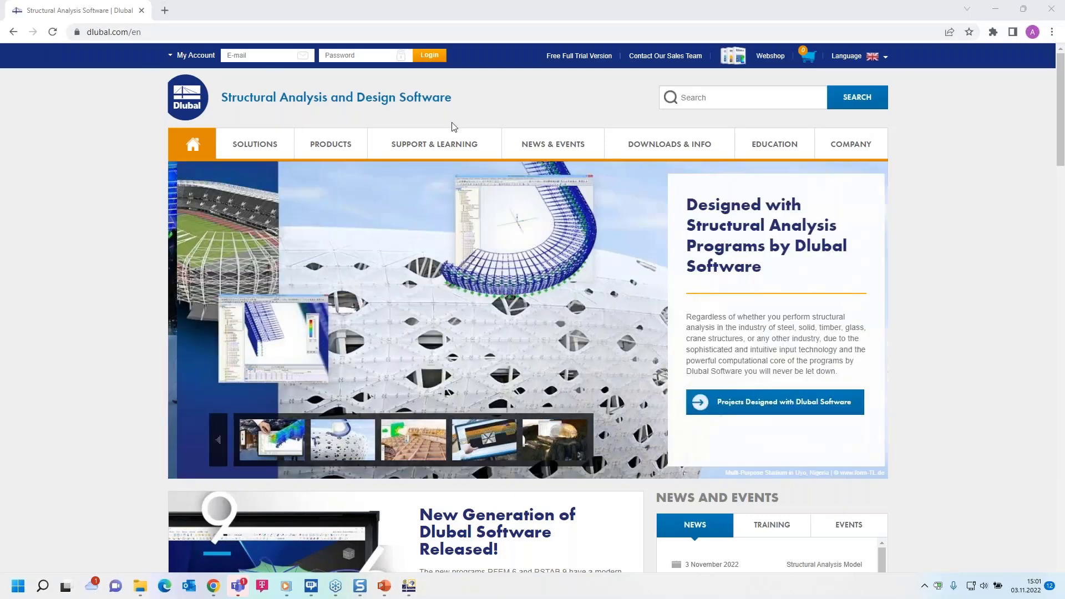
Open the Dlubal website's webinar list and go to the webinar "Interfaces with RFEM 6 Briefly Presented: DXF, IFC, Autodesk Revit"
{"action": "mouse_move", "coordinate": [549, 145]}
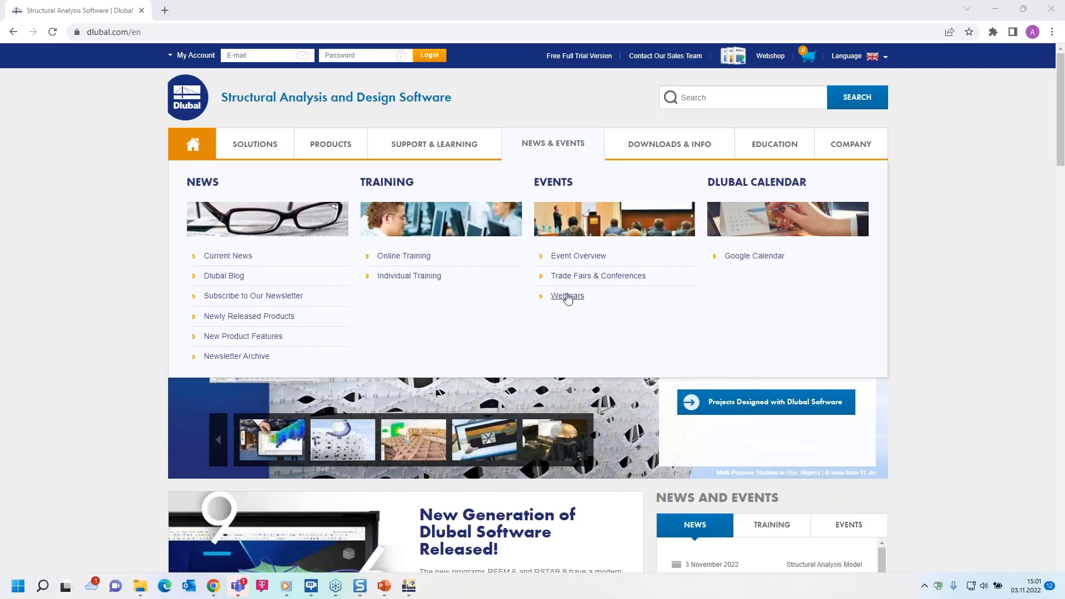
{"action": "left_click", "coordinate": [567, 297]}
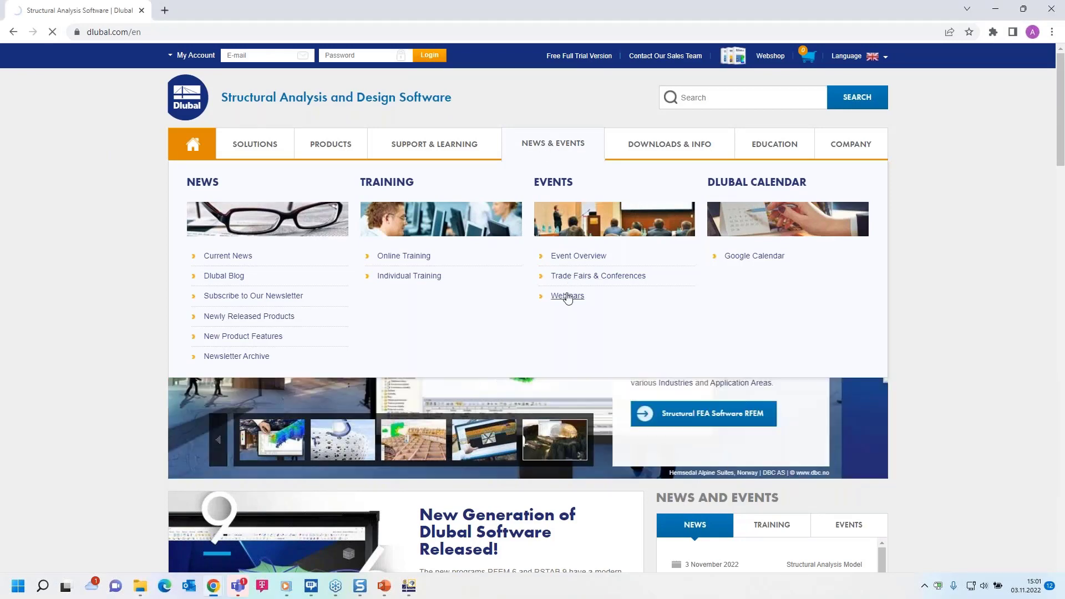
{"action": "scroll", "coordinate": [442, 176], "scroll_direction": "down", "scroll_amount": 5}
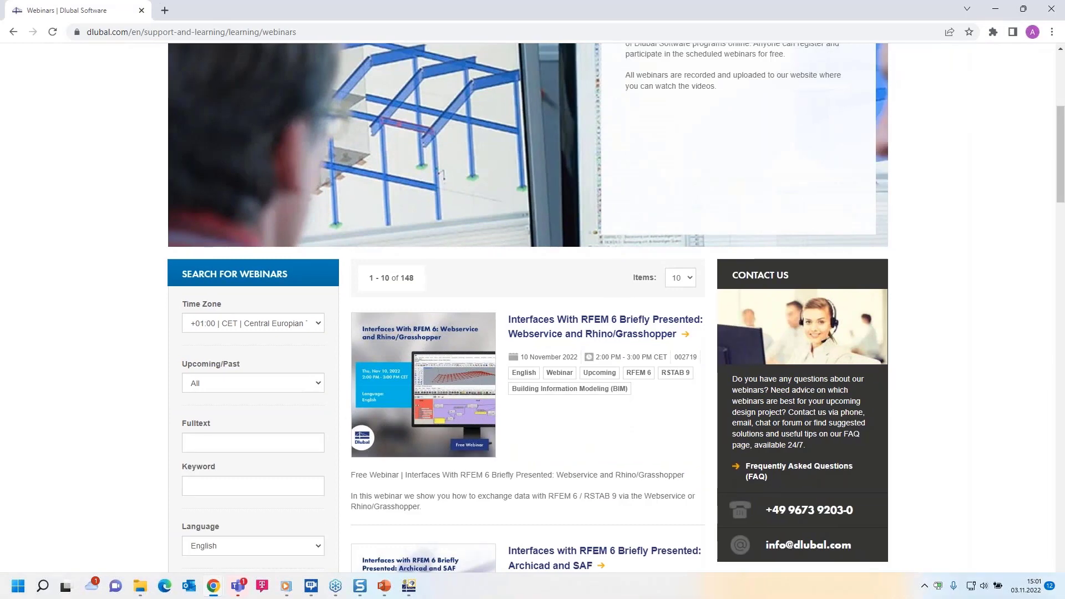
{"action": "scroll", "coordinate": [442, 177], "scroll_direction": "down", "scroll_amount": 3}
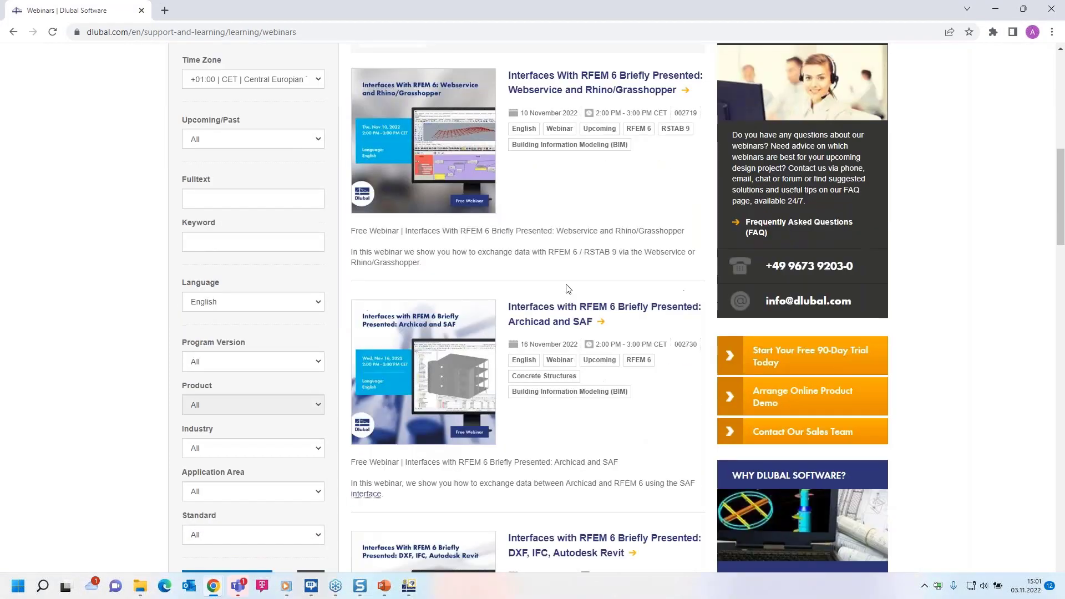
{"action": "scroll", "coordinate": [569, 288], "scroll_direction": "down", "scroll_amount": 3}
{"action": "scroll", "coordinate": [646, 441], "scroll_direction": "down", "scroll_amount": 1}
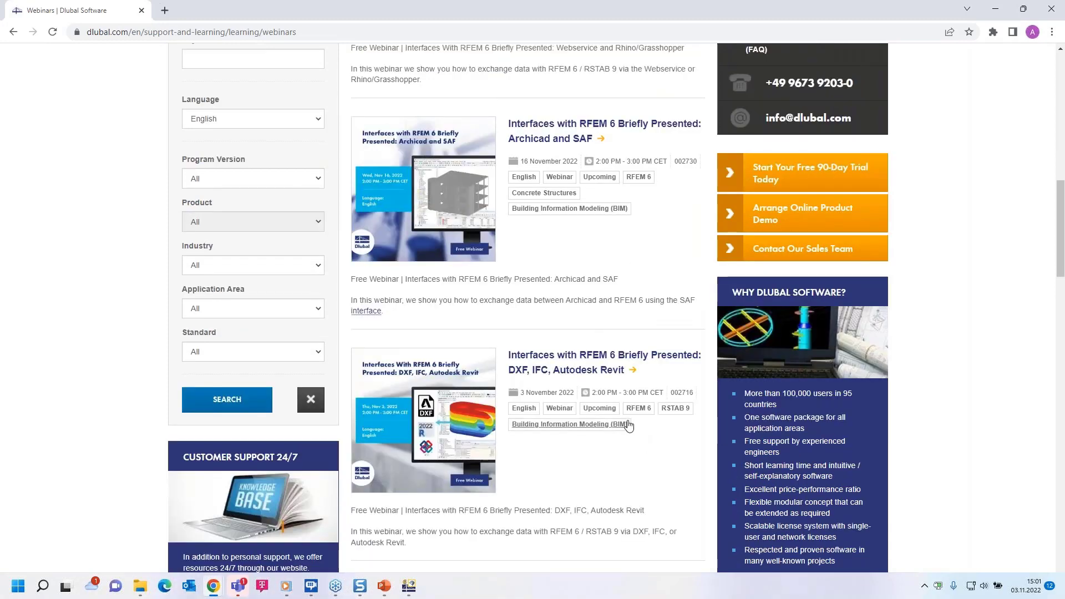
{"action": "scroll", "coordinate": [629, 427], "scroll_direction": "down", "scroll_amount": 2}
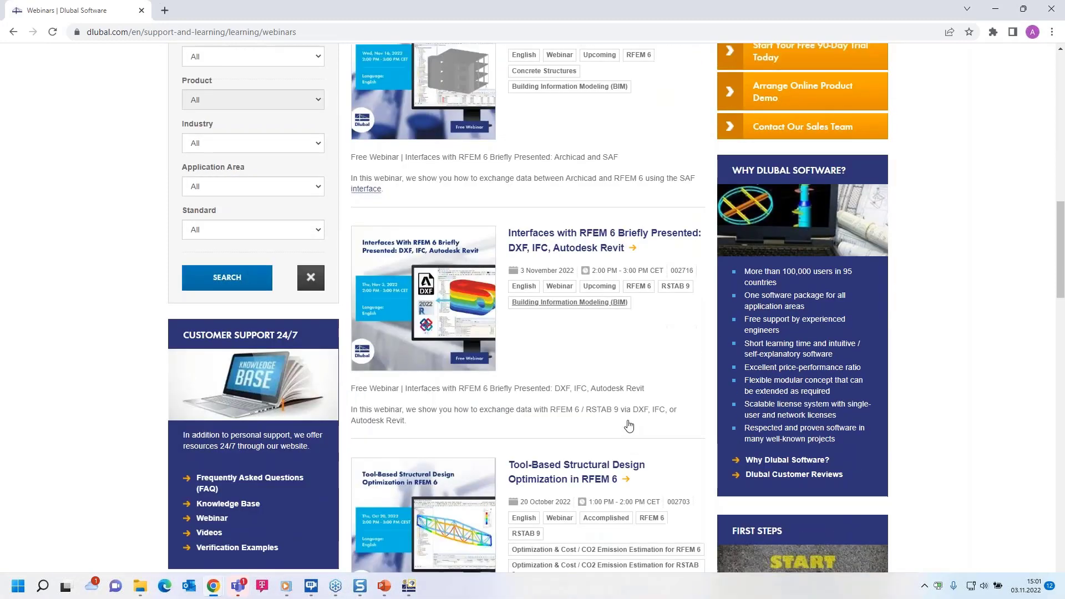
{"action": "left_click", "coordinate": [555, 253]}
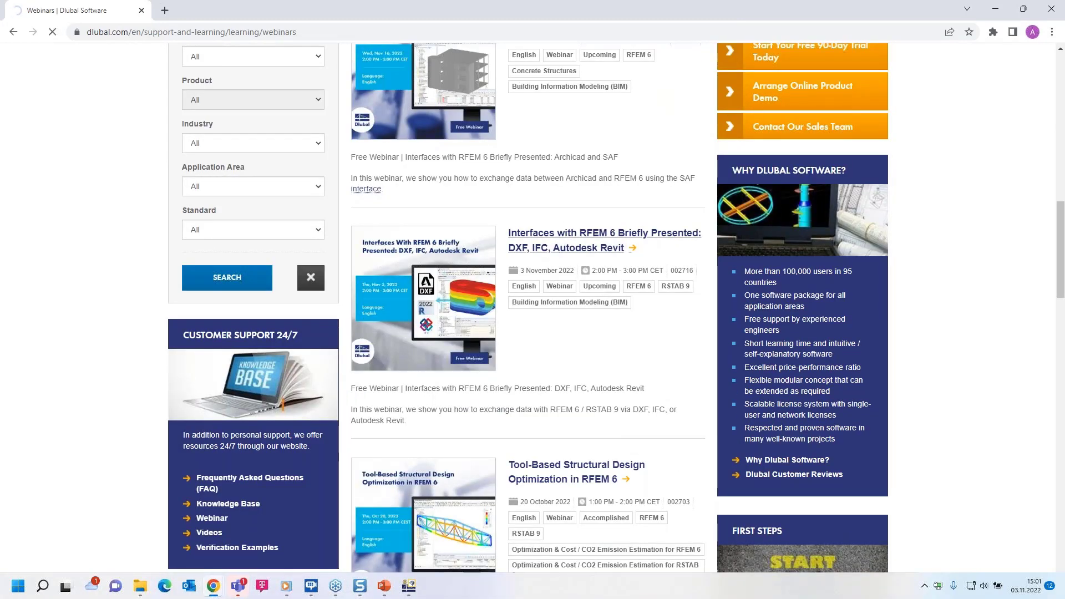
Review the webinar page's content, time schedule, presentation slides download and Models to Download section
{"action": "scroll", "coordinate": [432, 451], "scroll_direction": "down", "scroll_amount": 5}
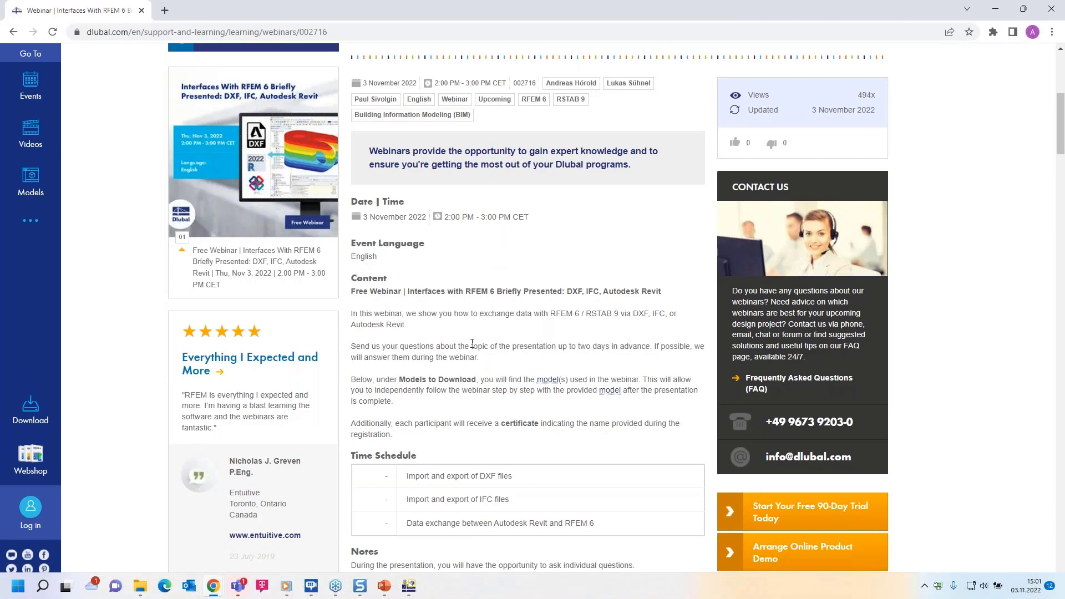
{"action": "scroll", "coordinate": [472, 343], "scroll_direction": "down", "scroll_amount": 3}
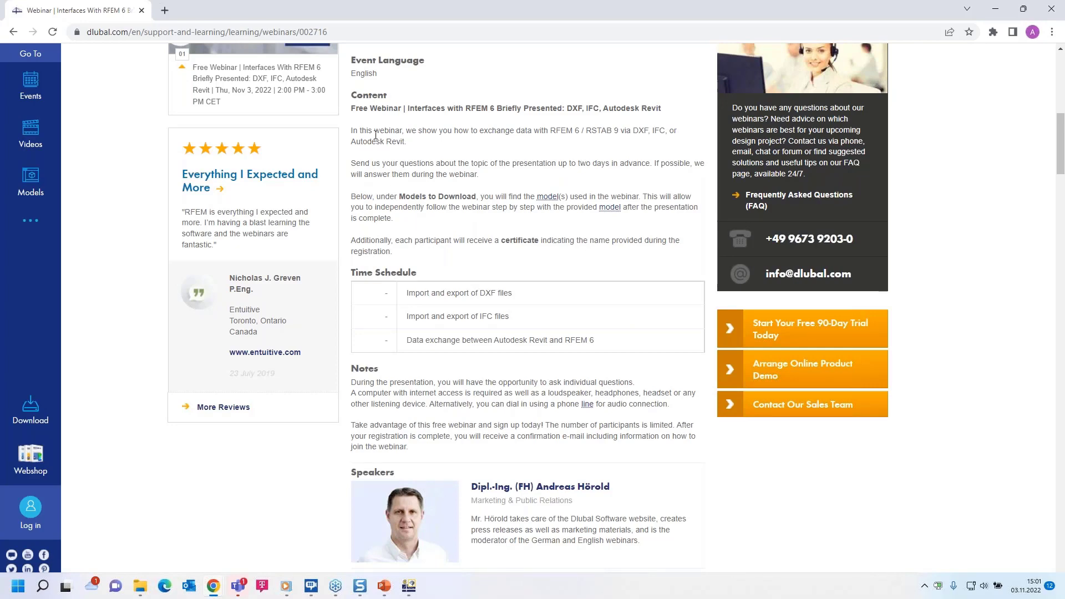
{"action": "scroll", "coordinate": [454, 259], "scroll_direction": "down", "scroll_amount": 9}
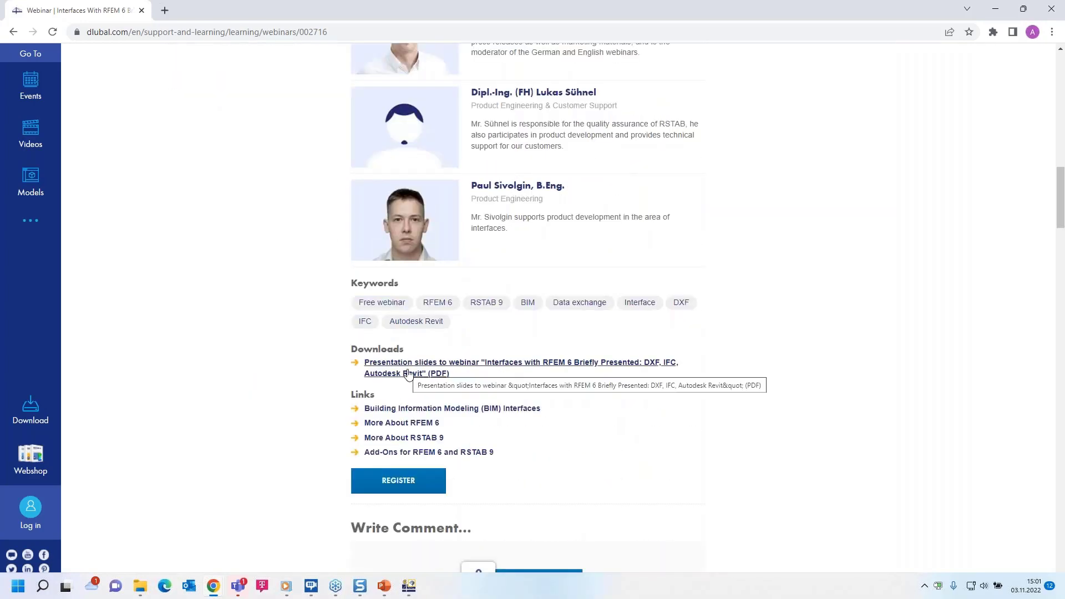
{"action": "scroll", "coordinate": [448, 348], "scroll_direction": "down", "scroll_amount": 11}
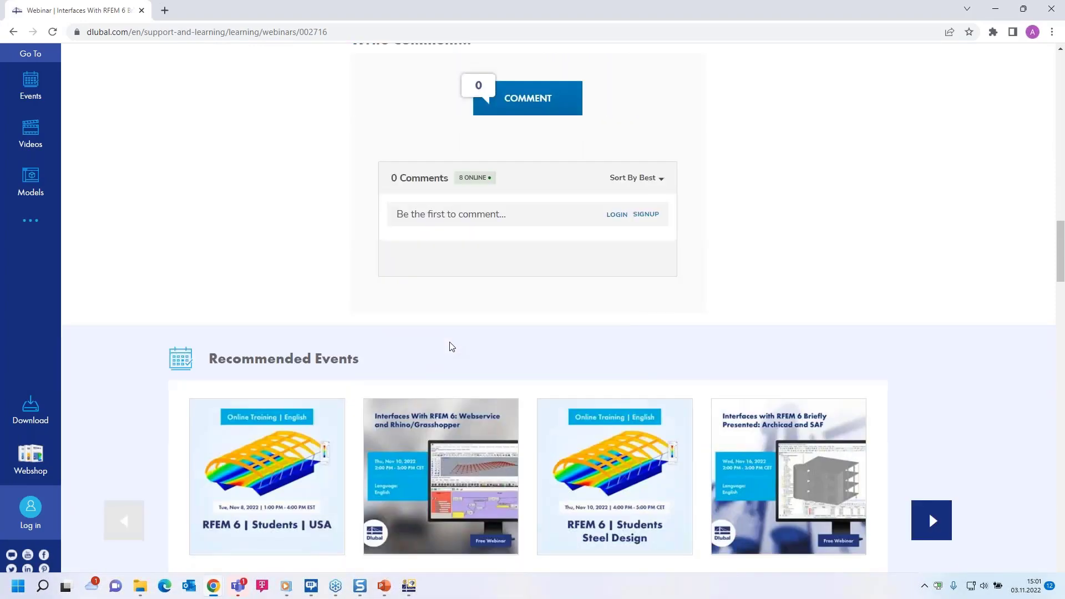
{"action": "scroll", "coordinate": [354, 327], "scroll_direction": "down", "scroll_amount": 12}
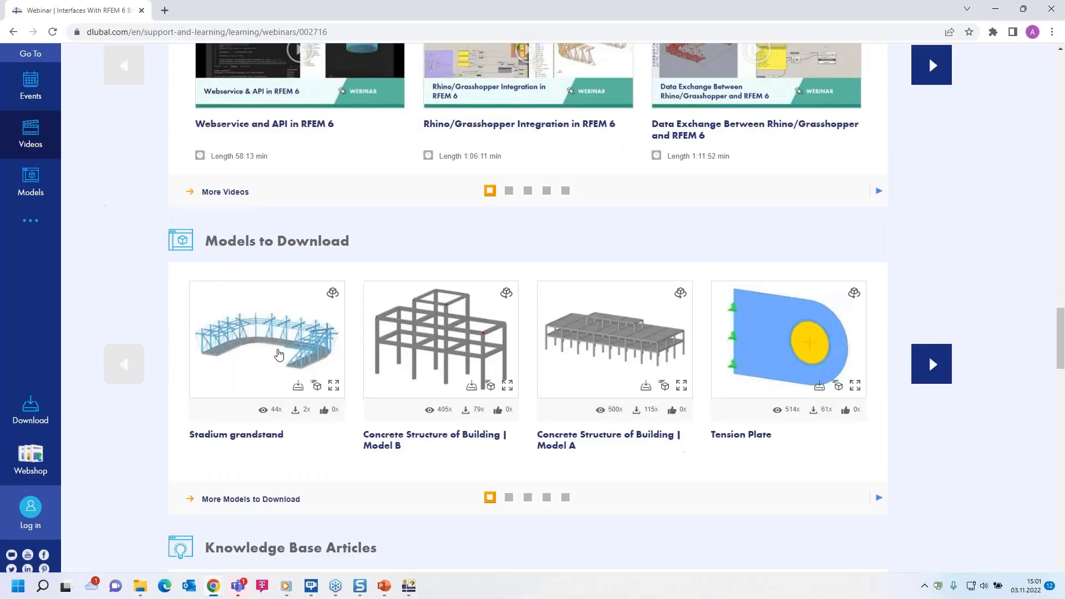
Open the Free Full Trial Version page and view the RFEM 6 and RSTAB 9 trial downloads
{"action": "scroll", "coordinate": [355, 328], "scroll_direction": "up", "scroll_amount": 20}
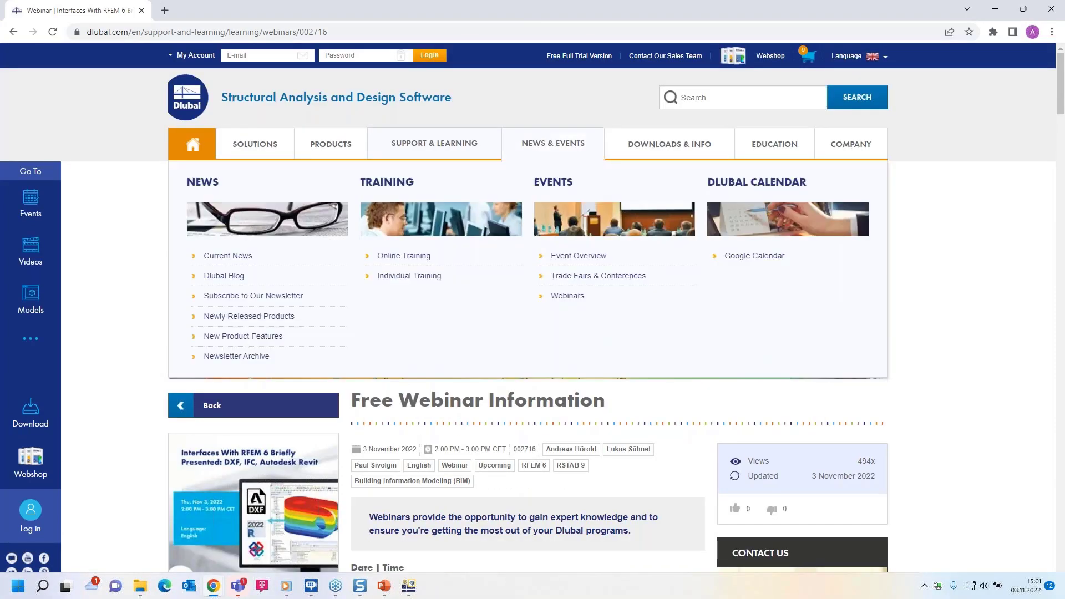
{"action": "left_click", "coordinate": [572, 58]}
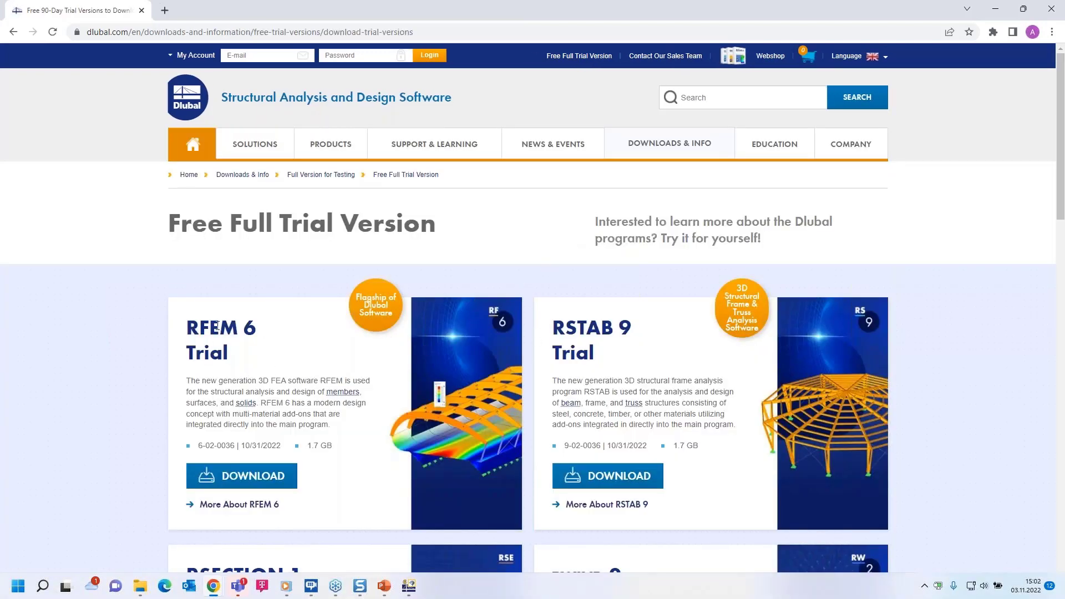
{"action": "scroll", "coordinate": [307, 374], "scroll_direction": "down", "scroll_amount": 3}
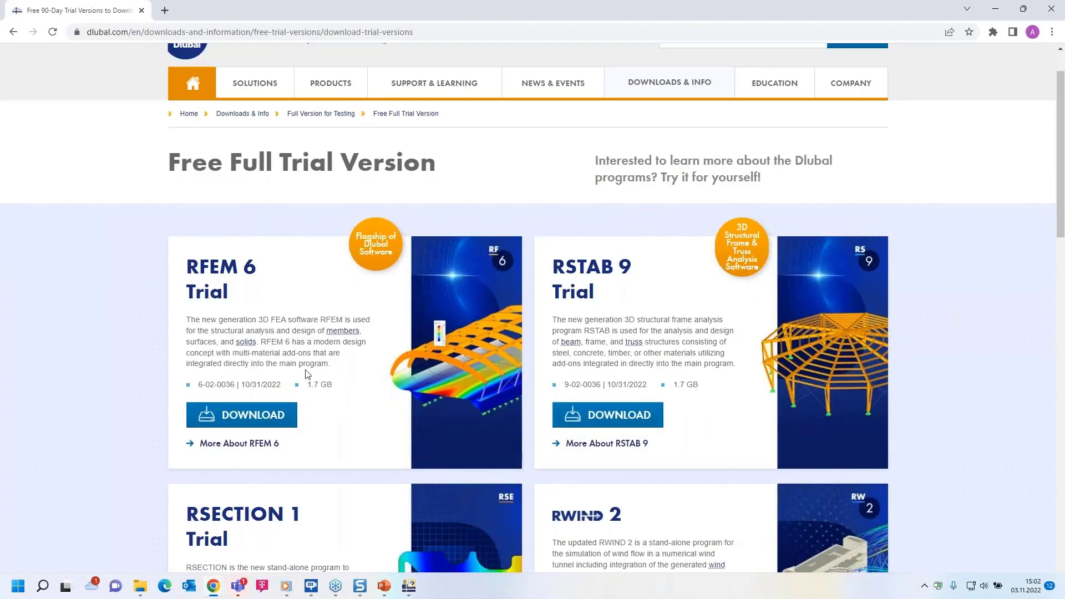